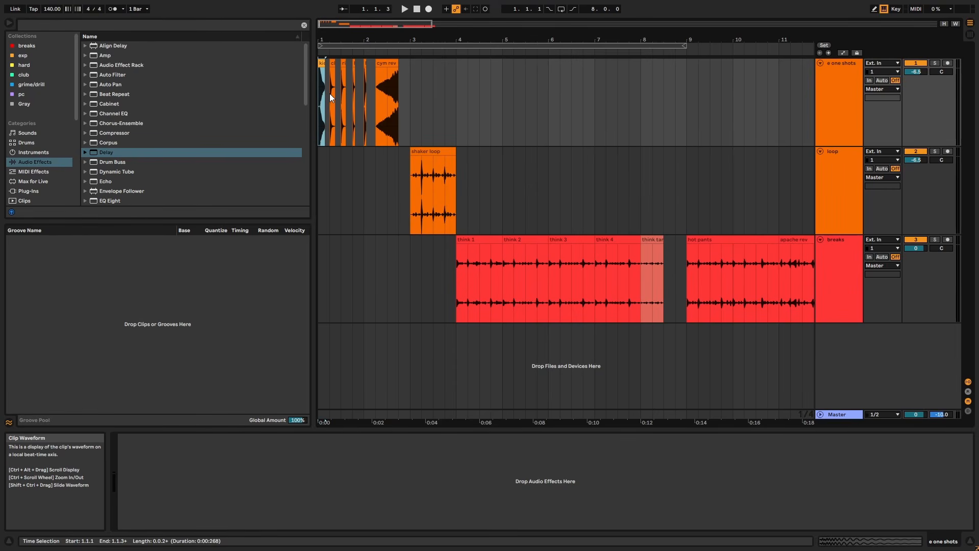
Play the one-shot samples from the start of the arrangement, and play the shaker loop in bar 3
{"action": "left_click_drag", "start_coordinate": [324, 38], "coordinate": [351, 92]}
{"action": "key", "text": "space"}
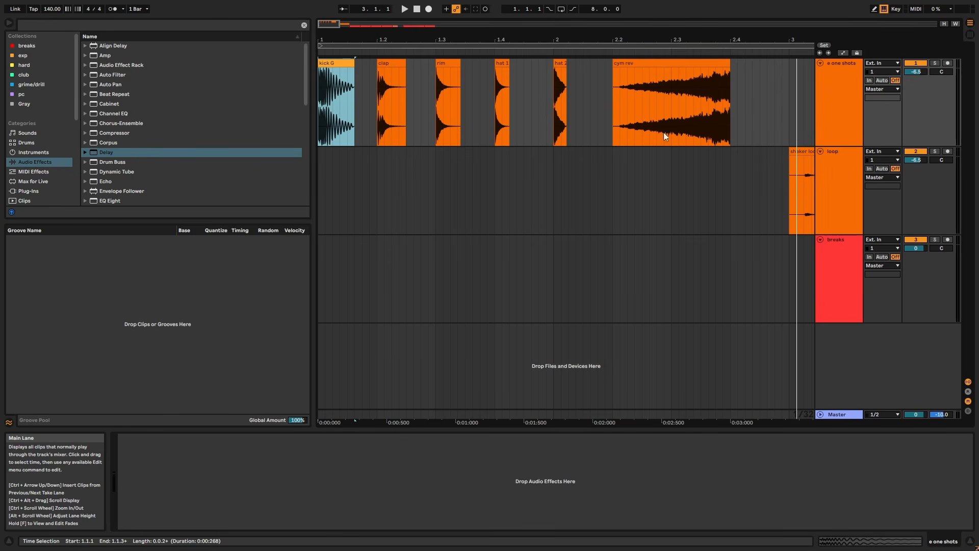
{"action": "left_click_drag", "start_coordinate": [796, 41], "coordinate": [491, 40]}
{"action": "left_click", "coordinate": [620, 151]}
{"action": "left_click", "coordinate": [513, 54]}
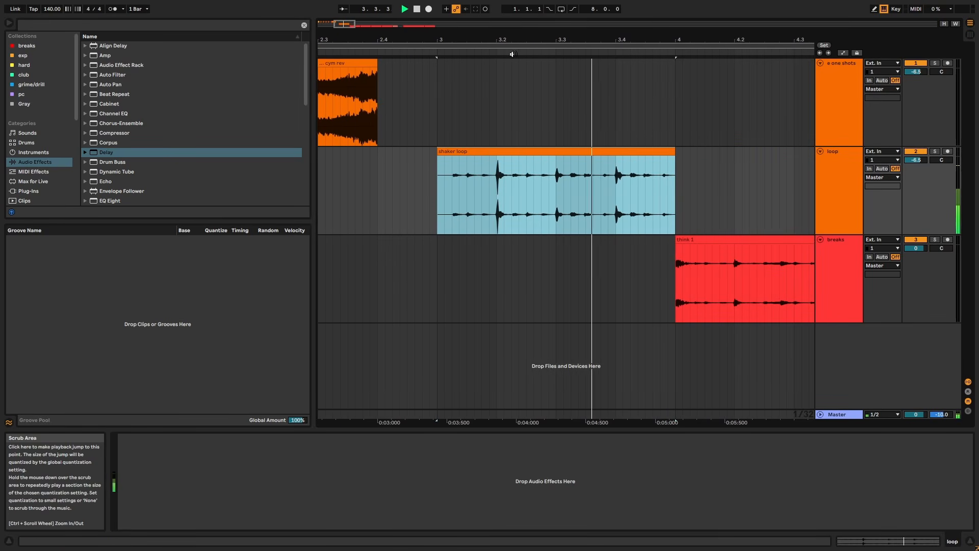
{"action": "key", "text": "space"}
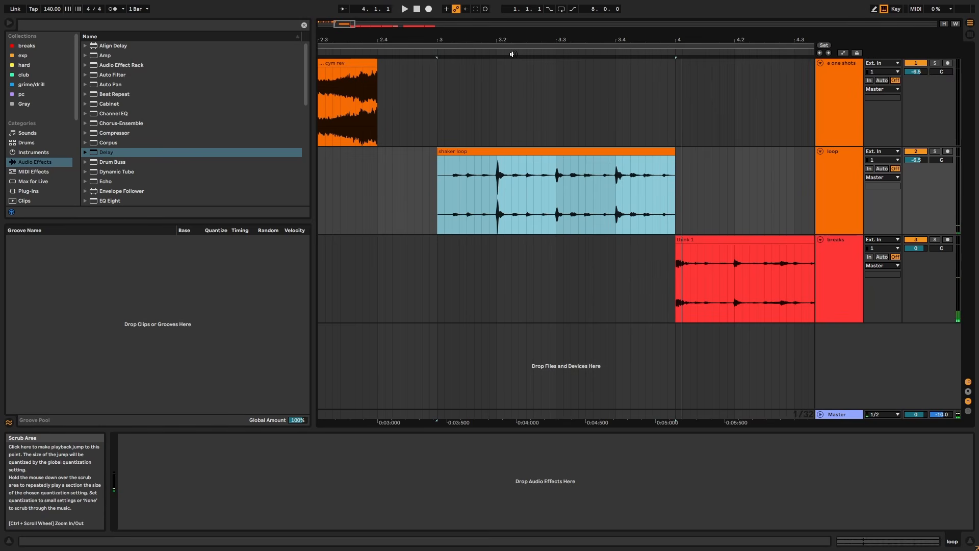
Look over the clips on the breaks track by selecting the think clips, hot pants and apache rev
{"action": "left_click", "coordinate": [721, 240]}
{"action": "left_click_drag", "start_coordinate": [675, 40], "coordinate": [406, 25]}
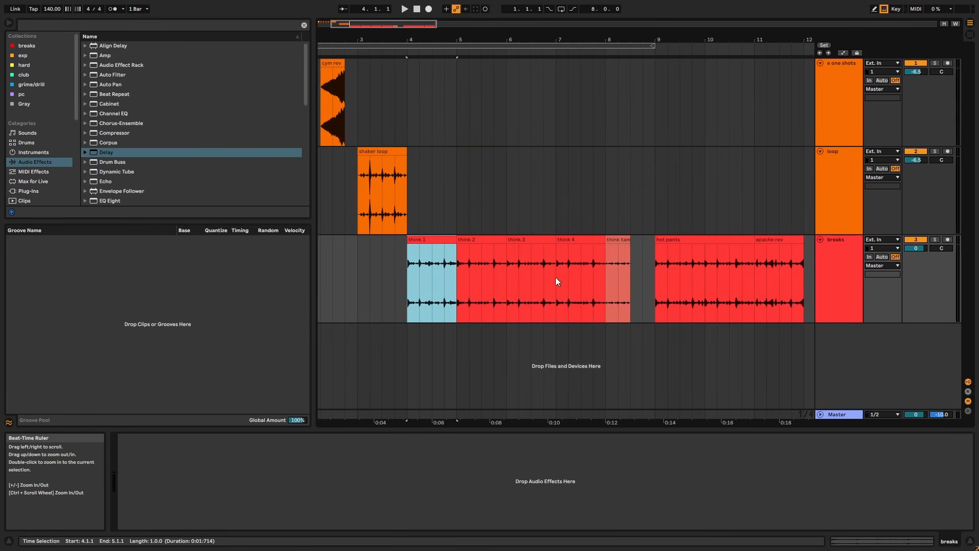
{"action": "left_click", "coordinate": [622, 240], "text": "shift"}
{"action": "left_click_drag", "start_coordinate": [682, 41], "coordinate": [646, 41]}
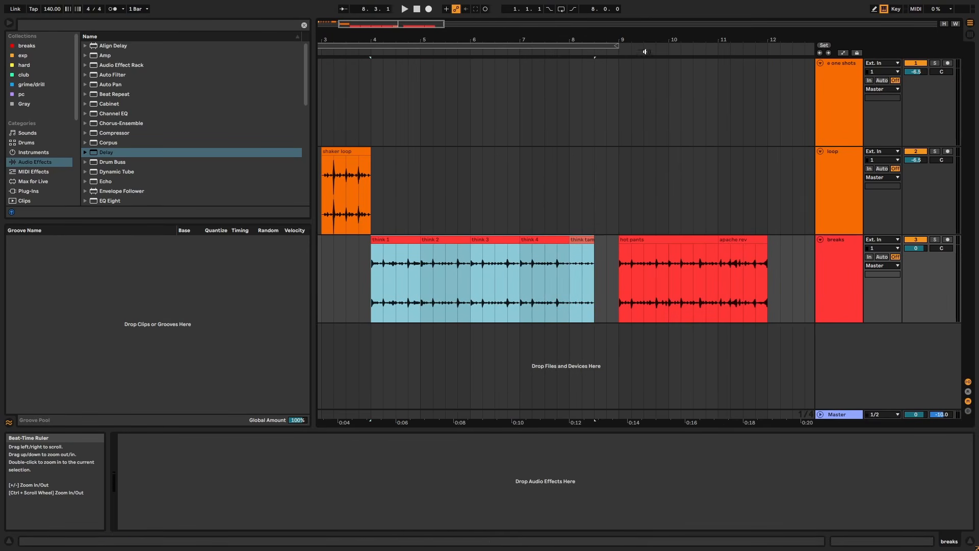
{"action": "left_click", "coordinate": [657, 256]}
{"action": "left_click", "coordinate": [651, 240]}
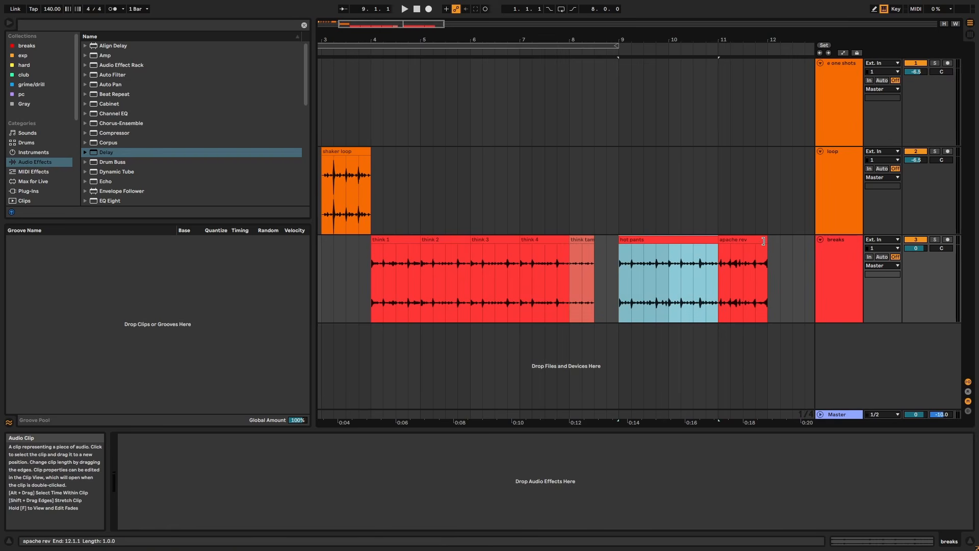
{"action": "left_click", "coordinate": [748, 239]}
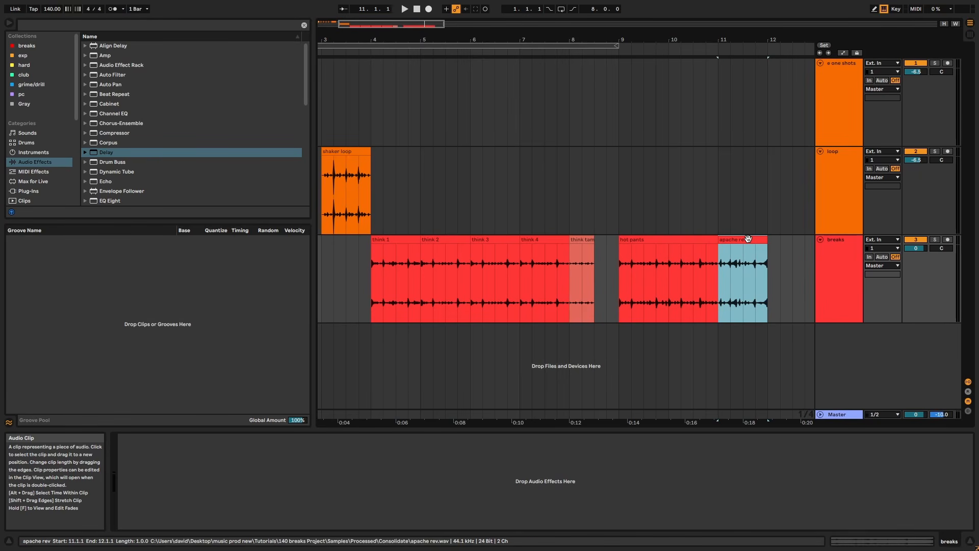
Play the breaks from the think 1 clip, and play the hot pants clip through into apache rev
{"action": "left_click", "coordinate": [403, 236]}
{"action": "key", "text": "space"}
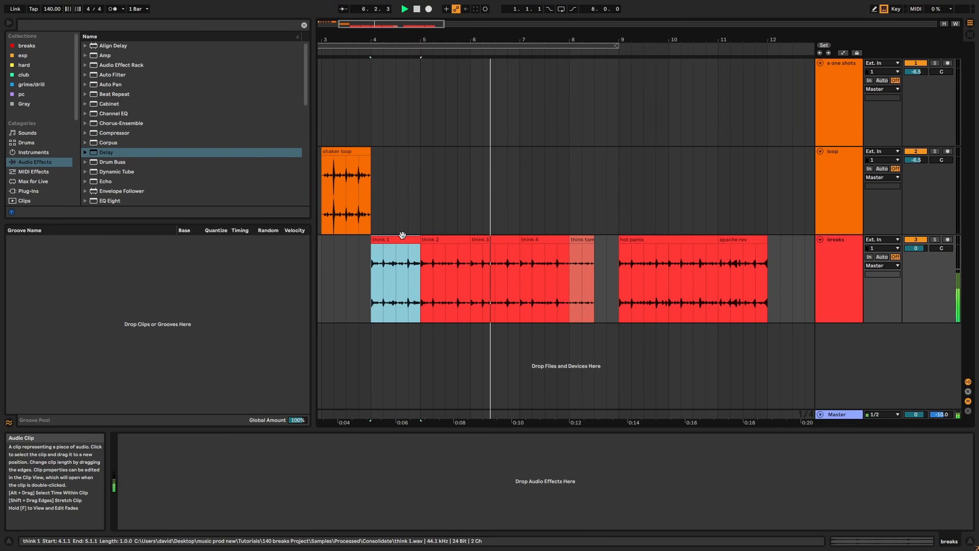
{"action": "left_click", "coordinate": [650, 241]}
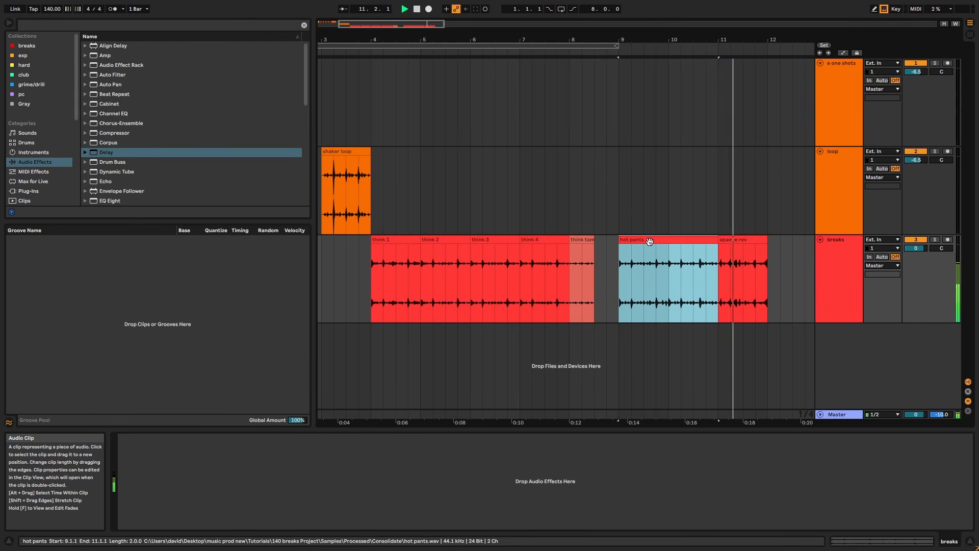
{"action": "key", "text": "space"}
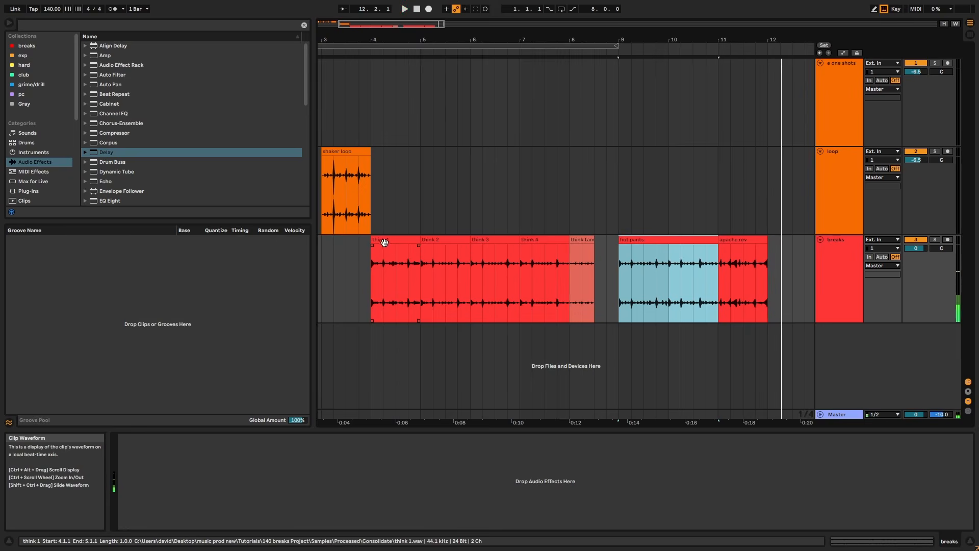
Select the full run of think clips, and single out think tamb, hot pants and apache rev in turn
{"action": "left_click", "coordinate": [383, 240]}
{"action": "left_click", "coordinate": [586, 242], "text": "shift"}
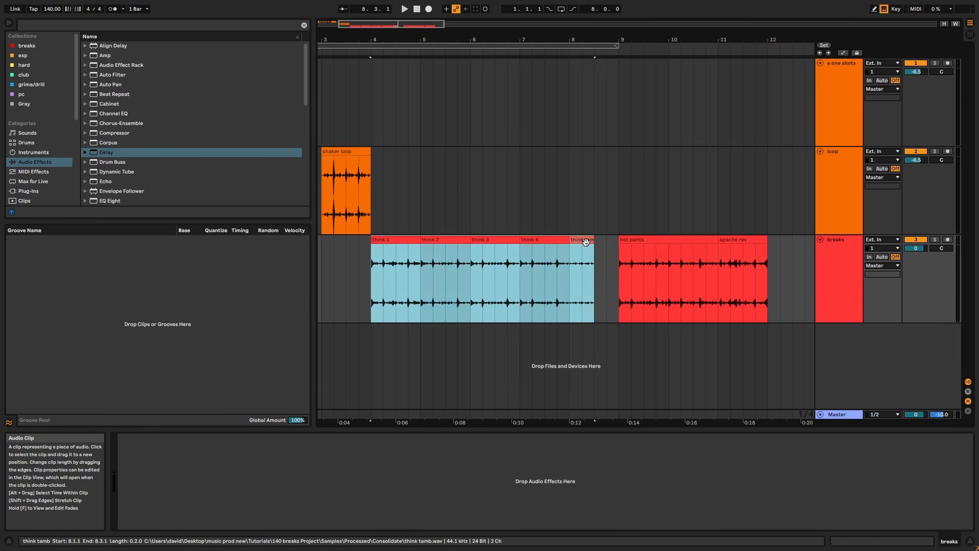
{"action": "left_click", "coordinate": [585, 241]}
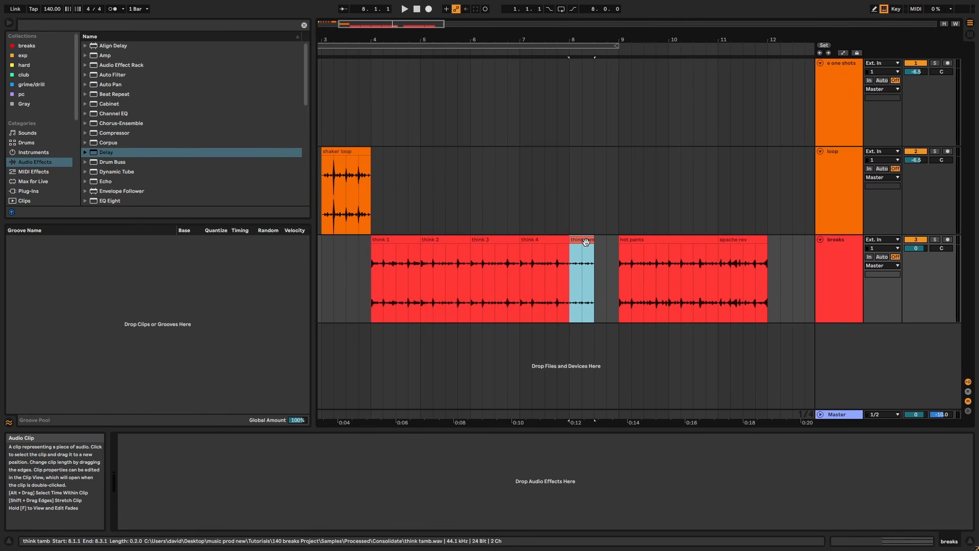
{"action": "left_click", "coordinate": [645, 242]}
{"action": "left_click", "coordinate": [733, 241]}
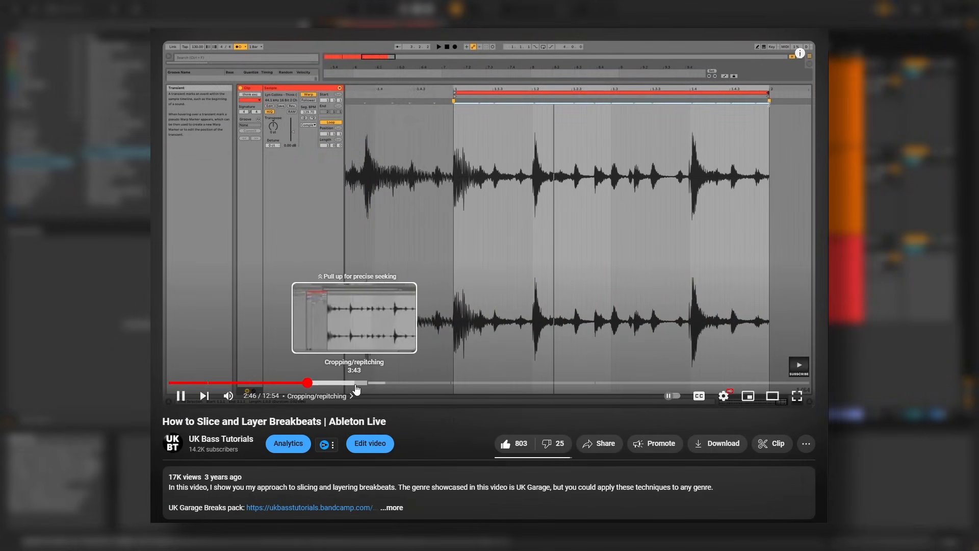
In the YouTube video "How to Slice and Layer Breakbeats", skip ahead to the warp markers chapter and on to the following one
{"action": "left_click", "coordinate": [367, 384]}
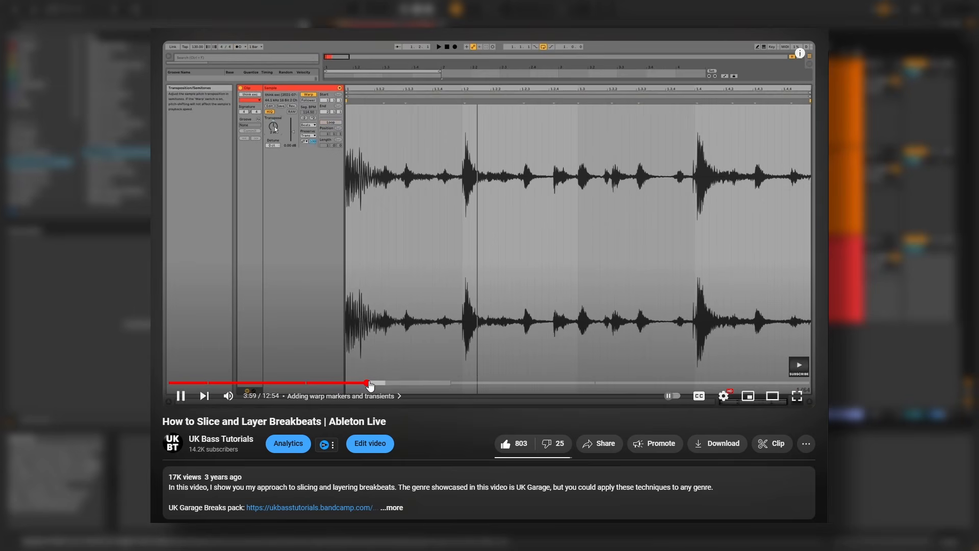
{"action": "left_click", "coordinate": [451, 384]}
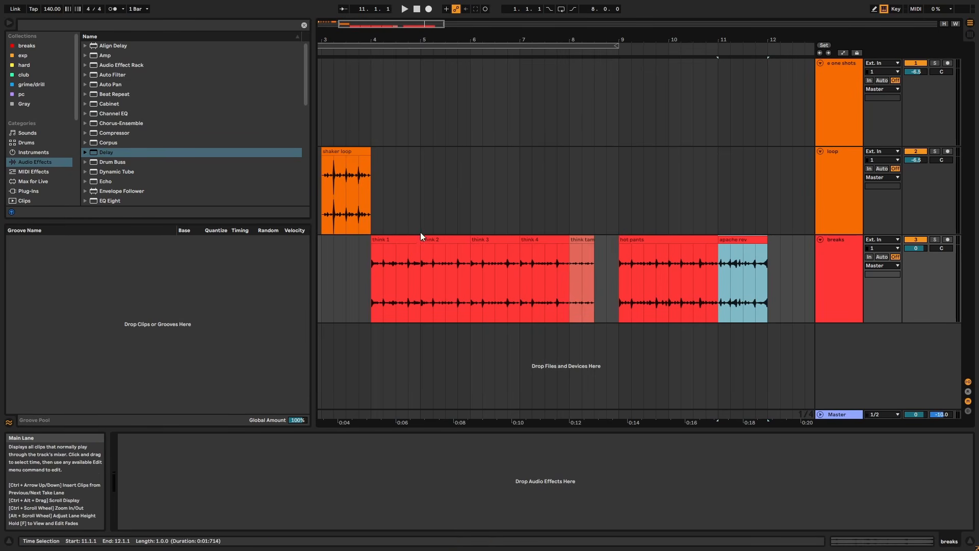
Back in Ableton Live, play the breaks from the think 1, think 2 and think 4 clips to compare them
{"action": "left_click", "coordinate": [401, 241], "text": "shift"}
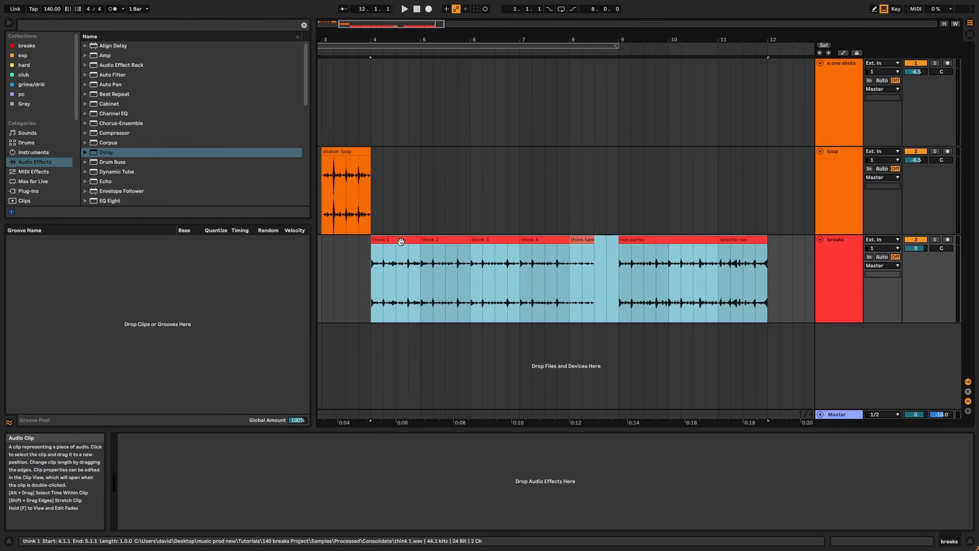
{"action": "left_click", "coordinate": [401, 242]}
{"action": "key", "text": "space"}
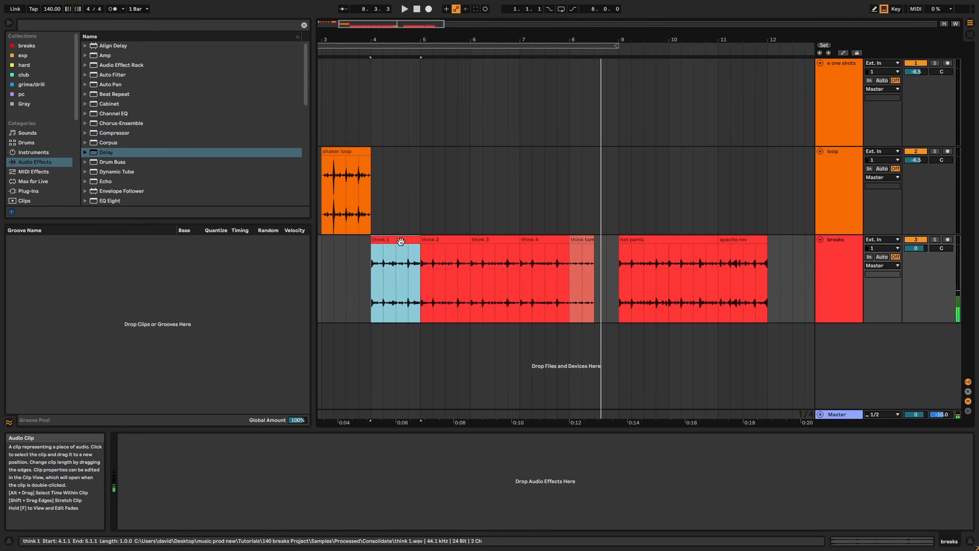
{"action": "left_click", "coordinate": [435, 240]}
{"action": "key", "text": "space"}
{"action": "key", "text": "space"}
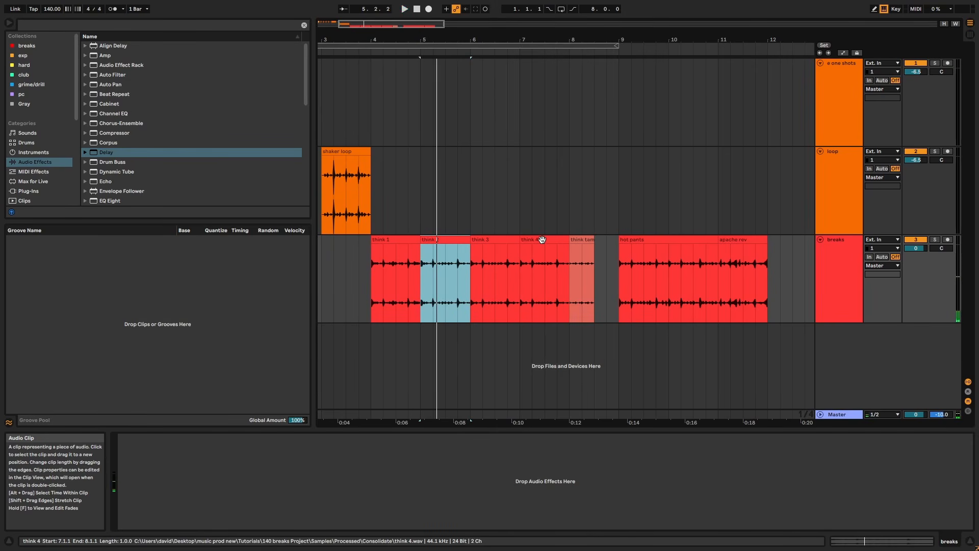
{"action": "left_click", "coordinate": [543, 240]}
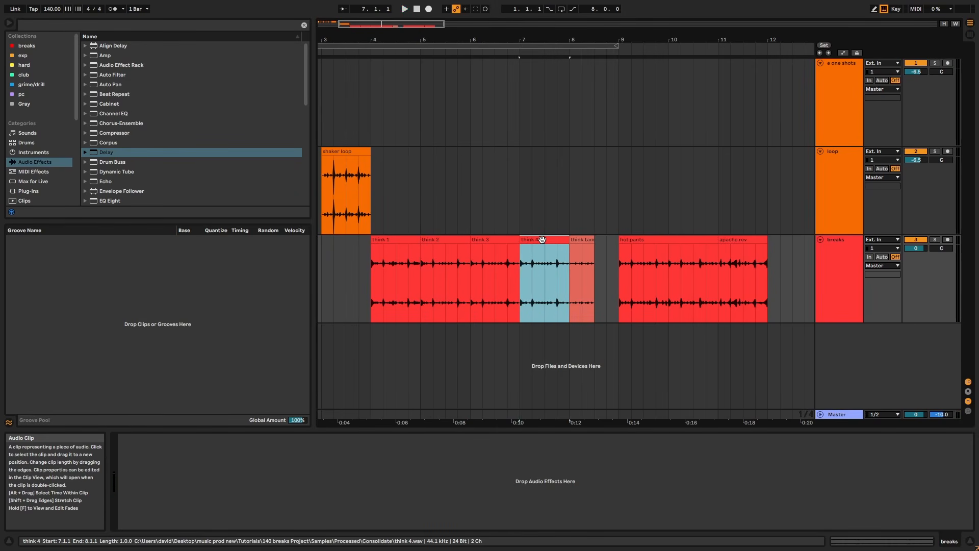
{"action": "key", "text": "space"}
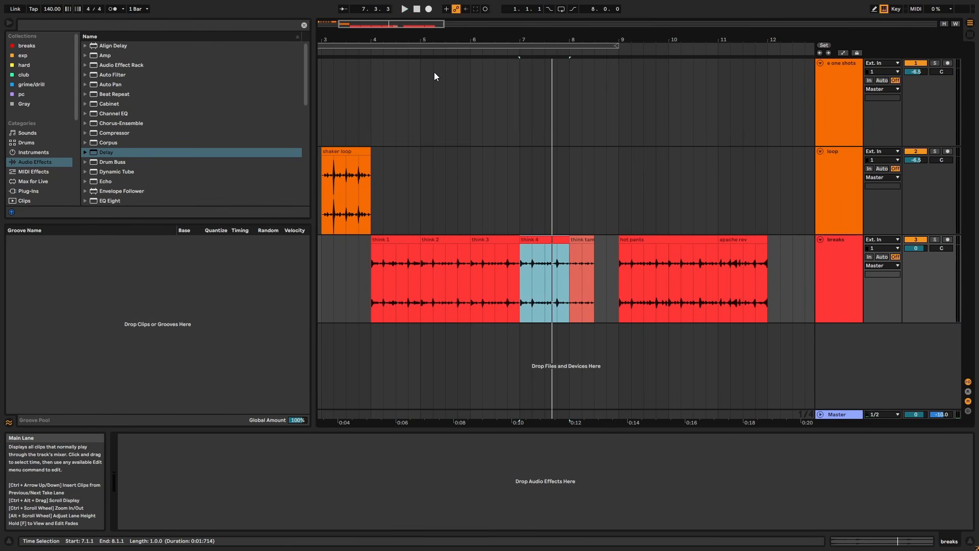
Split the first beat off the think 2 clip at 5.2 and off the think 4 clip at 7.2
{"action": "left_click_drag", "start_coordinate": [428, 40], "coordinate": [428, 113]}
{"action": "left_click_drag", "start_coordinate": [443, 276], "coordinate": [412, 274]}
{"action": "key", "text": "ctrl+e"}
{"action": "left_click", "coordinate": [653, 265]}
{"action": "left_click_drag", "start_coordinate": [650, 263], "coordinate": [675, 259]}
{"action": "key", "text": "ctrl+e"}
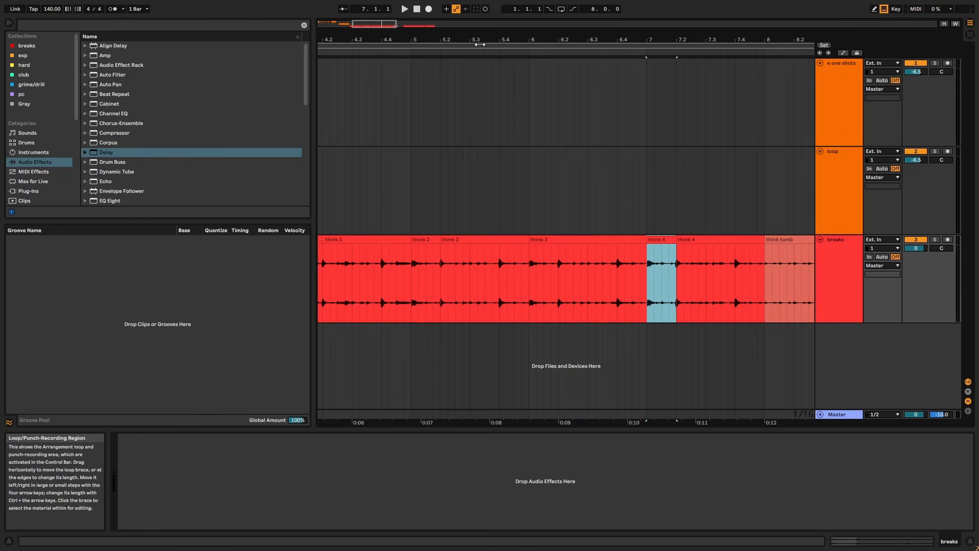
{"action": "left_click_drag", "start_coordinate": [485, 39], "coordinate": [493, 28]}
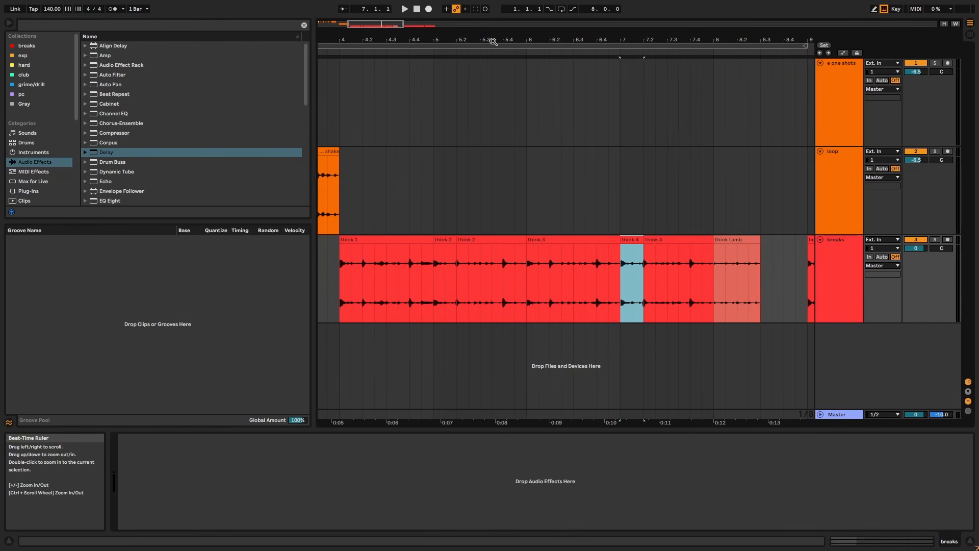
Play the breaks track from think 1, from the longer think 4 slice and from 6.2 in think 3 to compare the hits
{"action": "left_click", "coordinate": [408, 240]}
{"action": "key", "text": "space"}
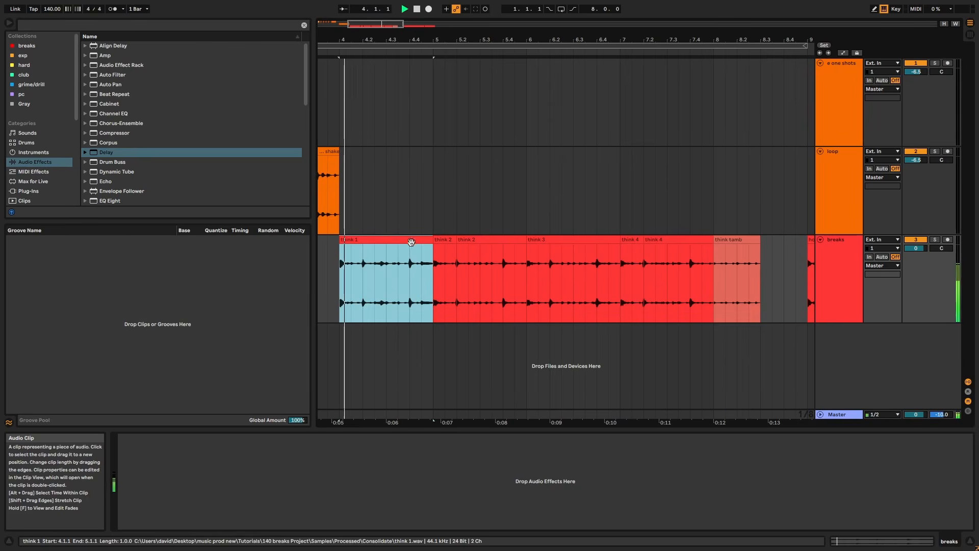
{"action": "left_click", "coordinate": [467, 247]}
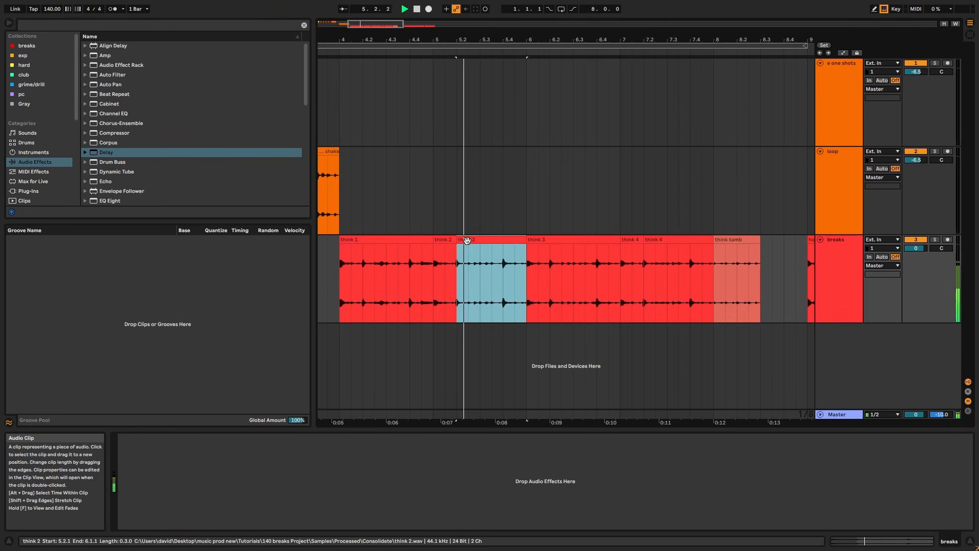
{"action": "left_click", "coordinate": [648, 240]}
{"action": "key", "text": "space"}
{"action": "key", "text": "space"}
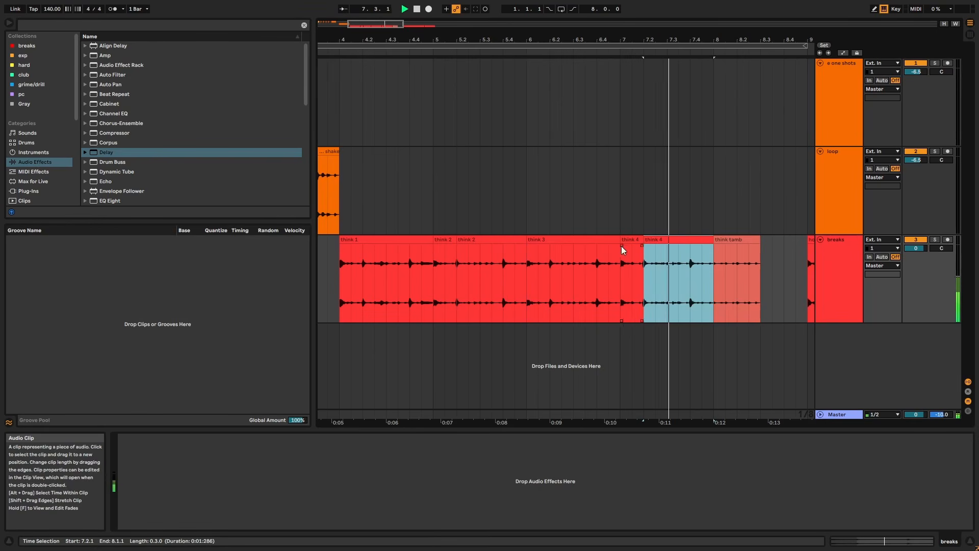
{"action": "left_click", "coordinate": [546, 252]}
{"action": "key", "text": "space"}
{"action": "key", "text": "space"}
{"action": "left_click", "coordinate": [463, 270]}
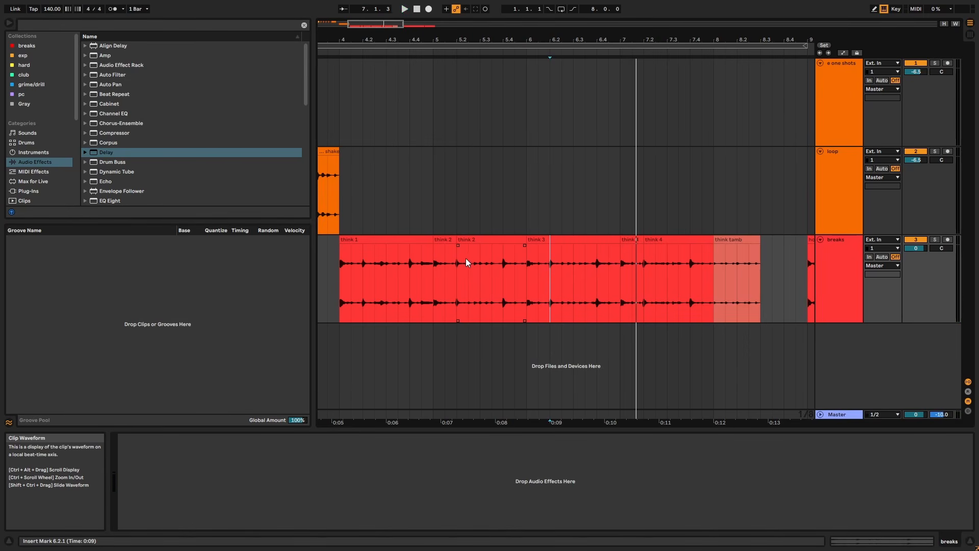
Split the longer think 2 slice at 5.4 and the think 1 clip at 4.4, checking the hit at 4.4 by ear
{"action": "left_click", "coordinate": [482, 240]}
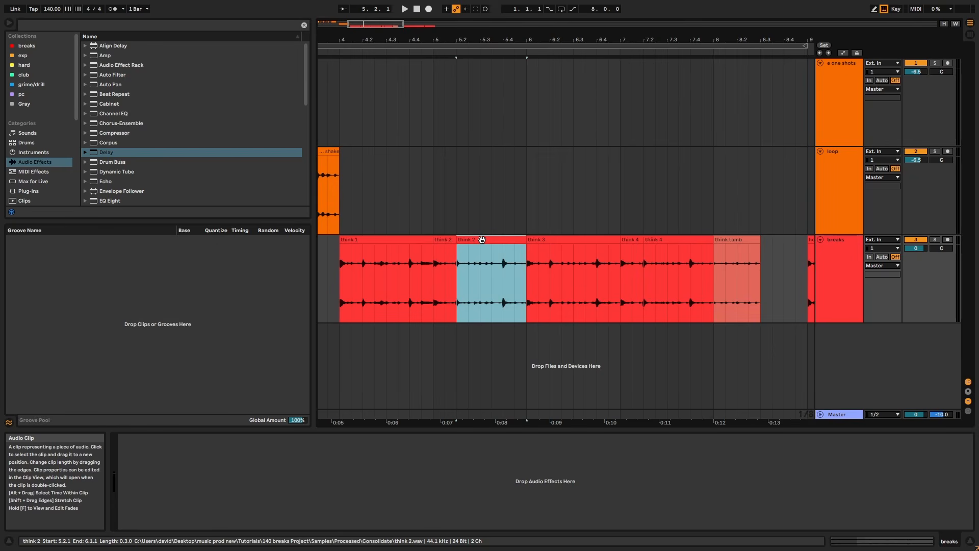
{"action": "left_click", "coordinate": [499, 275]}
{"action": "key", "text": "ctrl+e"}
{"action": "left_click", "coordinate": [410, 256]}
{"action": "key", "text": "space"}
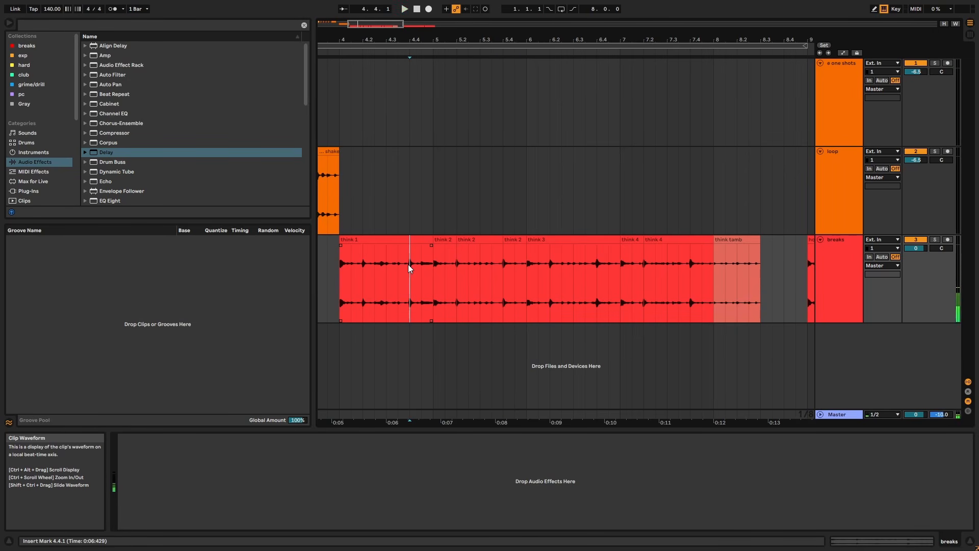
{"action": "key", "text": "ctrl+e"}
Deactivate the unneeded clips: the longer think 1 slice, the whole think 3 clip and the longer think 4 slice
{"action": "left_click", "coordinate": [379, 240]}
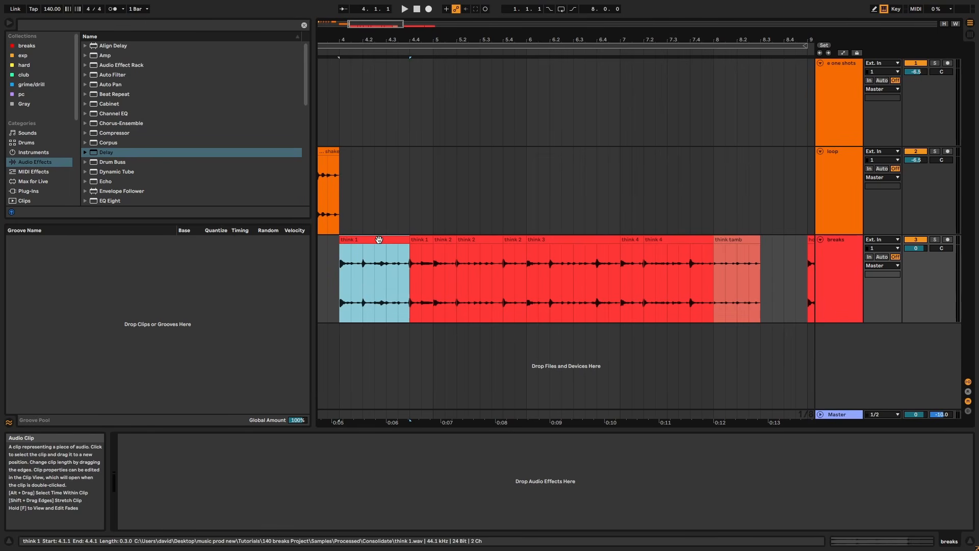
{"action": "key", "text": "0"}
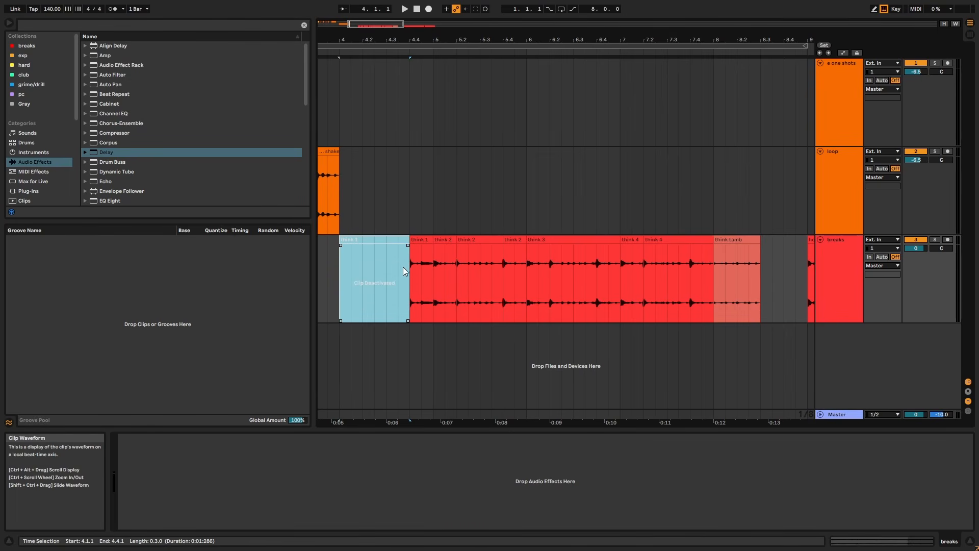
{"action": "left_click", "coordinate": [559, 247]}
{"action": "key", "text": "0"}
{"action": "left_click", "coordinate": [670, 243]}
{"action": "key", "text": "0"}
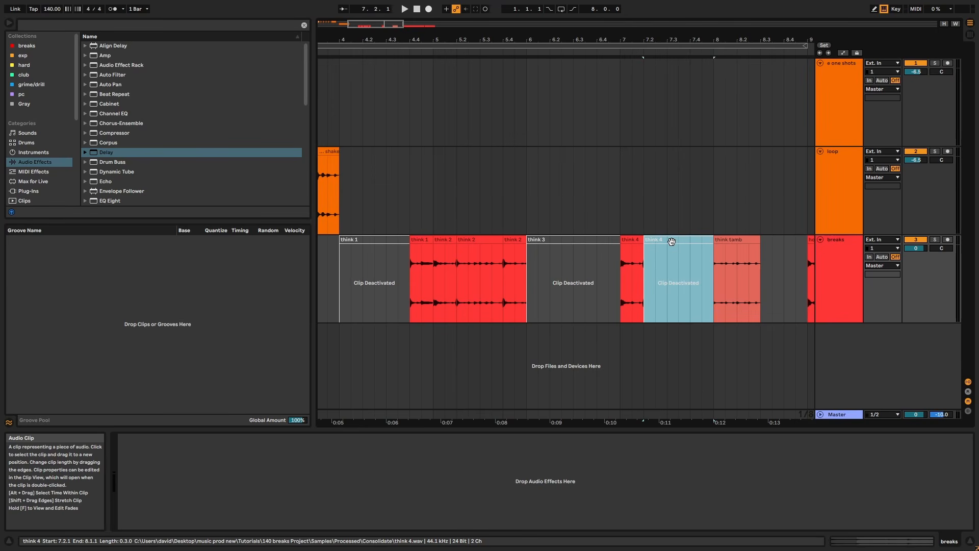
Open the short think 1, think 2 and think 4 slices in an enlarged sample editor to examine their waveforms
{"action": "double_click", "coordinate": [425, 241]}
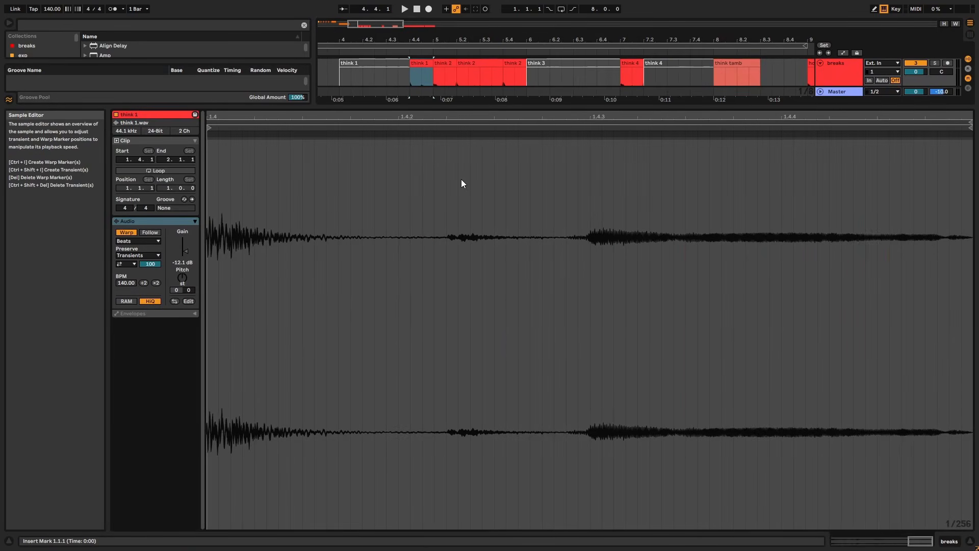
{"action": "left_click_drag", "start_coordinate": [495, 102], "coordinate": [493, 26]}
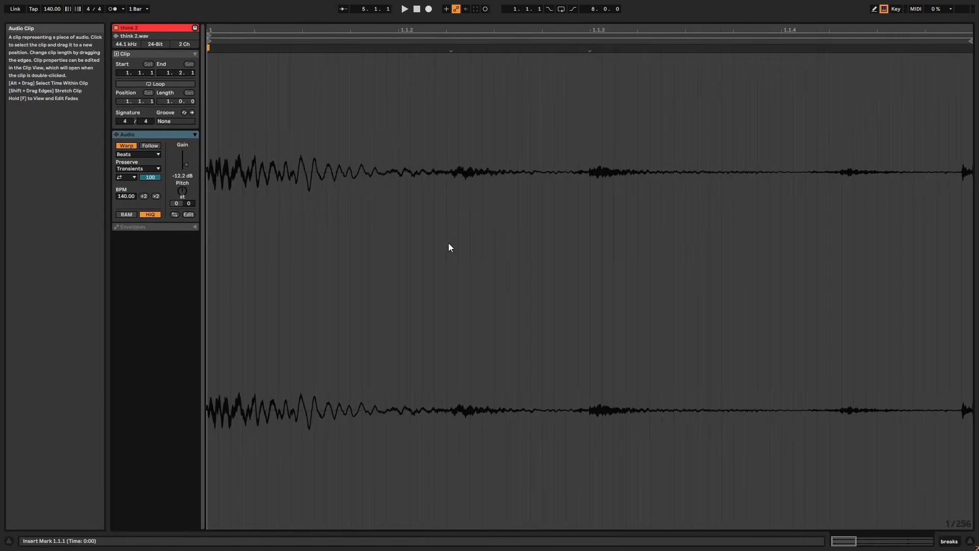
{"action": "left_click_drag", "start_coordinate": [852, 31], "coordinate": [623, 77]}
{"action": "left_click", "coordinate": [614, 163]}
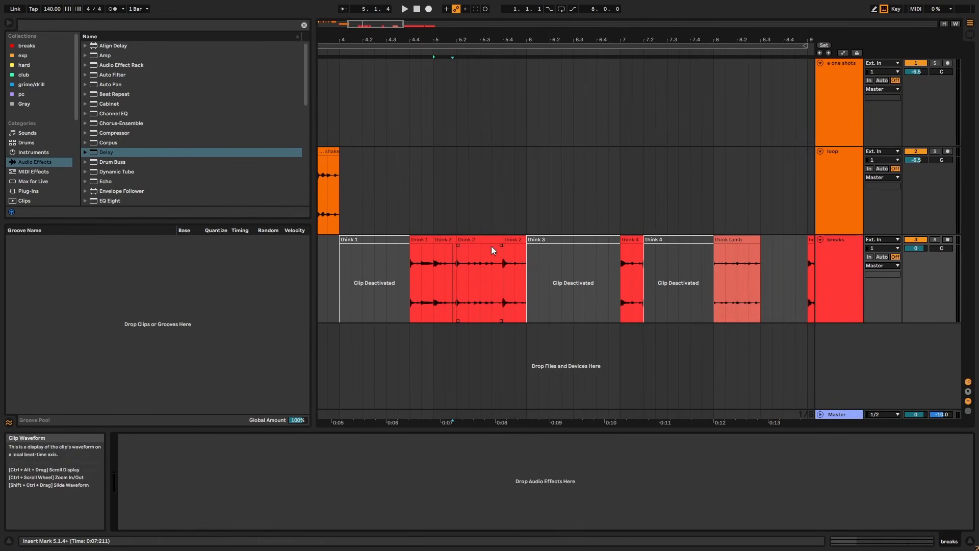
{"action": "left_click", "coordinate": [633, 239]}
{"action": "double_click", "coordinate": [634, 242]}
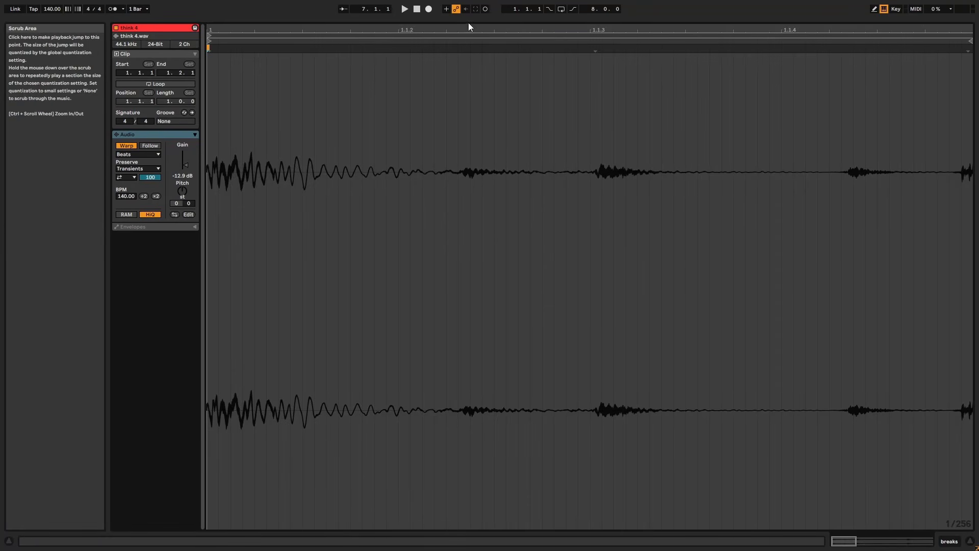
Examine the think 4 waveform up close around 1.1.2 and 1.1.4, marking where the small hits begin
{"action": "left_click_drag", "start_coordinate": [845, 30], "coordinate": [689, 103]}
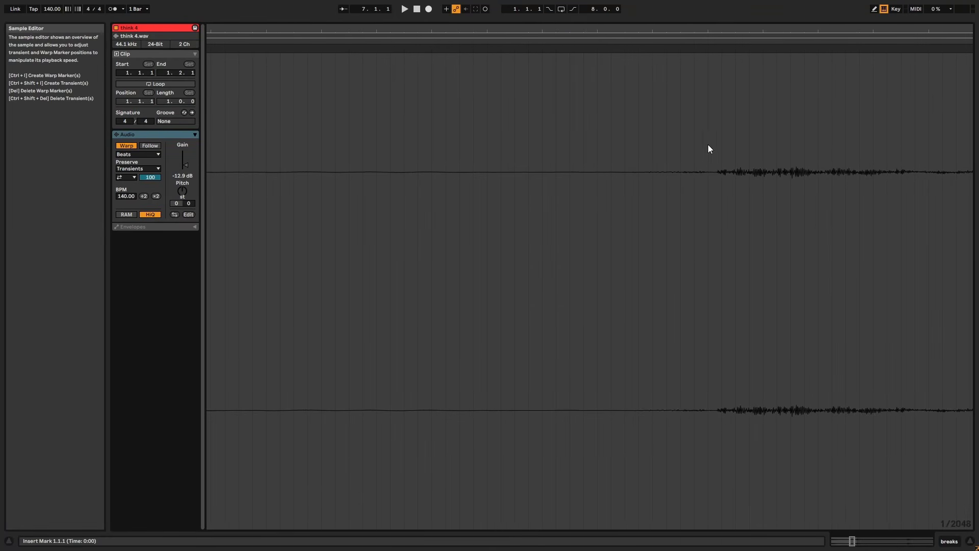
{"action": "left_click_drag", "start_coordinate": [714, 33], "coordinate": [713, 162]}
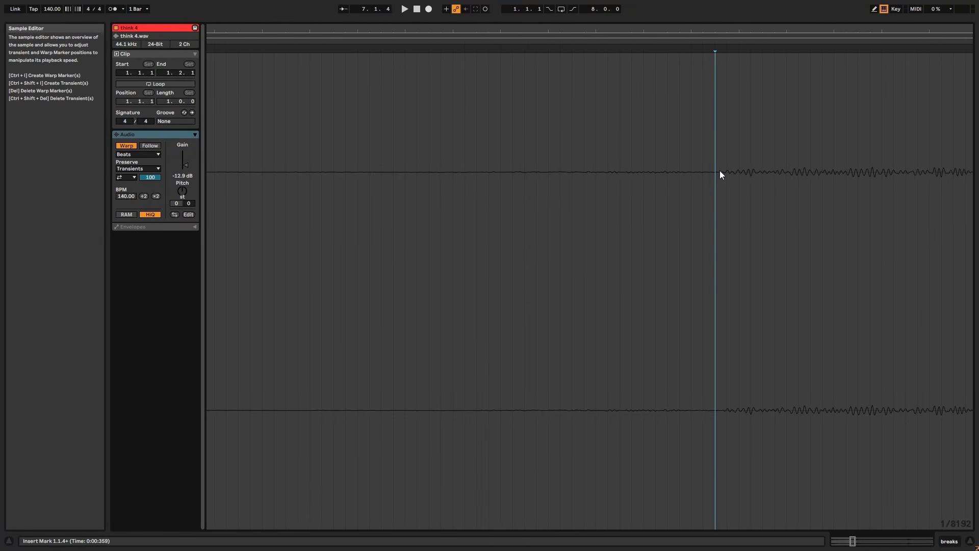
{"action": "left_click_drag", "start_coordinate": [758, 35], "coordinate": [670, 30]}
{"action": "left_click_drag", "start_coordinate": [336, 30], "coordinate": [343, 38]}
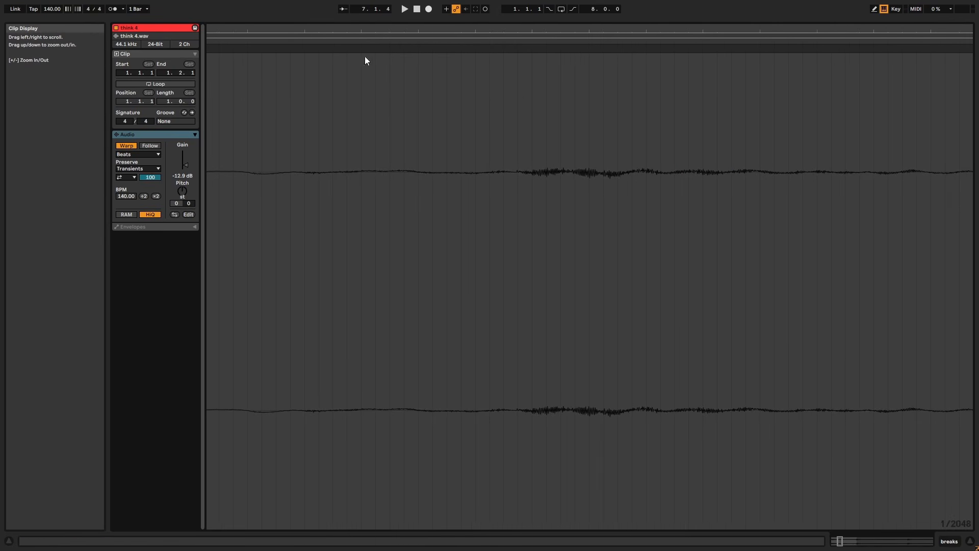
{"action": "left_click", "coordinate": [520, 143]}
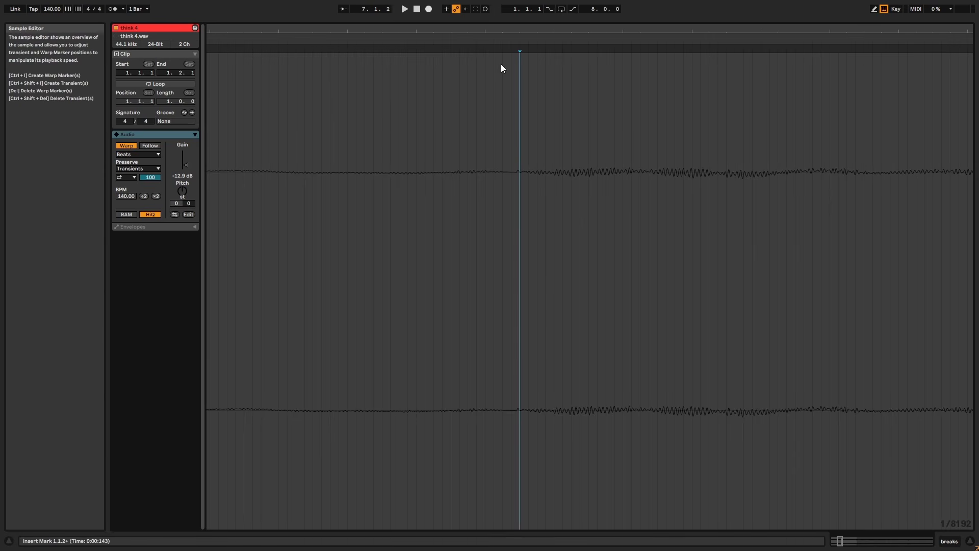
{"action": "left_click_drag", "start_coordinate": [521, 30], "coordinate": [519, 42]}
{"action": "left_click", "coordinate": [507, 191]}
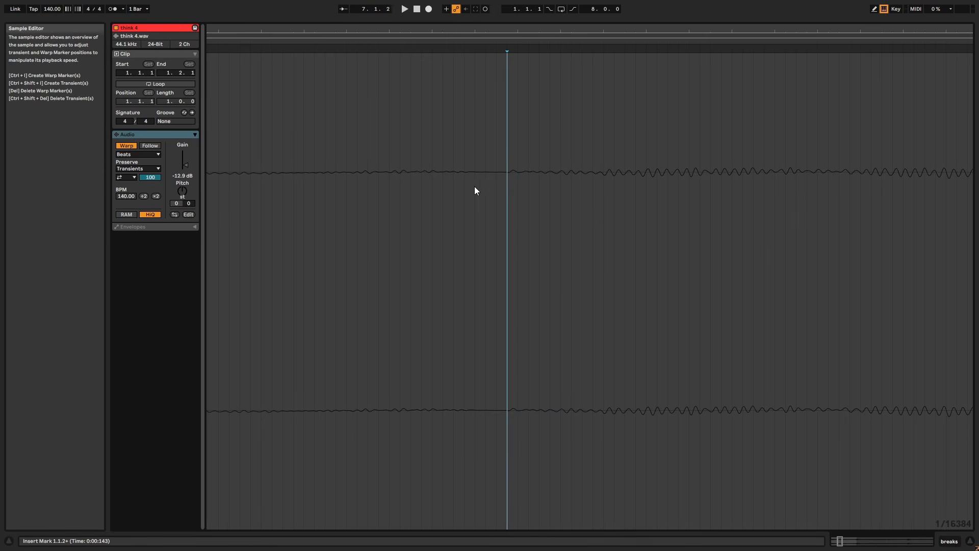
{"action": "double_click", "coordinate": [185, 164]}
{"action": "key", "text": "ctrl+z"}
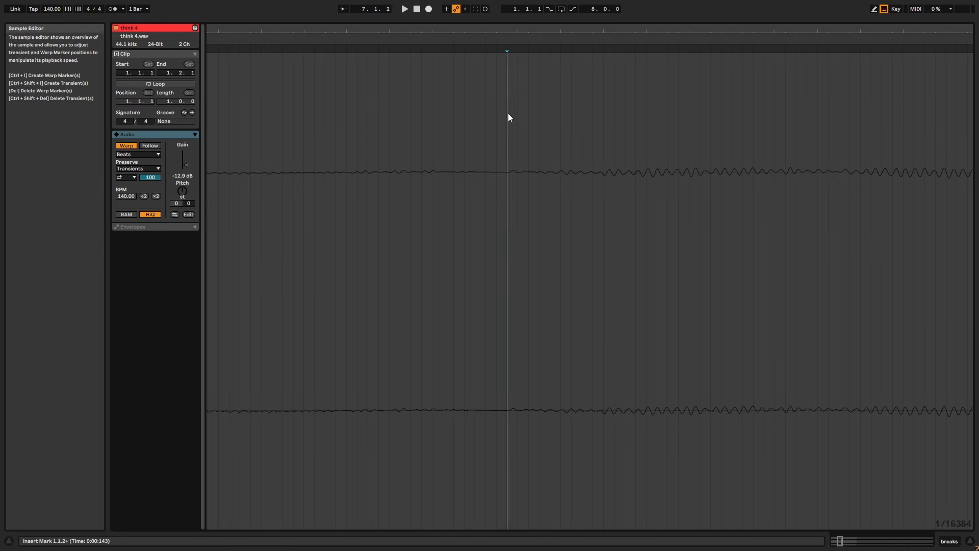
Return to the arrangement and add a new audio track below breaks, named think
{"action": "key", "text": "shift+Tab"}
{"action": "left_click_drag", "start_coordinate": [634, 35], "coordinate": [404, 34]}
{"action": "left_click", "coordinate": [846, 281]}
{"action": "key", "text": "ctrl+t"}
{"action": "key", "text": "ctrl+r"}
{"action": "type", "text": "THIN"}
{"action": "key", "text": "BackSpace"}
{"action": "key", "text": "BackSpace"}
{"action": "key", "text": "BackSpace"}
{"action": "key", "text": "BackSpace"}
{"action": "key", "text": "Caps_Lock"}
{"action": "type", "text": "think"}
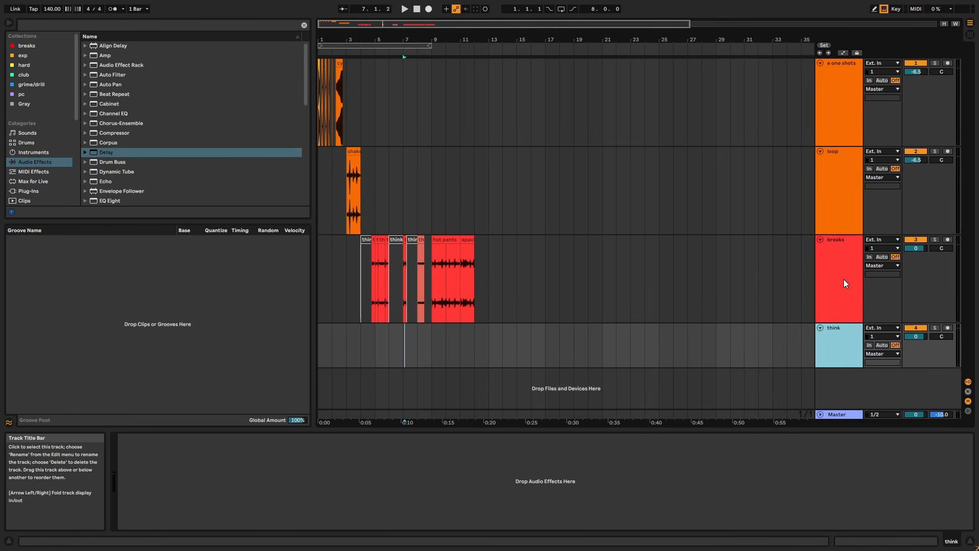
Set a four-bar arrangement loop from 13.1.1 to 17.1.1 and colour the think track red
{"action": "left_click_drag", "start_coordinate": [493, 346], "coordinate": [509, 347]}
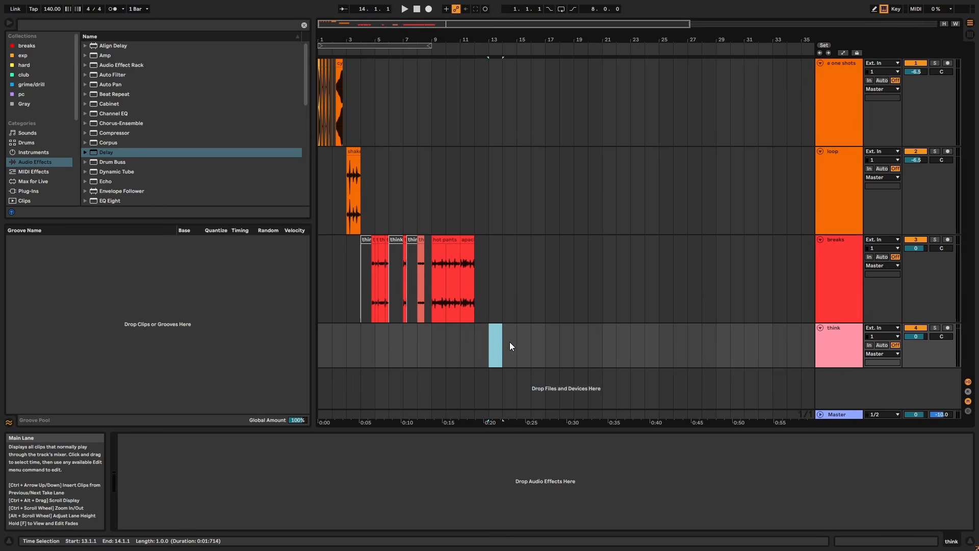
{"action": "key", "text": "ctrl+l"}
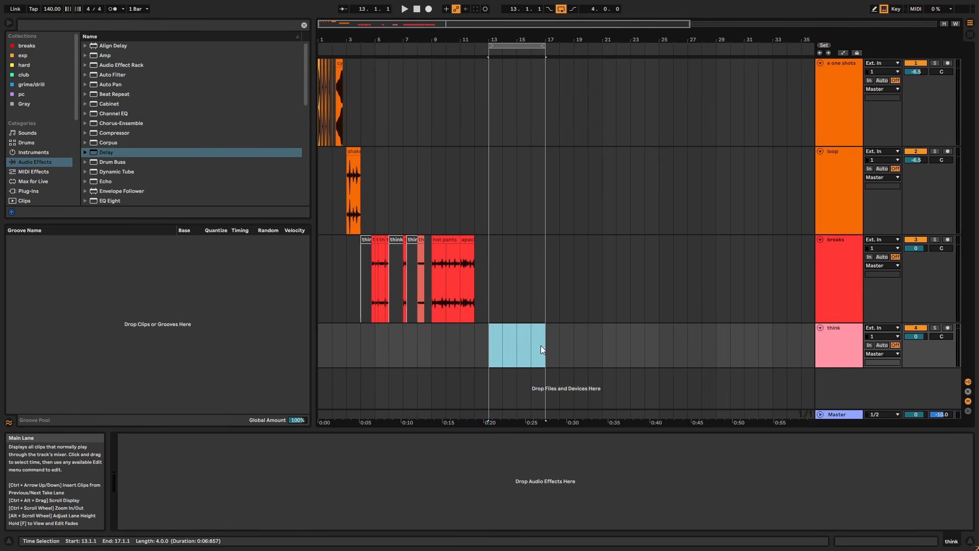
{"action": "right_click", "coordinate": [855, 342]}
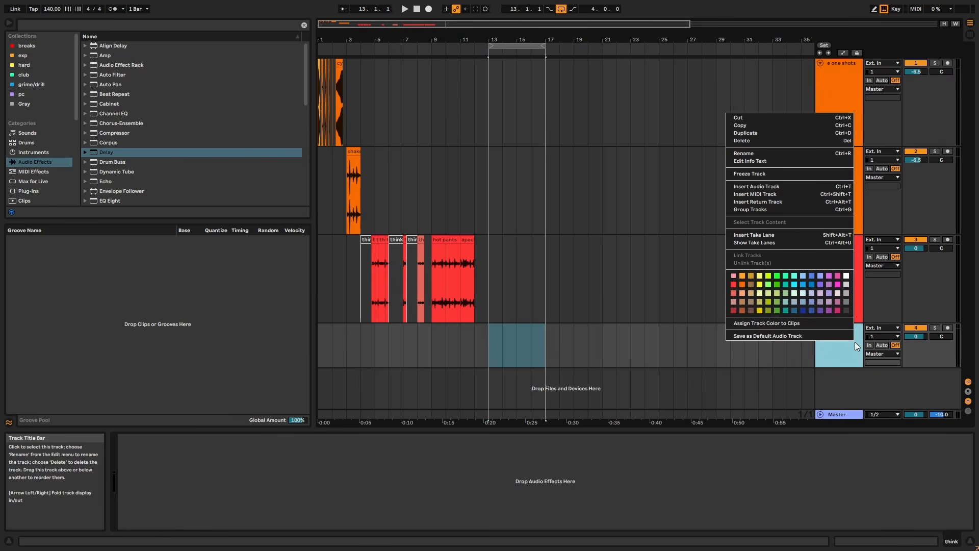
{"action": "left_click", "coordinate": [732, 286]}
Copy the one-beat think 2 slice to 13.1.1 and the short think 4 slice to 13.2.1 on the think track
{"action": "left_click_drag", "start_coordinate": [377, 40], "coordinate": [388, 95]}
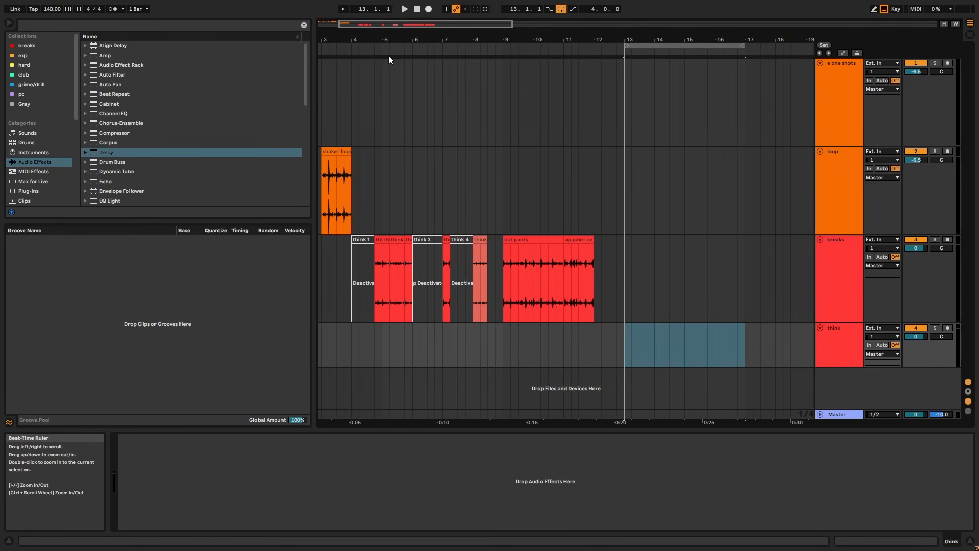
{"action": "left_click_drag", "start_coordinate": [386, 240], "coordinate": [626, 344]}
{"action": "key", "text": "space"}
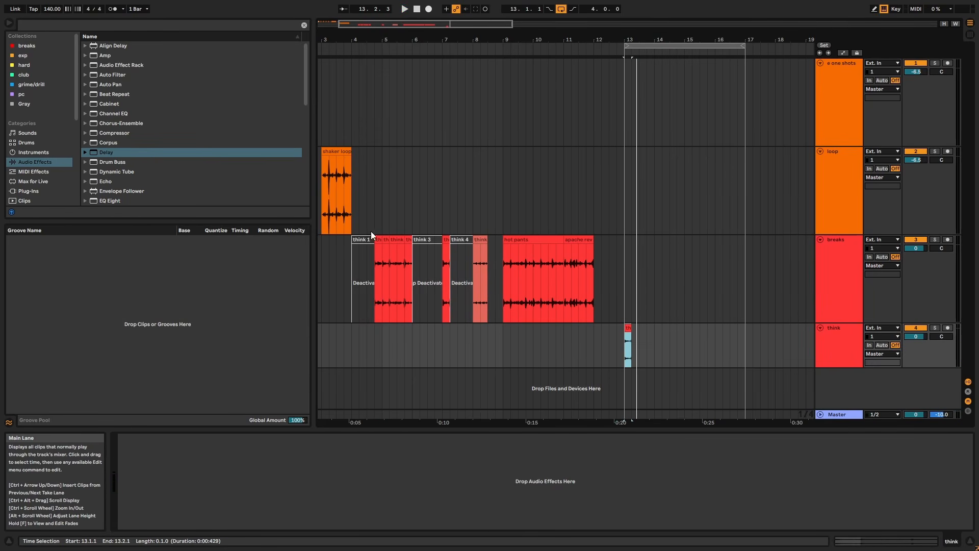
{"action": "left_click_drag", "start_coordinate": [446, 239], "coordinate": [634, 332]}
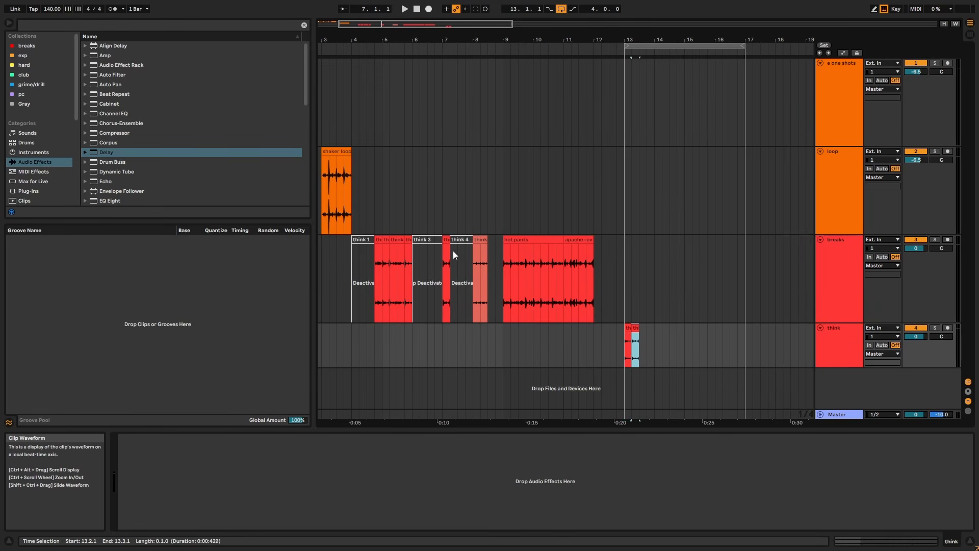
Place a one-beat think 2 clip at 13.3.1 on the think track and move its sample start to 1.3.1
{"action": "left_click_drag", "start_coordinate": [484, 269], "coordinate": [648, 337]}
{"action": "left_click", "coordinate": [631, 332]}
{"action": "key", "text": "space"}
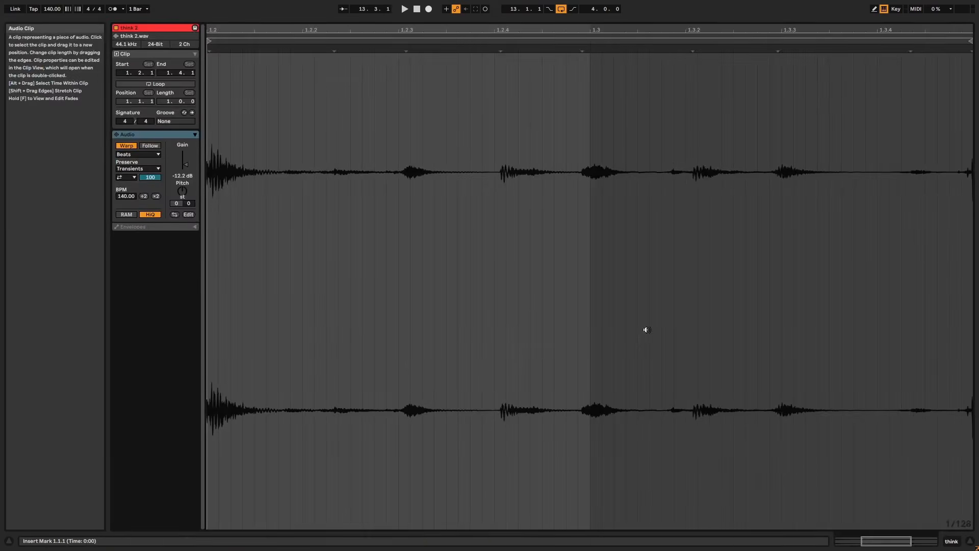
{"action": "double_click", "coordinate": [645, 330]}
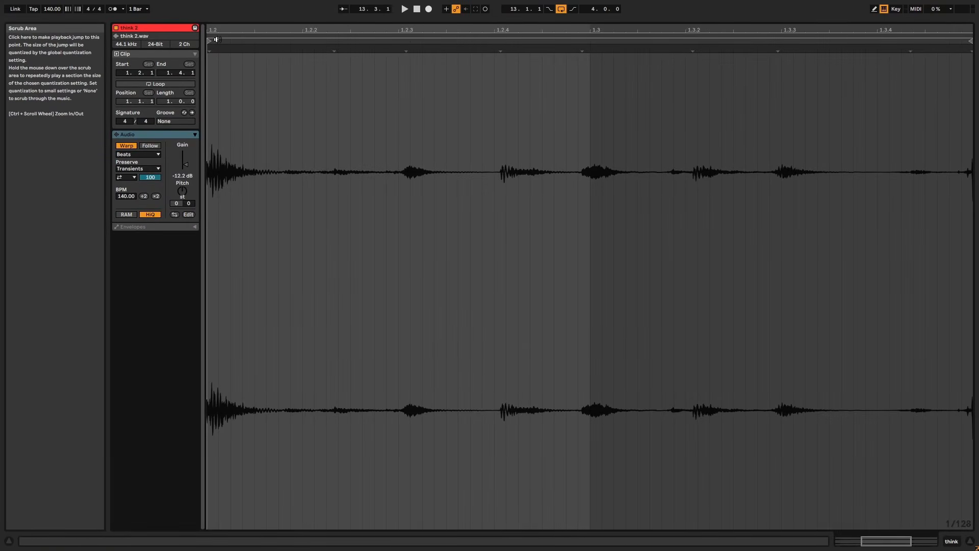
{"action": "left_click_drag", "start_coordinate": [210, 41], "coordinate": [590, 39]}
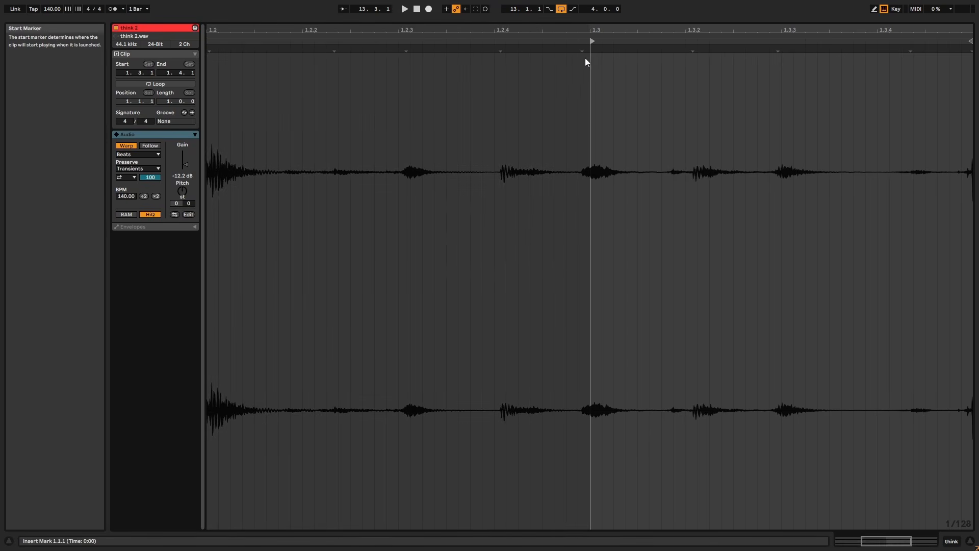
{"action": "key", "text": "shift+Tab"}
Copy the two-beat think 2 slice to 13.4.1 on the think track and play the pattern from 13.1.1
{"action": "left_click", "coordinate": [417, 242]}
{"action": "left_click_drag", "start_coordinate": [401, 240], "coordinate": [656, 340]}
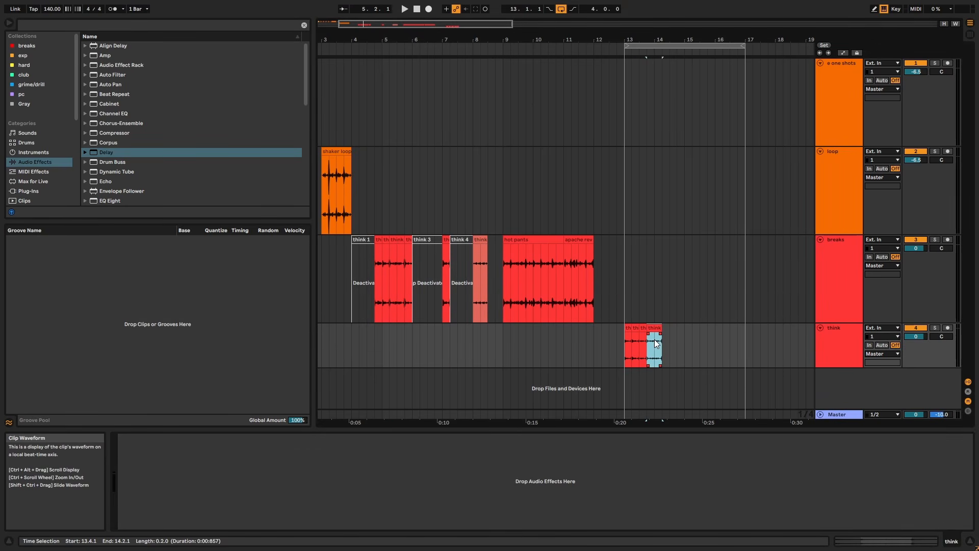
{"action": "left_click", "coordinate": [628, 328]}
{"action": "key", "text": "space"}
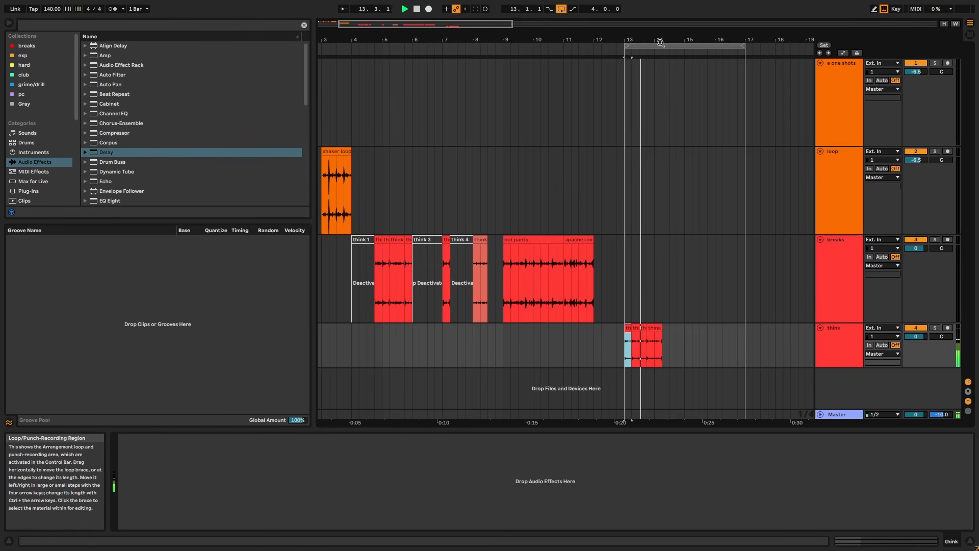
Move the last think 2 clip earlier to 13.3.3 and play the pattern from 13.1.1
{"action": "left_click_drag", "start_coordinate": [659, 40], "coordinate": [660, 97]}
{"action": "left_click_drag", "start_coordinate": [648, 328], "coordinate": [634, 332]}
{"action": "left_click", "coordinate": [532, 327]}
{"action": "key", "text": "space"}
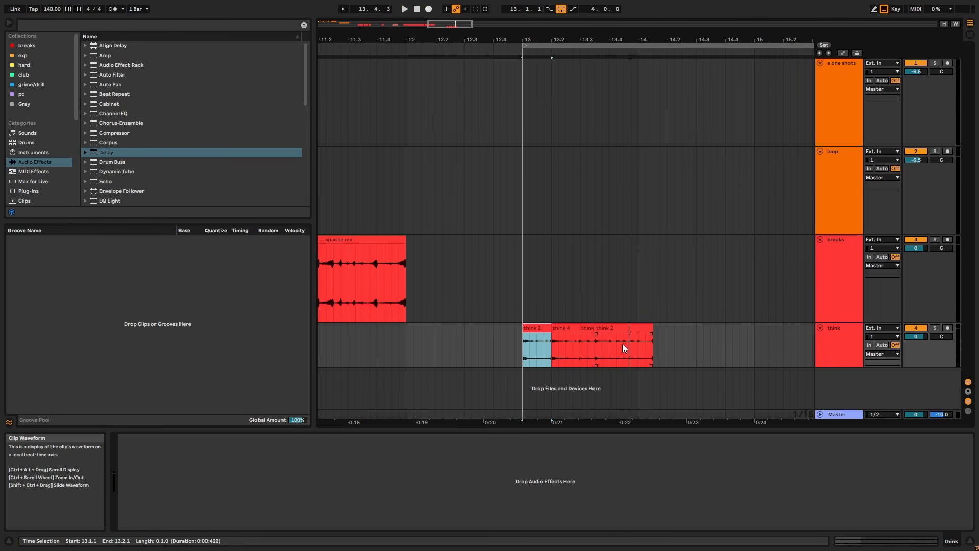
Set the fixed grid to 1/8 and shorten the think 2 clip at 13.3.3 to end at 13.4.3
{"action": "right_click", "coordinate": [607, 272]}
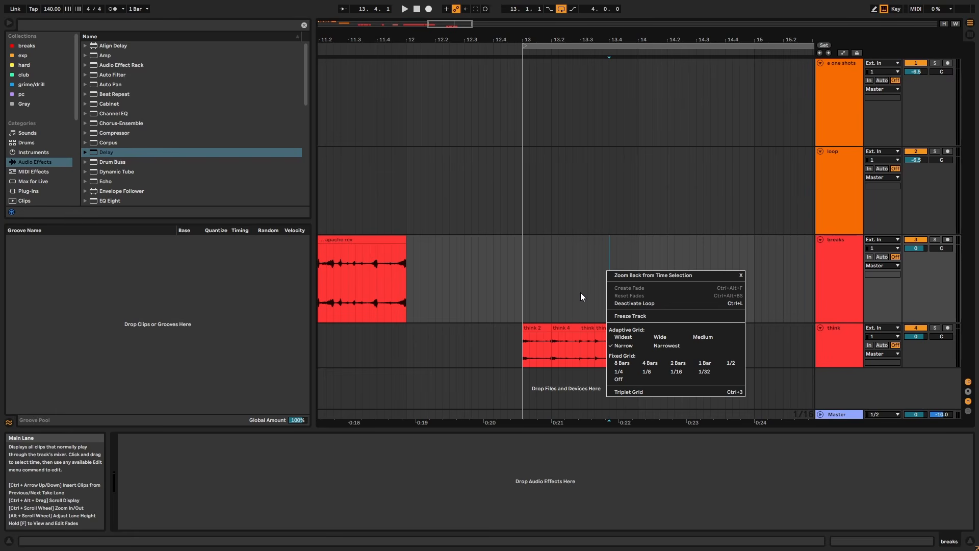
{"action": "left_click", "coordinate": [649, 371]}
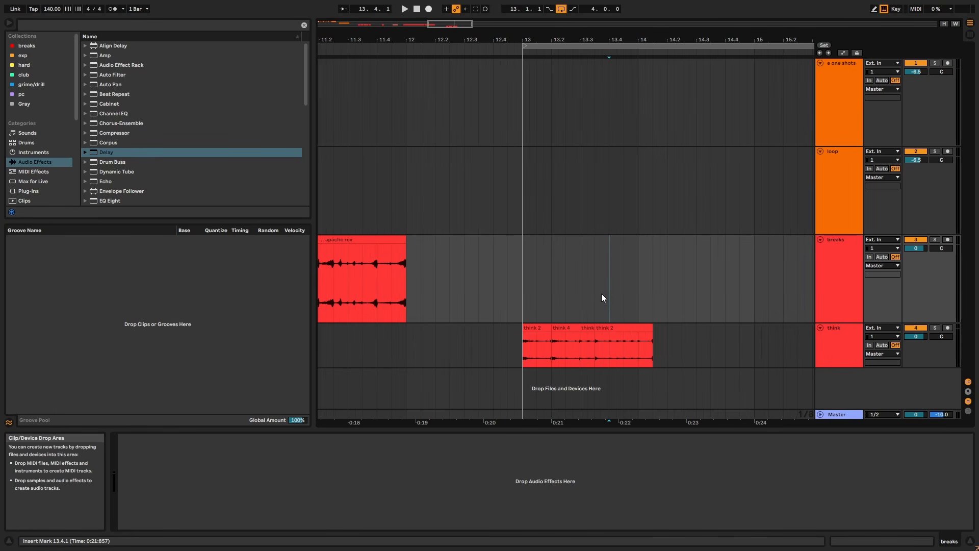
{"action": "left_click", "coordinate": [602, 327]}
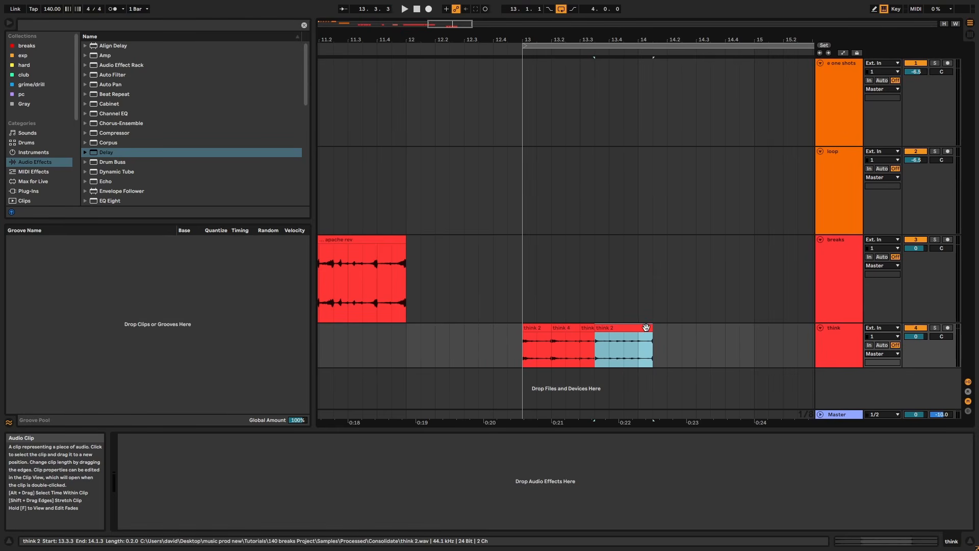
{"action": "left_click_drag", "start_coordinate": [648, 327], "coordinate": [629, 324]}
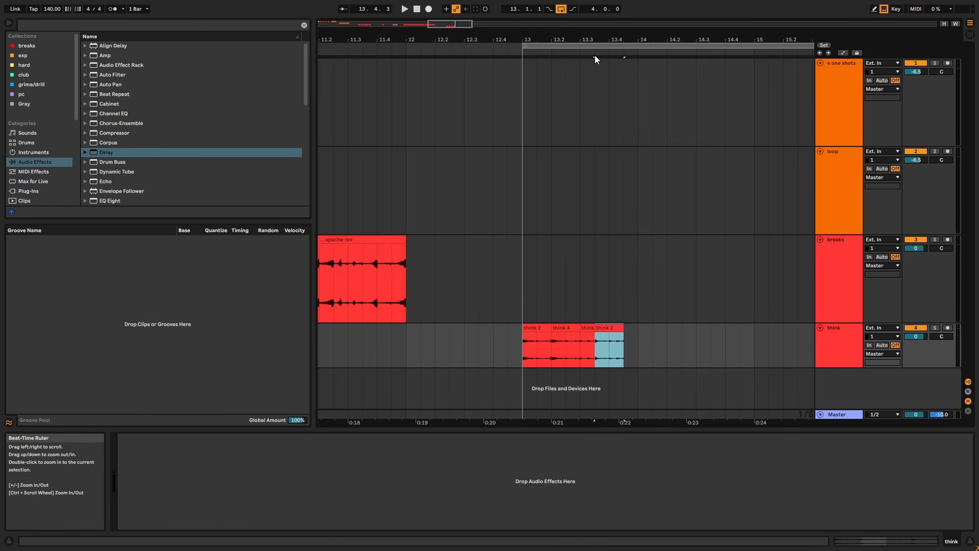
Copy the short think 1 slice from the breaks track to 13.4.3 on the think track and trim it to end at 14.1.1
{"action": "left_click_drag", "start_coordinate": [601, 40], "coordinate": [633, 11]}
{"action": "left_click_drag", "start_coordinate": [360, 39], "coordinate": [366, 80]}
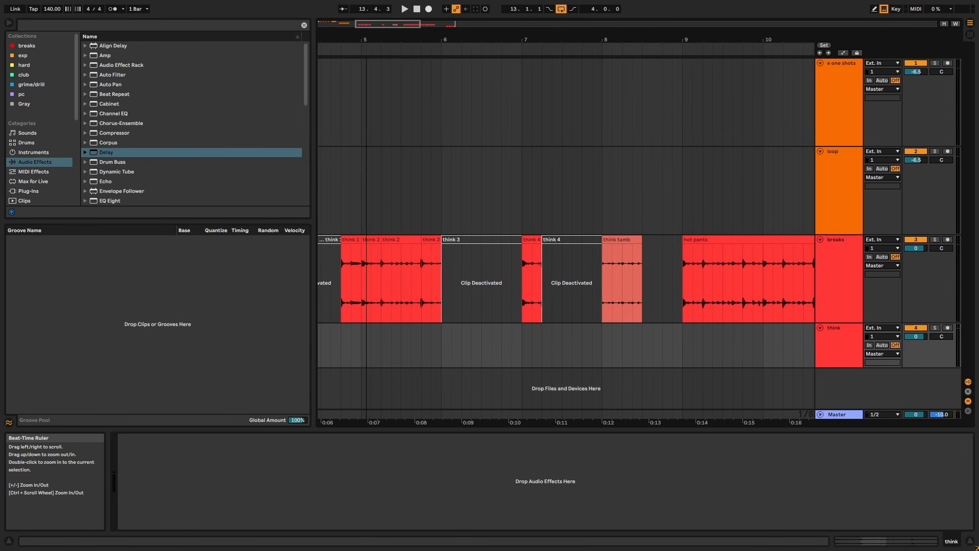
{"action": "left_click", "coordinate": [351, 276]}
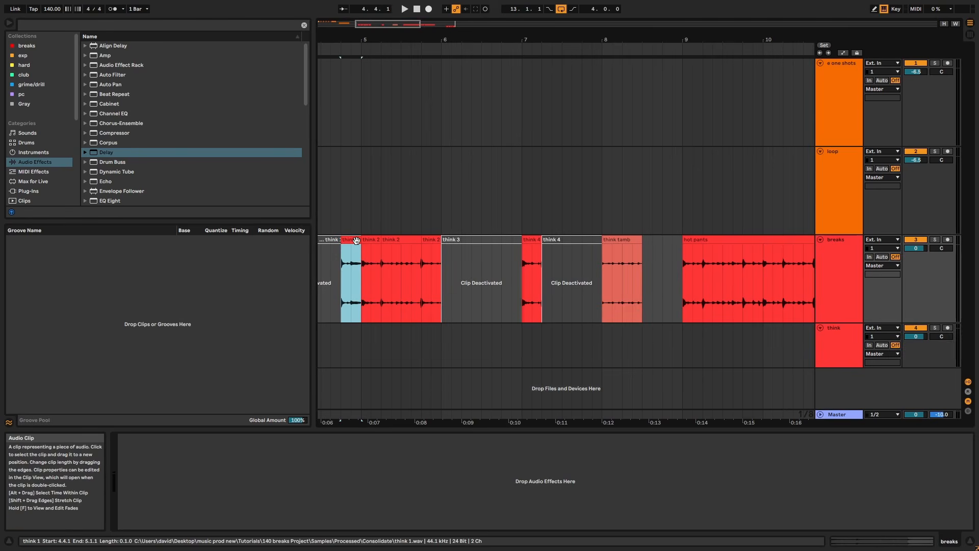
{"action": "left_click_drag", "start_coordinate": [488, 38], "coordinate": [271, 30]}
{"action": "left_click", "coordinate": [621, 345]}
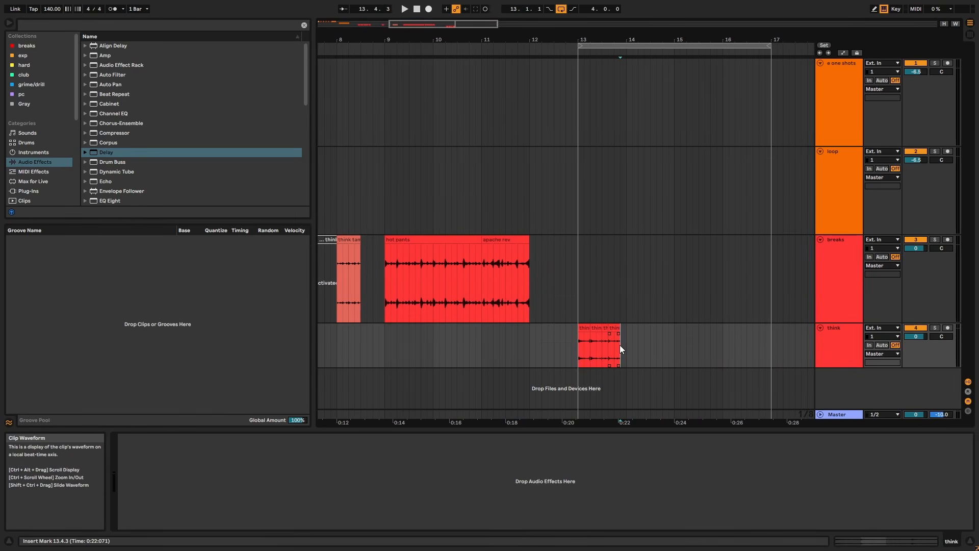
{"action": "key", "text": "ctrl+v"}
{"action": "left_click_drag", "start_coordinate": [632, 329], "coordinate": [628, 329]}
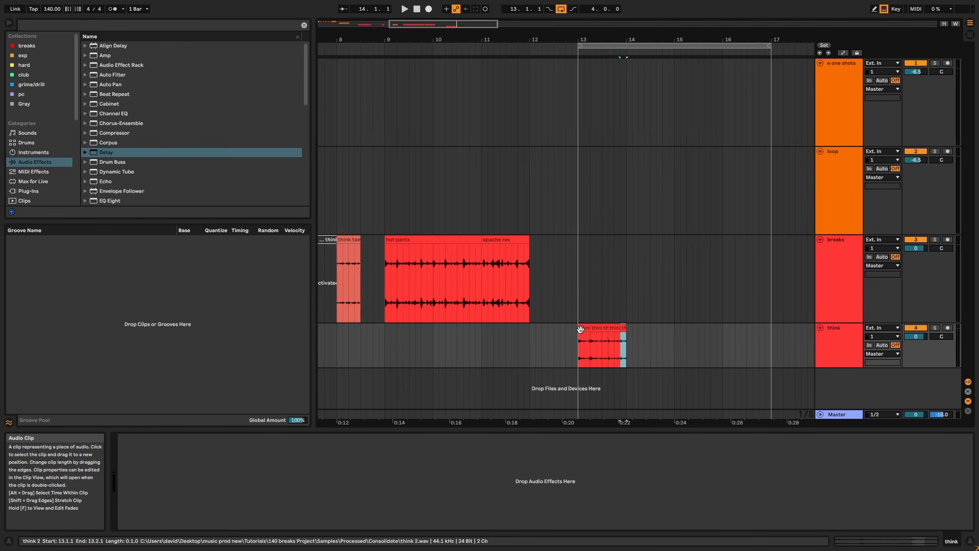
Play the think track's pattern from 13.1.1 to check the first bar
{"action": "left_click", "coordinate": [581, 329]}
{"action": "key", "text": "space"}
{"action": "left_click_drag", "start_coordinate": [623, 38], "coordinate": [582, 84]}
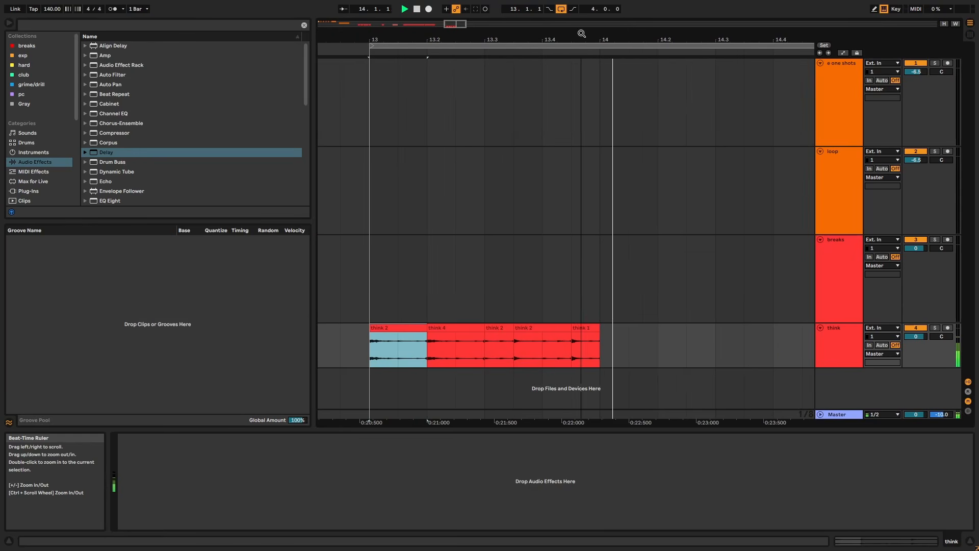
{"action": "key", "text": "space"}
Copy the think 2 clip from 13.3.3 to 14.1.1 and extend it to end at 14.3.1, playing the pattern
{"action": "left_click_drag", "start_coordinate": [535, 329], "coordinate": [625, 333]}
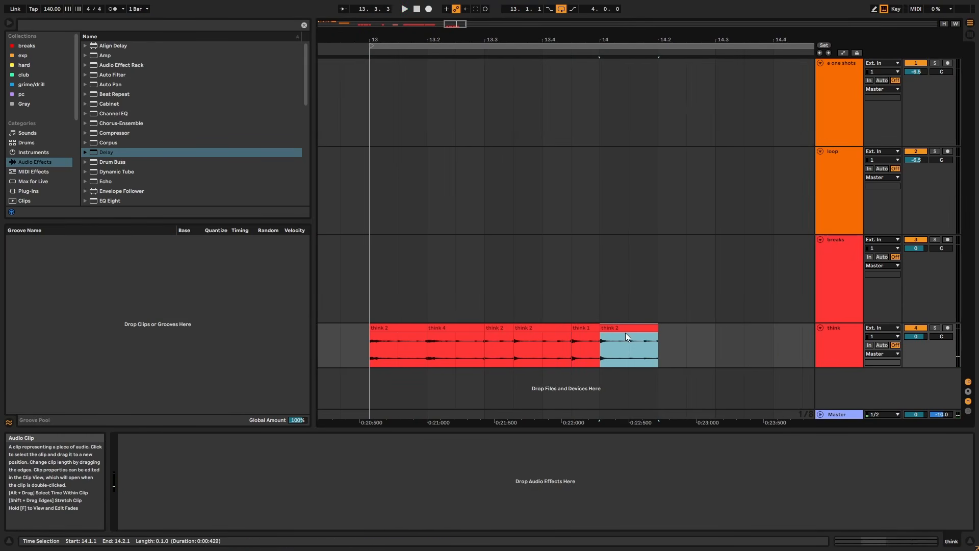
{"action": "left_click", "coordinate": [387, 328]}
{"action": "key", "text": "space"}
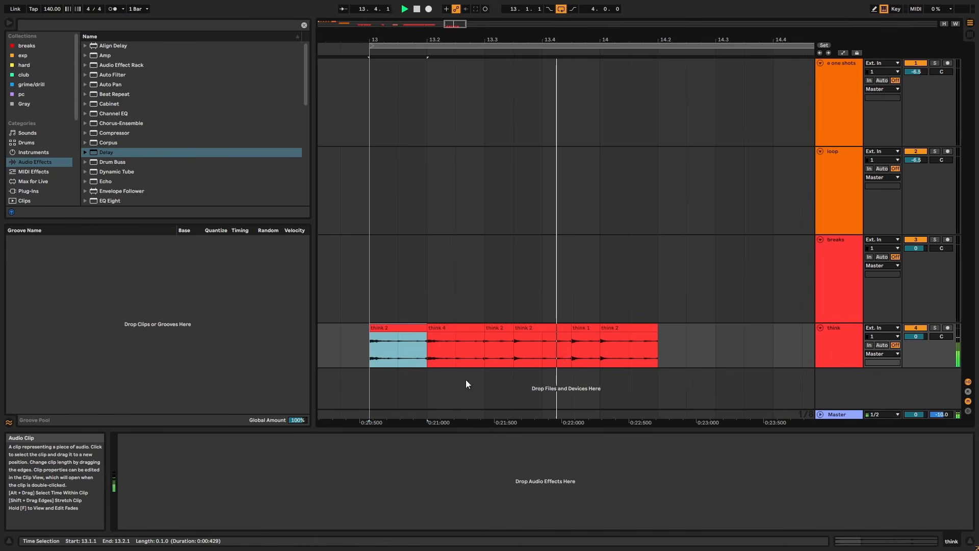
{"action": "left_click_drag", "start_coordinate": [658, 347], "coordinate": [714, 332]}
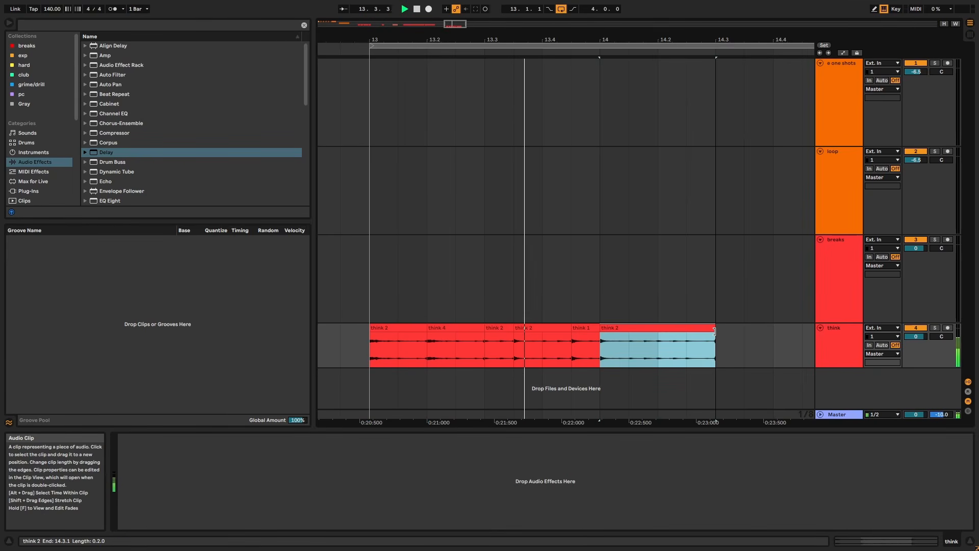
Duplicate the two-beat think 2 clip, shift the copy to start at 14.2.3, and play from 13.1.1
{"action": "key", "text": "ctrl+d"}
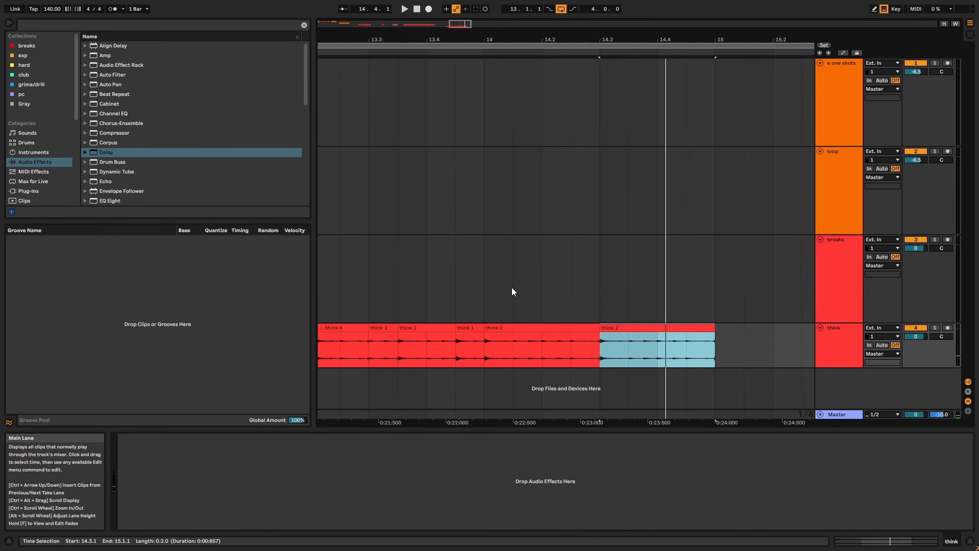
{"action": "left_click_drag", "start_coordinate": [612, 327], "coordinate": [583, 327]}
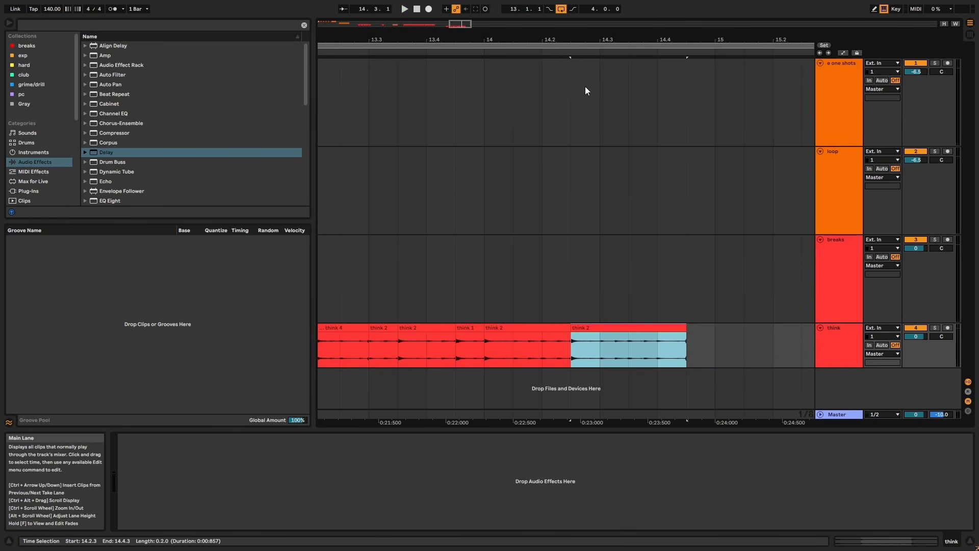
{"action": "left_click_drag", "start_coordinate": [588, 43], "coordinate": [587, 21]}
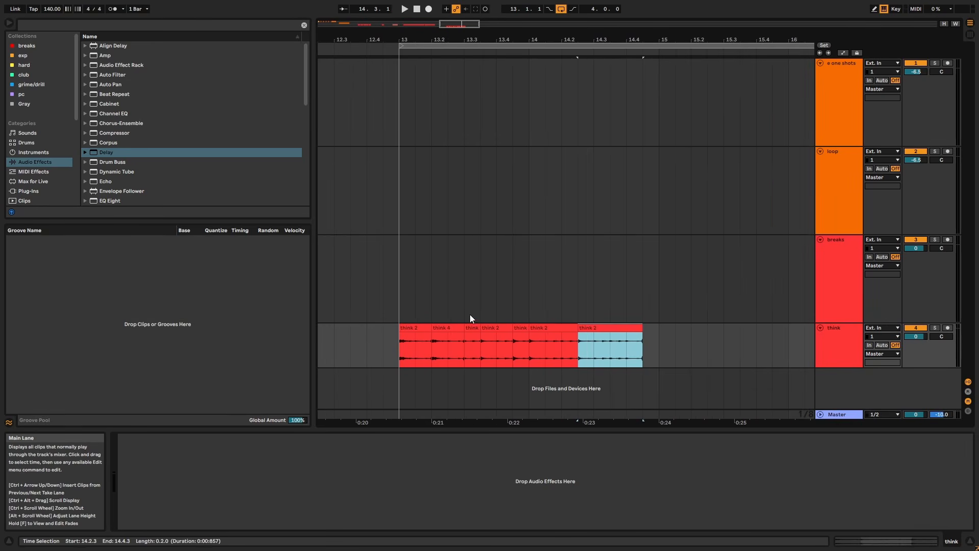
{"action": "left_click", "coordinate": [424, 329]}
{"action": "key", "text": "space"}
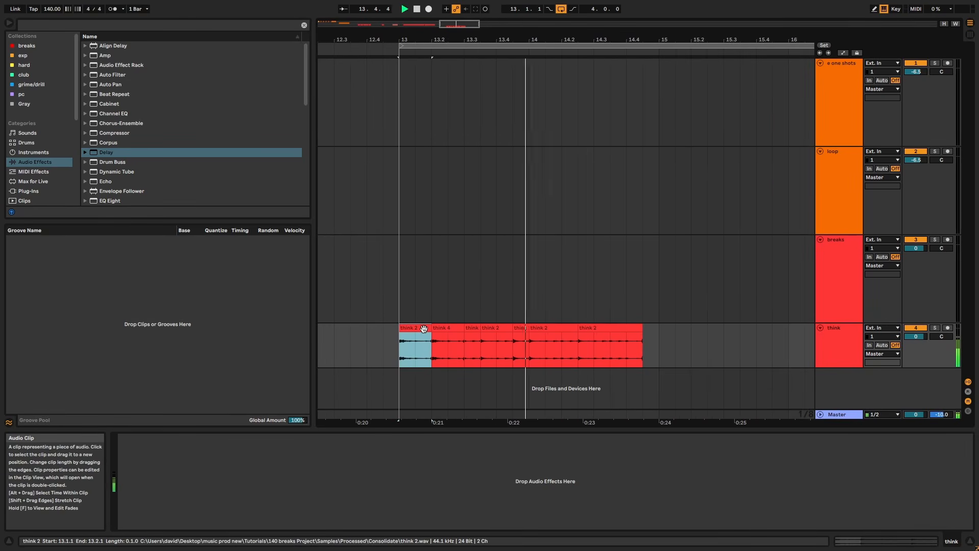
Stop playback, set the grid to Narrow, and trim the last think 2 clip to end at 14.4.2
{"action": "key", "text": "space"}
{"action": "key", "text": "space"}
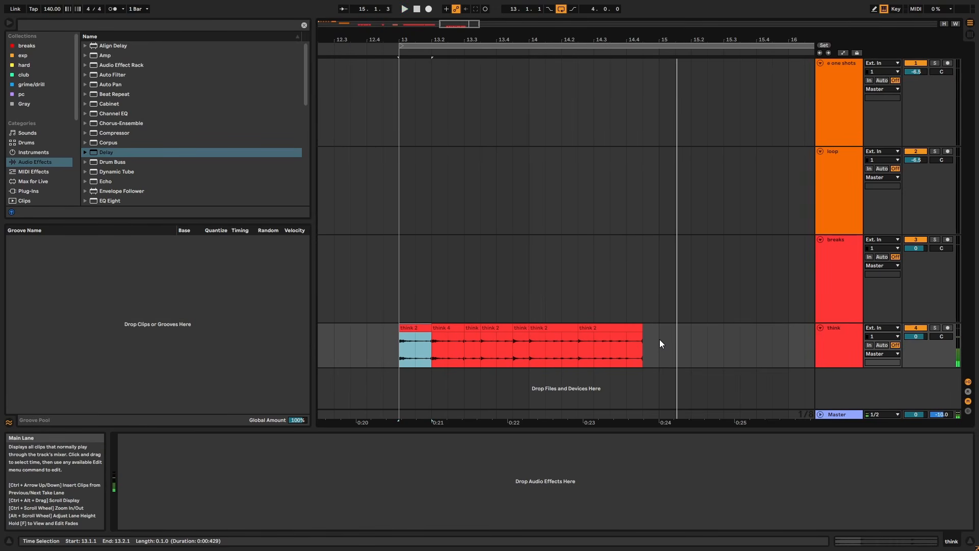
{"action": "right_click", "coordinate": [655, 359]}
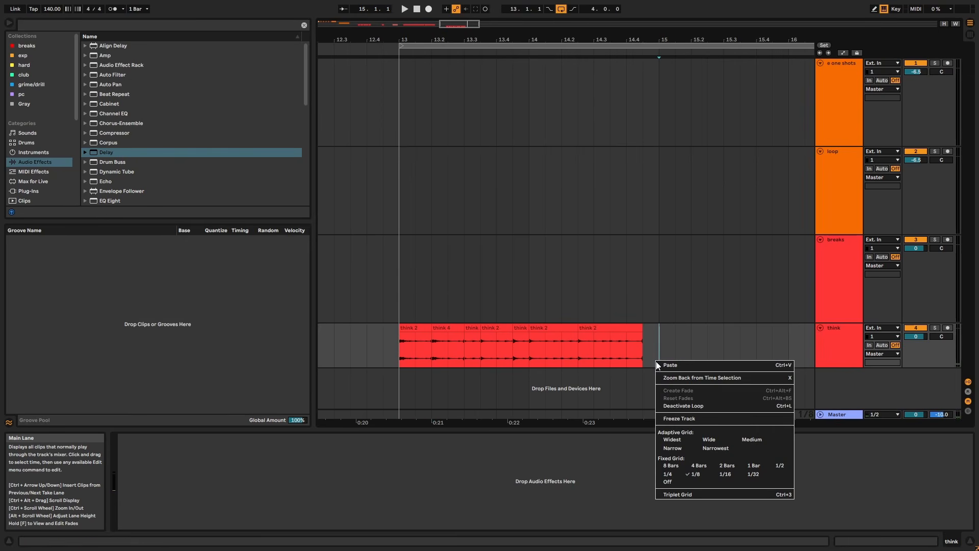
{"action": "left_click", "coordinate": [672, 447]}
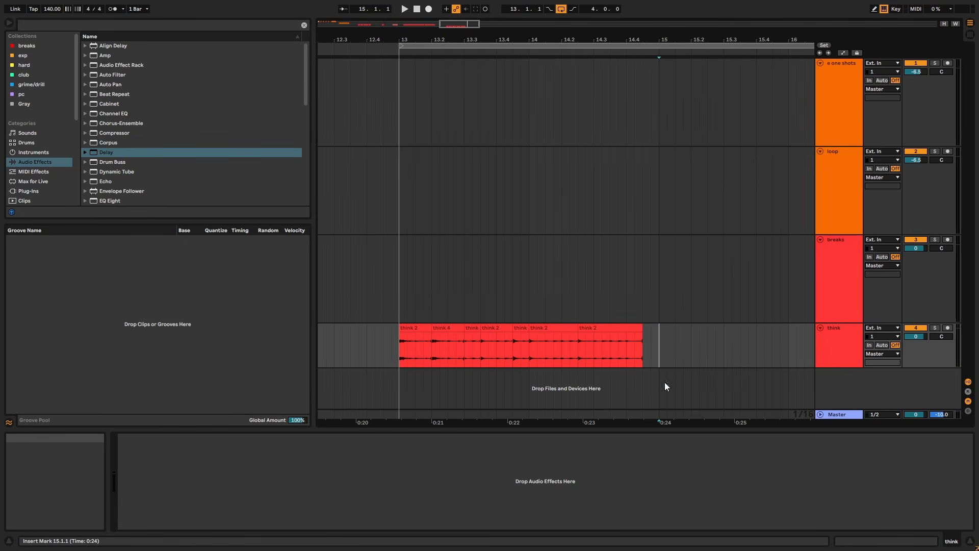
{"action": "left_click_drag", "start_coordinate": [642, 339], "coordinate": [635, 339]}
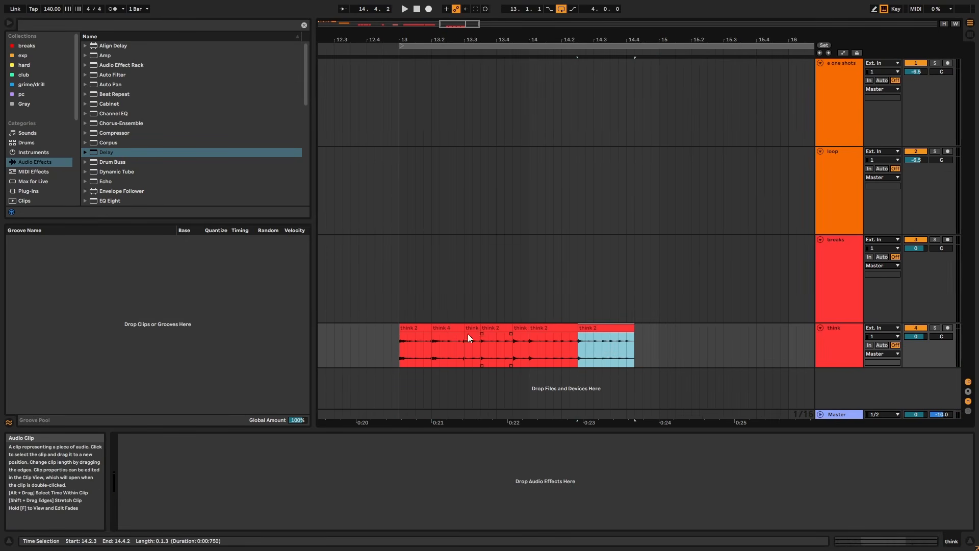
Play the think track's pattern from 13.1.1 to check the first two bars
{"action": "left_click", "coordinate": [412, 329]}
{"action": "key", "text": "space"}
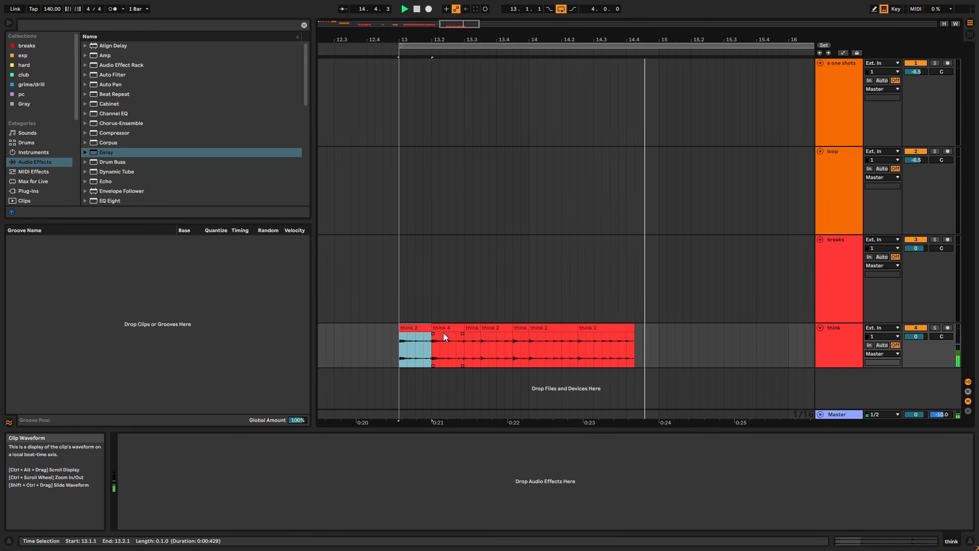
{"action": "key", "text": "space"}
{"action": "key", "text": "space"}
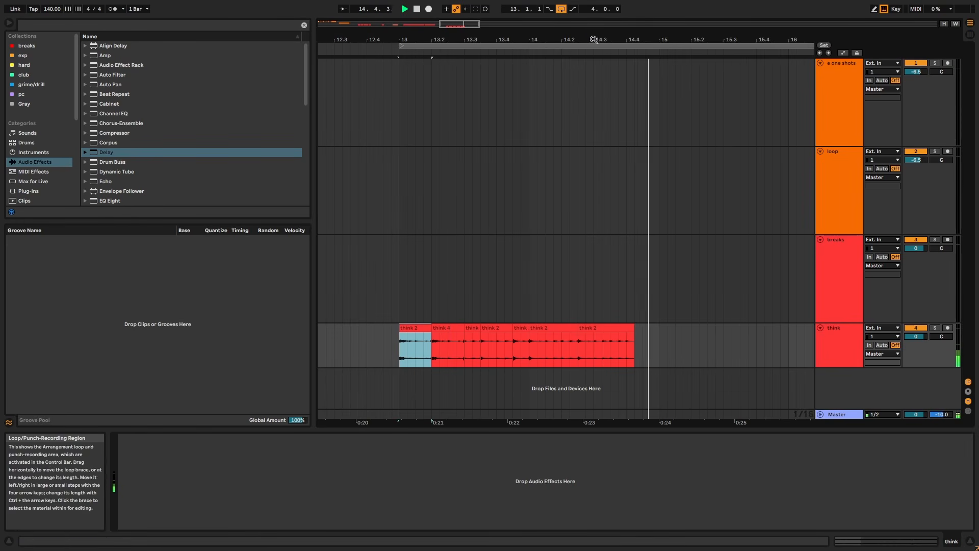
Copy the opening think 2 clip to 15.1.1 and try copying the 13.3.3 think 2 clip behind it
{"action": "left_click_drag", "start_coordinate": [578, 40], "coordinate": [578, 20]}
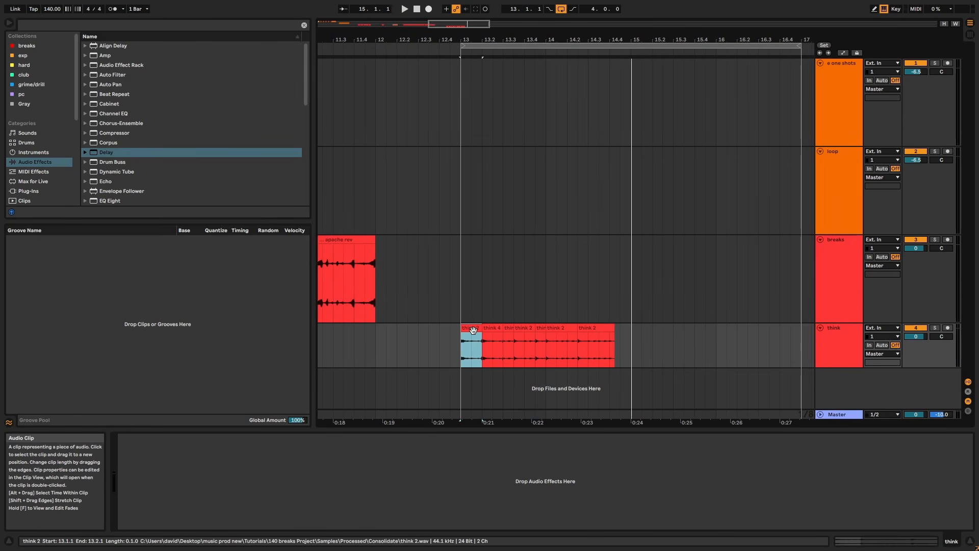
{"action": "left_click_drag", "start_coordinate": [471, 329], "coordinate": [542, 336]}
{"action": "left_click_drag", "start_coordinate": [634, 332], "coordinate": [638, 332]}
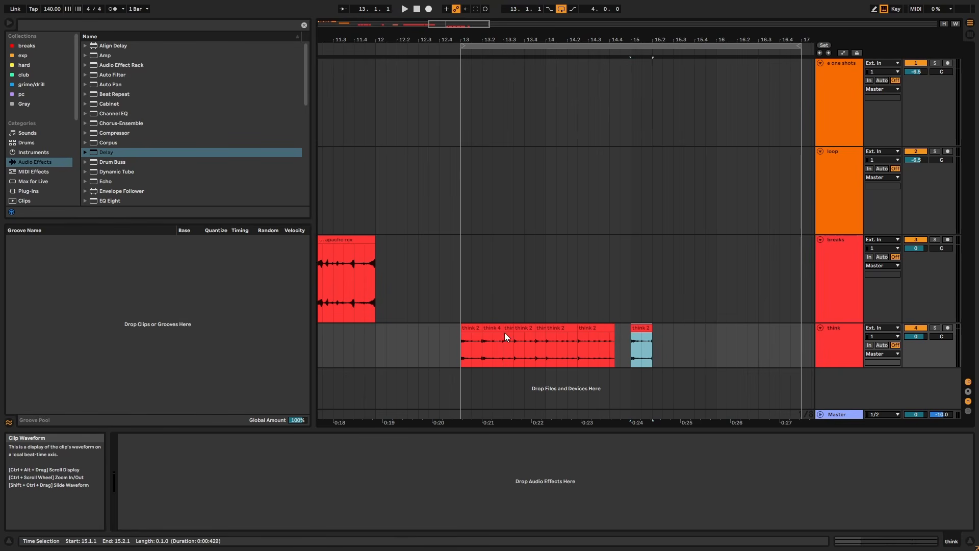
{"action": "left_click", "coordinate": [524, 330]}
{"action": "left_click_drag", "start_coordinate": [525, 331], "coordinate": [666, 330]}
{"action": "key", "text": "ctrl+z"}
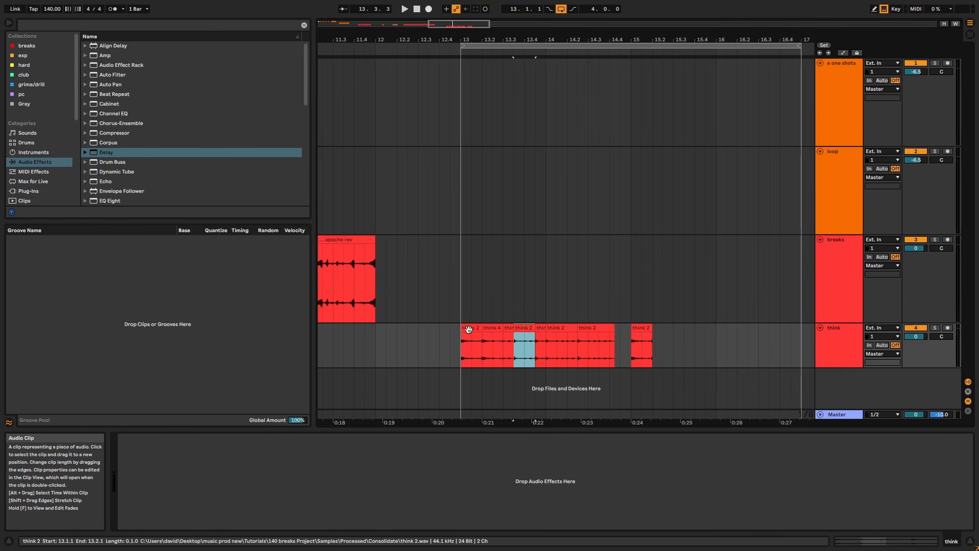
Copy the clips from 13.1.1 to 13.4.3 to 15.1.1 and delete the copied clips between 15.2.1 and 15.3.3
{"action": "left_click", "coordinate": [476, 328]}
{"action": "left_click", "coordinate": [529, 330], "text": "shift"}
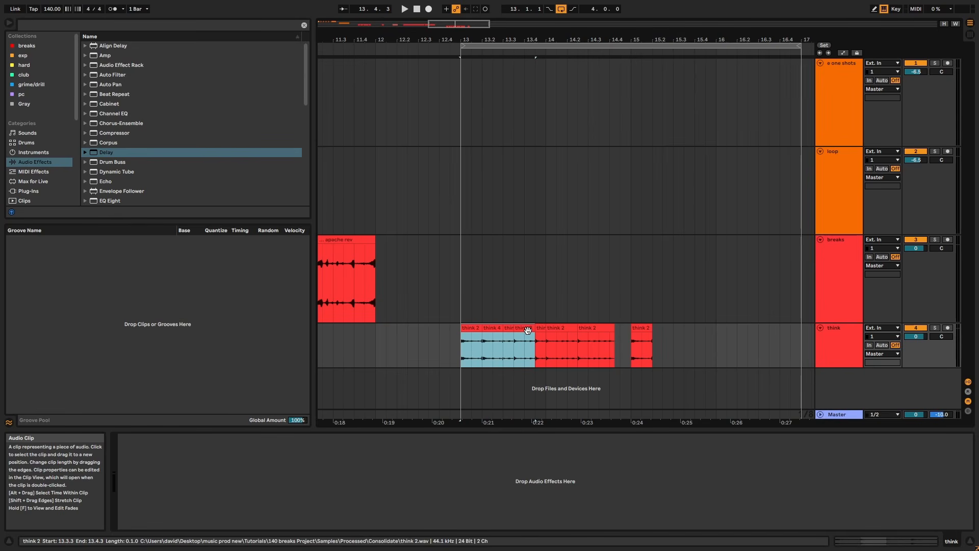
{"action": "left_click_drag", "start_coordinate": [527, 330], "coordinate": [697, 331]}
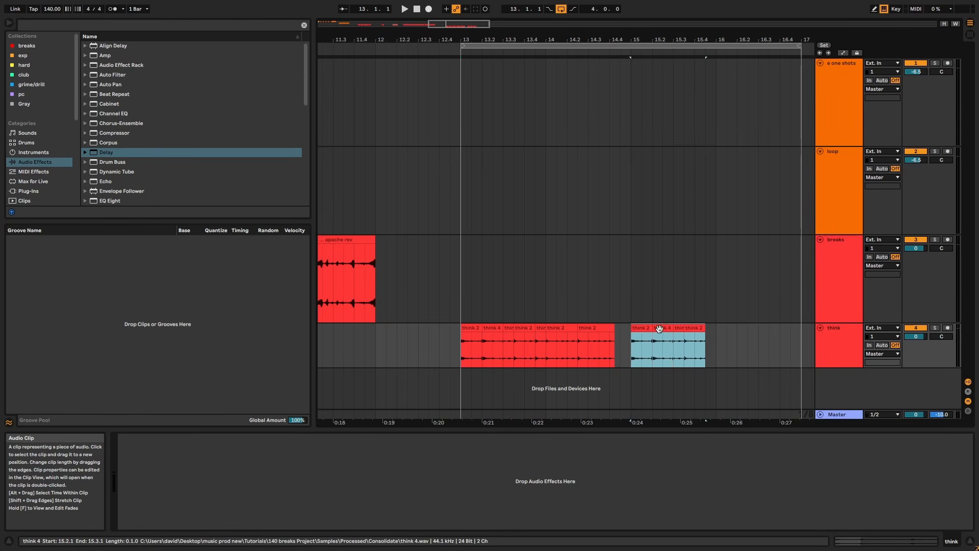
{"action": "left_click", "coordinate": [670, 329]}
{"action": "left_click", "coordinate": [680, 327], "text": "shift"}
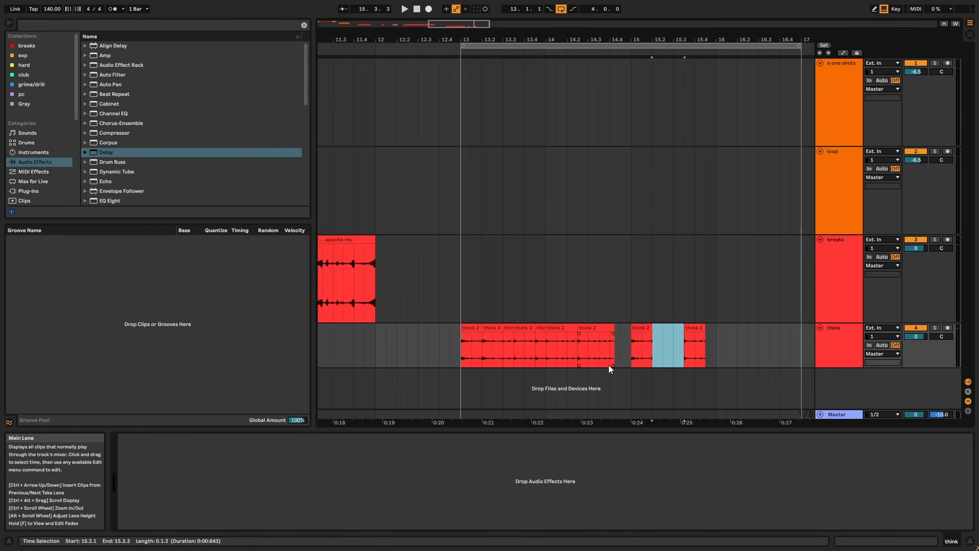
{"action": "key", "text": "Delete"}
Play the pattern from 13.1.1, move the last think 2 clip to start at 15.3.1, and replay from 15.1.1
{"action": "left_click", "coordinate": [466, 332]}
{"action": "key", "text": "space"}
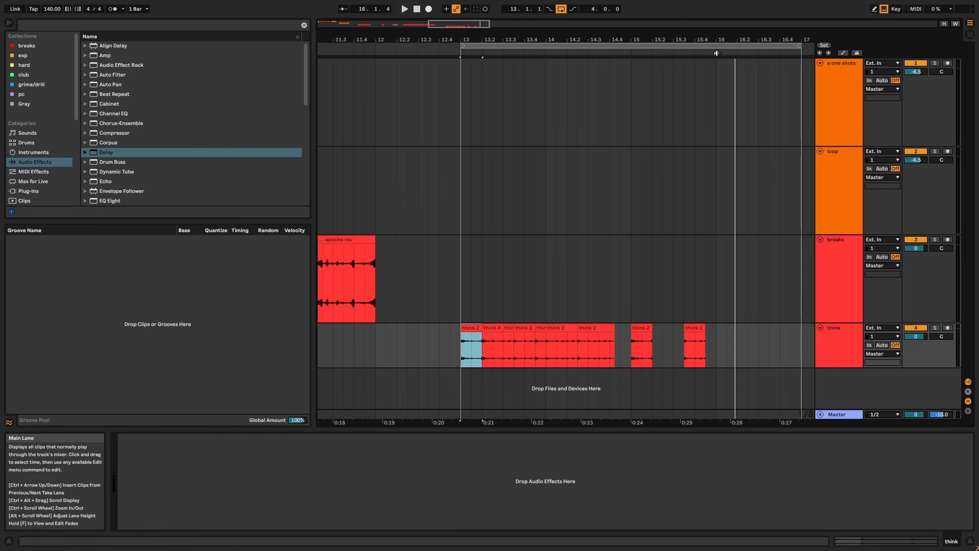
{"action": "left_click_drag", "start_coordinate": [716, 42], "coordinate": [716, 59]}
{"action": "left_click_drag", "start_coordinate": [680, 328], "coordinate": [664, 327]}
{"action": "left_click", "coordinate": [606, 329]}
{"action": "key", "text": "space"}
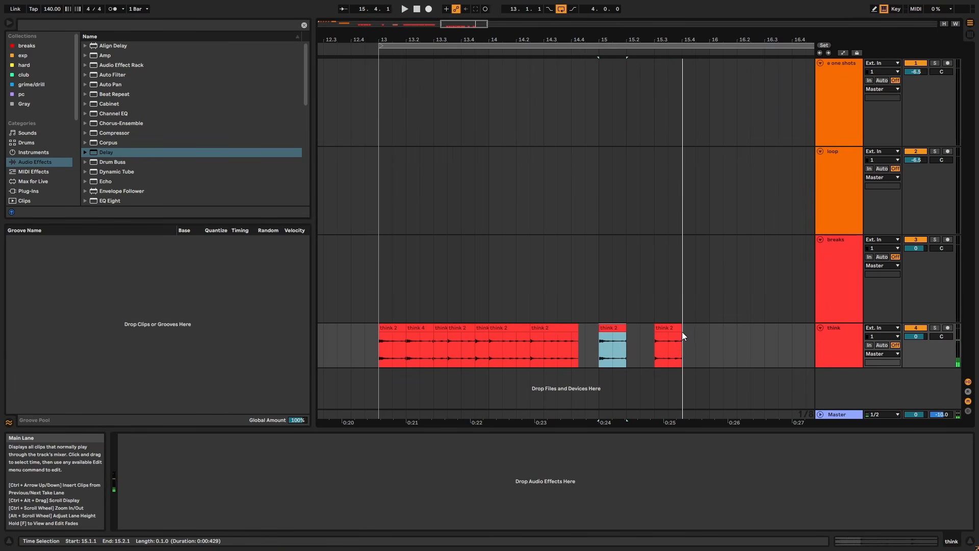
Extend the think 2 clip at 15.3.1 to end at 15.4.3 and copy the 14.2.3 think 2 clip to 15.4.3
{"action": "left_click_drag", "start_coordinate": [682, 329], "coordinate": [689, 329]}
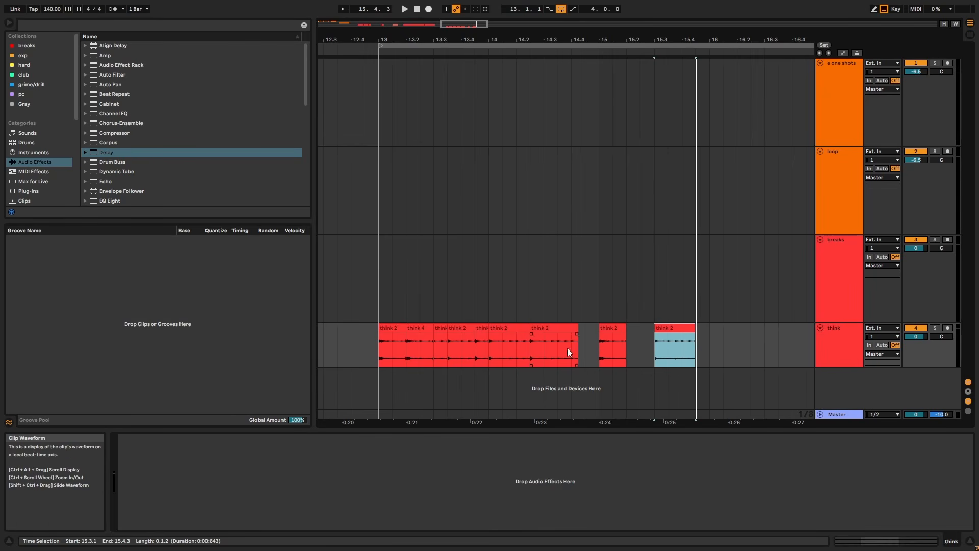
{"action": "double_click", "coordinate": [505, 328]}
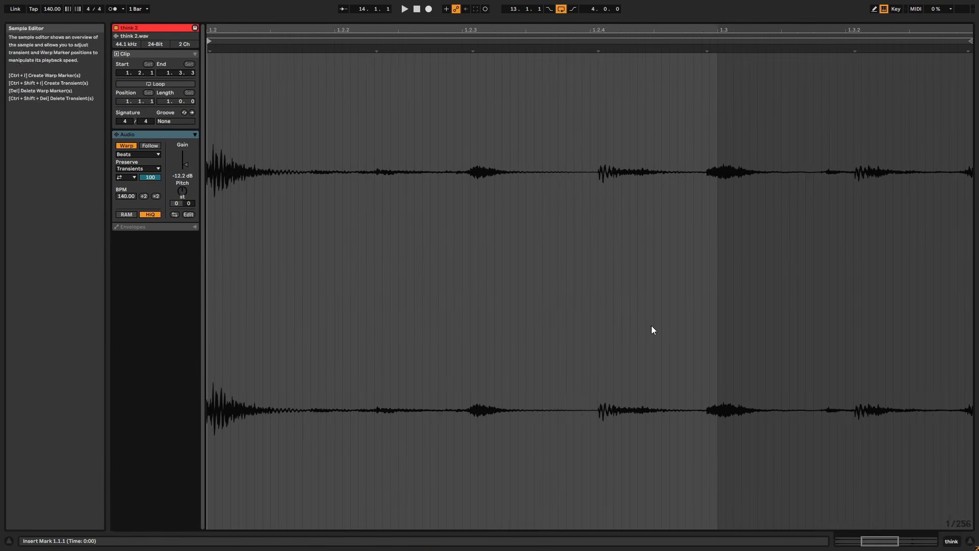
{"action": "key", "text": "shift+Tab"}
{"action": "left_click", "coordinate": [538, 328], "text": "shift"}
{"action": "left_click", "coordinate": [546, 328]}
{"action": "left_click_drag", "start_coordinate": [546, 328], "coordinate": [709, 338]}
Copy the short think 1 clip from 13.4.3 behind the last clip, shift it to start at 16.2.1, and play the pattern
{"action": "left_click_drag", "start_coordinate": [485, 329], "coordinate": [752, 334]}
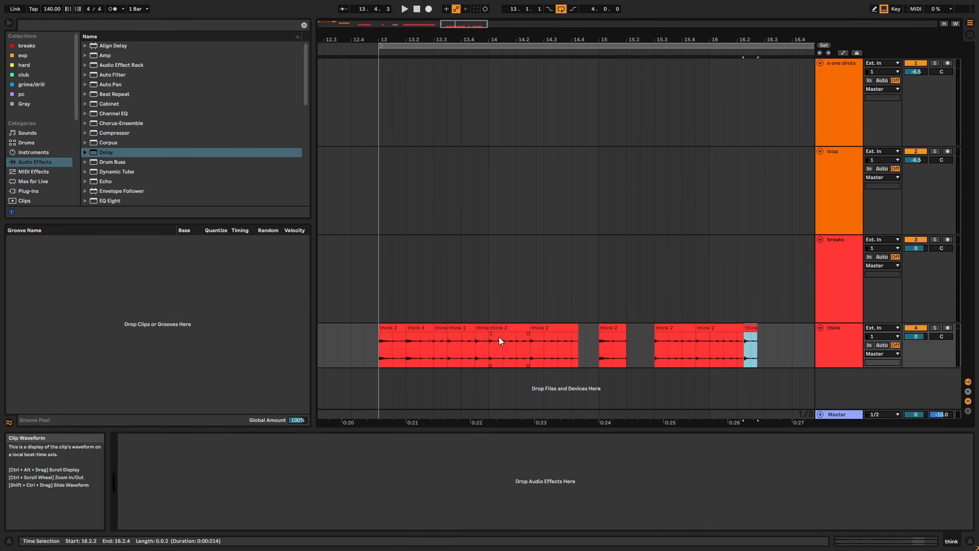
{"action": "left_click_drag", "start_coordinate": [380, 352], "coordinate": [407, 352]}
{"action": "key", "text": "space"}
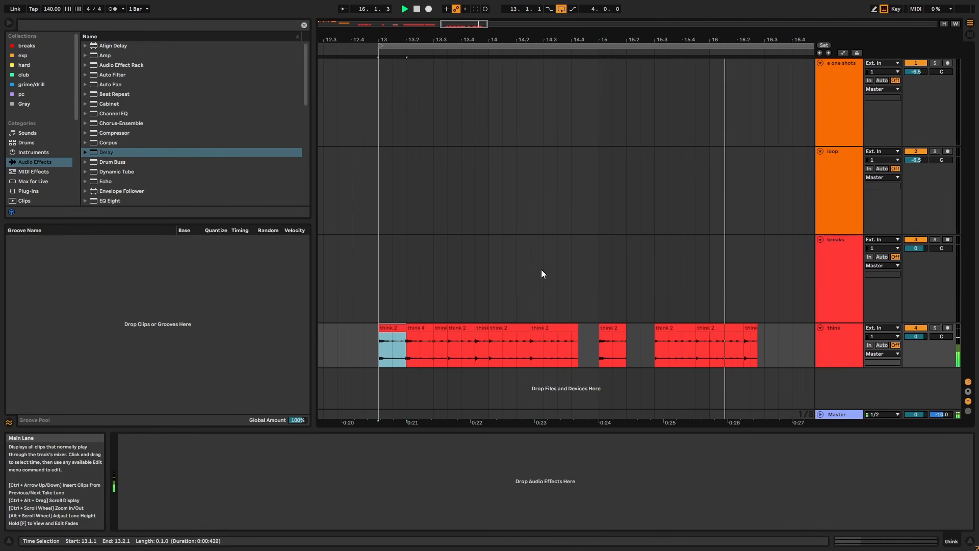
{"action": "left_click_drag", "start_coordinate": [748, 329], "coordinate": [741, 327]}
{"action": "left_click", "coordinate": [663, 328]}
{"action": "key", "text": "space"}
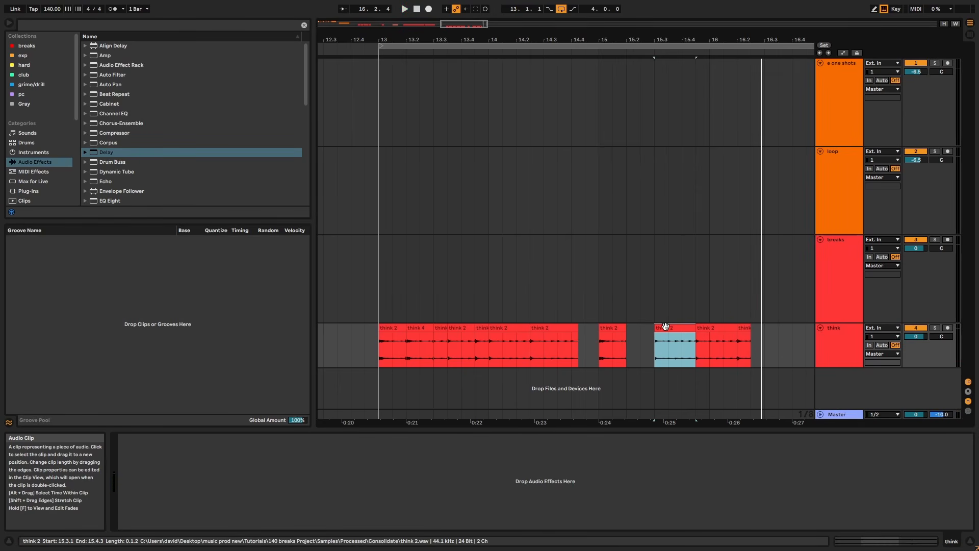
Copy the think 2 clip from 15.3.1 to 16.2.3 and move the copy's start marker to about 1.2.3
{"action": "left_click_drag", "start_coordinate": [672, 328], "coordinate": [763, 328]}
{"action": "double_click", "coordinate": [764, 327]}
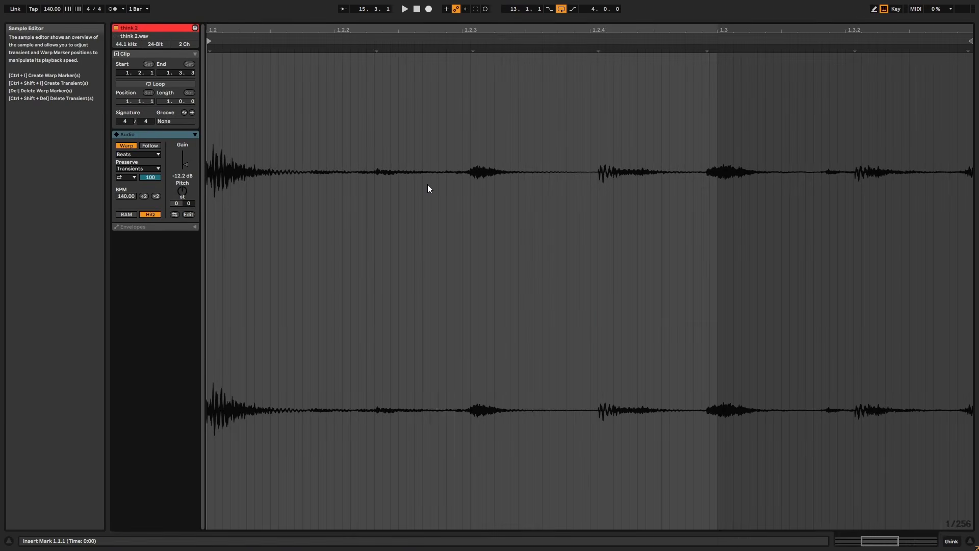
{"action": "mouse_move", "coordinate": [210, 41]}
{"action": "left_mouse_down"}
{"action": "mouse_move", "coordinate": [473, 31]}
{"action": "mouse_move", "coordinate": [464, 32]}
{"action": "left_mouse_up"}
{"action": "key", "text": "shift+Tab"}
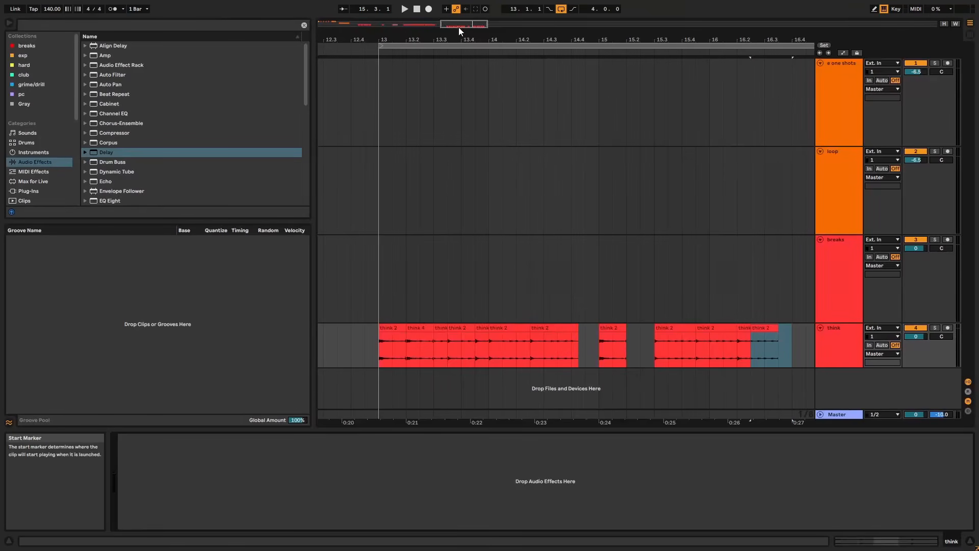
Play the pattern from 15.1.1 to check the last two bars
{"action": "left_click", "coordinate": [610, 326]}
{"action": "key", "text": "space"}
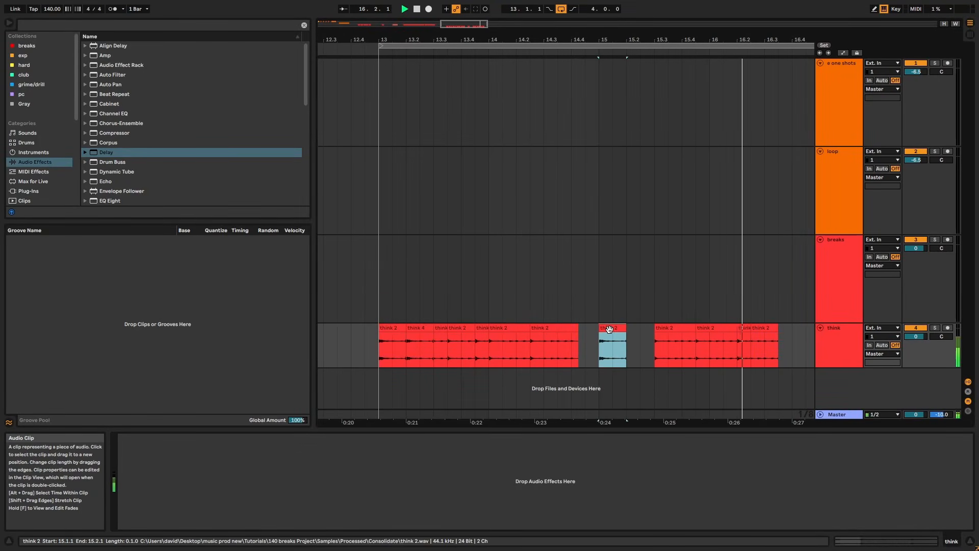
{"action": "key", "text": "space"}
{"action": "key", "text": "space"}
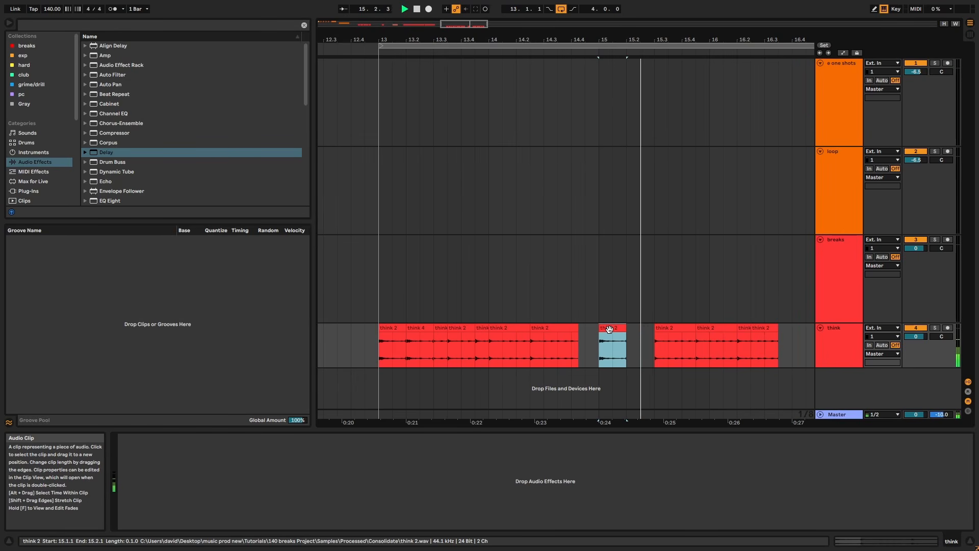
Copy the short think 1 clip from 16.2.1 to 16.3.3 on the think track
{"action": "left_click", "coordinate": [742, 329]}
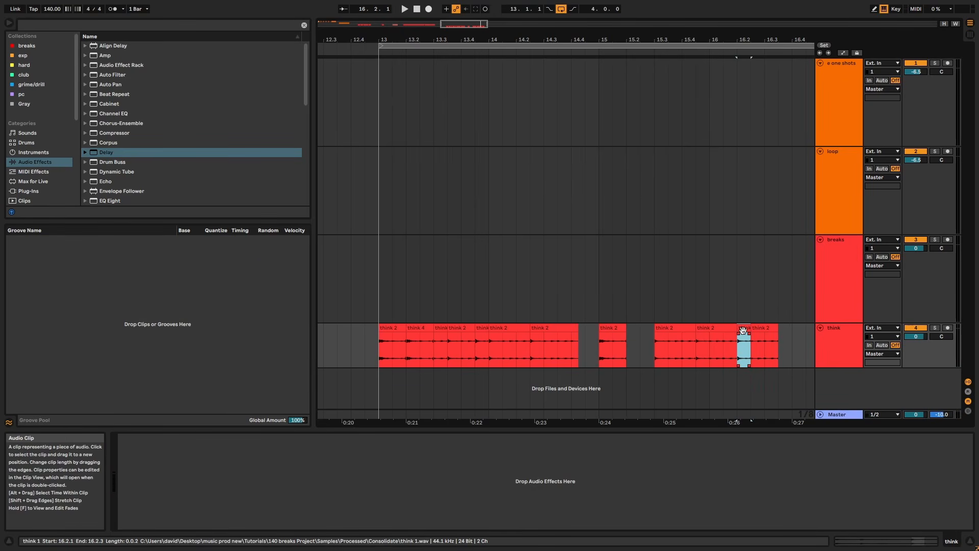
{"action": "left_click_drag", "start_coordinate": [743, 44], "coordinate": [564, 214]}
{"action": "left_click_drag", "start_coordinate": [550, 329], "coordinate": [633, 332]}
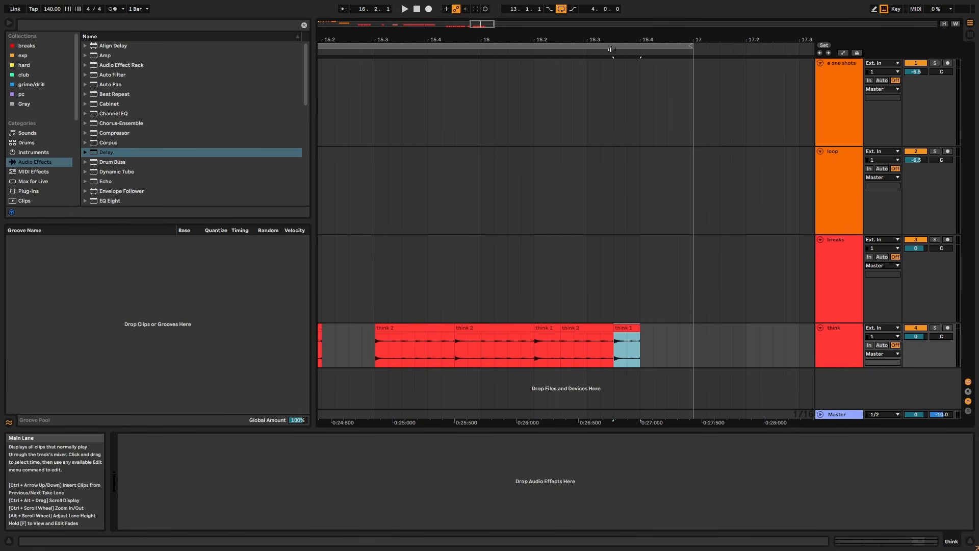
Copy the one-beat think 2 clip at 5.4.1 on the breaks track to 16.4.1 on the think track
{"action": "left_click_drag", "start_coordinate": [612, 37], "coordinate": [745, 6]}
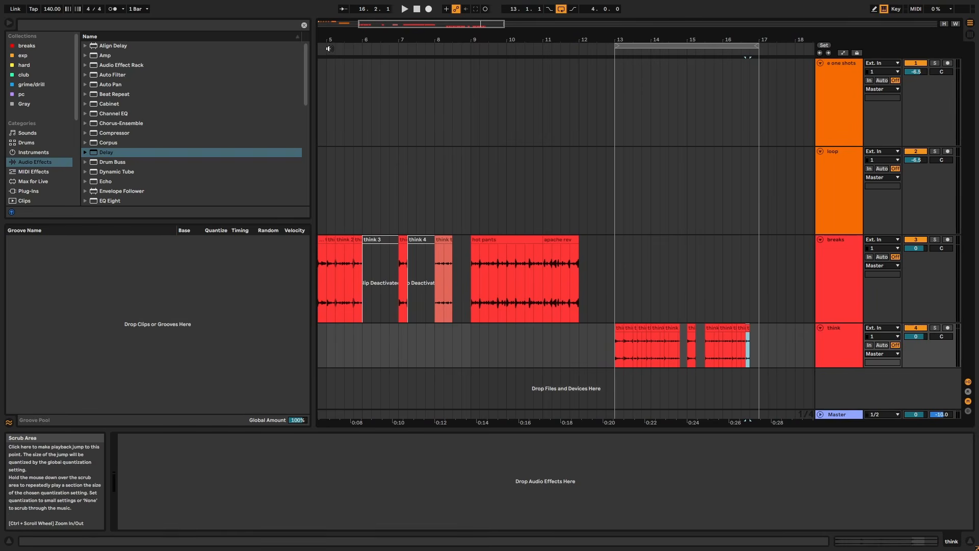
{"action": "left_click_drag", "start_coordinate": [329, 40], "coordinate": [470, 164]}
{"action": "left_click", "coordinate": [528, 276]}
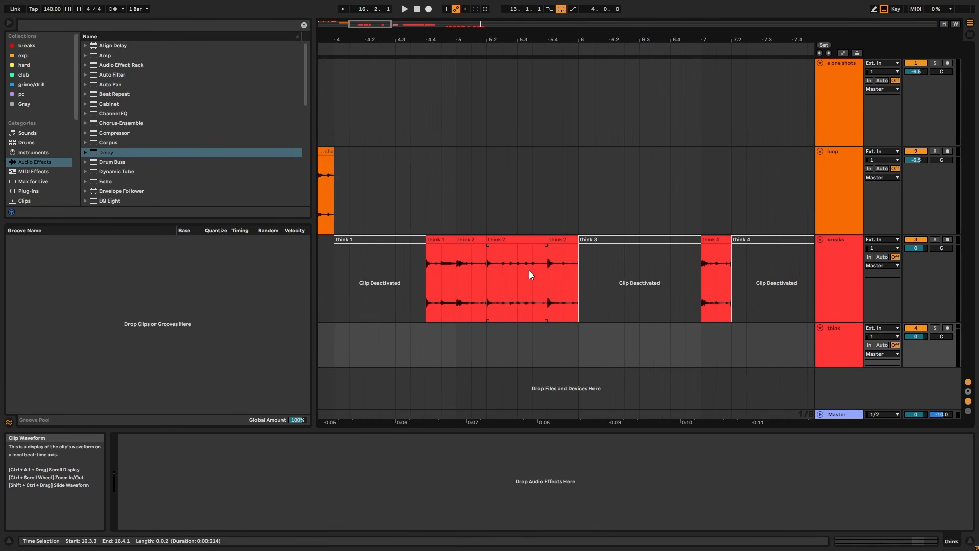
{"action": "left_click", "coordinate": [560, 240]}
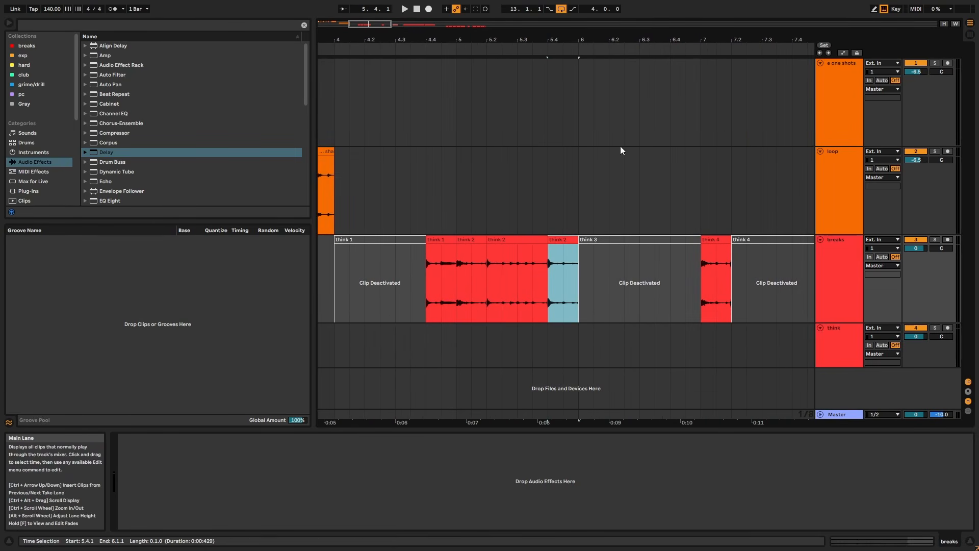
{"action": "left_click_drag", "start_coordinate": [642, 41], "coordinate": [168, 7]}
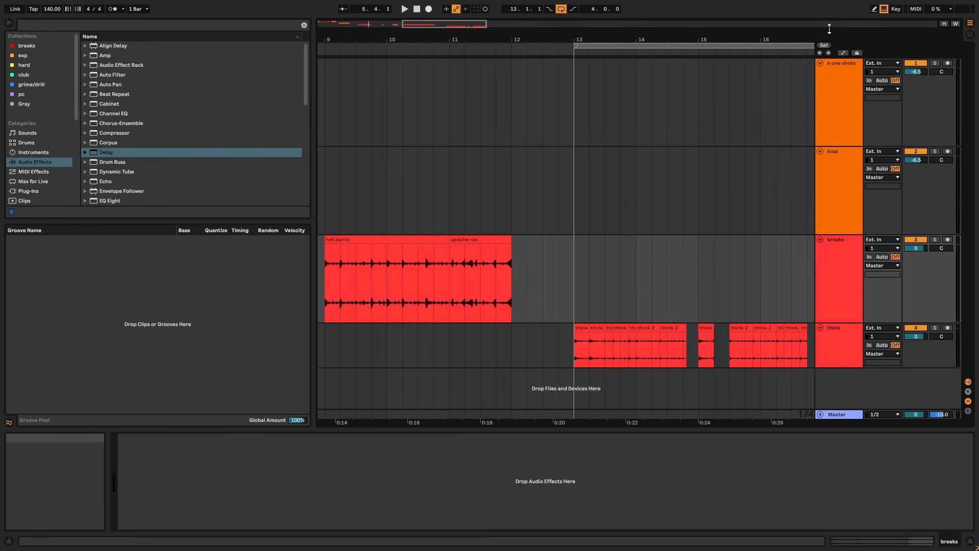
{"action": "left_click_drag", "start_coordinate": [798, 40], "coordinate": [559, 74]}
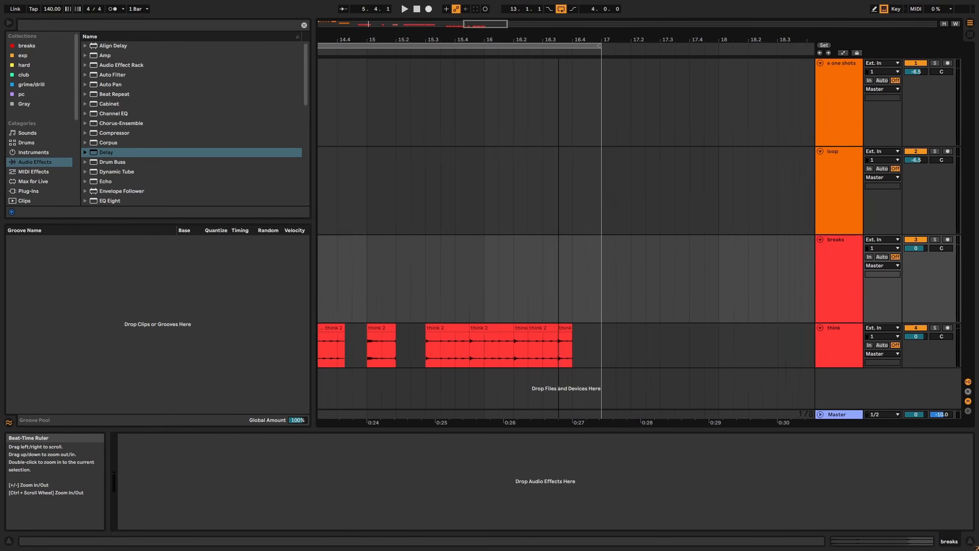
{"action": "left_click", "coordinate": [579, 341]}
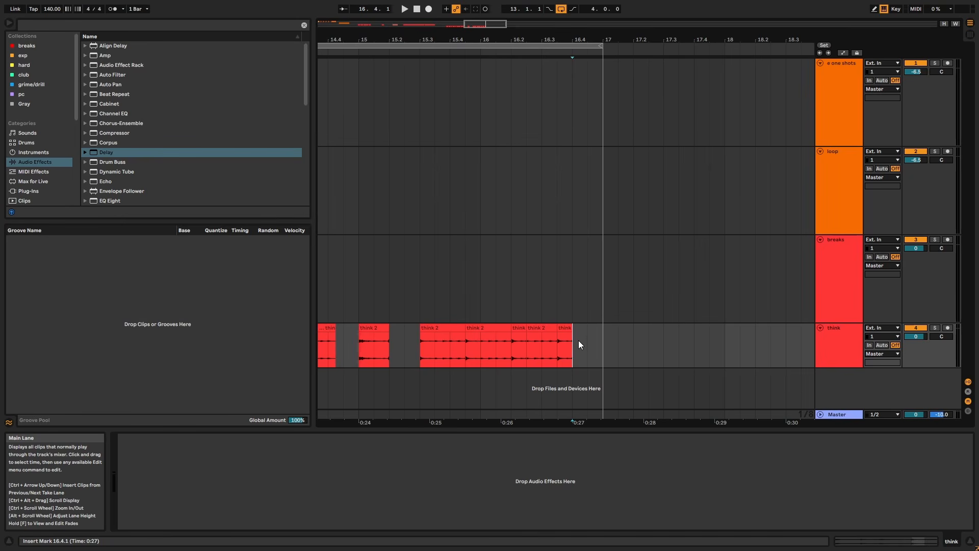
{"action": "key", "text": "ctrl+v"}
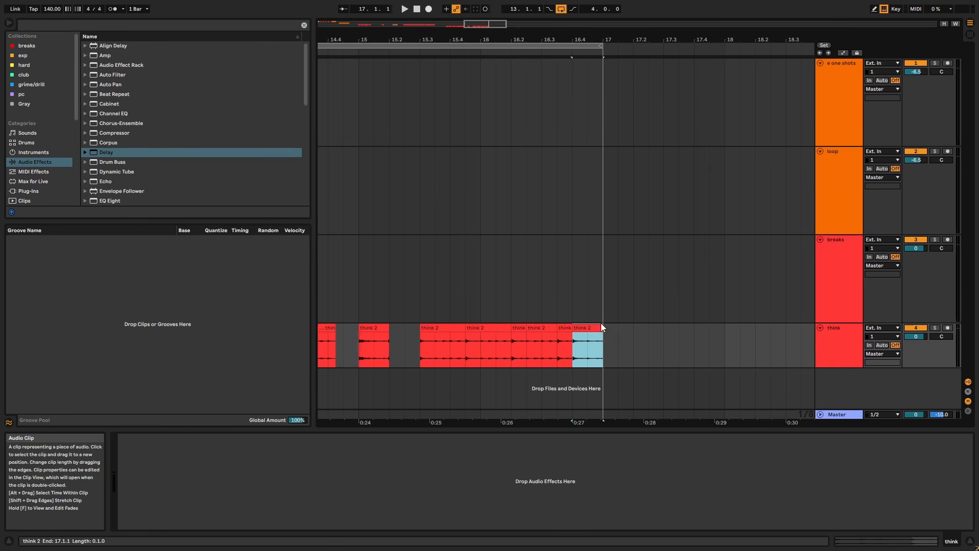
Play the full four-bar think pattern from 13.1.1
{"action": "left_click_drag", "start_coordinate": [563, 39], "coordinate": [603, 15]}
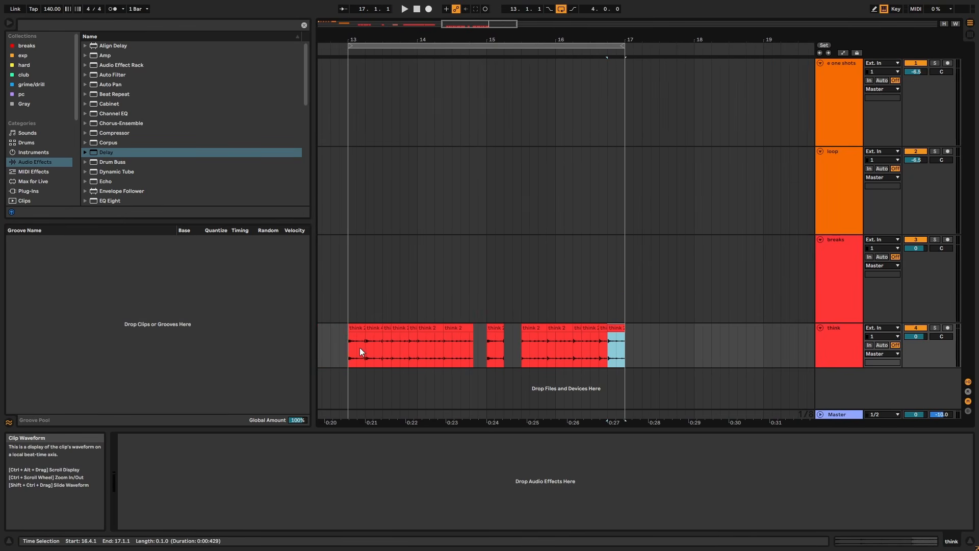
{"action": "left_click", "coordinate": [360, 329]}
{"action": "key", "text": "space"}
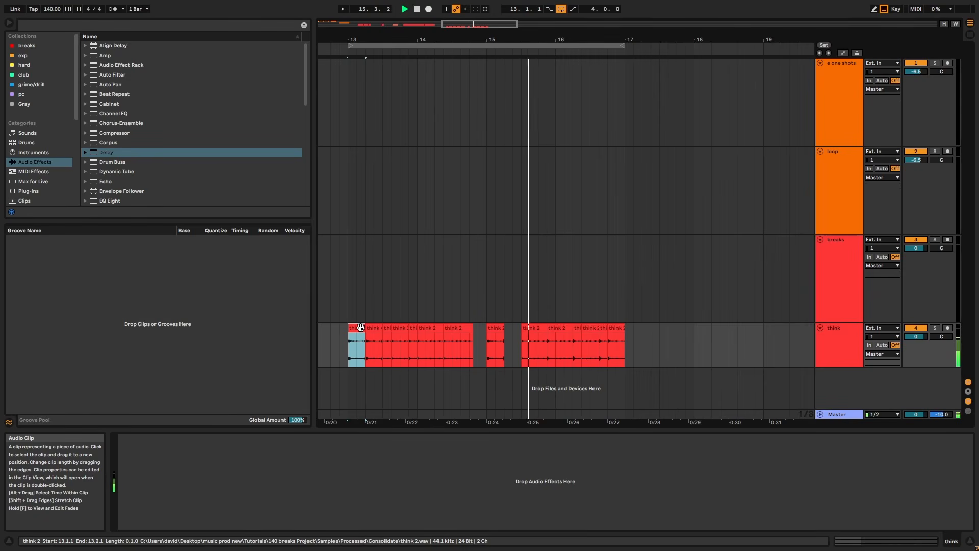
{"action": "left_click_drag", "start_coordinate": [370, 40], "coordinate": [375, 66]}
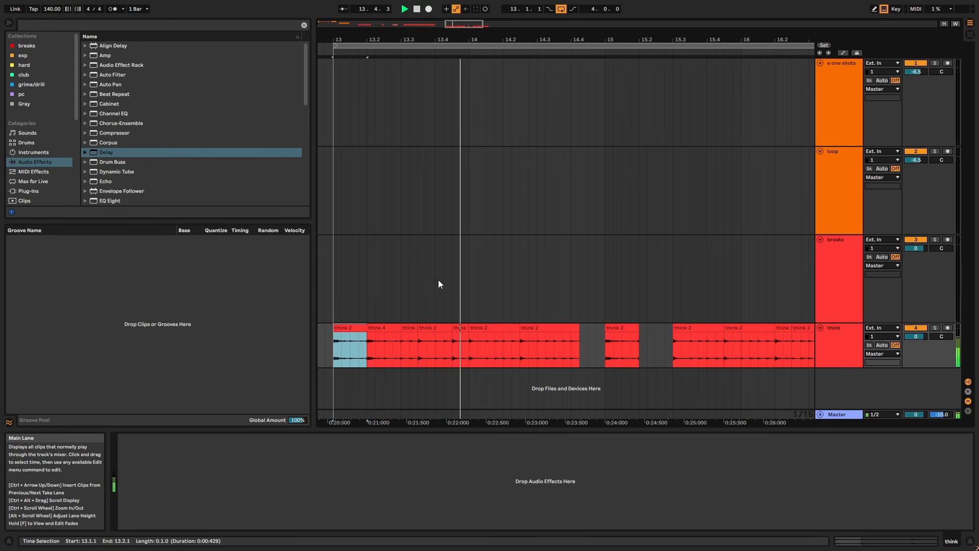
Listen to the think pattern around the short think 1 clip at 13.4.3 on the think track
{"action": "key", "text": "space"}
{"action": "left_click", "coordinate": [461, 328]}
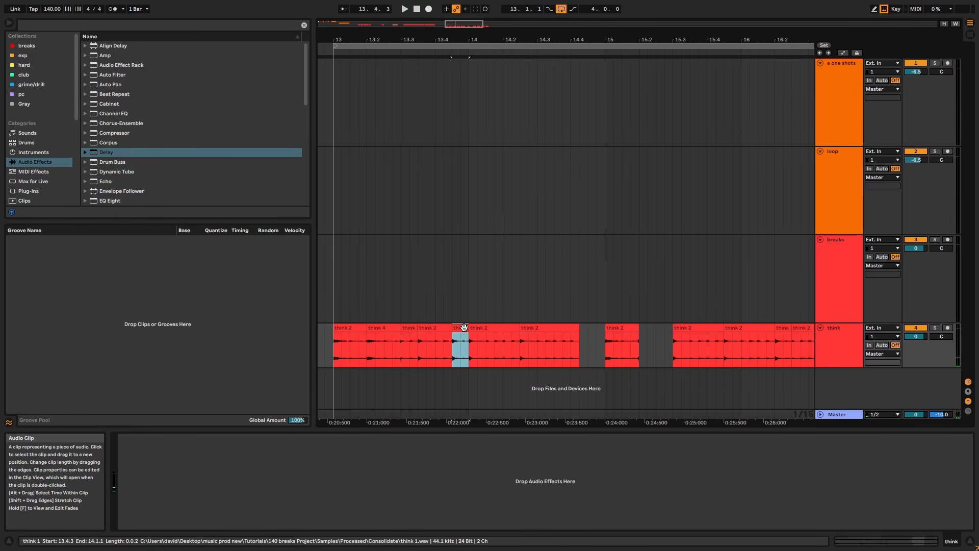
{"action": "key", "text": "space"}
{"action": "left_click_drag", "start_coordinate": [465, 327], "coordinate": [482, 328]}
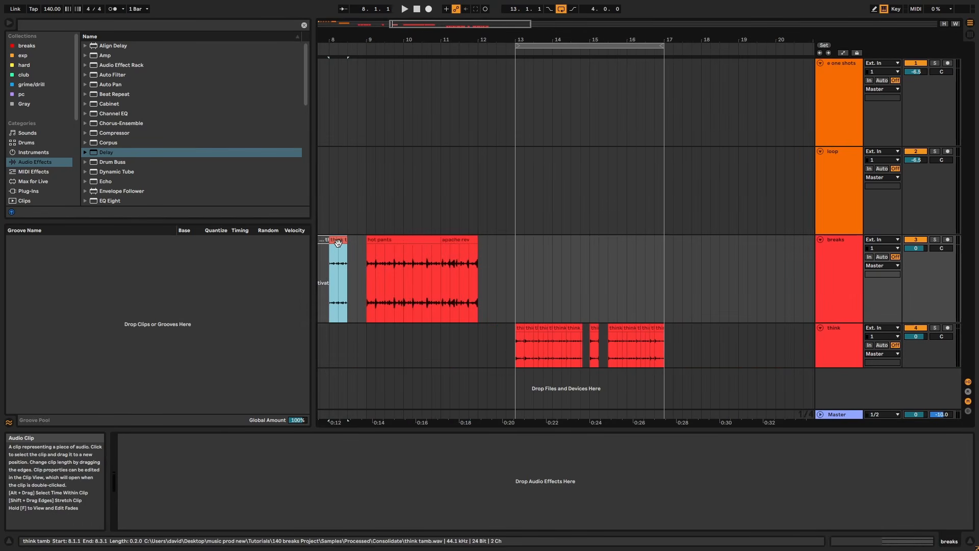
Copy the think tamb clip at 8.1.1 on the breaks track to 13.1.1 on a new track and open its sample
{"action": "left_click_drag", "start_coordinate": [338, 240], "coordinate": [525, 376]}
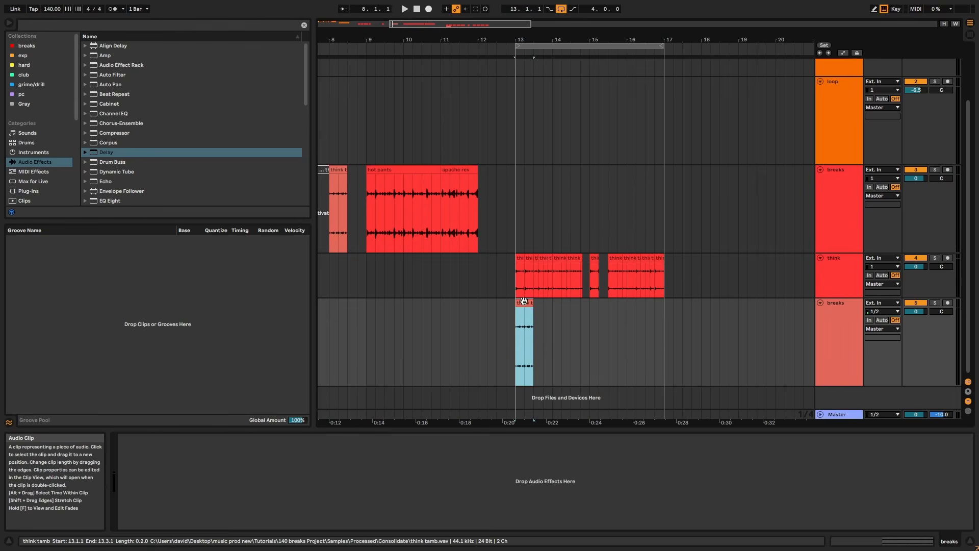
{"action": "double_click", "coordinate": [530, 324]}
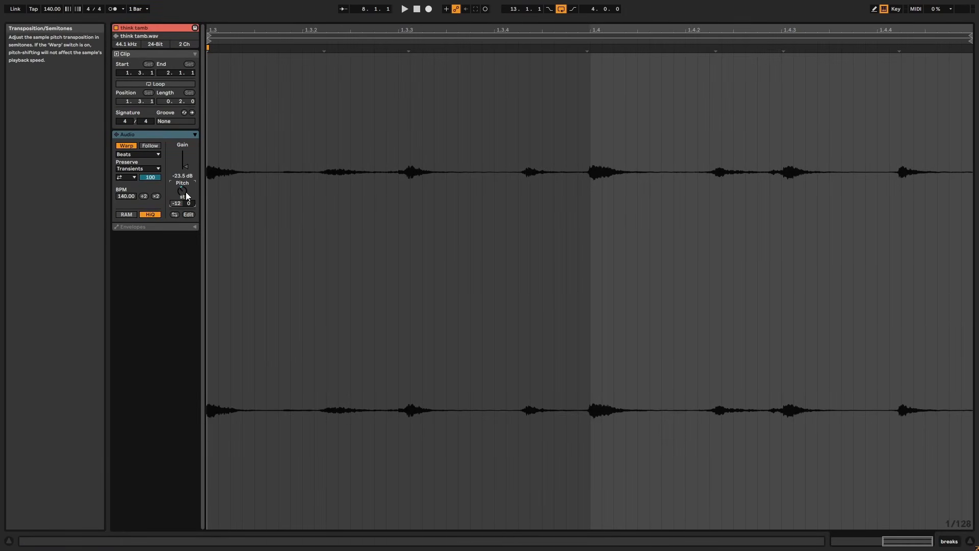
Inspect and audition the think tamb sample, and set its track's volume to -13.0 dB
{"action": "left_click_drag", "start_coordinate": [525, 29], "coordinate": [524, 121]}
{"action": "left_click", "coordinate": [569, 163]}
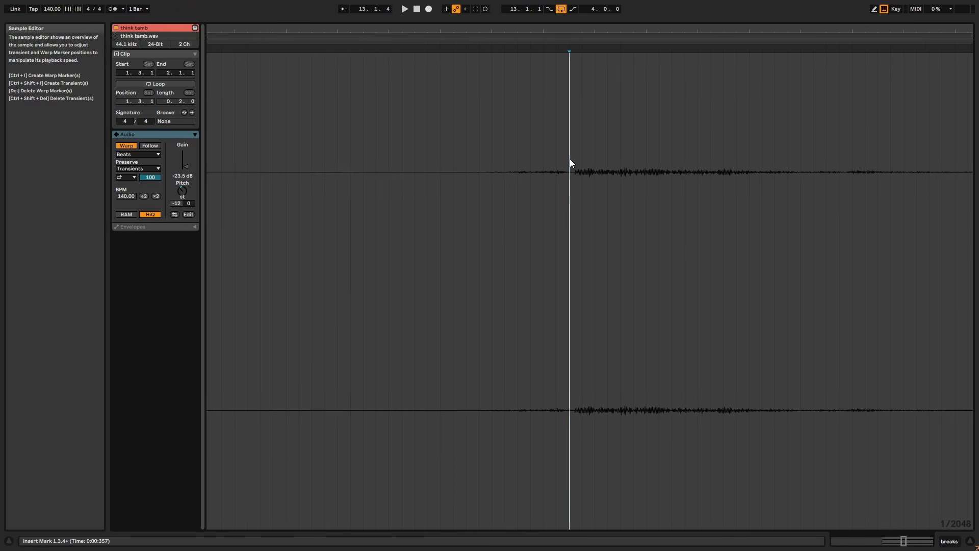
{"action": "left_click", "coordinate": [622, 147]}
{"action": "scroll", "coordinate": [624, 147], "scroll_direction": "down", "scroll_amount": 10}
{"action": "left_click", "coordinate": [208, 183]}
{"action": "key", "text": "space"}
{"action": "key", "text": "space"}
{"action": "key", "text": "shift+Tab"}
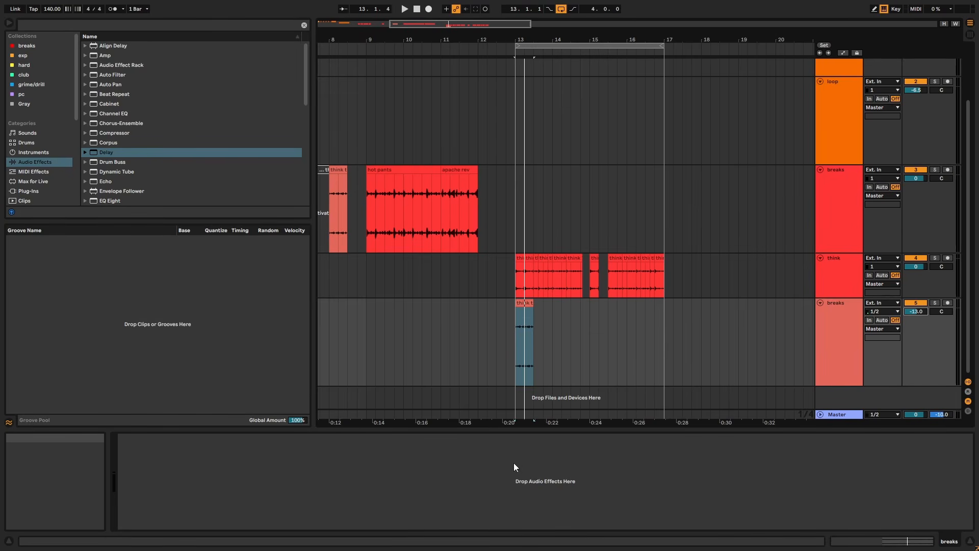
{"action": "key", "text": "space"}
Enable looping for the copied think tamb clip and extend its end to 14.4.2
{"action": "left_click", "coordinate": [530, 335]}
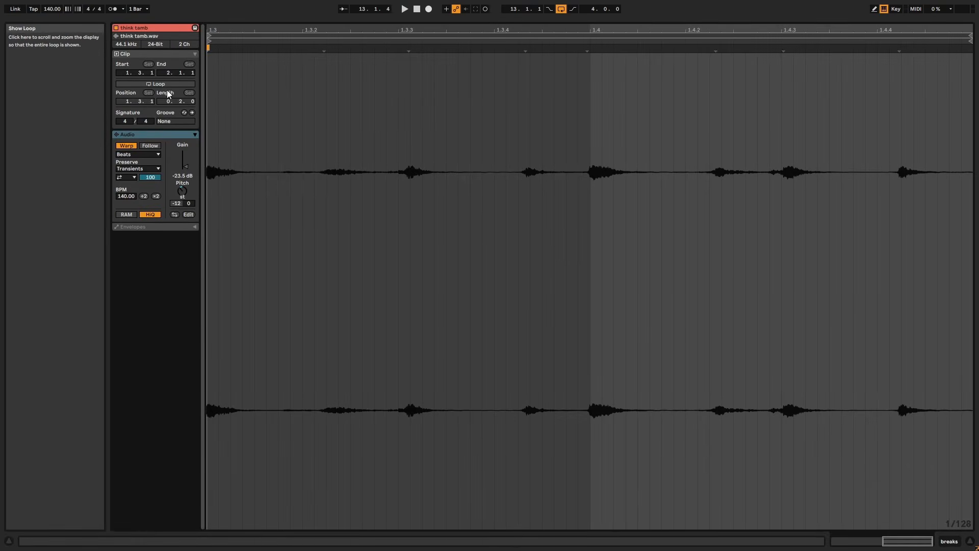
{"action": "left_click", "coordinate": [168, 94]}
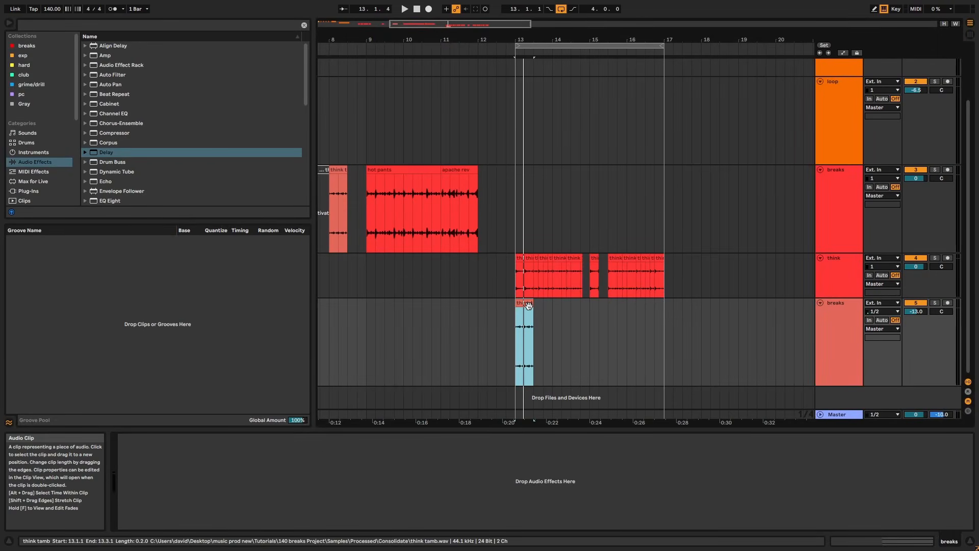
{"action": "left_click_drag", "start_coordinate": [570, 41], "coordinate": [569, 102]}
{"action": "key", "text": "space"}
{"action": "key", "text": "space"}
{"action": "key", "text": "space"}
{"action": "left_click_drag", "start_coordinate": [452, 303], "coordinate": [617, 302]}
Duplicate the extended think tamb clip to 15.1.1 and clear the beat from 15.2.1 to 15.3.1
{"action": "key", "text": "ctrl+d"}
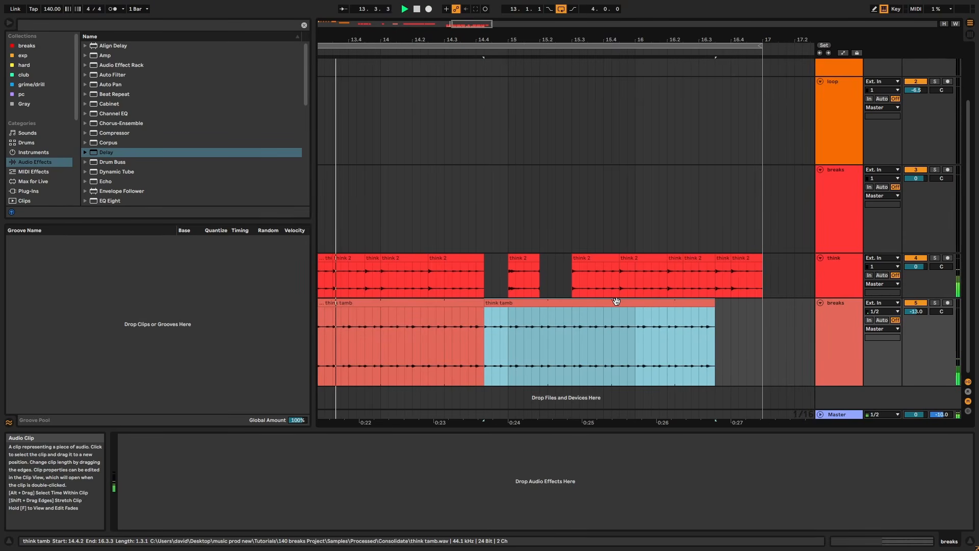
{"action": "key", "text": "Right"}
{"action": "key", "text": "Right"}
{"action": "key", "text": "Right"}
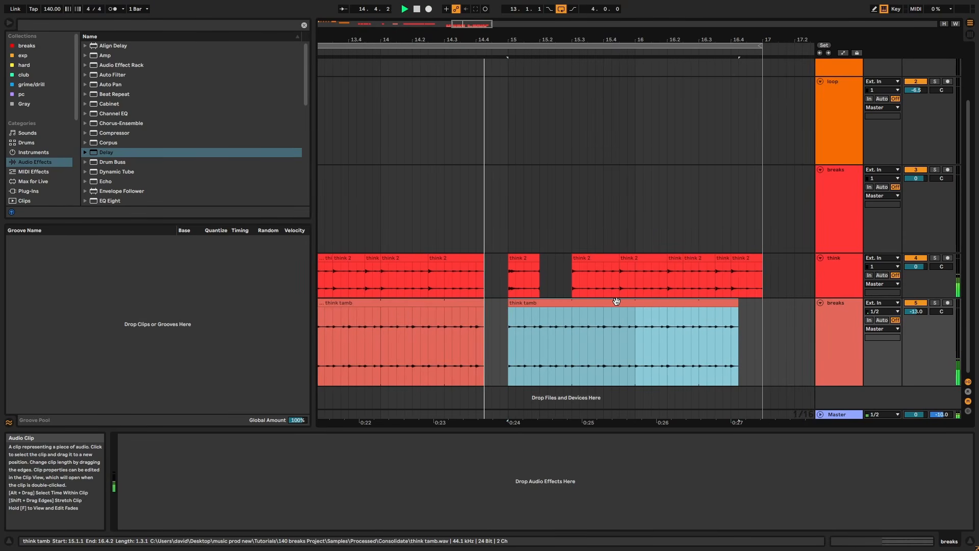
{"action": "left_click_drag", "start_coordinate": [541, 329], "coordinate": [569, 327]}
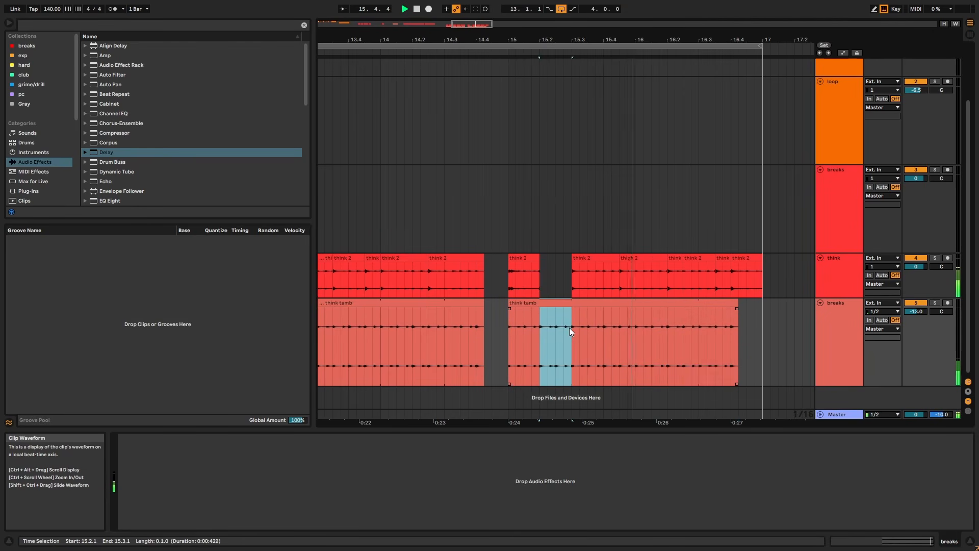
{"action": "key", "text": "ctrl+e"}
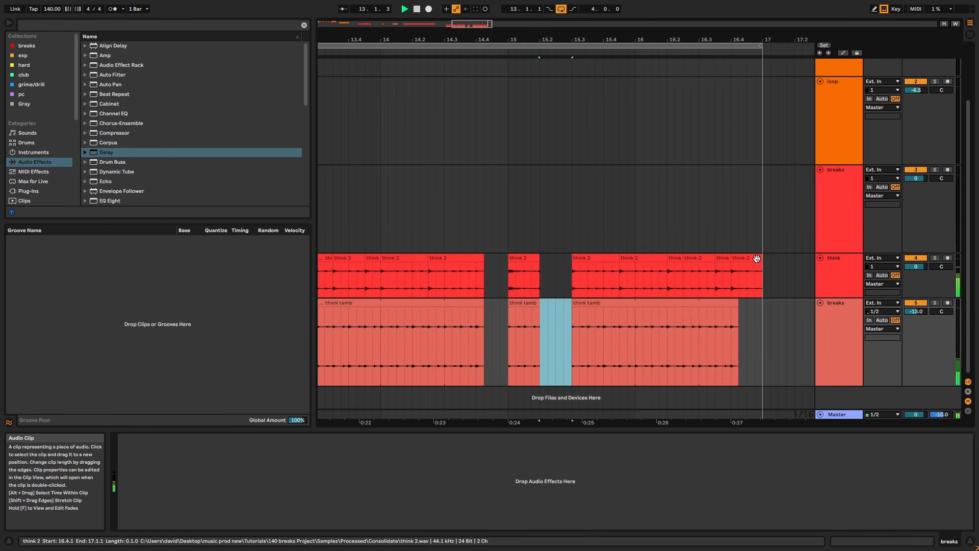
Trim the final think 2 clip to end at 16.4.3 and extend the last think tamb clip to the same point
{"action": "left_click_drag", "start_coordinate": [757, 258], "coordinate": [747, 259]}
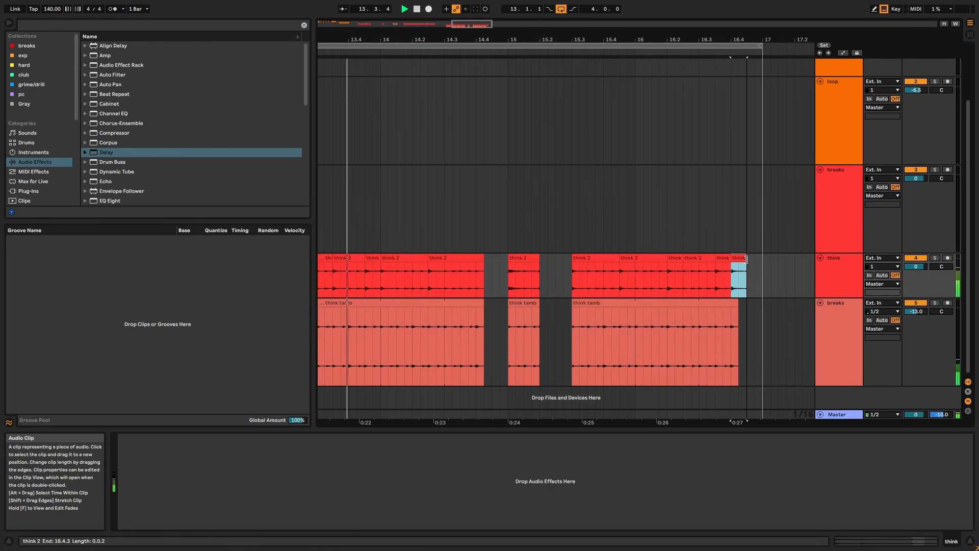
{"action": "left_click", "coordinate": [736, 304]}
{"action": "left_click_drag", "start_coordinate": [736, 304], "coordinate": [747, 303]}
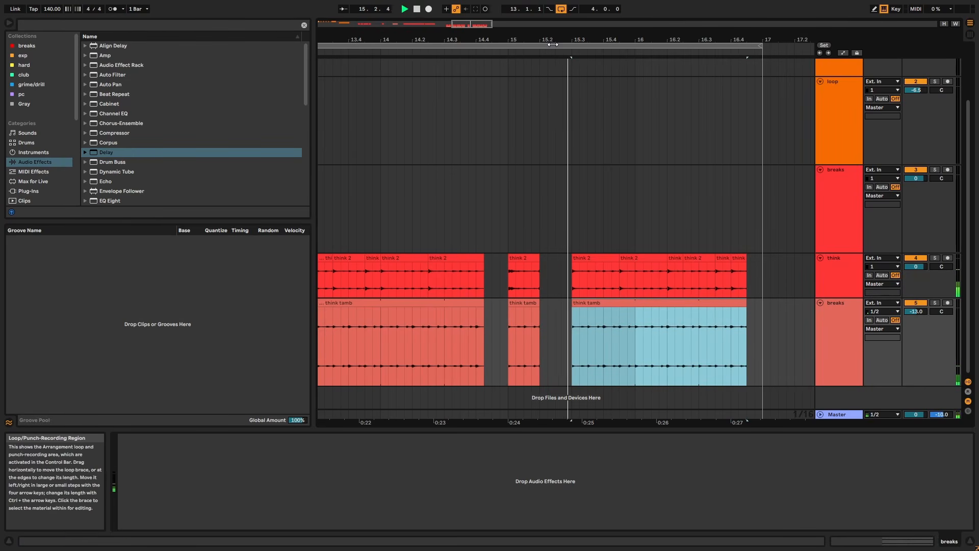
{"action": "left_click_drag", "start_coordinate": [555, 40], "coordinate": [579, 27]}
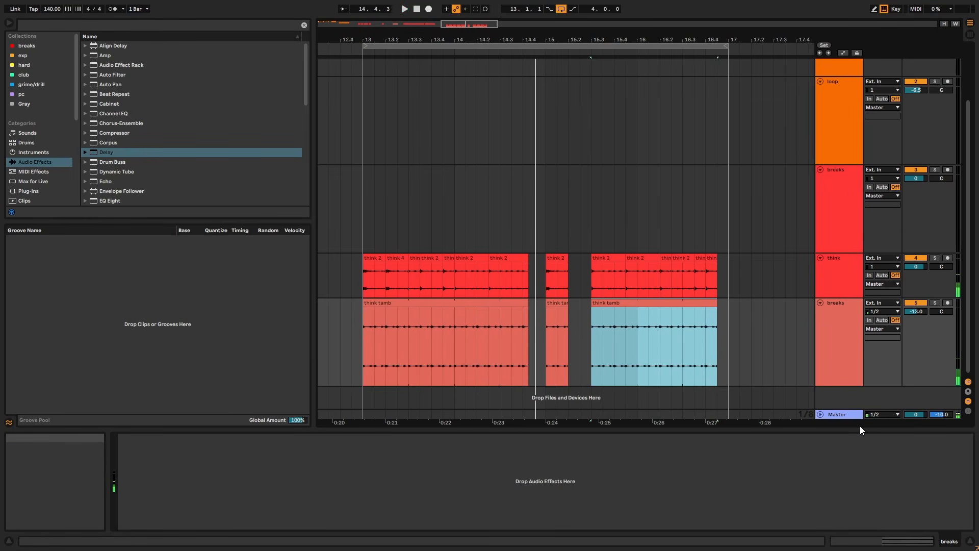
Search the browser for "eq" and add EQ Eight to the think tamb track
{"action": "key", "text": "ctrl+f"}
{"action": "type", "text": "eq"}
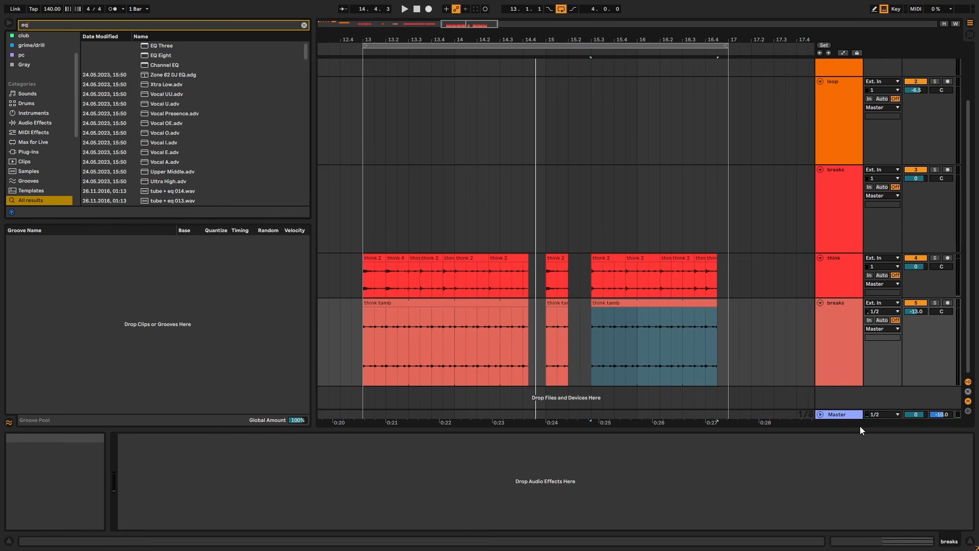
{"action": "key", "text": "Down"}
{"action": "key", "text": "Down"}
{"action": "key", "text": "Return"}
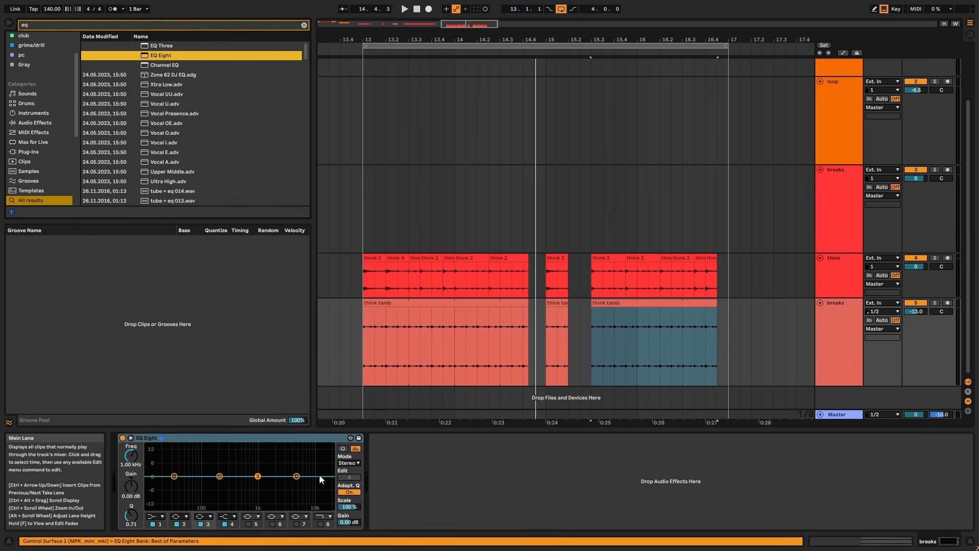
Set EQ Eight band 1 to a low cut at 637 Hz
{"action": "left_click", "coordinate": [161, 518]}
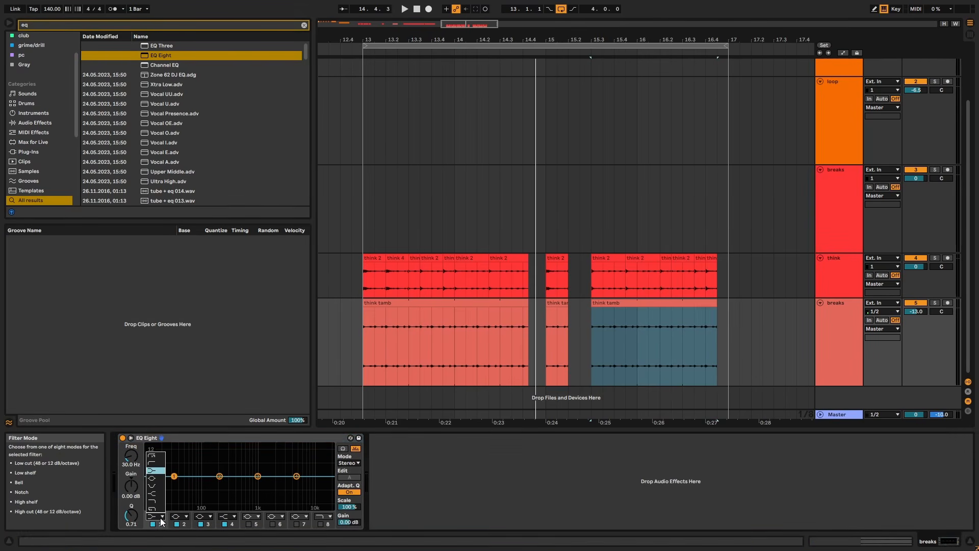
{"action": "left_click", "coordinate": [158, 465]}
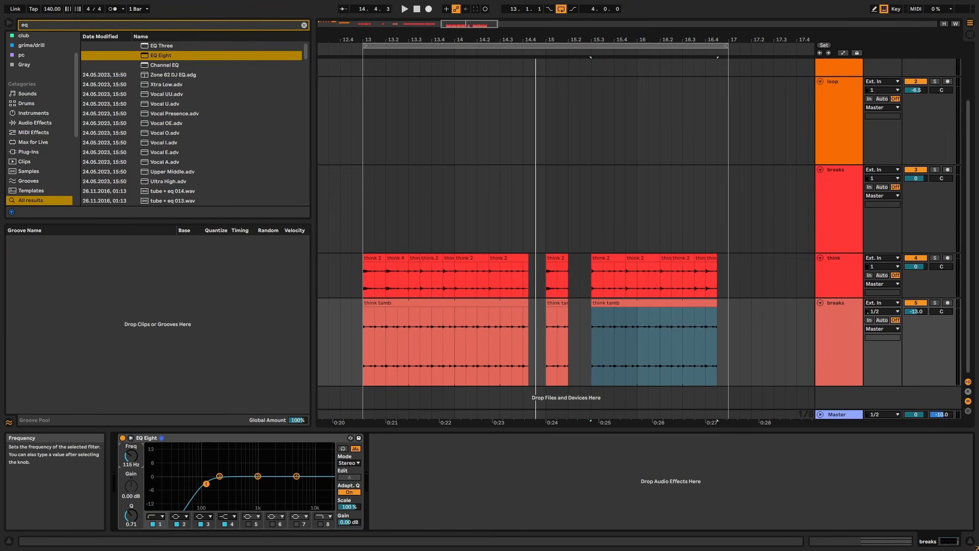
{"action": "key", "text": "space"}
{"action": "left_click_drag", "start_coordinate": [130, 462], "coordinate": [130, 440]}
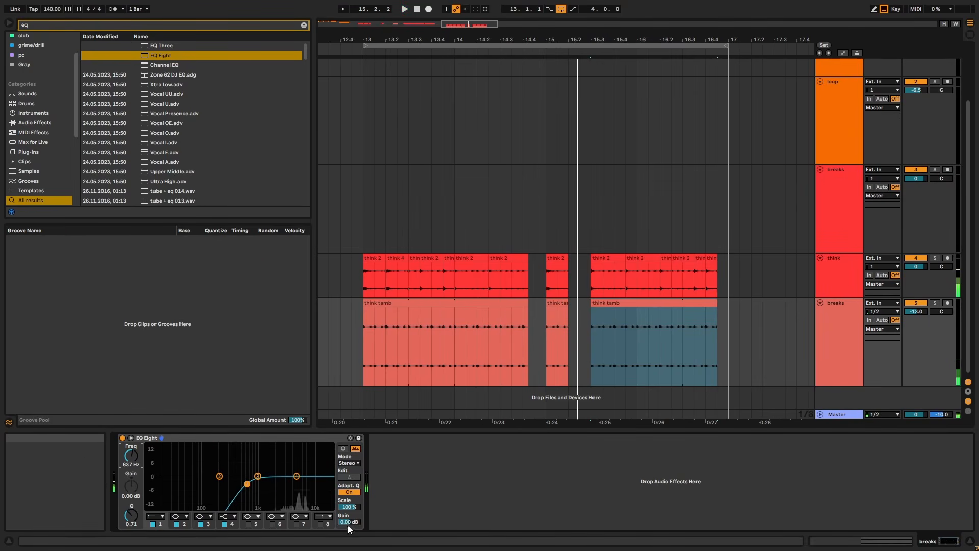
Set EQ Eight band 8 to a high cut and lower its frequency while listening to the pattern
{"action": "left_click", "coordinate": [326, 519]}
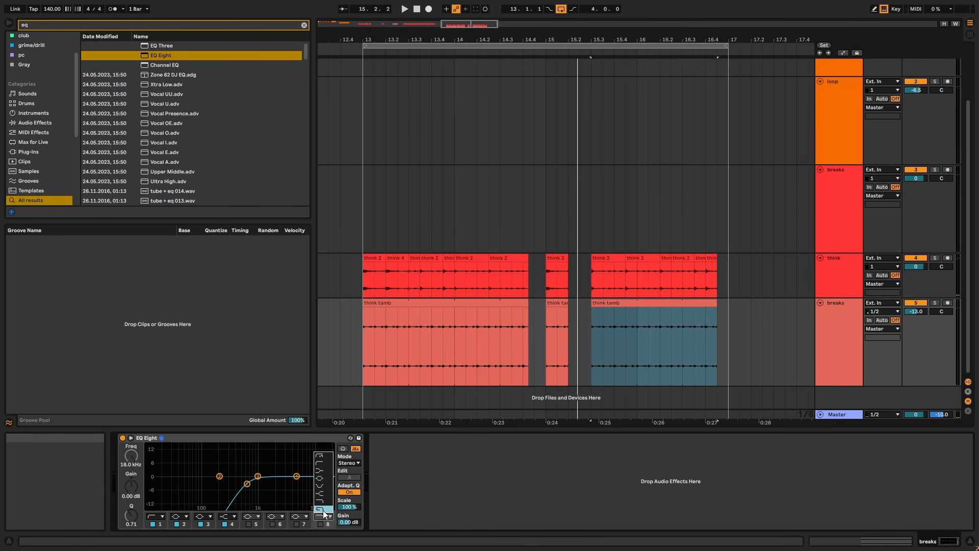
{"action": "left_click", "coordinate": [323, 512]}
{"action": "left_click", "coordinate": [321, 524]}
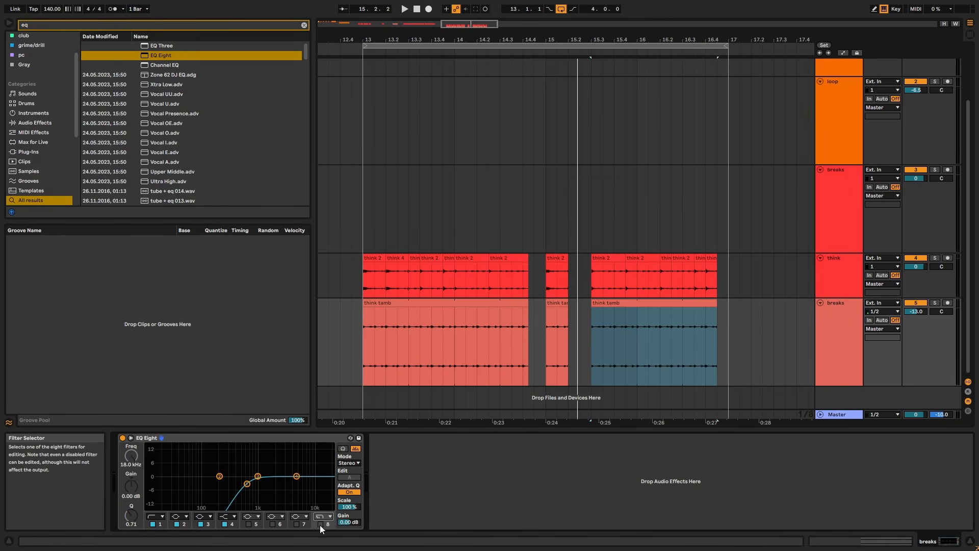
{"action": "key", "text": "space"}
{"action": "left_click_drag", "start_coordinate": [131, 456], "coordinate": [132, 463]}
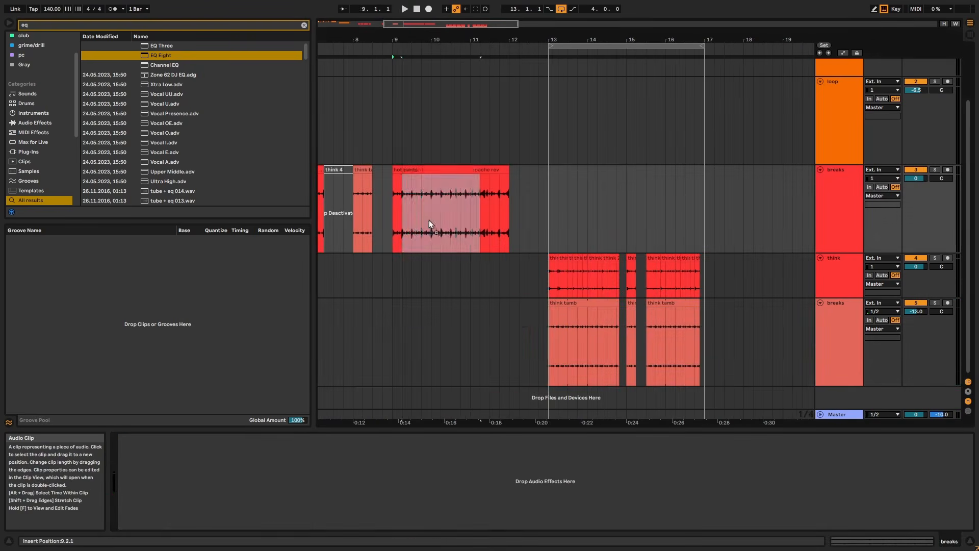
Copy the two-bar hot pants clip at 9.1.1 to 13.1.1 on a new track and rename that track hot pants
{"action": "left_click_drag", "start_coordinate": [429, 219], "coordinate": [571, 398]}
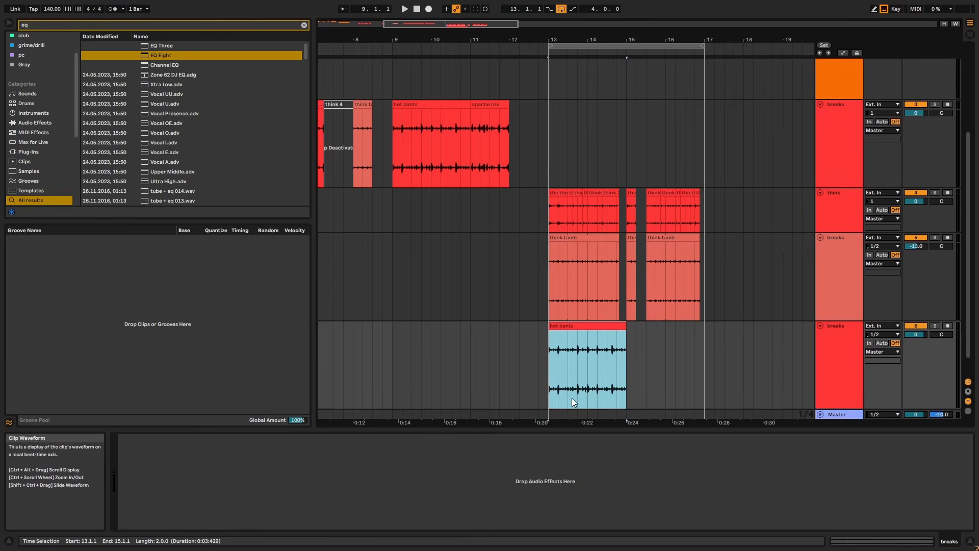
{"action": "left_click", "coordinate": [827, 325]}
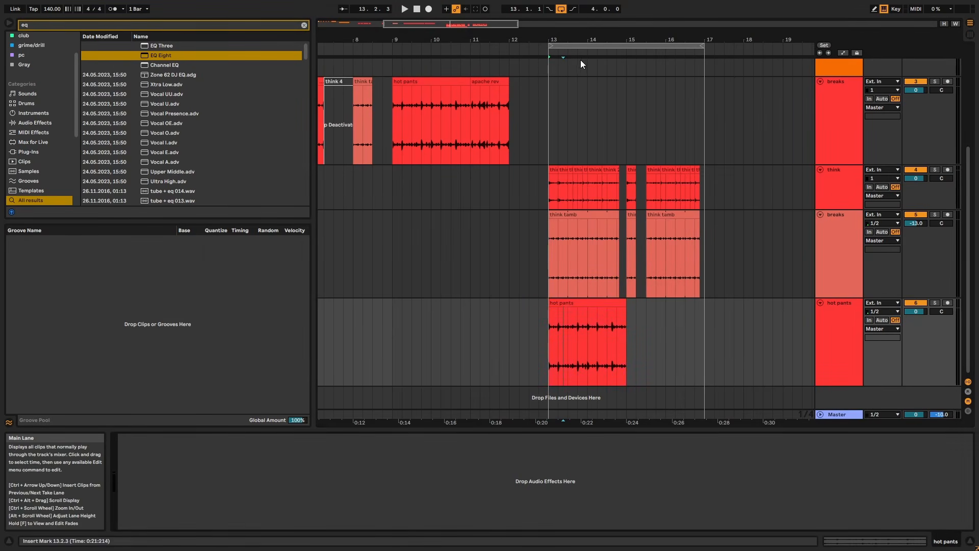
Split the copied hot pants clip at 13.2.3 and move its second part back to 13.2.1
{"action": "scroll", "coordinate": [574, 366], "scroll_direction": "up", "scroll_amount": 5}
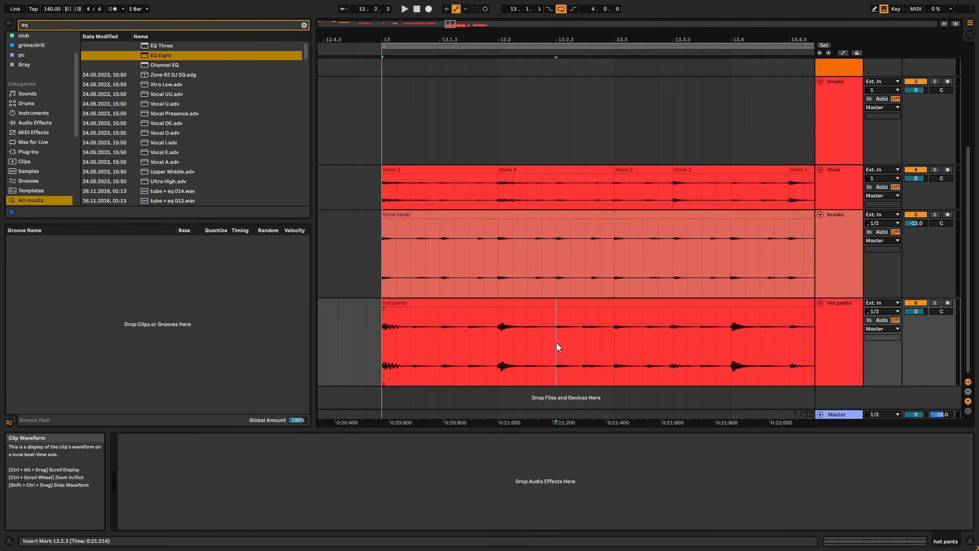
{"action": "key", "text": "ctrl+e"}
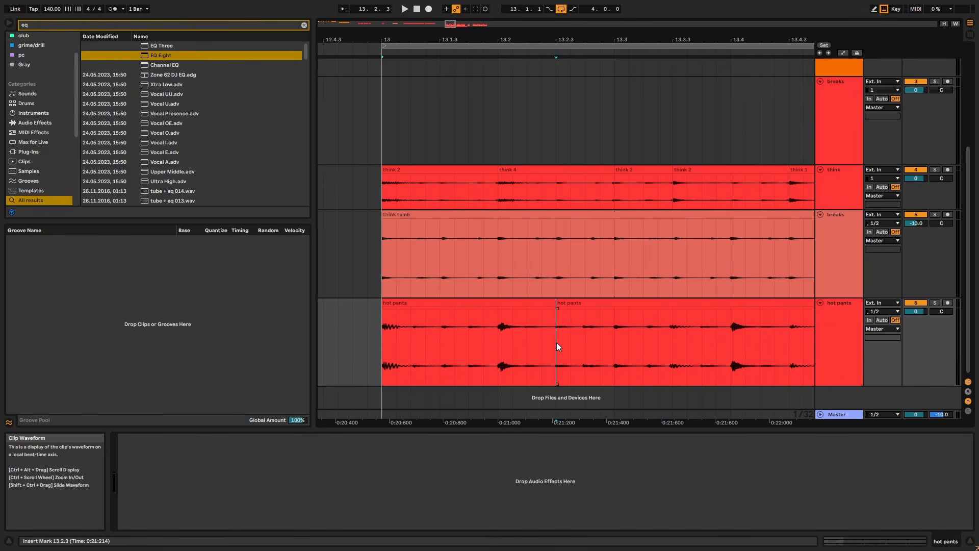
{"action": "left_click", "coordinate": [530, 302]}
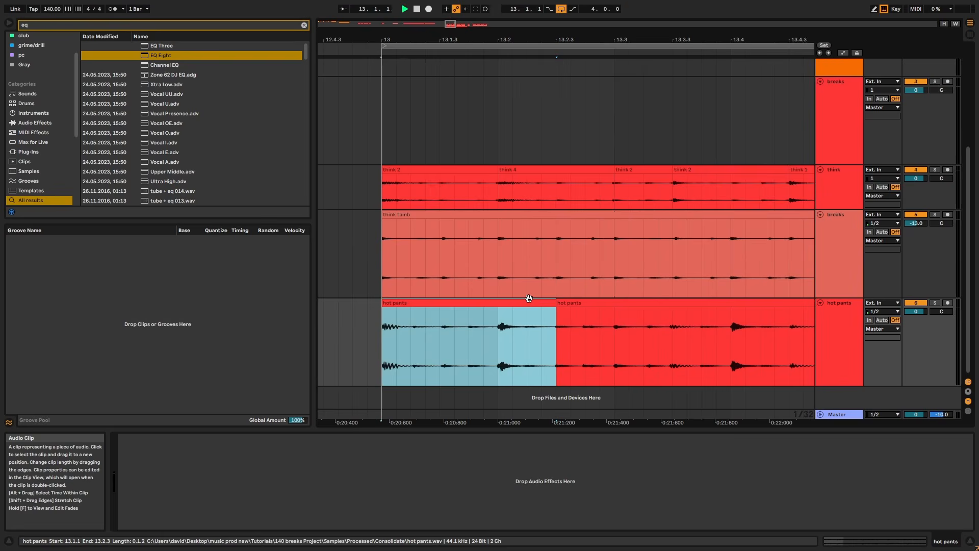
{"action": "left_click", "coordinate": [575, 304]}
{"action": "left_click_drag", "start_coordinate": [572, 302], "coordinate": [616, 332]}
{"action": "left_click", "coordinate": [444, 302]}
{"action": "key", "text": "space"}
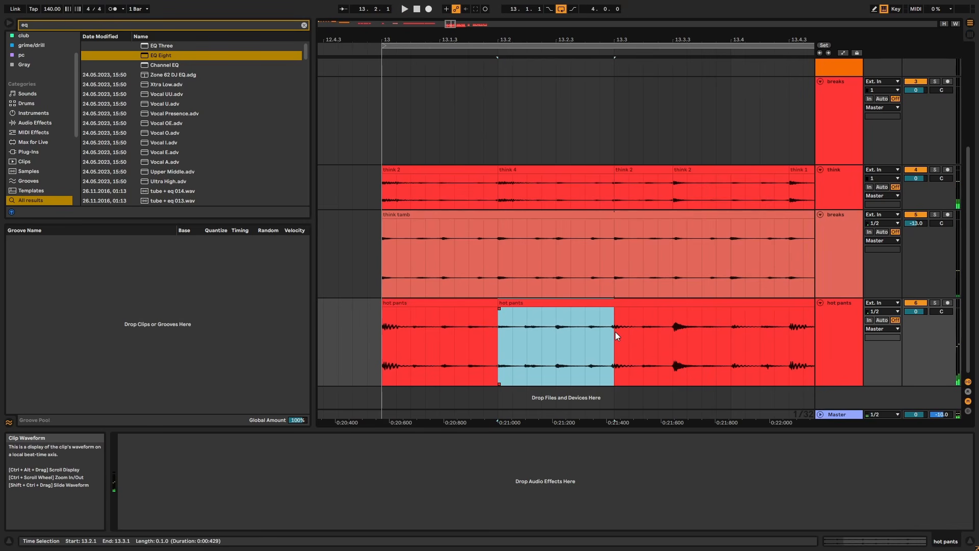
Split the second hot pants clip at 13.3.1 and delete the part after the split
{"action": "left_click_drag", "start_coordinate": [571, 42], "coordinate": [581, 148]}
{"action": "left_click", "coordinate": [558, 307]}
{"action": "left_click", "coordinate": [524, 320]}
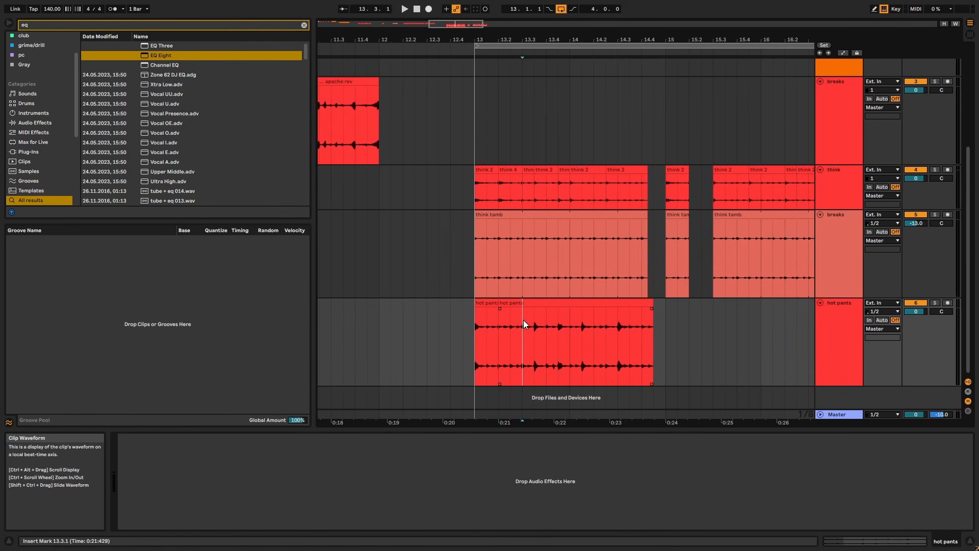
{"action": "key", "text": "ctrl+e"}
{"action": "left_click", "coordinate": [553, 303]}
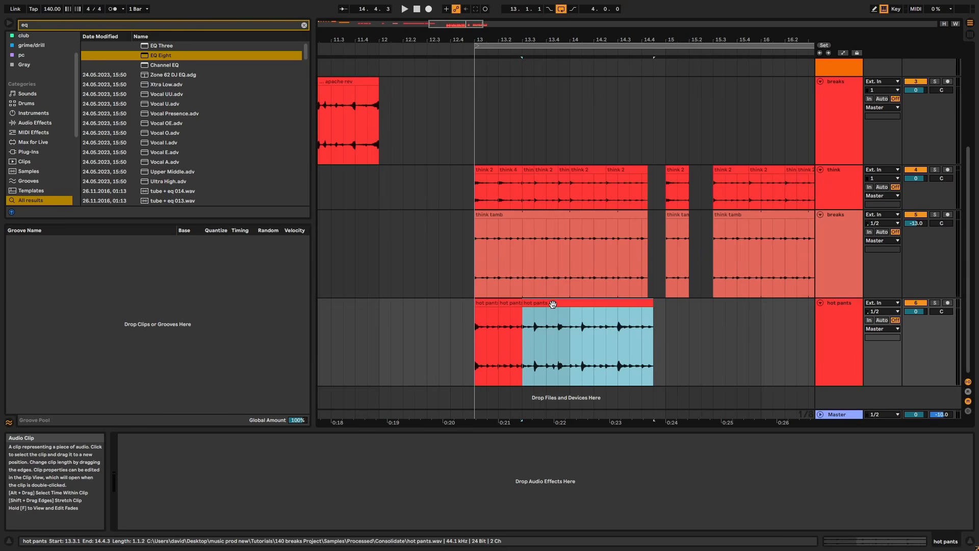
{"action": "key", "text": "Delete"}
Duplicate the one-beat hot pants clip at 13.2.1 five times to fill the track up to 14.4.1
{"action": "left_click", "coordinate": [506, 304]}
{"action": "key", "text": "ctrl+d"}
{"action": "key", "text": "ctrl+d"}
{"action": "key", "text": "ctrl+d"}
{"action": "key", "text": "ctrl+d"}
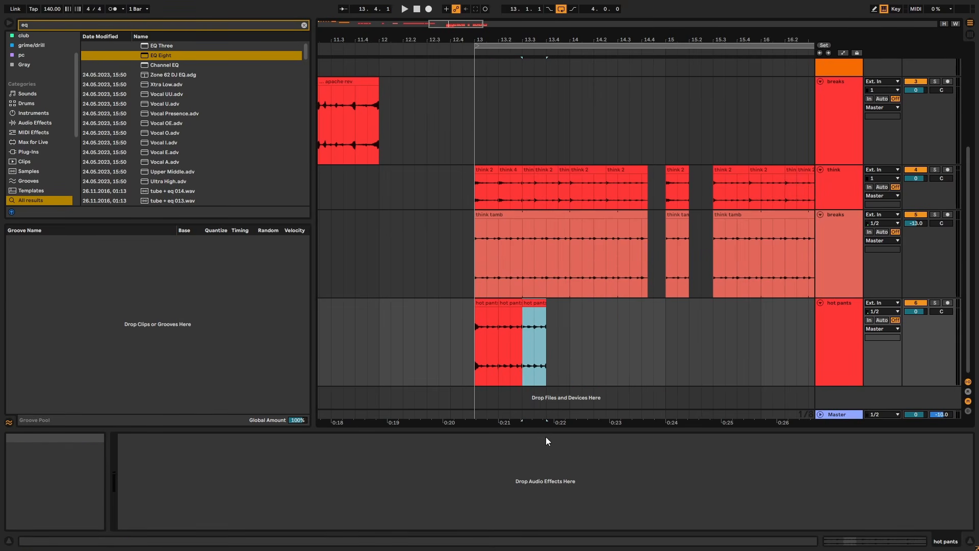
{"action": "key", "text": "ctrl+d"}
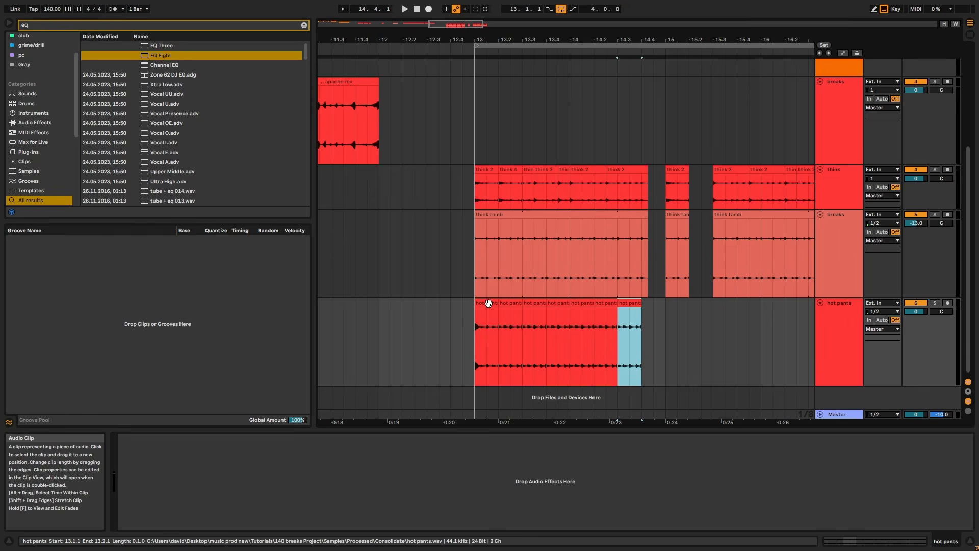
Play the layered think, think tamb and hot pants pattern from 13.1.1
{"action": "left_click", "coordinate": [488, 304]}
{"action": "key", "text": "space"}
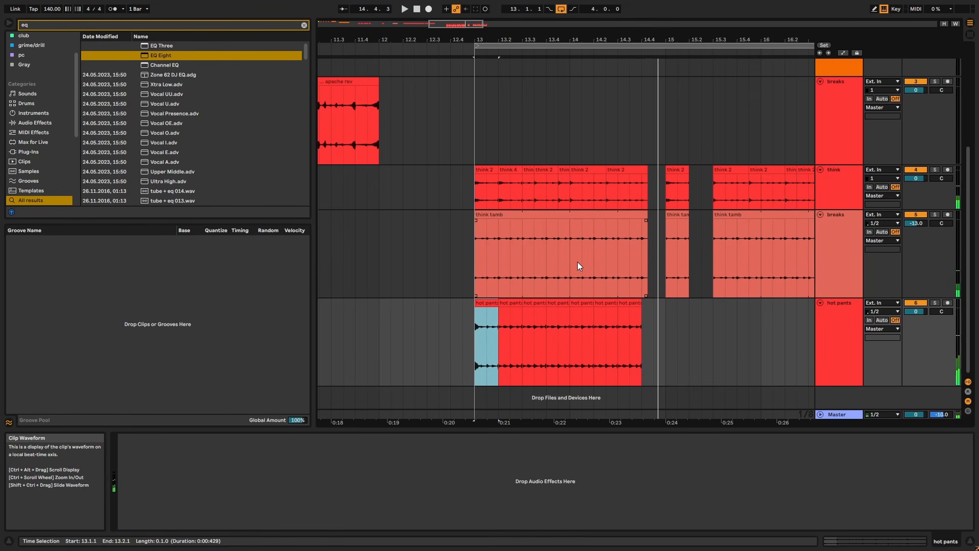
{"action": "key", "text": "space"}
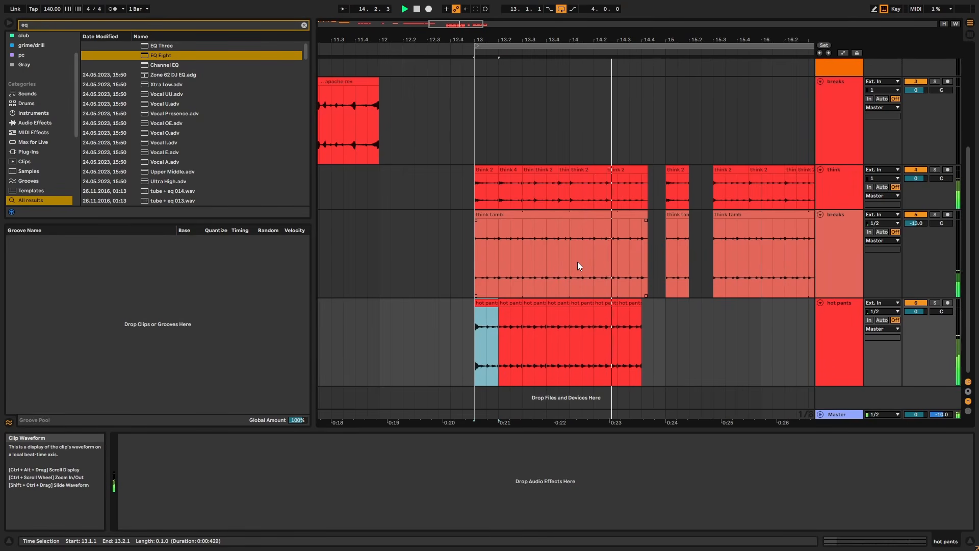
Duplicate the last one-beat hot pants clip to 14.4.1 and trim the copy to end at 14.4.2
{"action": "left_click", "coordinate": [622, 312]}
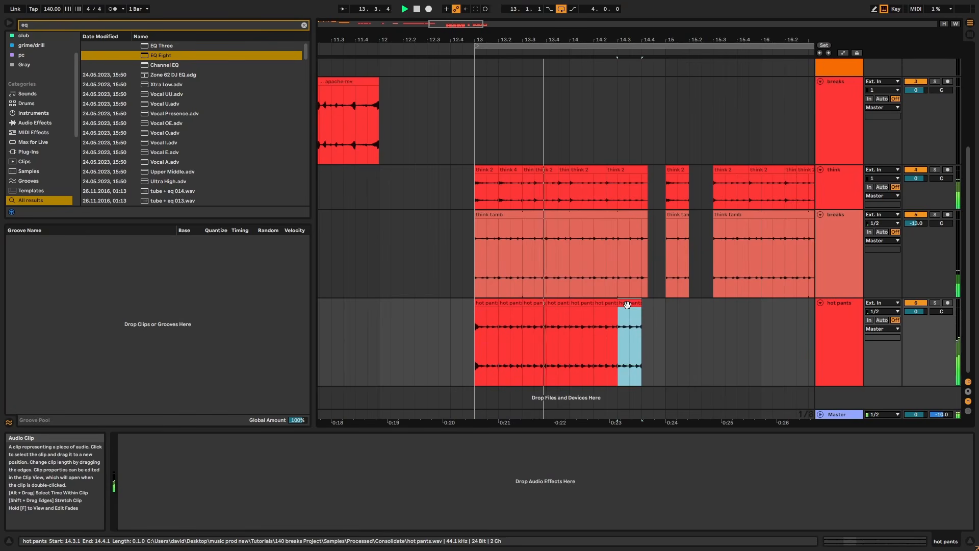
{"action": "left_click_drag", "start_coordinate": [649, 40], "coordinate": [651, 84]}
{"action": "key", "text": "ctrl+d"}
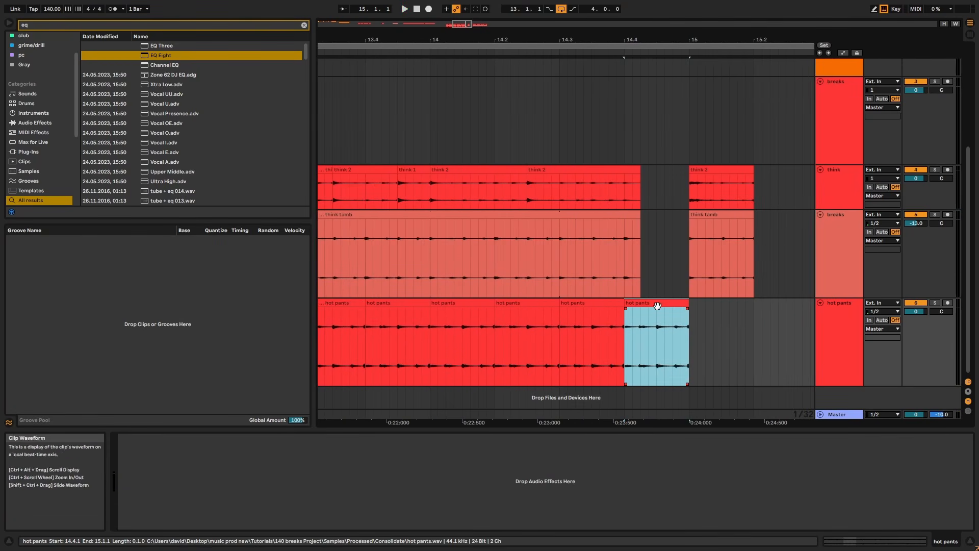
{"action": "left_click_drag", "start_coordinate": [688, 303], "coordinate": [641, 304]}
{"action": "scroll", "coordinate": [595, 45], "scroll_direction": "down", "scroll_amount": 5}
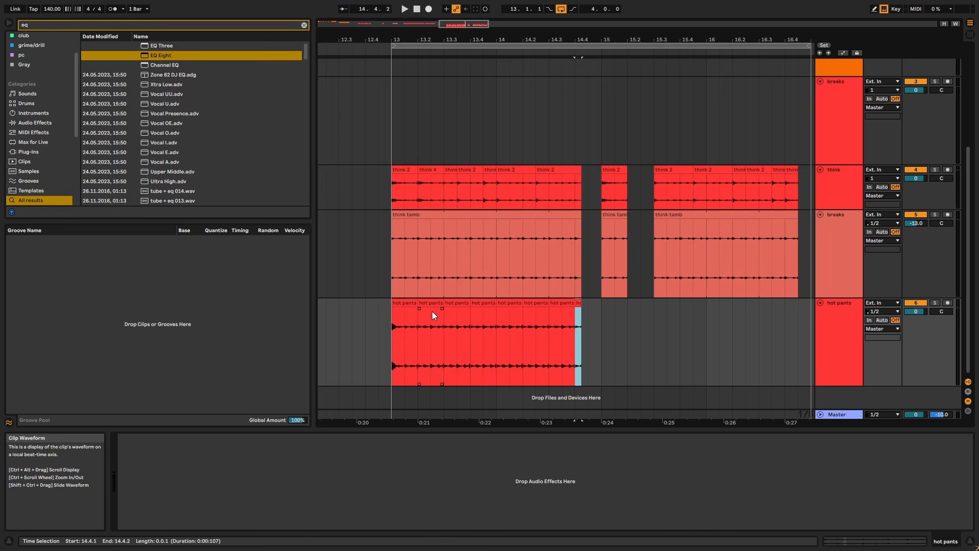
Copy the hot pants clips from 13.1.1–14.4.2 to 15.1.1 and delete the copied beat at 15.2.1
{"action": "left_click", "coordinate": [406, 303]}
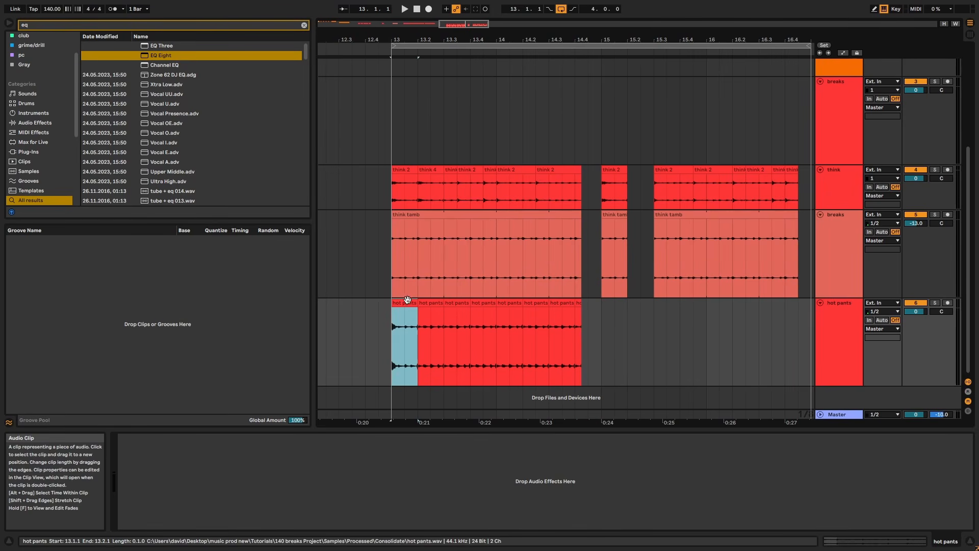
{"action": "left_click", "coordinate": [571, 304], "text": "shift"}
{"action": "left_click_drag", "start_coordinate": [575, 305], "coordinate": [785, 318]}
{"action": "left_click", "coordinate": [649, 305]}
{"action": "key", "text": "Delete"}
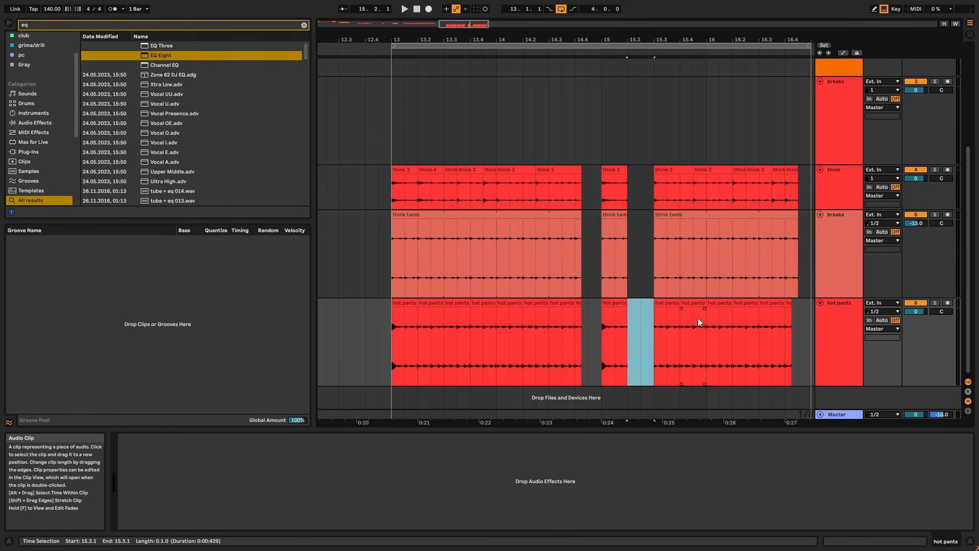
Extend the copied hot pants run so its last clip ends at 16.4.3, matching the think track
{"action": "left_click", "coordinate": [784, 304]}
{"action": "key", "text": "ctrl+d"}
{"action": "left_click", "coordinate": [717, 303]}
{"action": "left_click_drag", "start_coordinate": [714, 303], "coordinate": [704, 304]}
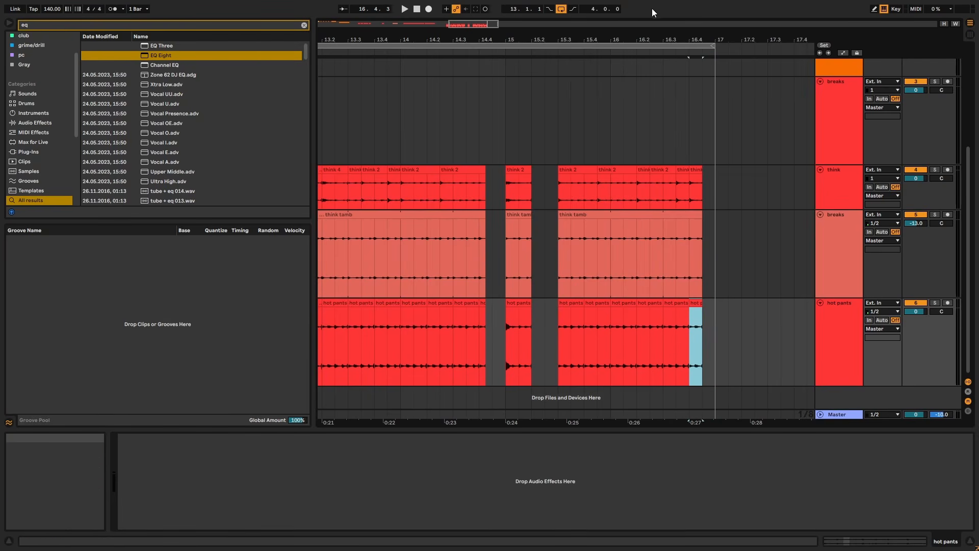
Set the hot pants track volume to -7.0 dB and play the layered pattern from 13.1.1
{"action": "left_click_drag", "start_coordinate": [653, 36], "coordinate": [668, 32]}
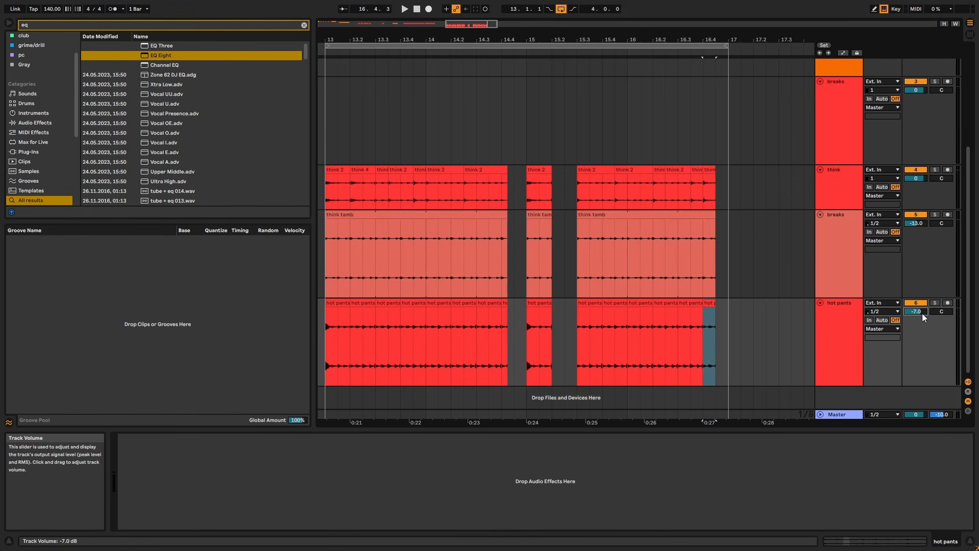
{"action": "left_click", "coordinate": [344, 213]}
{"action": "key", "text": "space"}
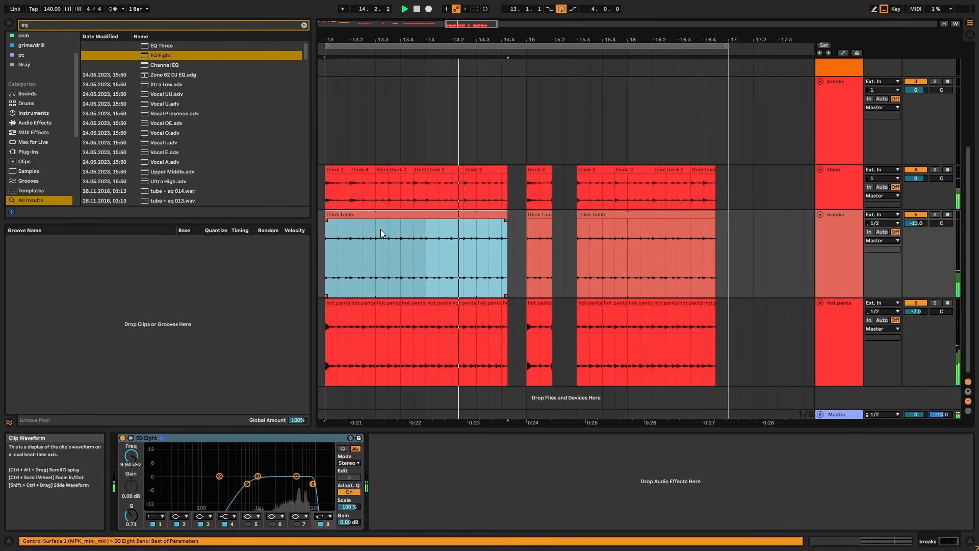
Open the apache rev clip at 11.1.1 in the sample editor and audition its reversed hits
{"action": "left_click_drag", "start_coordinate": [388, 37], "coordinate": [419, 36]}
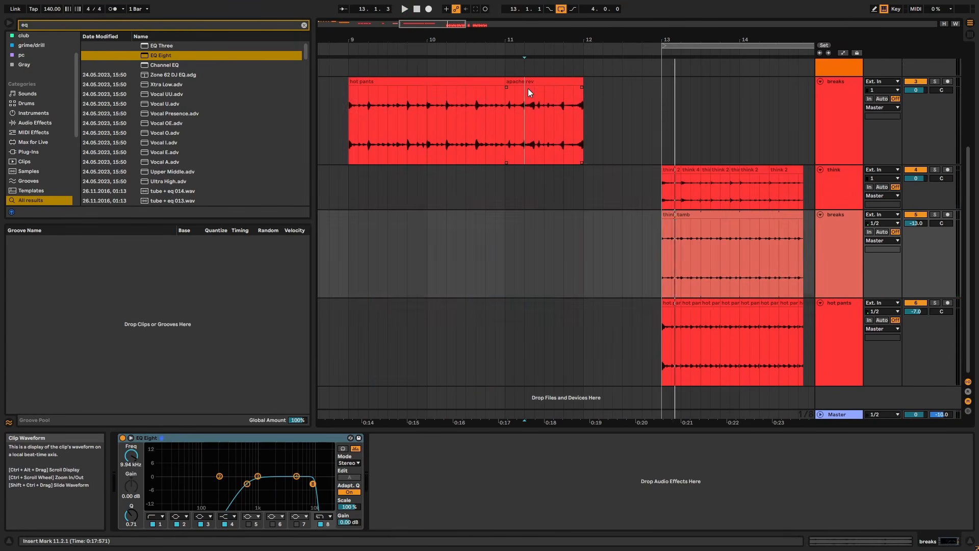
{"action": "left_click", "coordinate": [528, 87]}
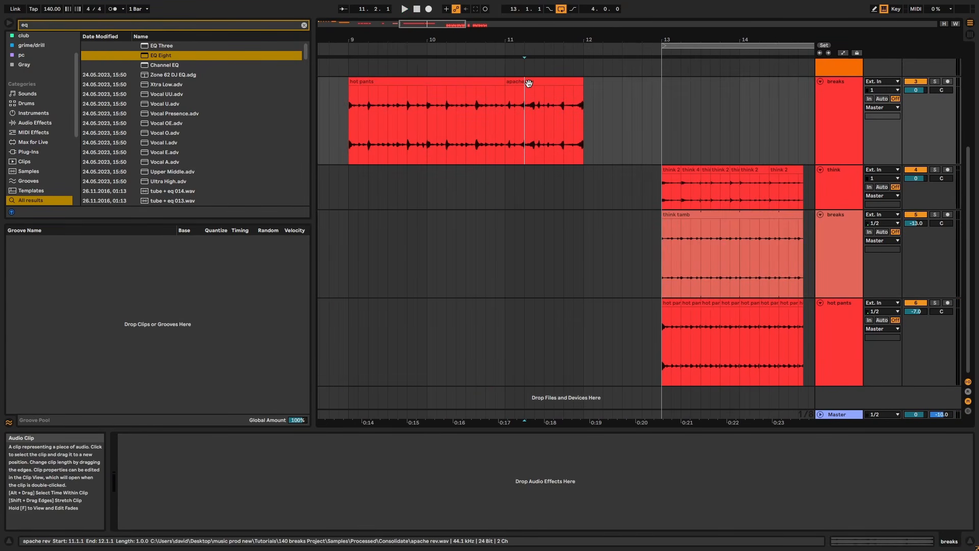
{"action": "left_click", "coordinate": [529, 83]}
{"action": "double_click", "coordinate": [529, 83]}
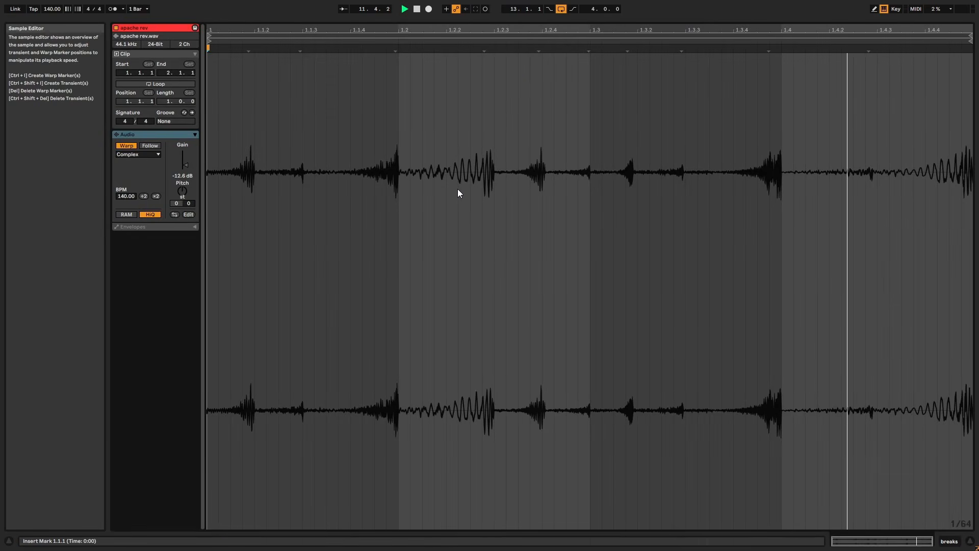
{"action": "key", "text": "space"}
{"action": "left_click", "coordinate": [589, 108]}
{"action": "key", "text": "shift+Tab"}
{"action": "scroll", "coordinate": [550, 115], "scroll_direction": "up", "scroll_amount": 4}
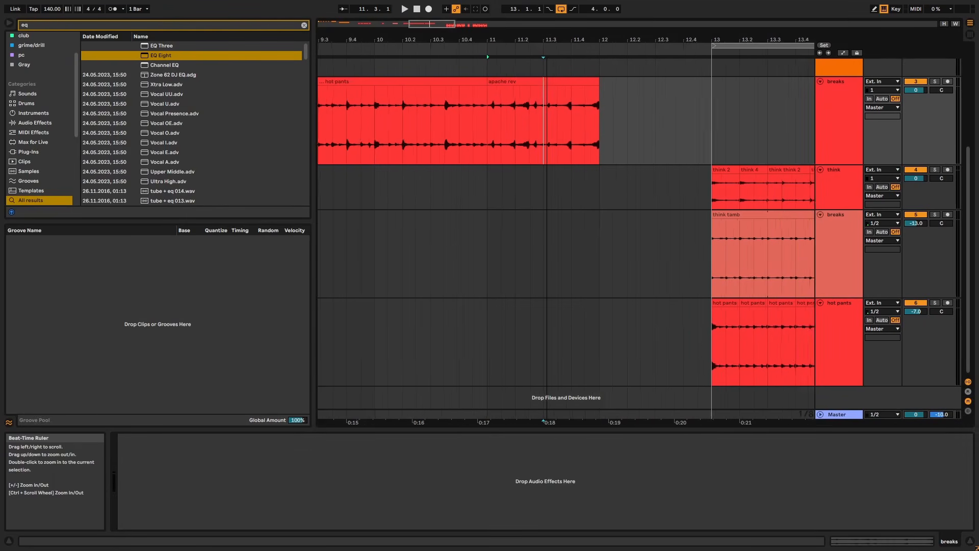
Split the apache rev clip at 11.3.1 and audition the part after the split
{"action": "double_click", "coordinate": [562, 86]}
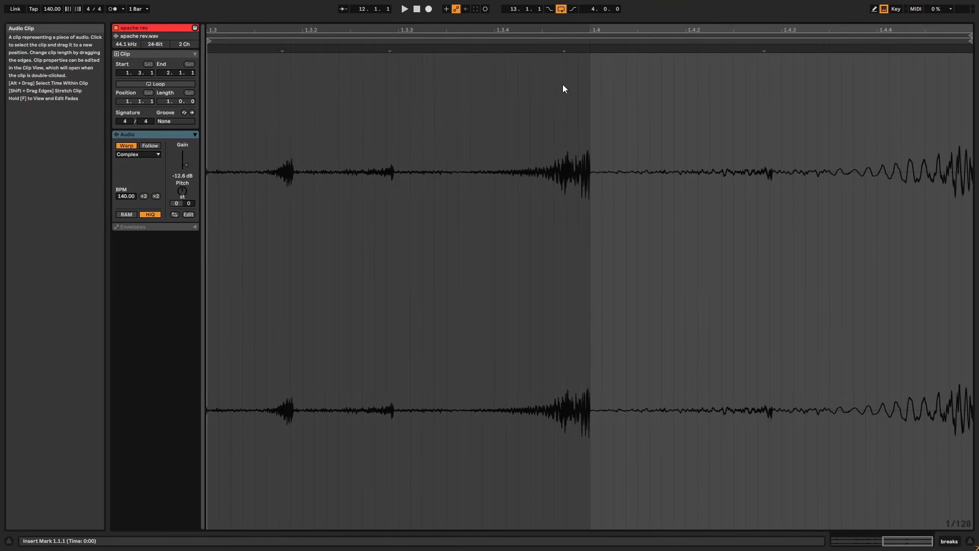
{"action": "left_click", "coordinate": [402, 78]}
{"action": "key", "text": "shift+Tab"}
{"action": "key", "text": "space"}
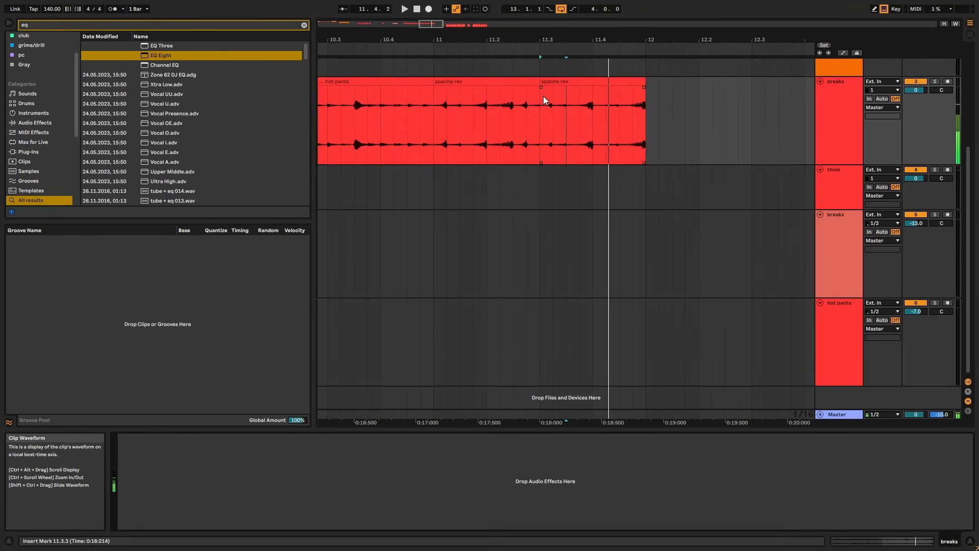
{"action": "key", "text": "space"}
Split the second apache rev part at 11.3.3, audition the remainder and split it again at 11.4.1
{"action": "double_click", "coordinate": [568, 96]}
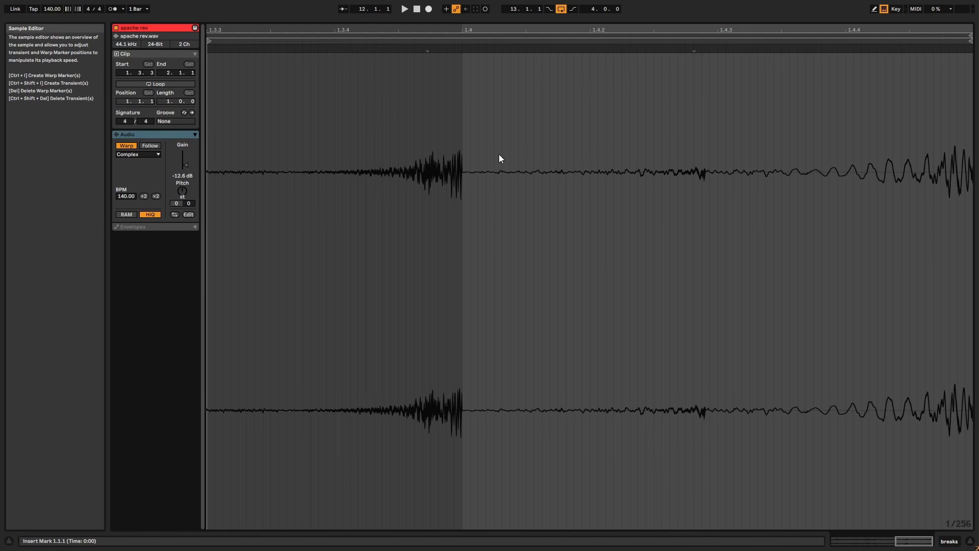
{"action": "key", "text": "space"}
{"action": "key", "text": "space"}
{"action": "key", "text": "space"}
{"action": "key", "text": "space"}
{"action": "key", "text": "shift+Tab"}
{"action": "left_click", "coordinate": [596, 103]}
{"action": "left_click", "coordinate": [594, 122]}
{"action": "key", "text": "ctrl+e"}
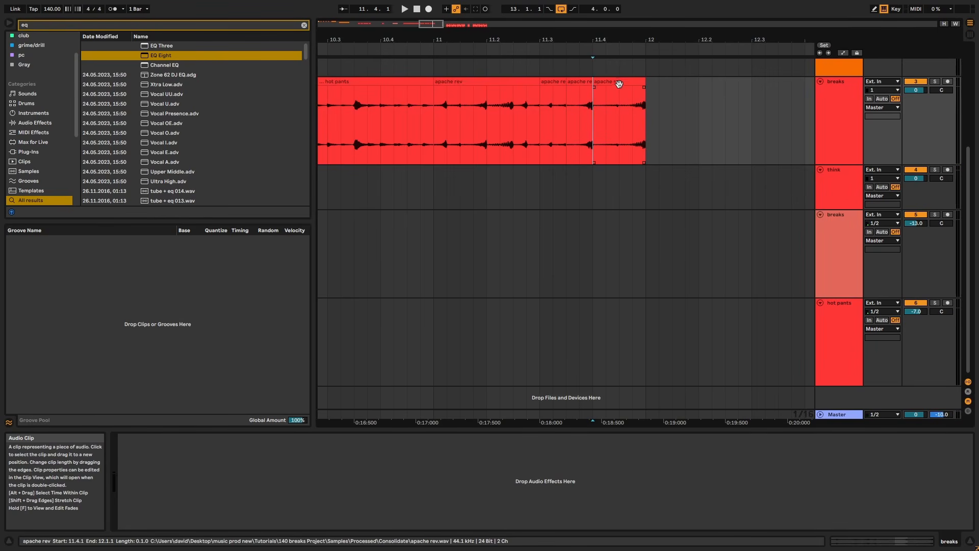
Deactivate the unused apache rev parts at 11.4.1 and 11.1.1
{"action": "left_click", "coordinate": [618, 83]}
{"action": "key", "text": "0"}
{"action": "left_click", "coordinate": [491, 83]}
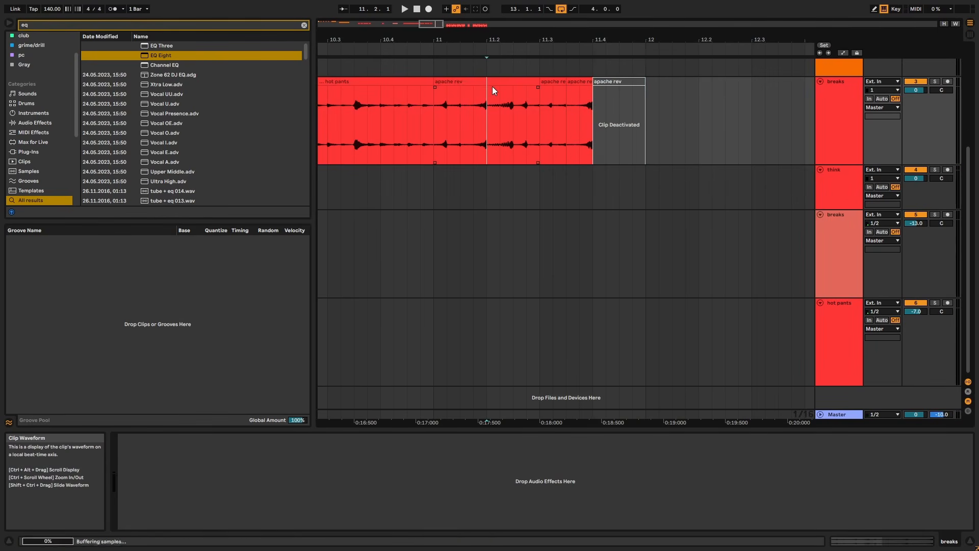
{"action": "key", "text": "0"}
Move the apache rev slice at 11.3.1 onto a new track below hot pants, starting at 14.4.3
{"action": "left_click_drag", "start_coordinate": [516, 39], "coordinate": [442, 21]}
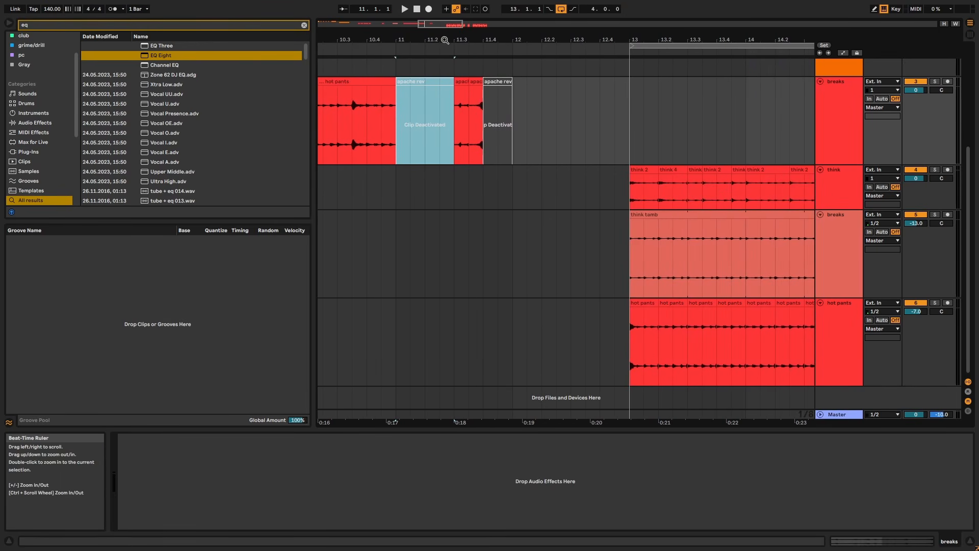
{"action": "left_click_drag", "start_coordinate": [566, 41], "coordinate": [507, 38]}
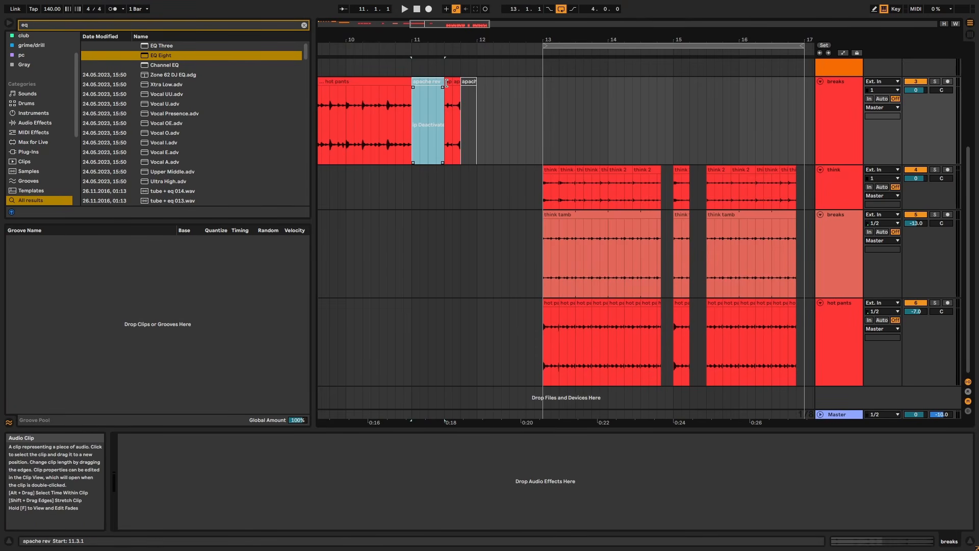
{"action": "left_click", "coordinate": [505, 240]}
{"action": "left_click", "coordinate": [655, 361]}
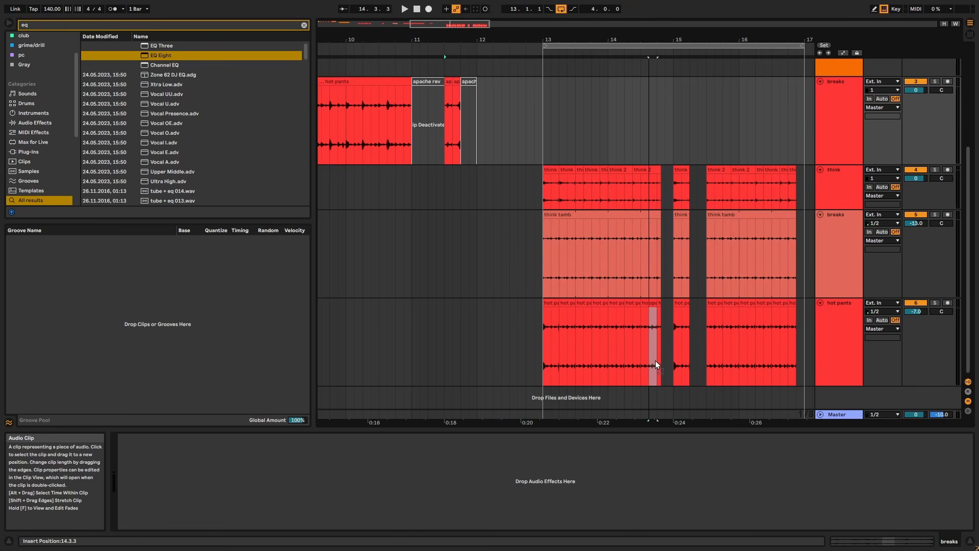
{"action": "left_click_drag", "start_coordinate": [665, 391], "coordinate": [665, 391]}
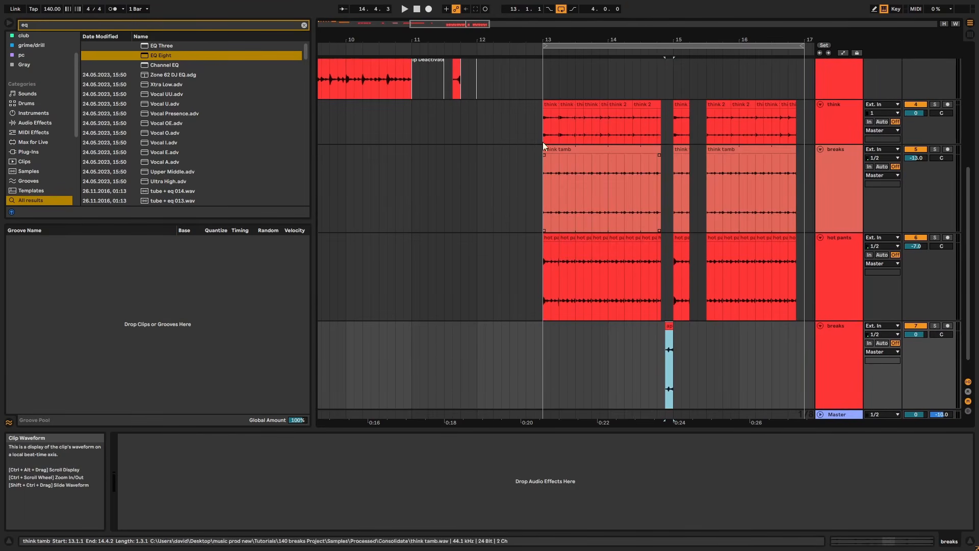
Move the apache rev slice at 11.3.3 onto the new breaks track at 16.4.3
{"action": "scroll", "coordinate": [442, 83], "scroll_direction": "up", "scroll_amount": 1}
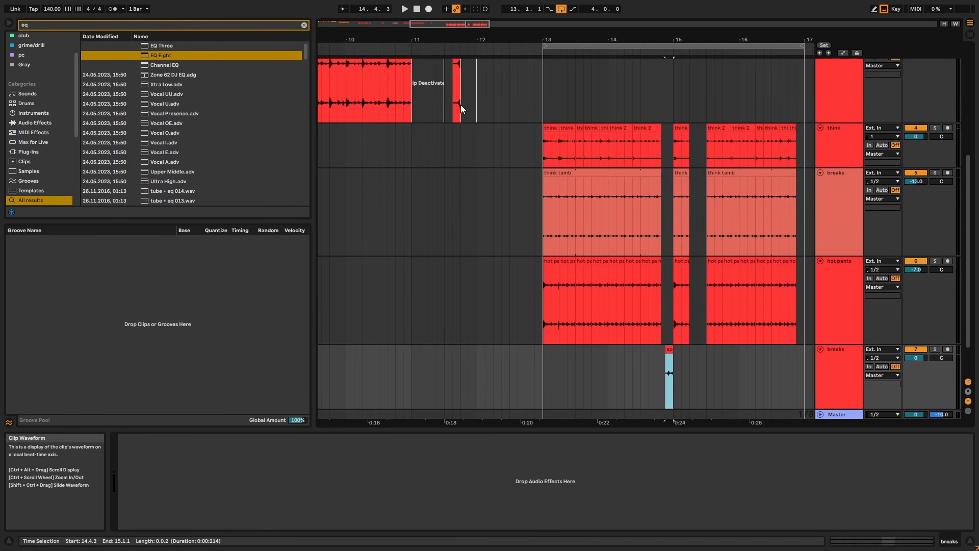
{"action": "scroll", "coordinate": [461, 106], "scroll_direction": "up", "scroll_amount": 1}
{"action": "left_click", "coordinate": [443, 108]}
{"action": "left_click_drag", "start_coordinate": [454, 74], "coordinate": [800, 390]}
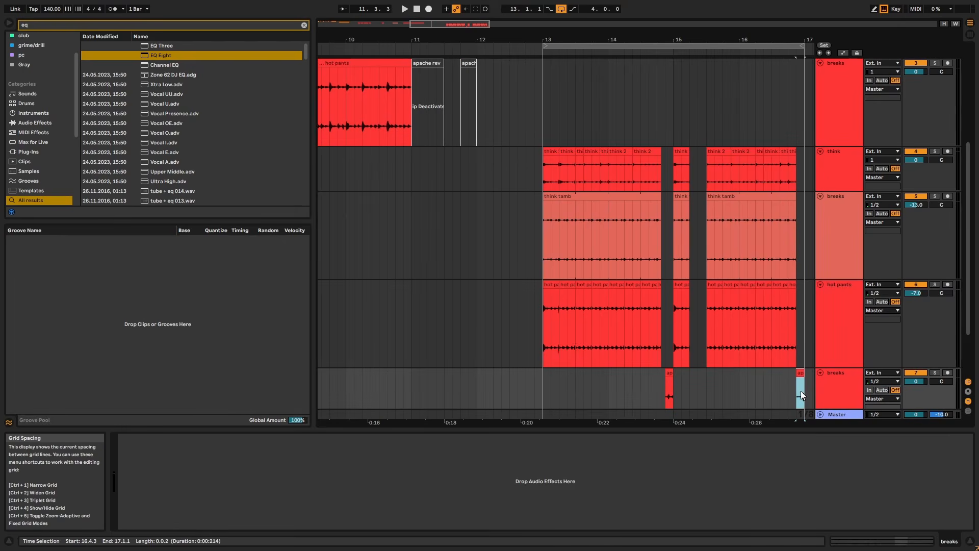
Play the pattern from 13.1.1 and lower the new apache rev track's volume to -6.2 dB
{"action": "left_click", "coordinate": [548, 283]}
{"action": "key", "text": "space"}
{"action": "scroll", "coordinate": [599, 278], "scroll_direction": "down", "scroll_amount": 1}
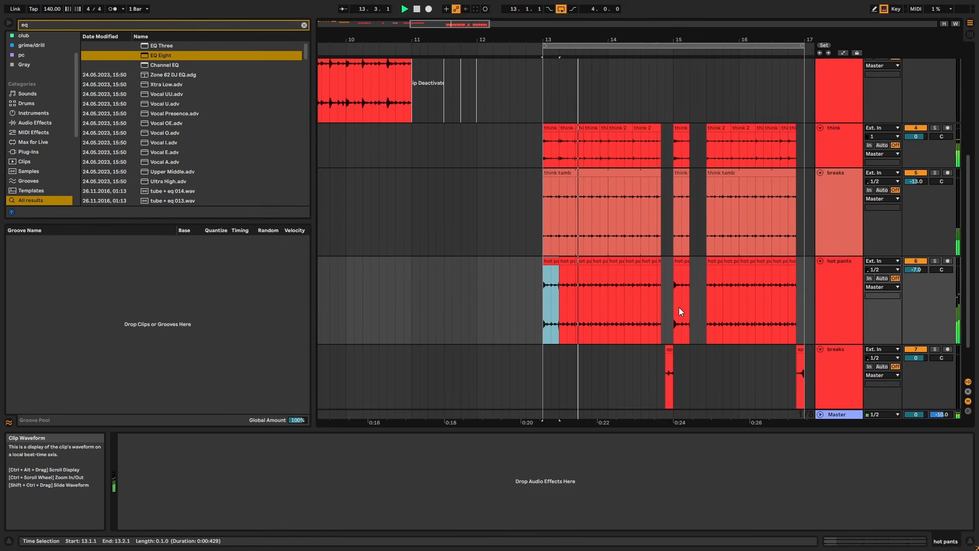
{"action": "left_click_drag", "start_coordinate": [919, 359], "coordinate": [919, 375]}
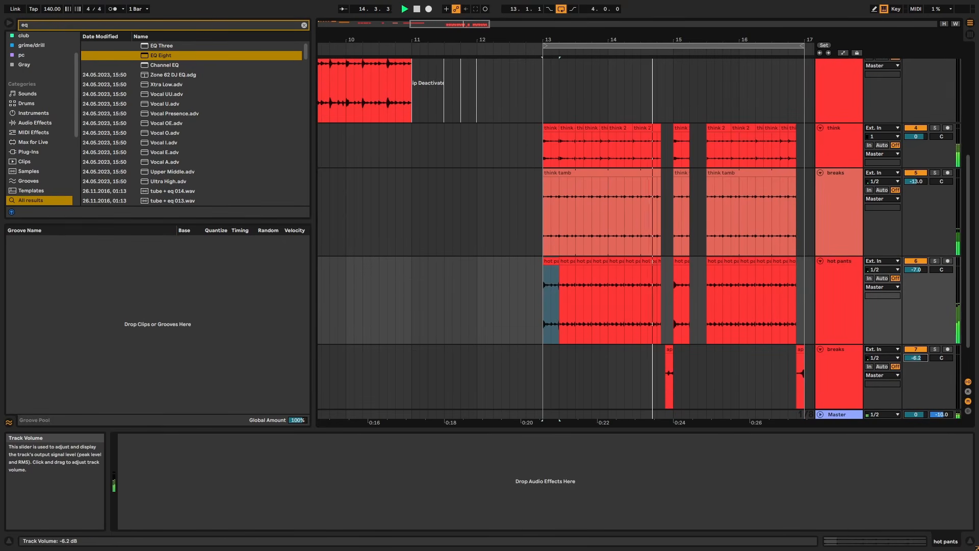
{"action": "left_click_drag", "start_coordinate": [687, 40], "coordinate": [592, 84]}
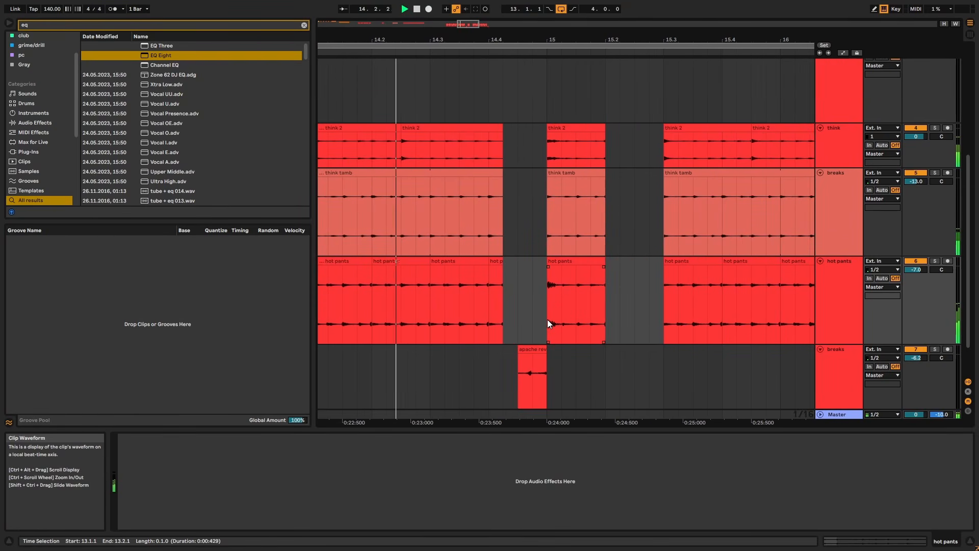
{"action": "left_click_drag", "start_coordinate": [725, 41], "coordinate": [378, 36]}
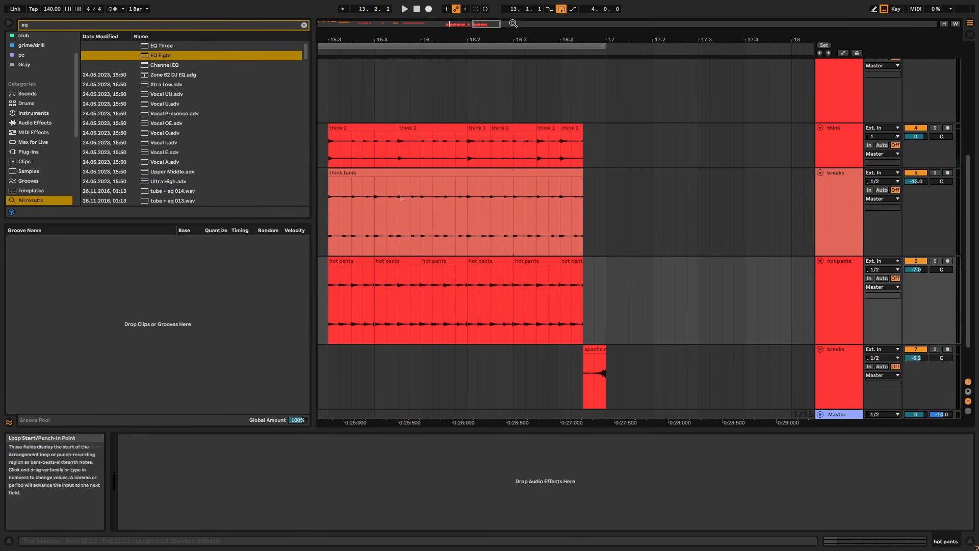
Select the clips on all four pattern tracks from 13.1.1 to 17.1.3 and add short crossfades between adjoining clips
{"action": "left_click_drag", "start_coordinate": [628, 46], "coordinate": [627, 38]}
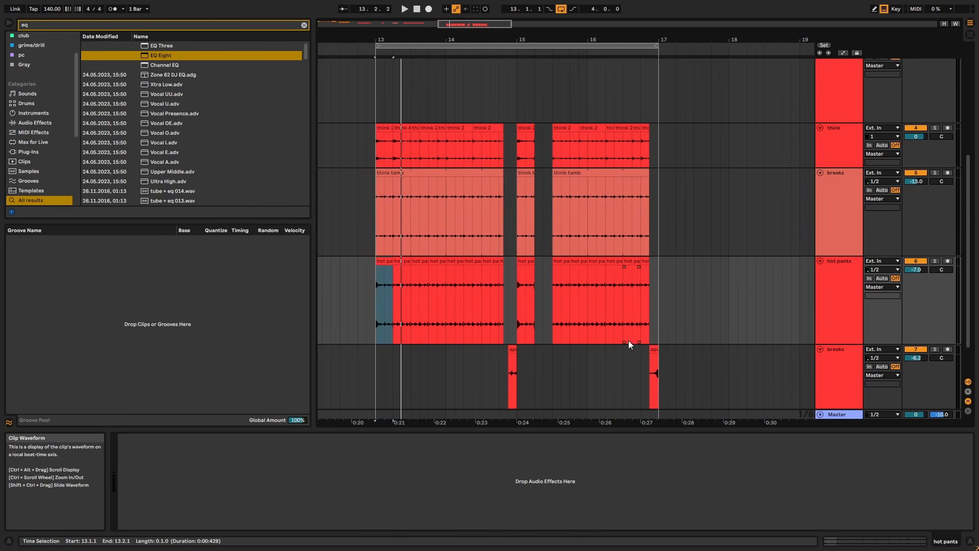
{"action": "left_click_drag", "start_coordinate": [669, 356], "coordinate": [379, 136]}
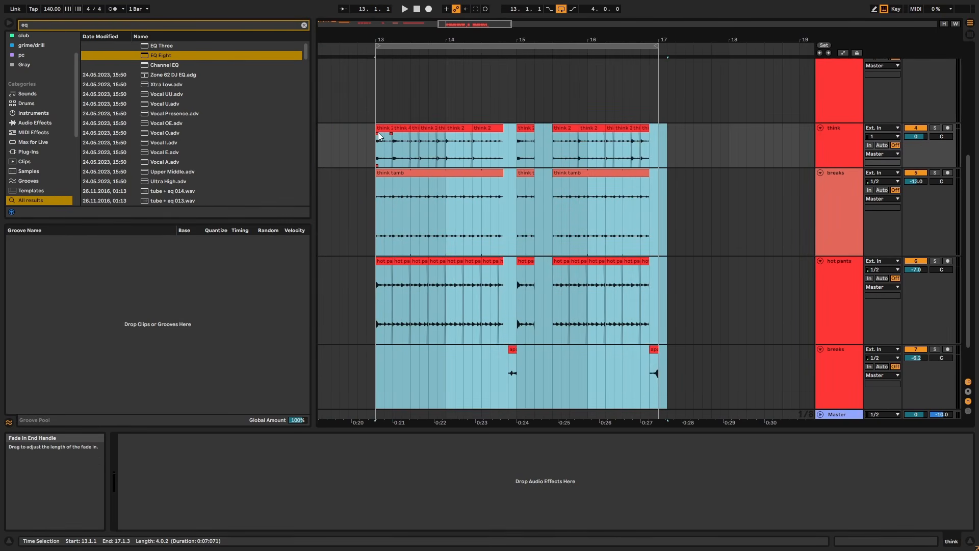
{"action": "left_click_drag", "start_coordinate": [379, 131], "coordinate": [392, 134]}
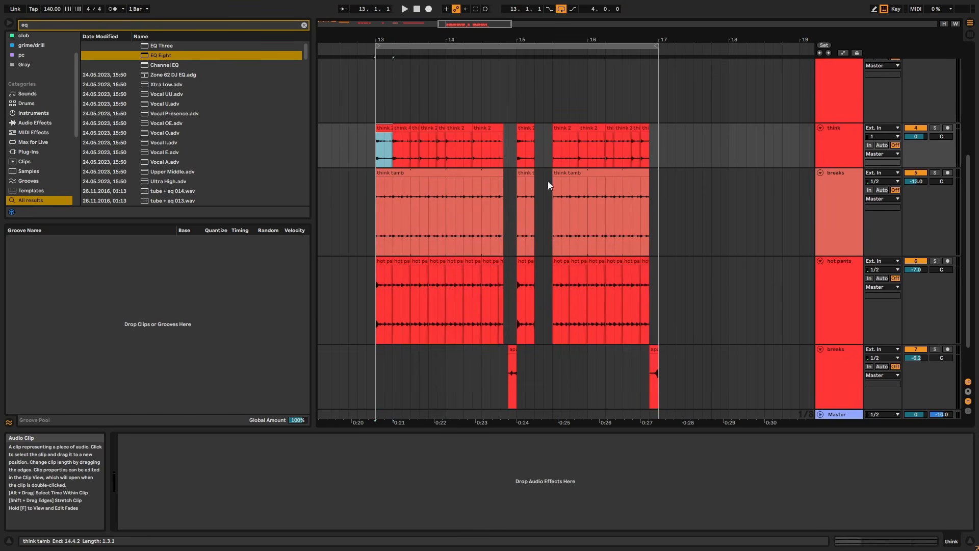
Solo the think track and deactivate the think 4 clip at 13.2.1 to audition the first think 2 clip
{"action": "left_click", "coordinate": [936, 128]}
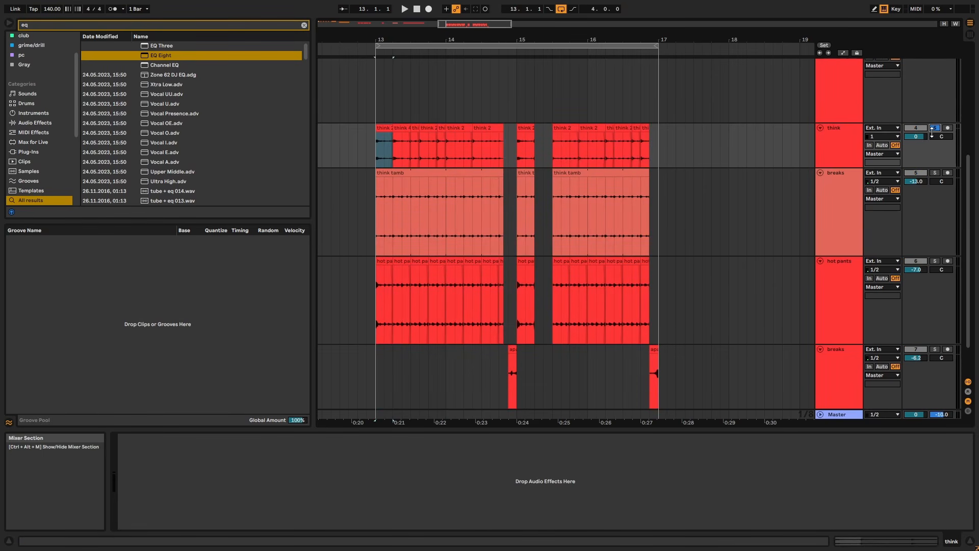
{"action": "left_click_drag", "start_coordinate": [385, 39], "coordinate": [396, 105]}
{"action": "left_click", "coordinate": [625, 132]}
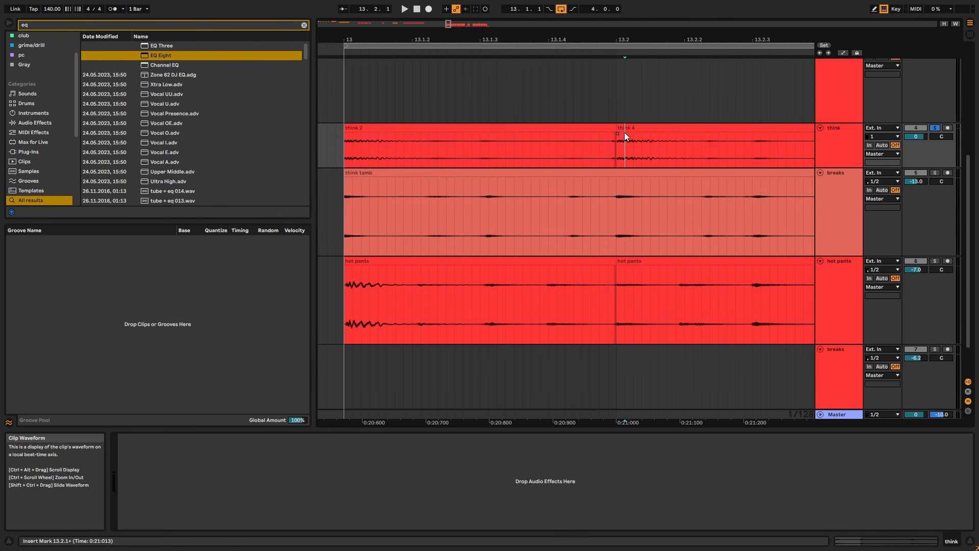
{"action": "key", "text": "0"}
{"action": "left_click", "coordinate": [591, 129]}
{"action": "key", "text": "space"}
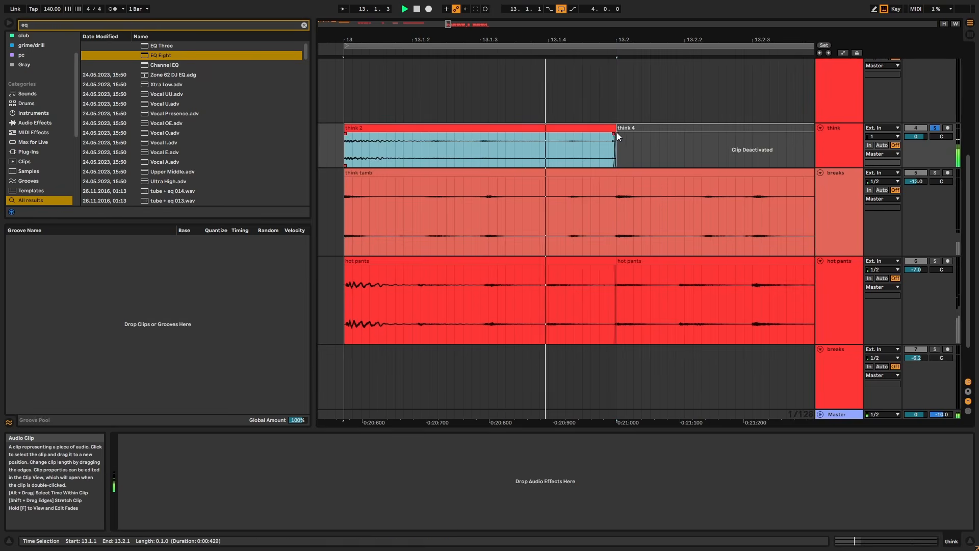
Trim the end of the first think 2 clip to just before 13.2.1 and replay it from 13.1.1
{"action": "left_click_drag", "start_coordinate": [614, 130], "coordinate": [608, 128]}
{"action": "key", "text": "space"}
{"action": "key", "text": "space"}
{"action": "left_click_drag", "start_coordinate": [612, 41], "coordinate": [612, 92]}
{"action": "mouse_move", "coordinate": [593, 127]}
{"action": "left_mouse_down"}
{"action": "mouse_move", "coordinate": [629, 128]}
{"action": "mouse_move", "coordinate": [612, 127]}
{"action": "left_mouse_up"}
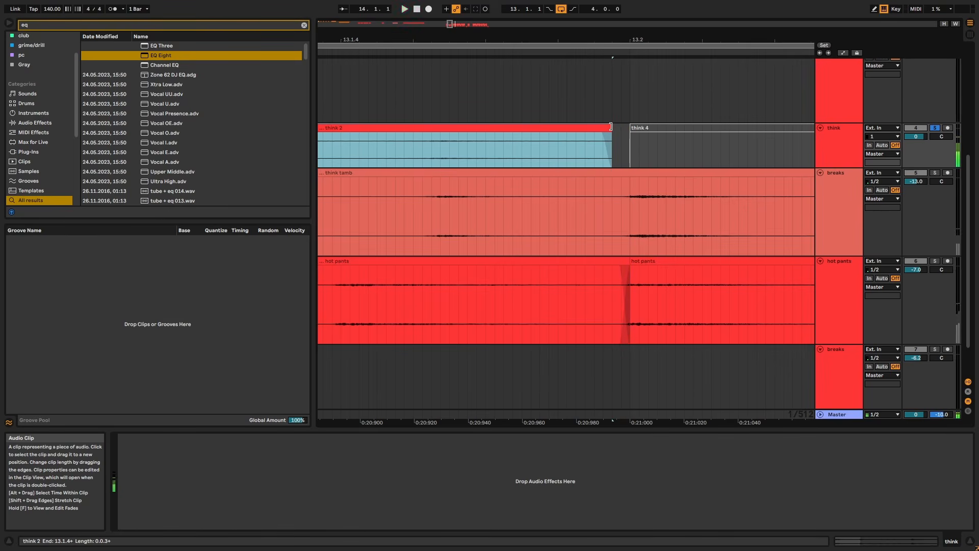
{"action": "left_click_drag", "start_coordinate": [597, 41], "coordinate": [462, 38]}
{"action": "key", "text": "space"}
{"action": "key", "text": "space"}
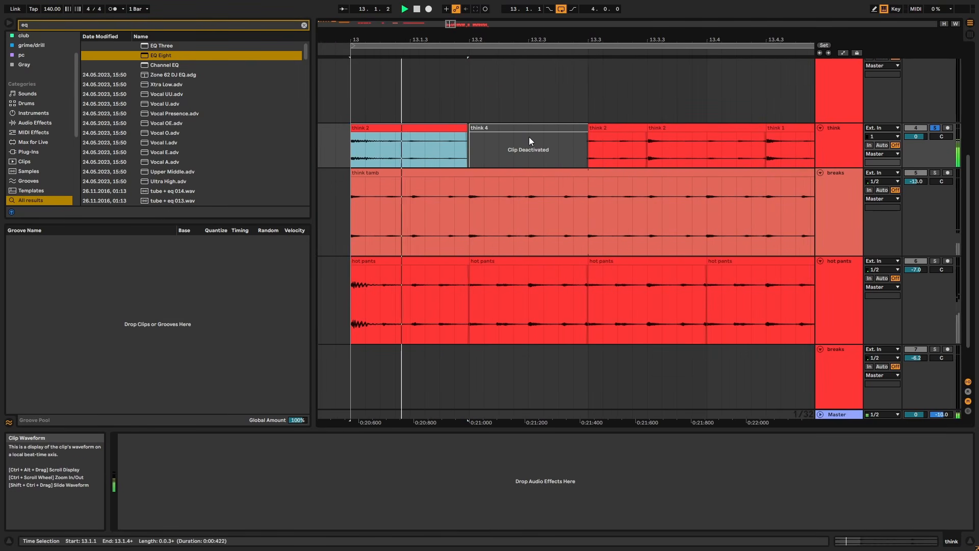
Stop playback, reactivate the think 4 clip at 13.2.1 and replay the think track from the first think 2 clip
{"action": "key", "text": "space"}
{"action": "left_click", "coordinate": [529, 134]}
{"action": "left_click", "coordinate": [528, 130]}
{"action": "key", "text": "0"}
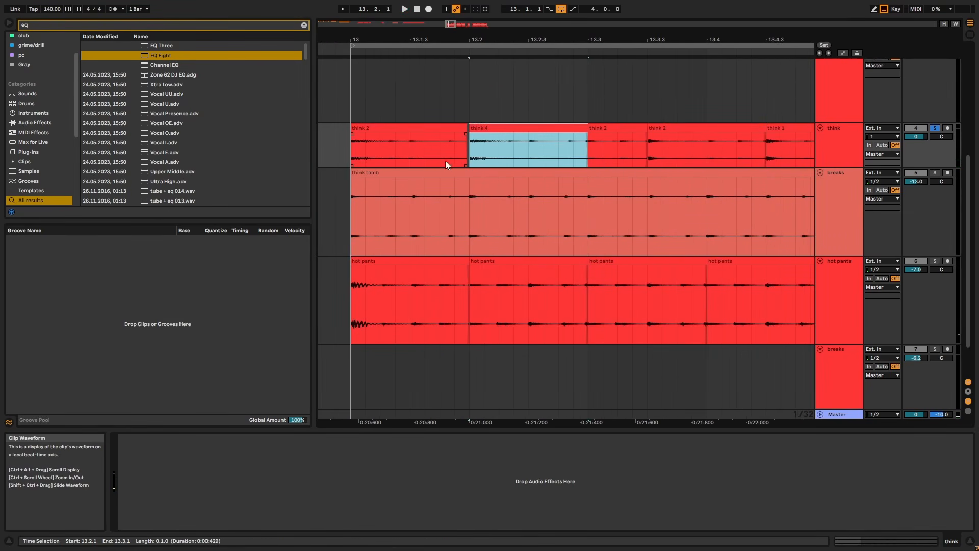
{"action": "left_click", "coordinate": [443, 128]}
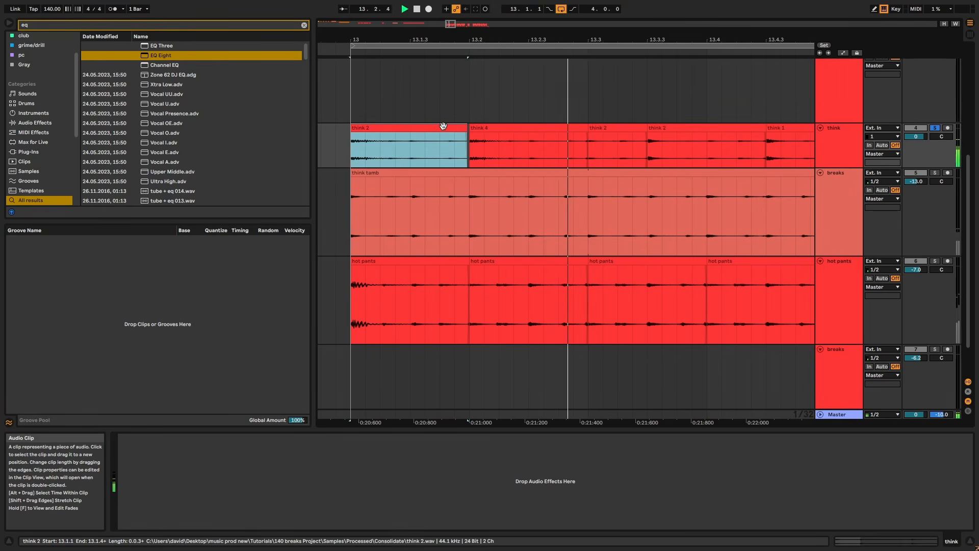
Delete the leftover think clip sliver between the shortened think 2 clip at 15.1.1 and 15.2.1
{"action": "left_click_drag", "start_coordinate": [466, 41], "coordinate": [362, 40]}
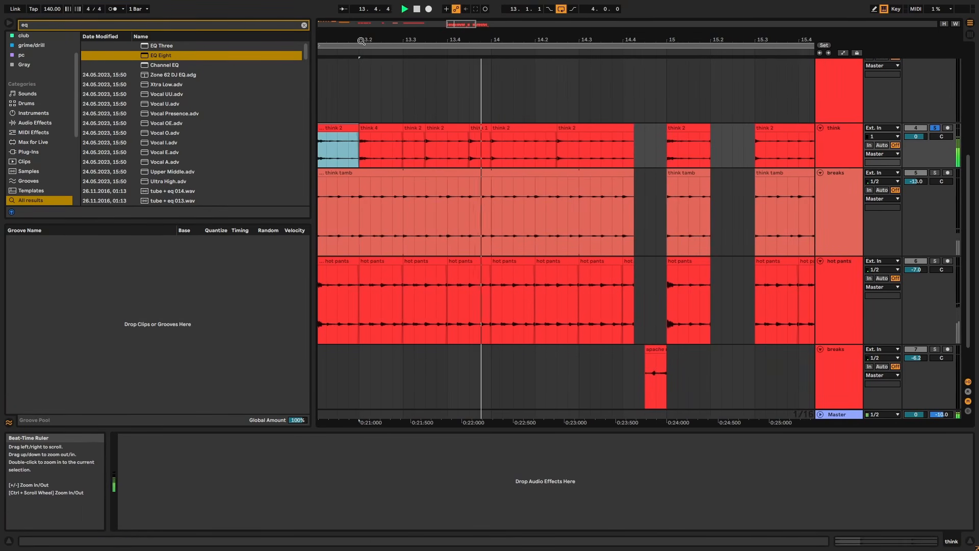
{"action": "left_click", "coordinate": [702, 135]}
{"action": "key", "text": "space"}
{"action": "left_click_drag", "start_coordinate": [713, 39], "coordinate": [713, 81]}
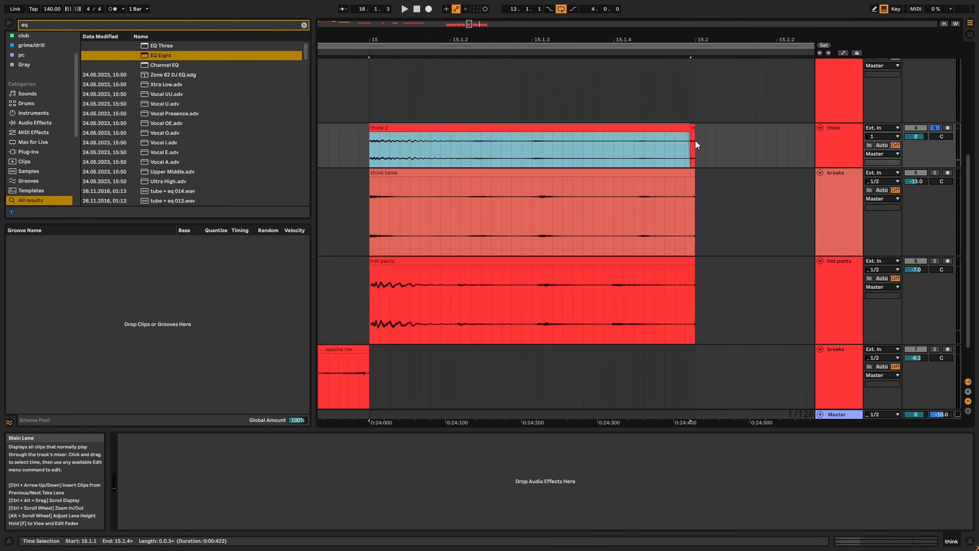
{"action": "left_click", "coordinate": [693, 130]}
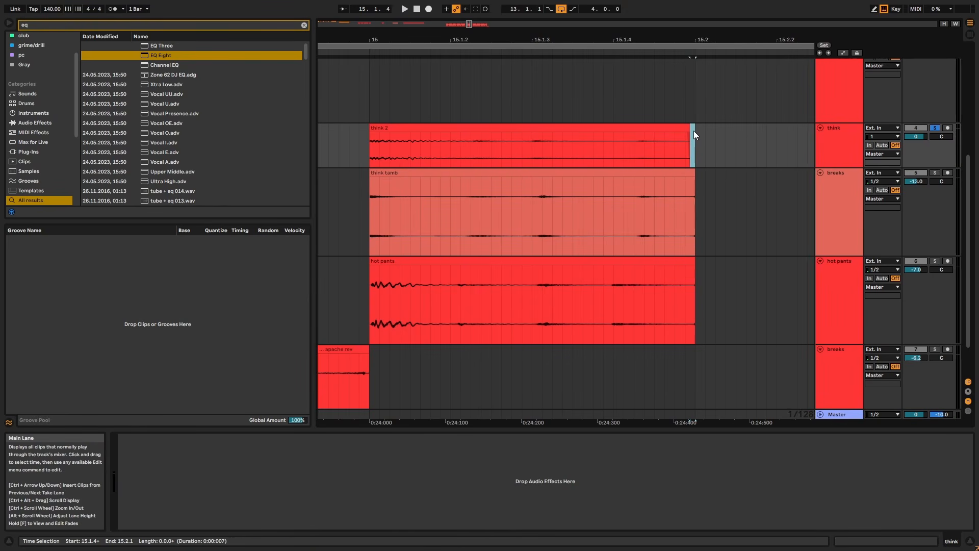
Audition the think 4 clip at 13.2.1, move its end to just before 13.3.1 and replay from 13.1.1
{"action": "left_click_drag", "start_coordinate": [560, 34], "coordinate": [771, 34]}
{"action": "scroll", "coordinate": [553, 66], "scroll_direction": "left", "scroll_amount": 5}
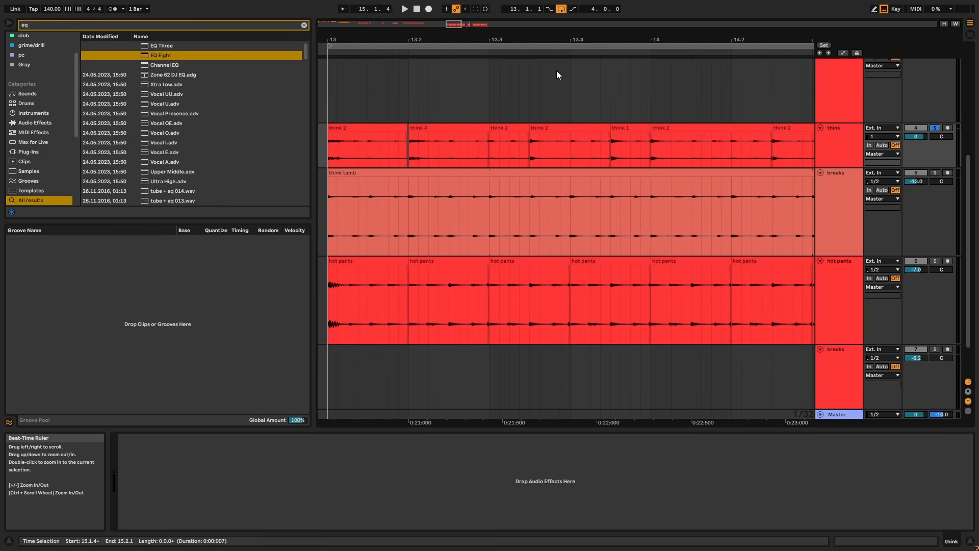
{"action": "left_click_drag", "start_coordinate": [420, 37], "coordinate": [419, 40]}
{"action": "left_click", "coordinate": [443, 126]}
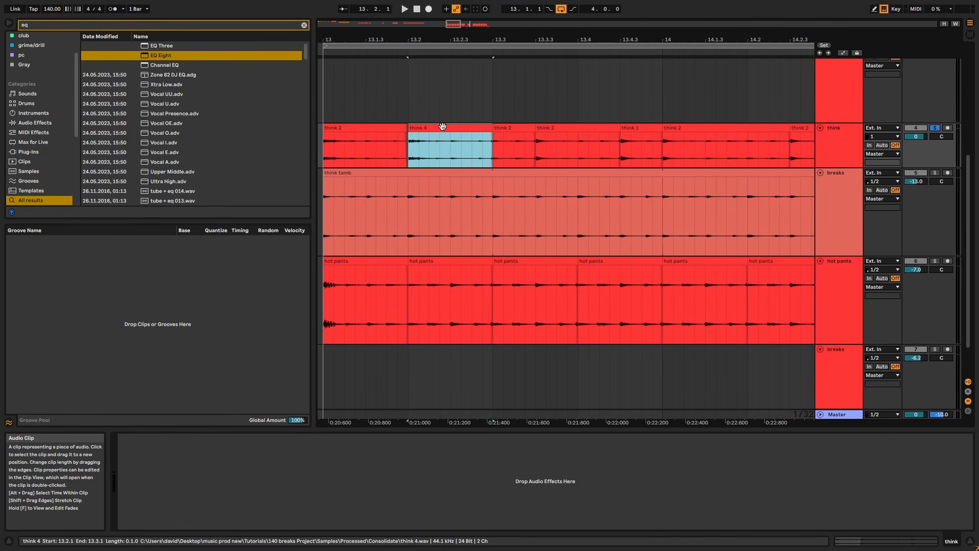
{"action": "key", "text": "space"}
{"action": "key", "text": "space"}
{"action": "key", "text": "space"}
{"action": "left_click_drag", "start_coordinate": [496, 128], "coordinate": [487, 127]}
{"action": "left_click", "coordinate": [377, 129]}
{"action": "key", "text": "space"}
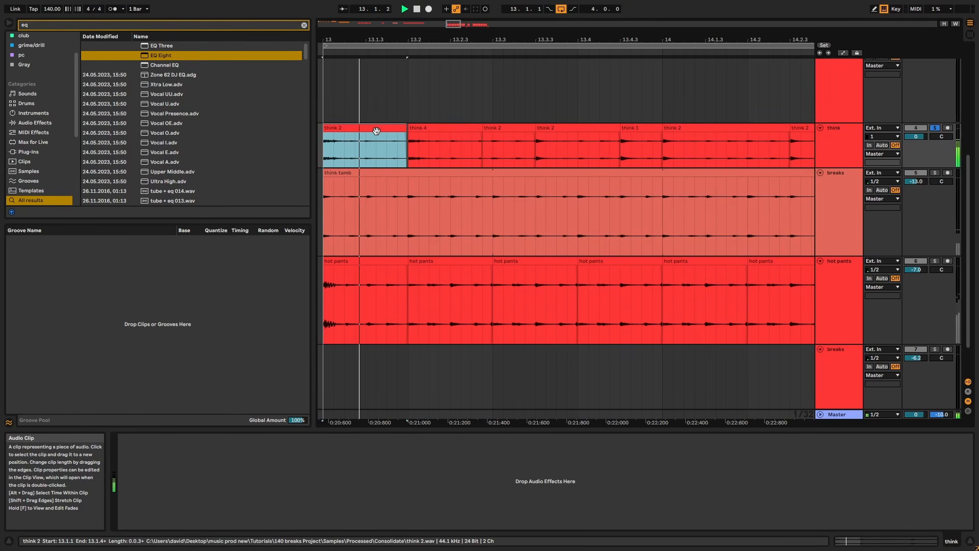
Fine-tune the edge between the think 4 clip and the following think 2 clip just before 13.3.1, and replay the result
{"action": "left_click_drag", "start_coordinate": [489, 38], "coordinate": [488, 40]}
{"action": "key", "text": "space"}
{"action": "left_click_drag", "start_coordinate": [452, 129], "coordinate": [484, 129]}
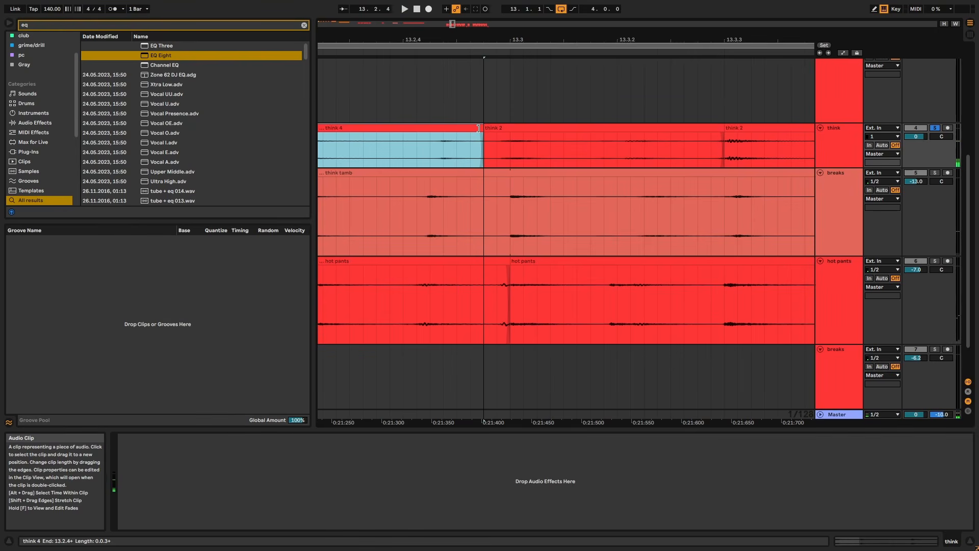
{"action": "key", "text": "space"}
{"action": "key", "text": "space"}
{"action": "left_click_drag", "start_coordinate": [464, 40], "coordinate": [463, 38]}
{"action": "left_click", "coordinate": [358, 128]}
{"action": "key", "text": "space"}
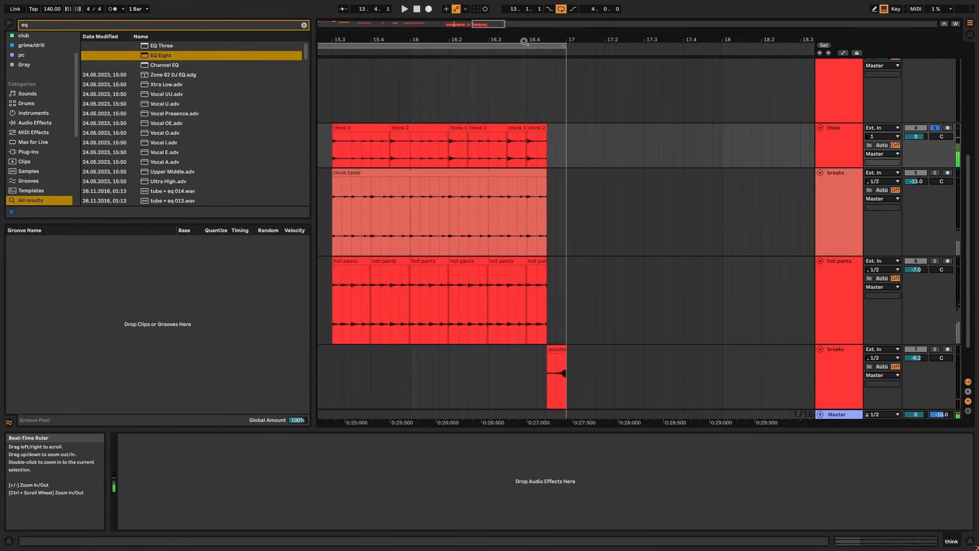
Enlarge the think track, add a short fade-out to its last think 2 clip and replay from 13.1.1
{"action": "left_click_drag", "start_coordinate": [525, 42], "coordinate": [540, 72]}
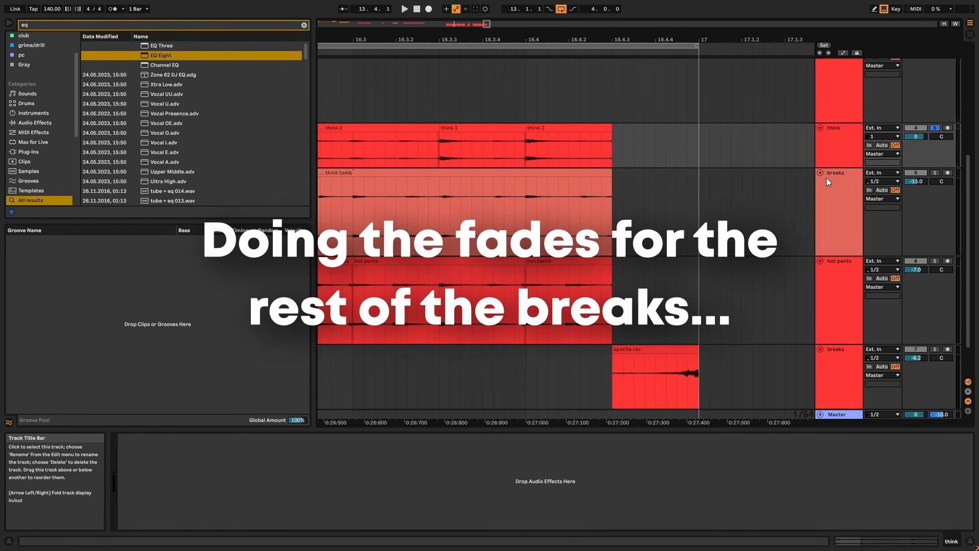
{"action": "left_click_drag", "start_coordinate": [830, 171], "coordinate": [824, 230]}
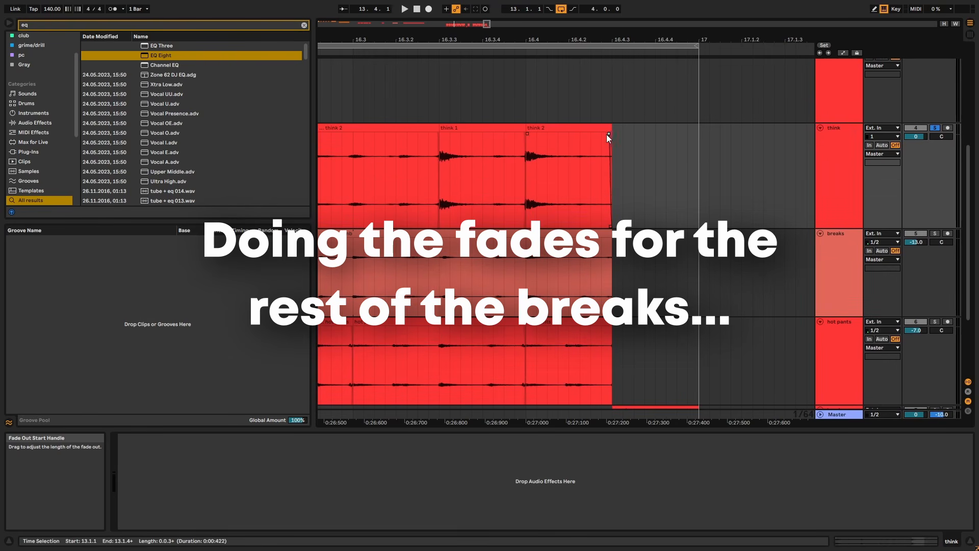
{"action": "left_click_drag", "start_coordinate": [603, 43], "coordinate": [760, 21]}
{"action": "left_click", "coordinate": [345, 127]}
{"action": "key", "text": "space"}
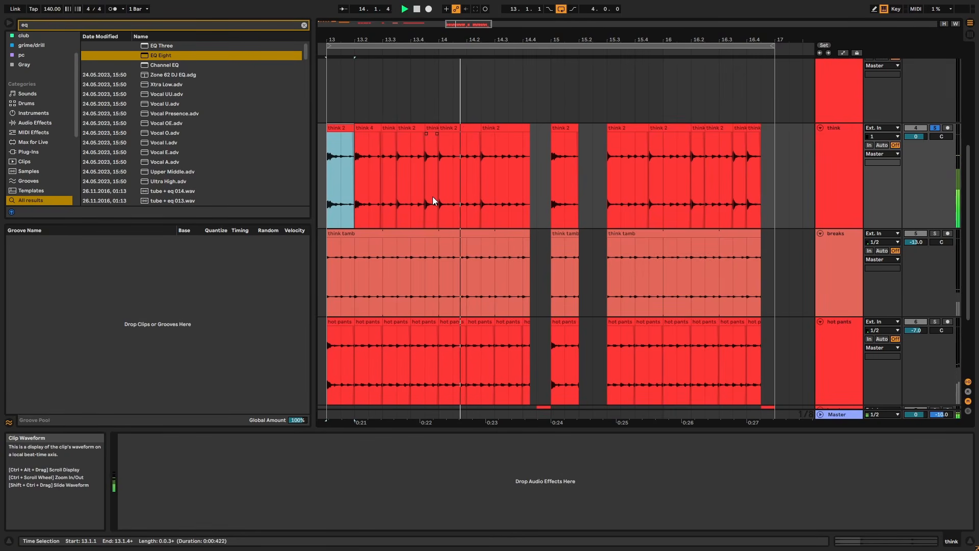
Add a short fade-out to the think 2 clip that ends at 14.4.2
{"action": "left_click_drag", "start_coordinate": [513, 57], "coordinate": [513, 81]}
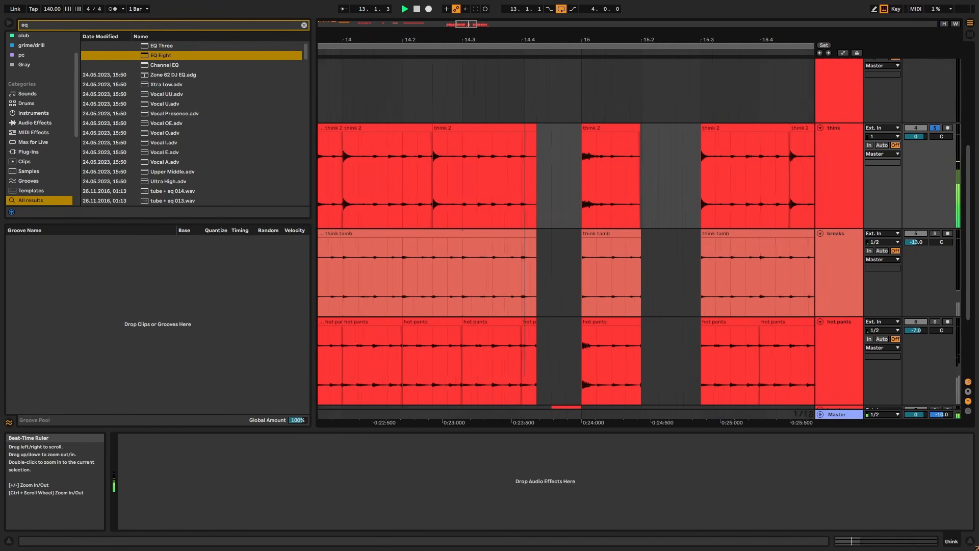
{"action": "left_click_drag", "start_coordinate": [525, 41], "coordinate": [525, 57]}
{"action": "left_click_drag", "start_coordinate": [541, 134], "coordinate": [539, 134]}
{"action": "left_click_drag", "start_coordinate": [532, 40], "coordinate": [533, 28]}
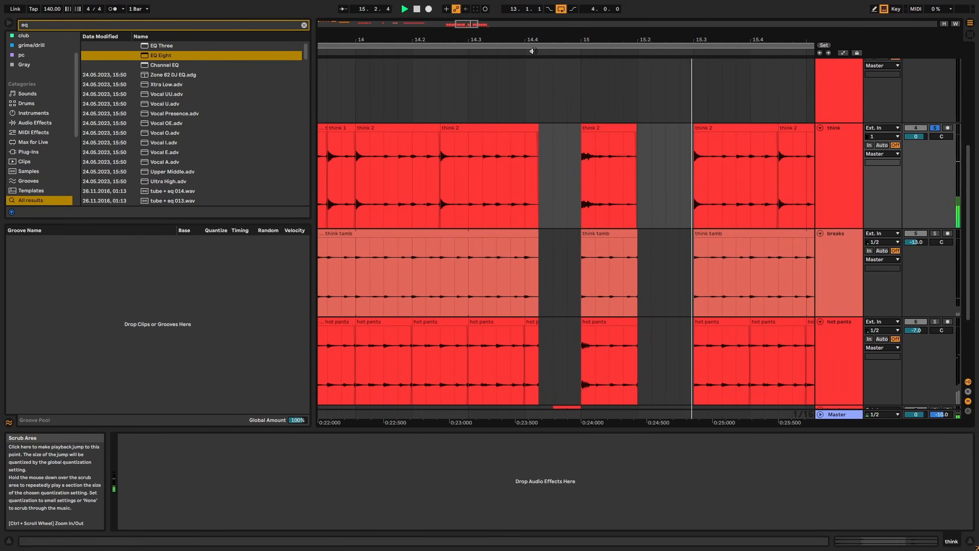
{"action": "left_click_drag", "start_coordinate": [542, 40], "coordinate": [545, 8]}
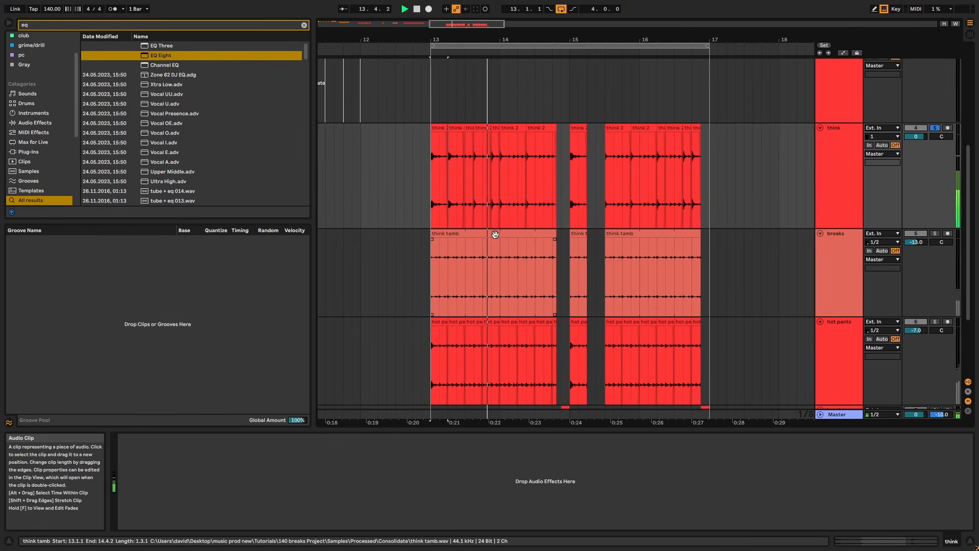
Solo the tambourine track, play it from 13.1.1 and add a short fade-out to the think tamb clip at 15.1.1
{"action": "left_click", "coordinate": [494, 247]}
{"action": "left_click", "coordinate": [938, 233]}
{"action": "key", "text": "space"}
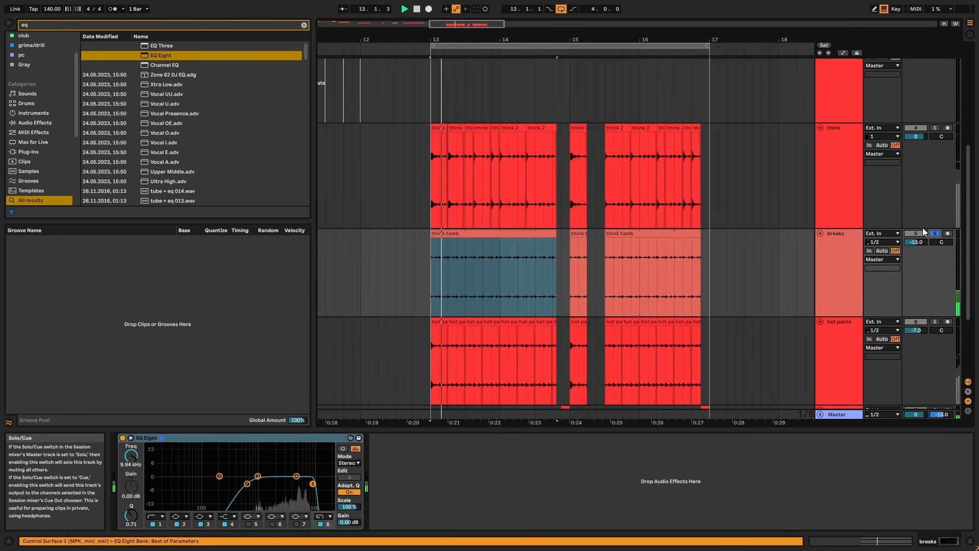
{"action": "left_click_drag", "start_coordinate": [567, 36], "coordinate": [542, 188]}
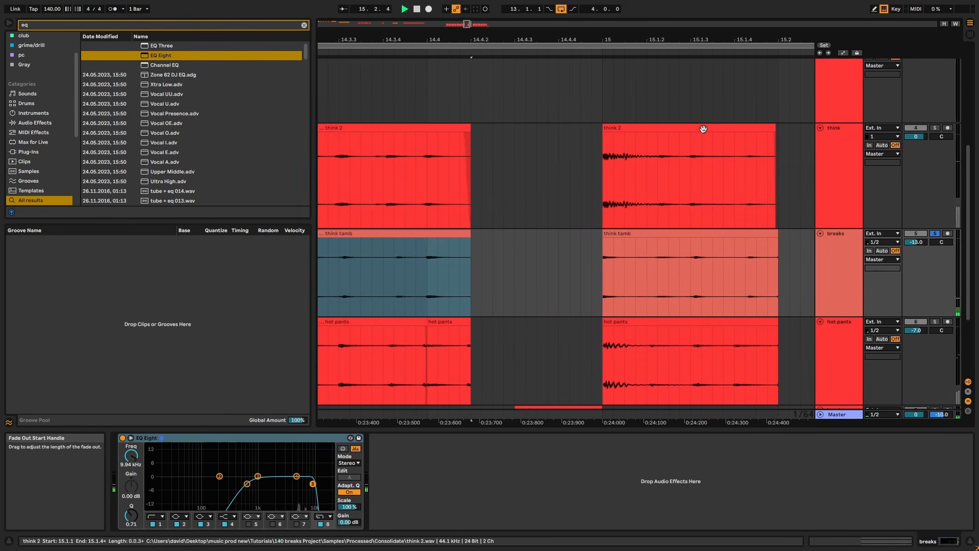
{"action": "left_click_drag", "start_coordinate": [778, 243], "coordinate": [776, 243]}
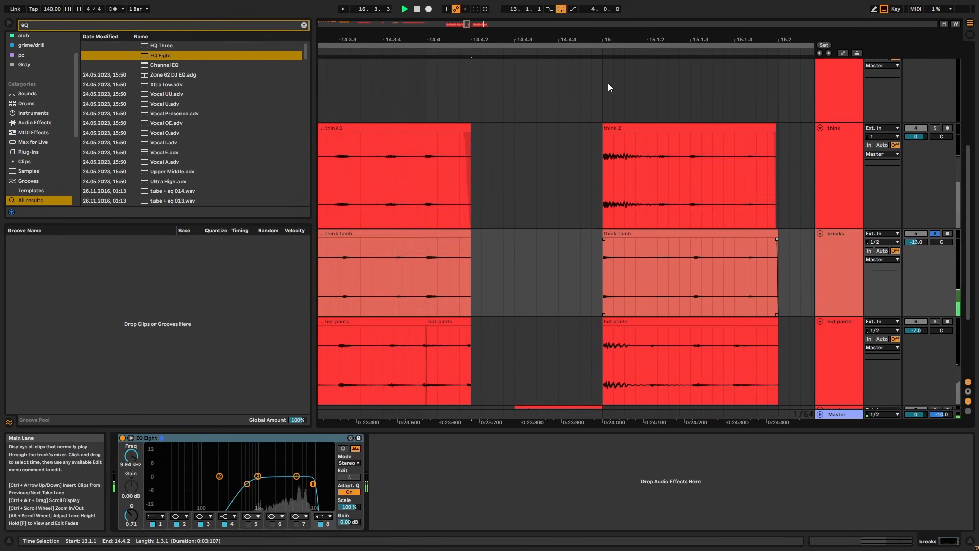
Add short fade-outs to the think tamb clips ending at 14.4.2 and 16.4.3
{"action": "left_click_drag", "start_coordinate": [629, 37], "coordinate": [630, 16]}
{"action": "left_click_drag", "start_coordinate": [520, 240], "coordinate": [518, 240]}
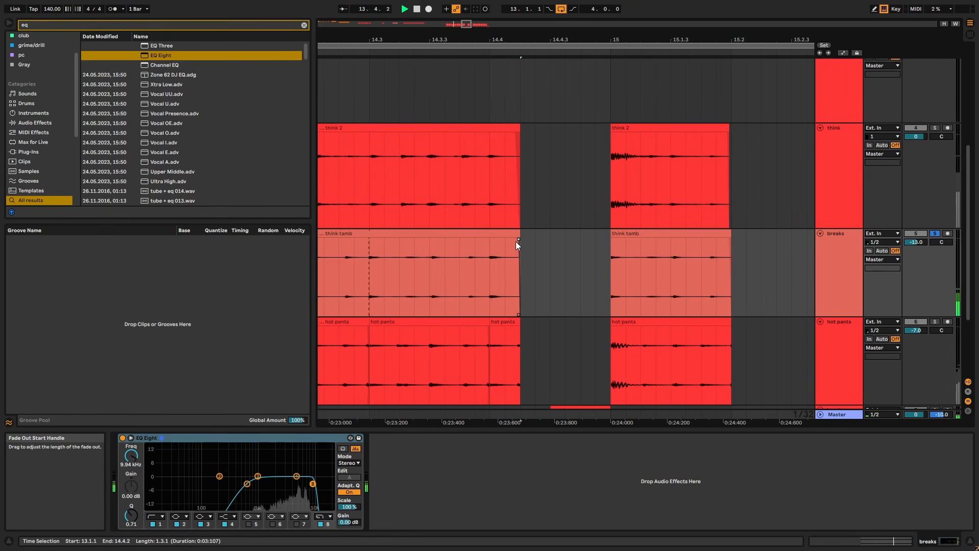
{"action": "left_click_drag", "start_coordinate": [794, 39], "coordinate": [391, 39]}
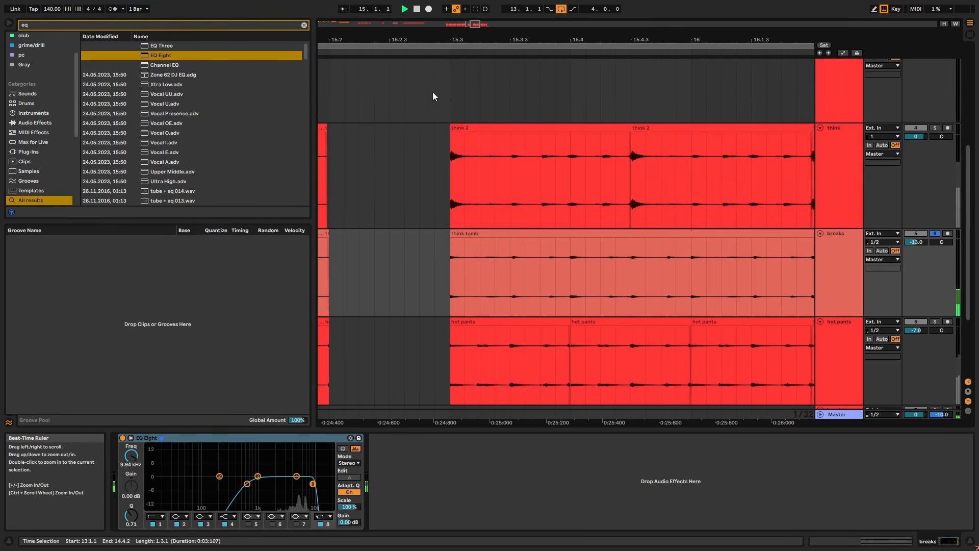
{"action": "left_click_drag", "start_coordinate": [553, 39], "coordinate": [232, 45]}
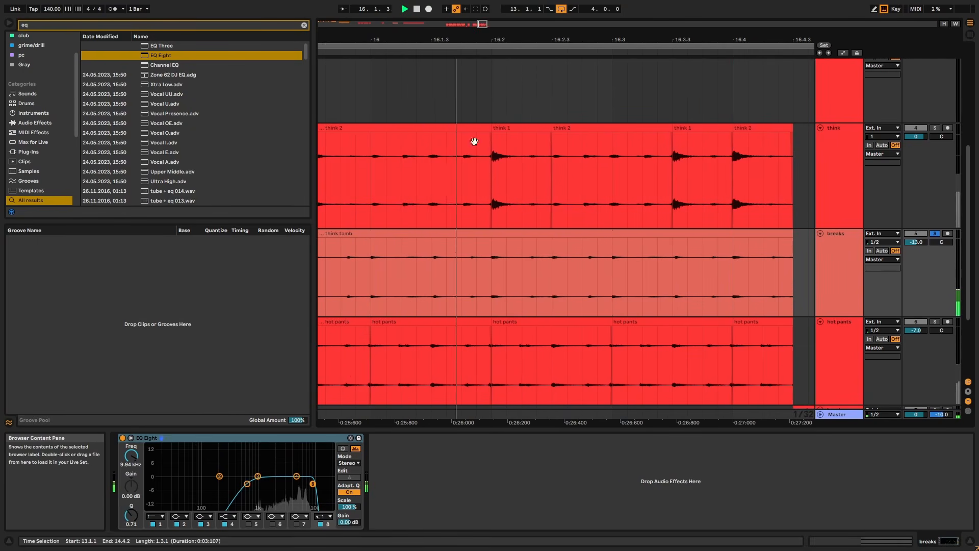
{"action": "left_click_drag", "start_coordinate": [791, 240], "coordinate": [790, 239]}
{"action": "left_click_drag", "start_coordinate": [693, 39], "coordinate": [692, 3]}
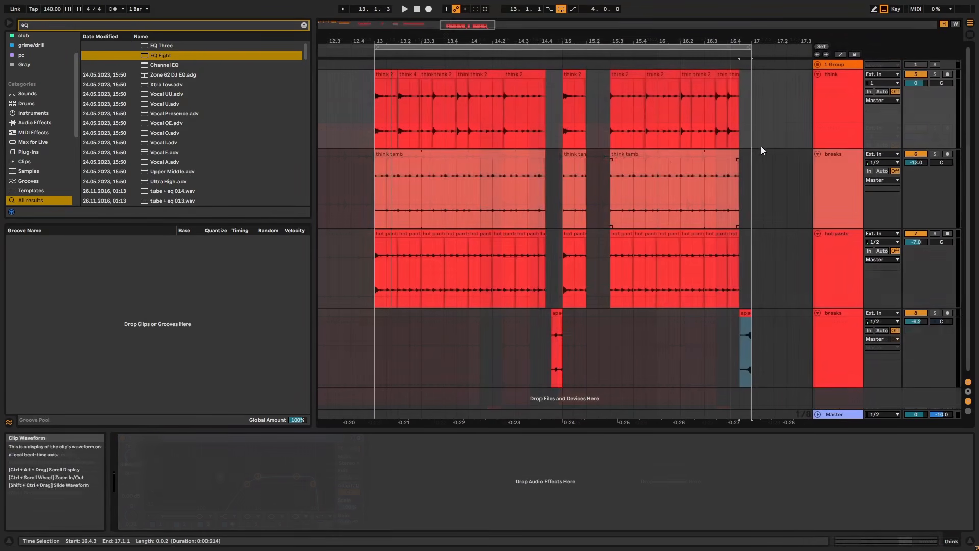
Group the think and tambourine tracks and rename the group THINK
{"action": "left_click", "coordinate": [824, 144]}
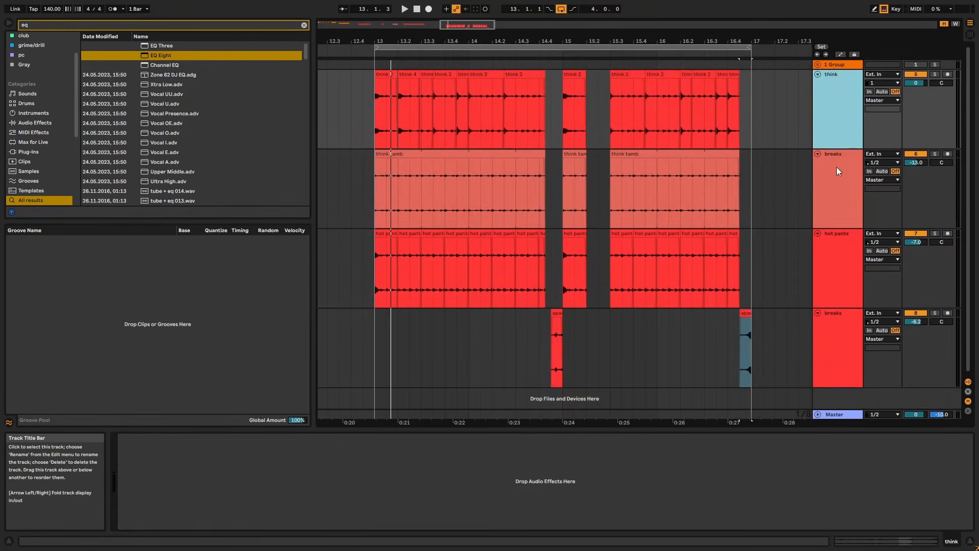
{"action": "left_click", "coordinate": [837, 184], "text": "shift"}
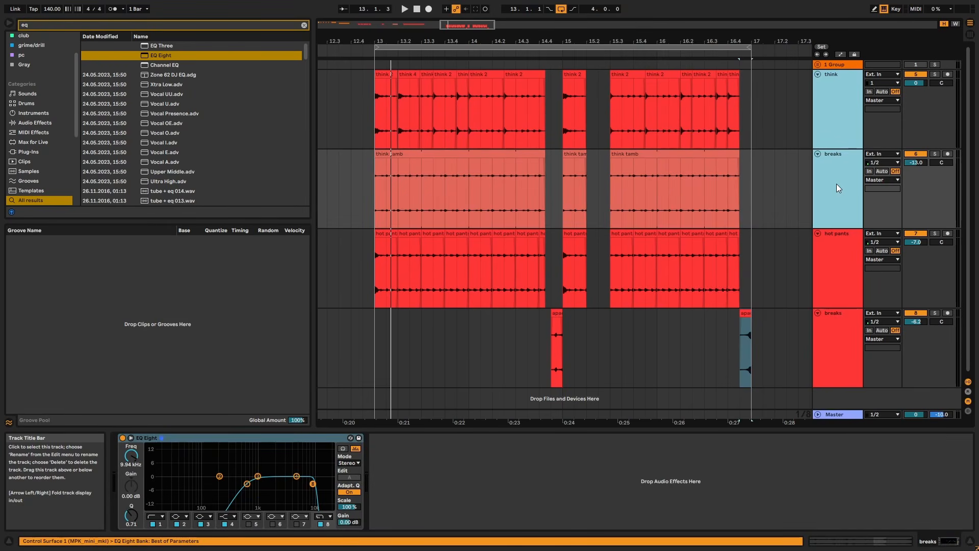
{"action": "key", "text": "ctrl+g"}
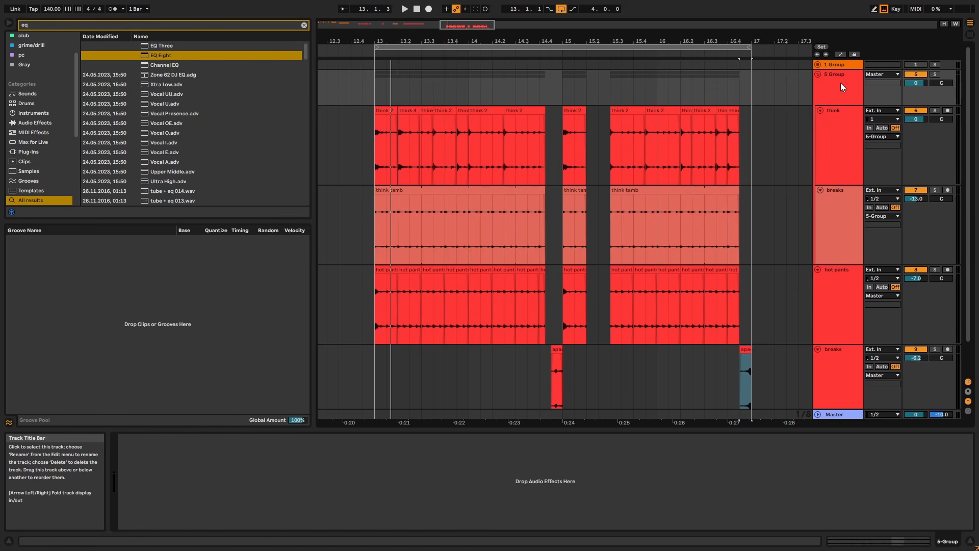
{"action": "key", "text": "Caps_Lock"}
{"action": "key", "text": "ctrl+r"}
{"action": "type", "text": "THINK"}
{"action": "key", "text": "Return"}
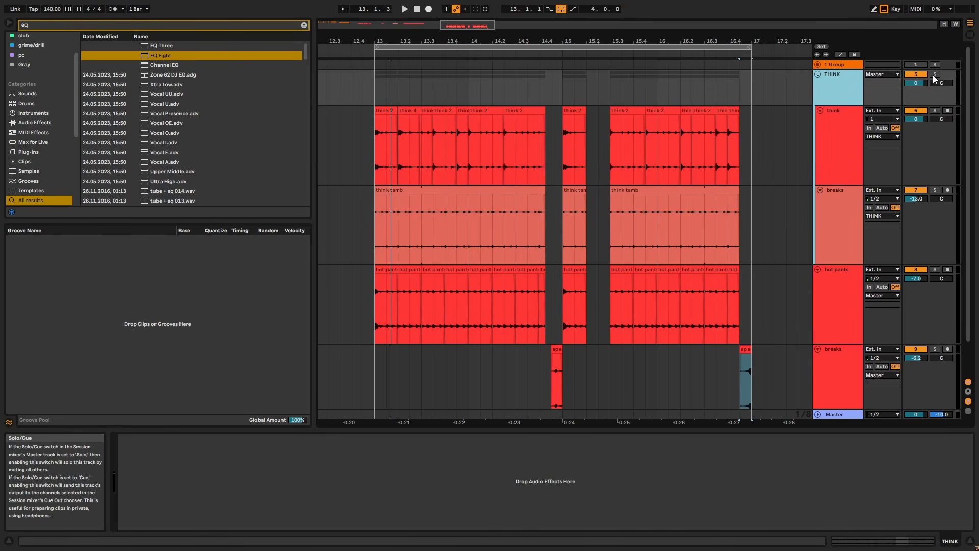
Search the browser for a saturation effect and load Saturator onto the THINK group
{"action": "key", "text": "ctrl+f"}
{"action": "type", "text": "SAT"}
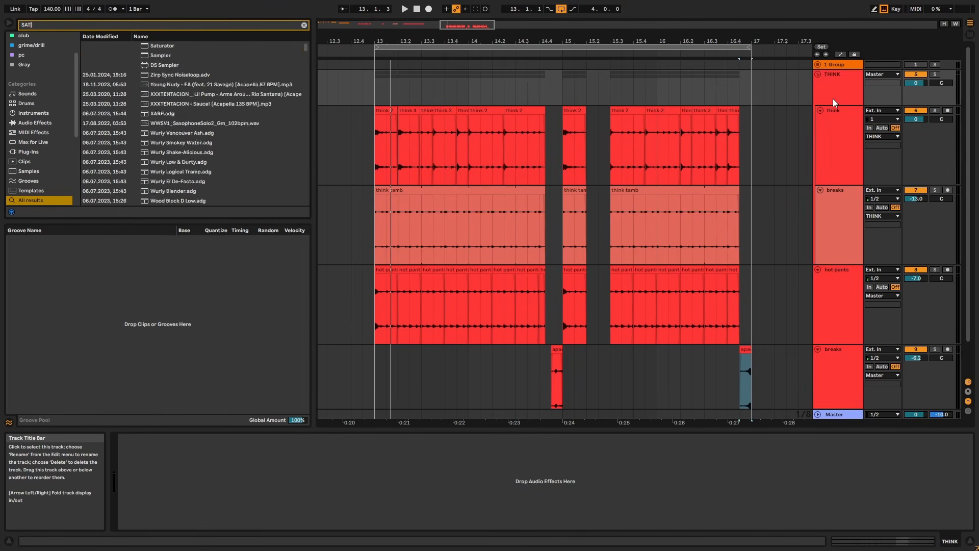
{"action": "type", "text": "URATION"}
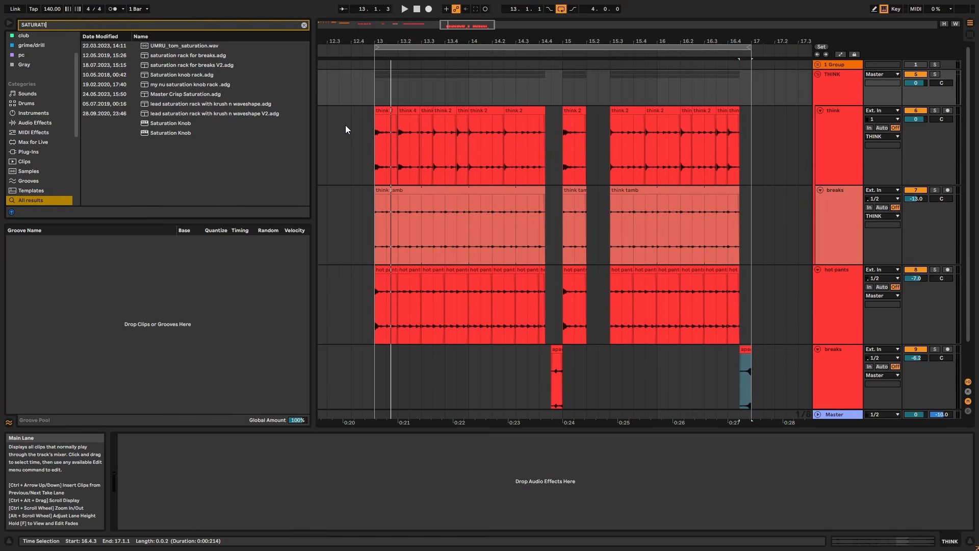
{"action": "key", "text": "BackSpace"}
{"action": "key", "text": "Down"}
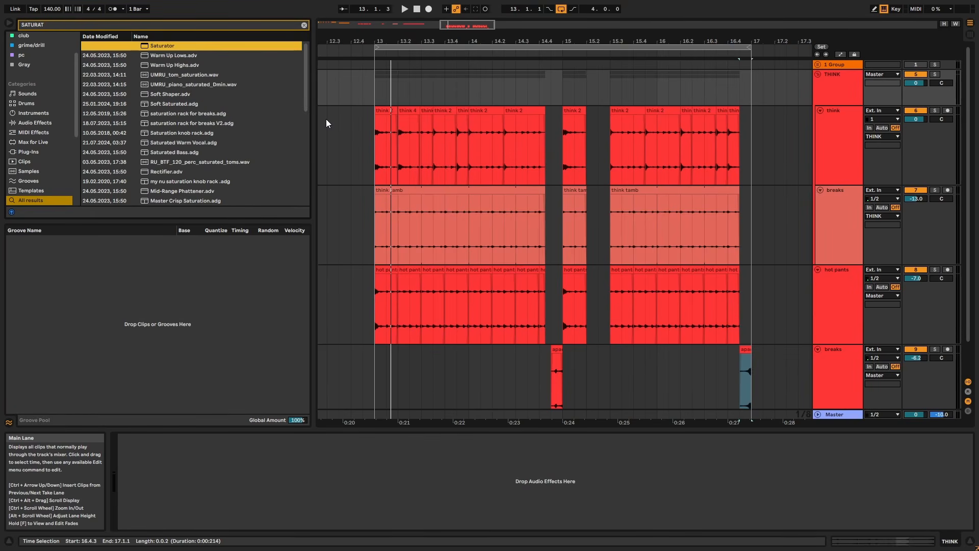
{"action": "key", "text": "Return"}
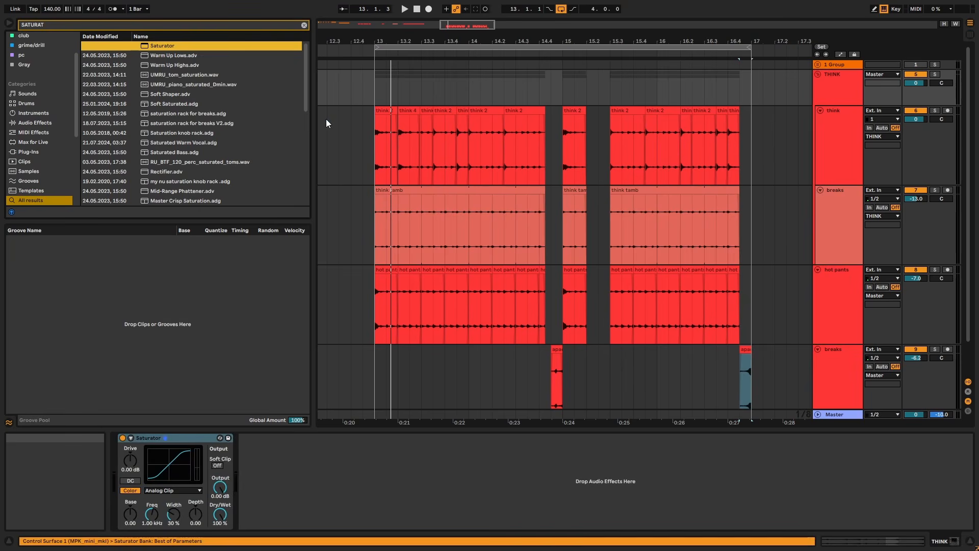
Turn off Saturator's Color option, lower its output to -18.9 dB and start playback
{"action": "left_click", "coordinate": [129, 490]}
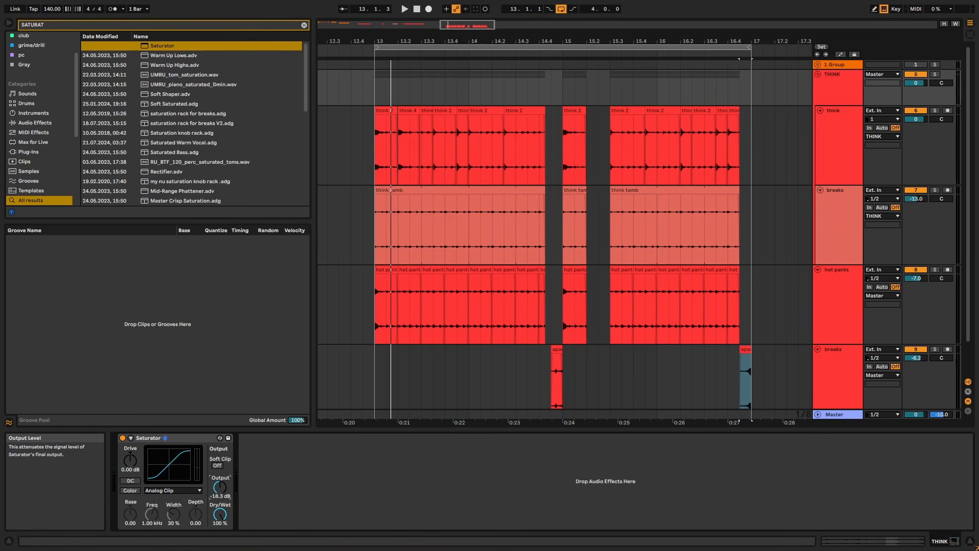
{"action": "left_click_drag", "start_coordinate": [219, 488], "coordinate": [220, 487]}
{"action": "key", "text": "space"}
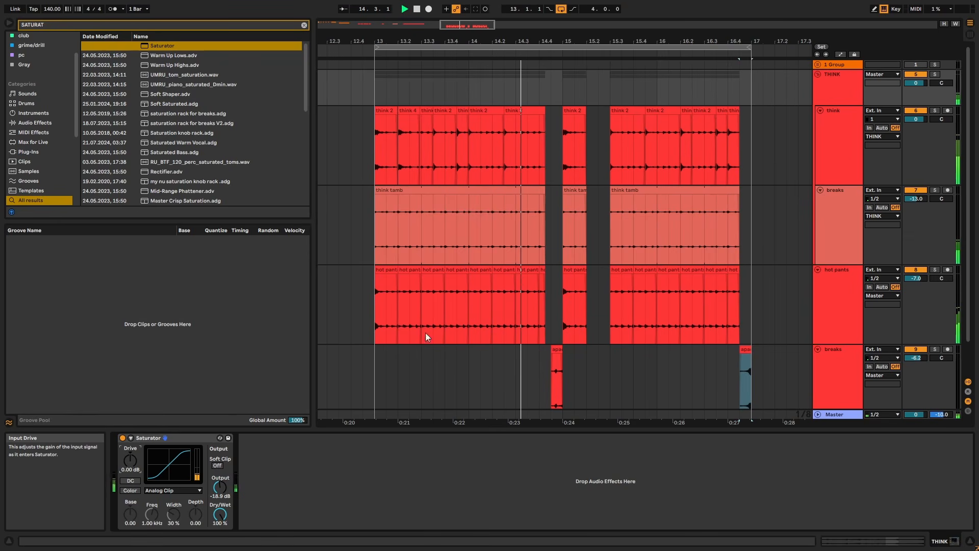
Solo the THINK group and raise Saturator's drive to 28.0 dB
{"action": "left_click", "coordinate": [935, 75]}
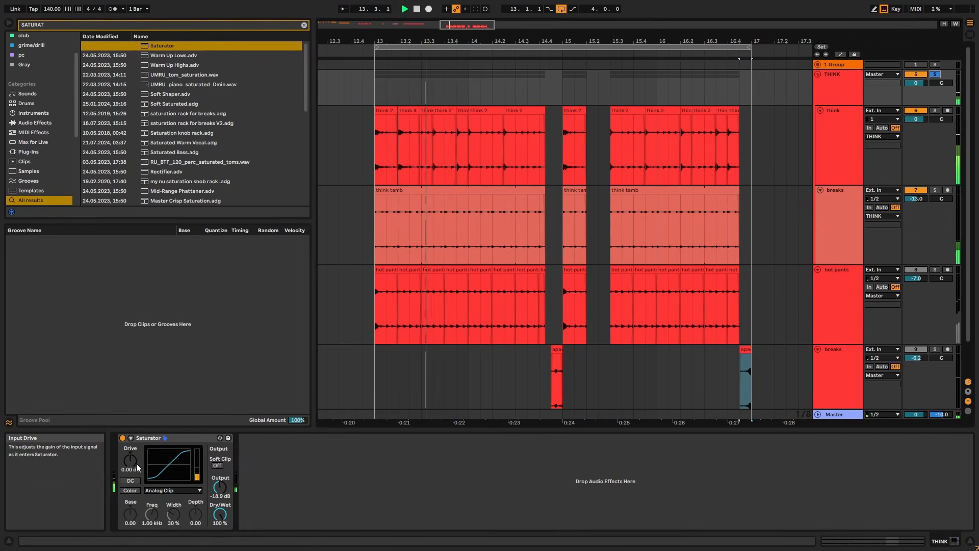
{"action": "left_click_drag", "start_coordinate": [130, 460], "coordinate": [130, 446]}
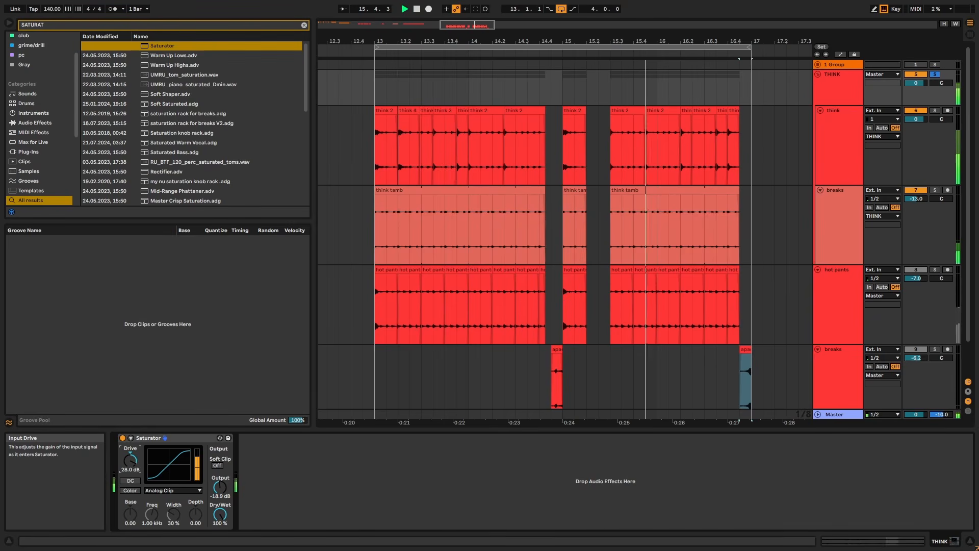
Lower Saturator's Dry/Wet on the THINK group to 15.9% and compare the sound with the effect bypassed
{"action": "left_click_drag", "start_coordinate": [220, 514], "coordinate": [220, 533]}
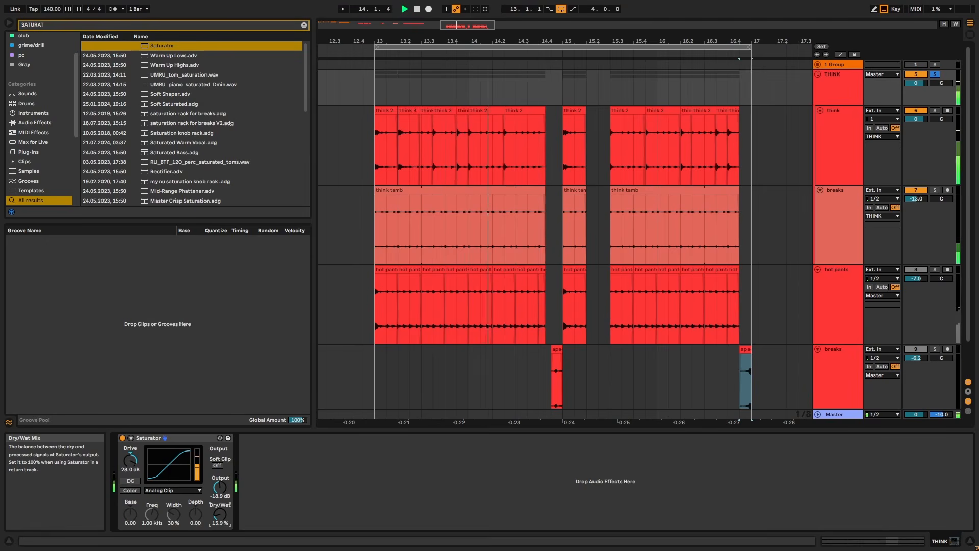
{"action": "left_click", "coordinate": [123, 438]}
{"action": "left_click", "coordinate": [123, 439]}
Search the browser for an EQ and load EQ Eight after Saturator on the THINK group
{"action": "key", "text": "ctrl+f"}
{"action": "type", "text": "EQ"}
{"action": "key", "text": "Down"}
{"action": "key", "text": "Return"}
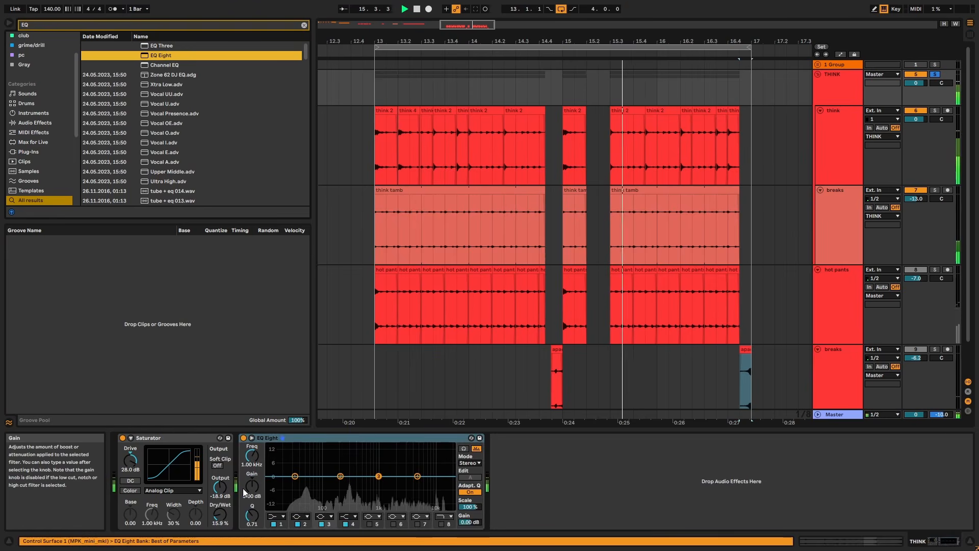
Set EQ Eight's first band to a steep low cut at 80 Hz and its third band to -1.87 dB at 11.1 kHz, Q 2.28
{"action": "left_click", "coordinate": [271, 516]}
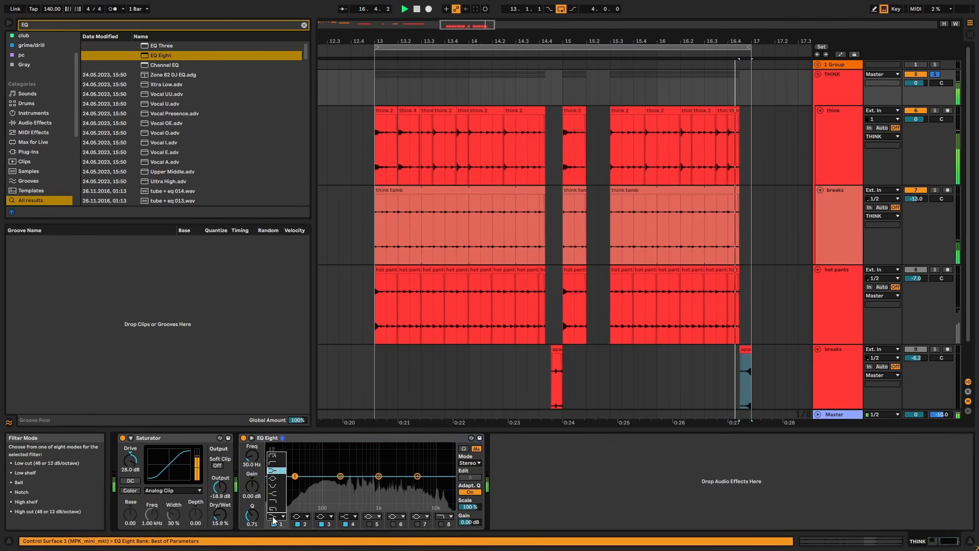
{"action": "left_click", "coordinate": [275, 456]}
{"action": "left_click", "coordinate": [251, 465]}
{"action": "type", "text": "80"}
{"action": "key", "text": "Return"}
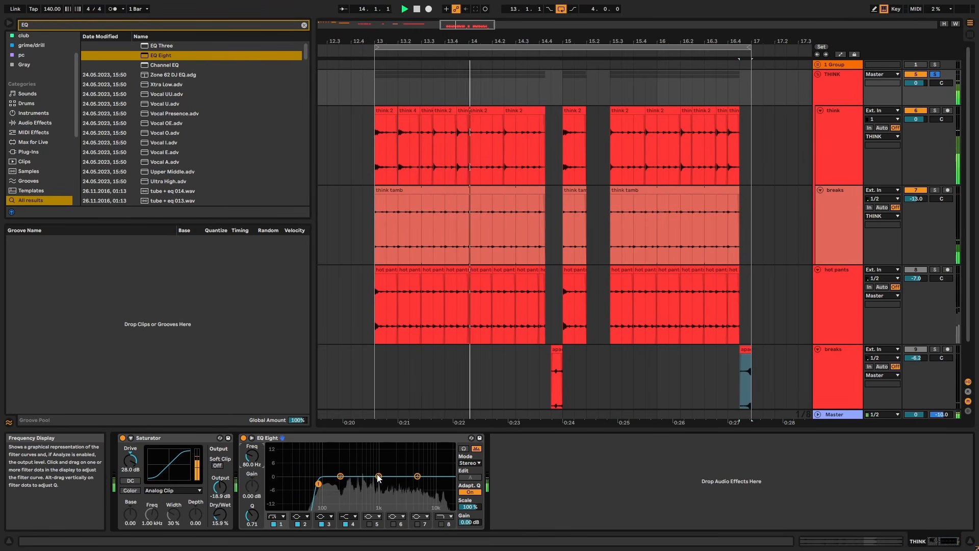
{"action": "left_click_drag", "start_coordinate": [378, 476], "coordinate": [436, 471]}
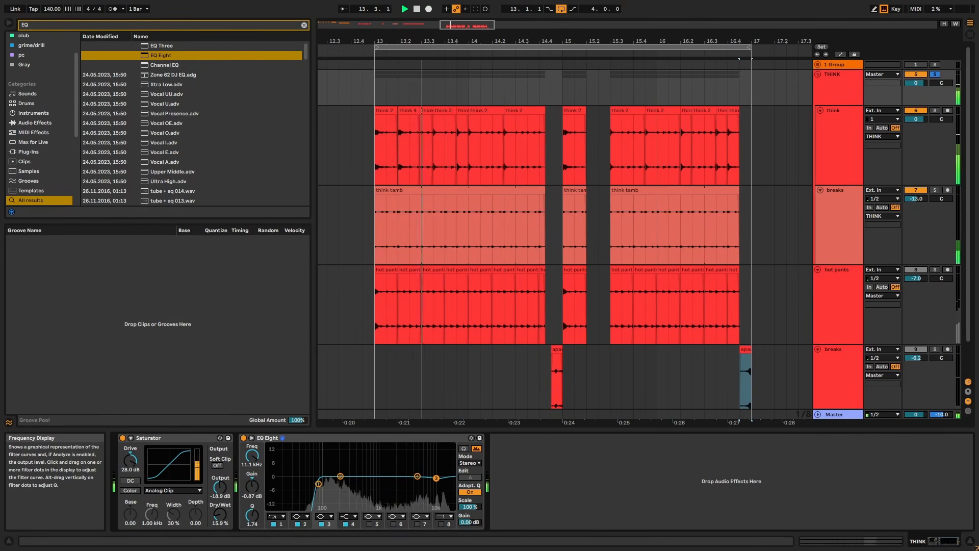
{"action": "left_click_drag", "start_coordinate": [252, 485], "coordinate": [252, 509]}
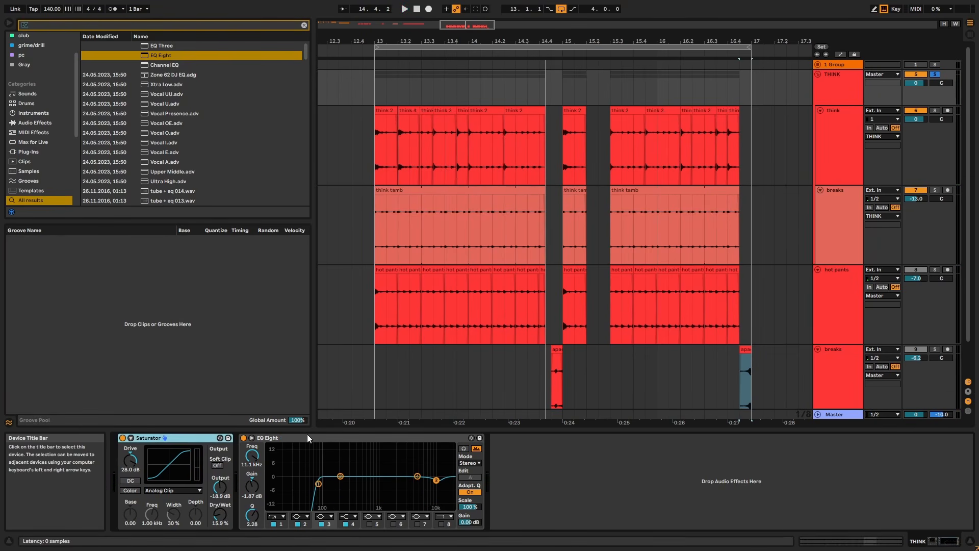
Copy Saturator and EQ Eight from the THINK group to the hot pants track, solo that track and play from its first clip
{"action": "left_click", "coordinate": [308, 435], "text": "shift"}
{"action": "left_click_drag", "start_coordinate": [446, 318], "coordinate": [451, 308]}
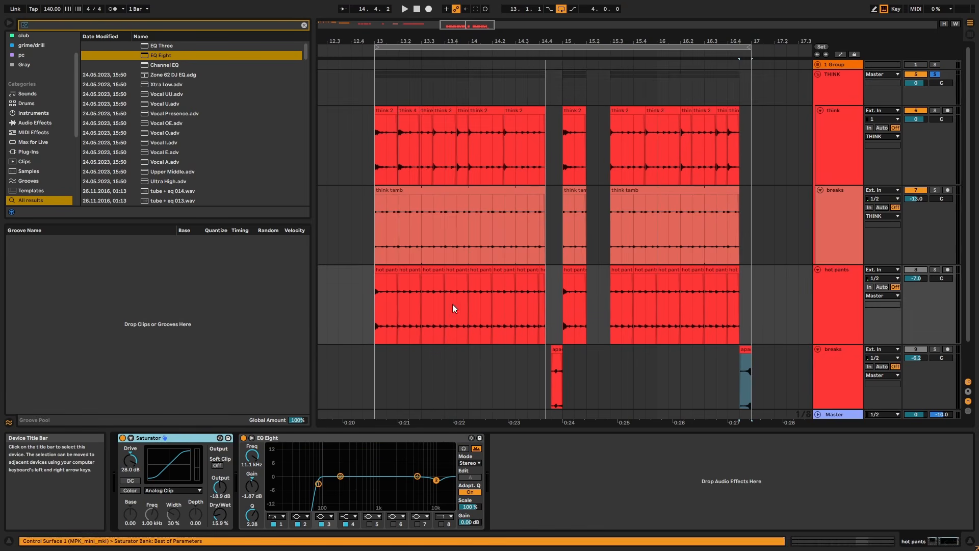
{"action": "left_click", "coordinate": [935, 270]}
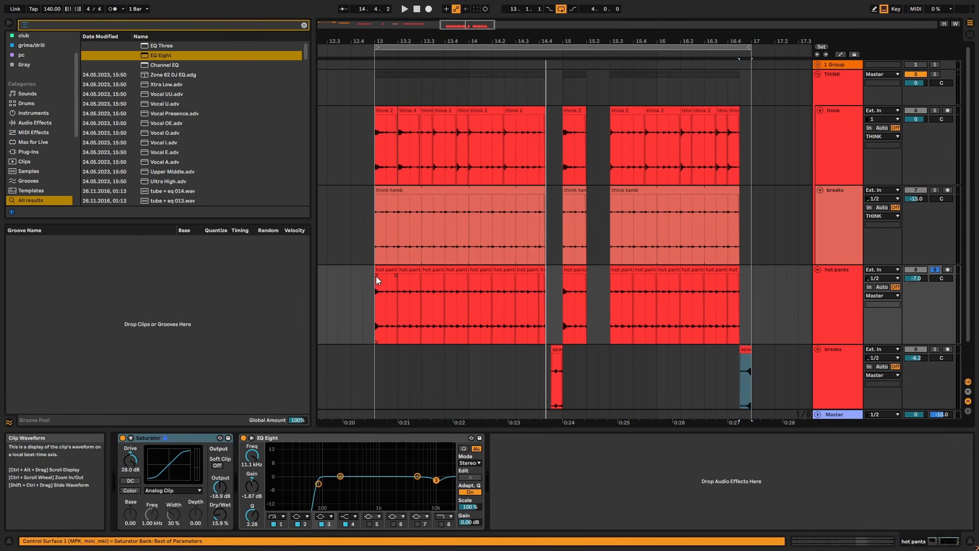
{"action": "left_click", "coordinate": [376, 280]}
{"action": "key", "text": "space"}
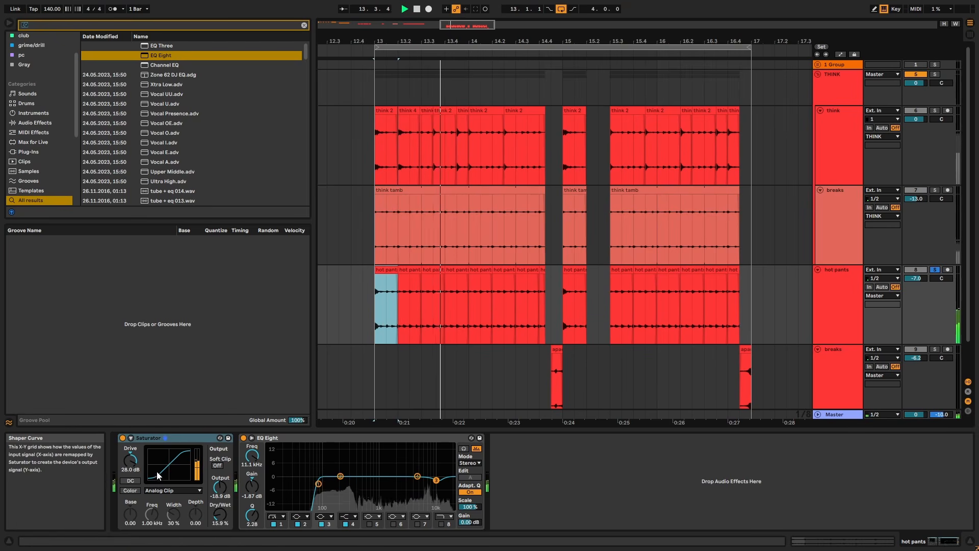
Set Saturator's drive on the hot pants track to 23.1 dB while auditioning the soloed loop
{"action": "key", "text": "space"}
{"action": "key", "text": "space"}
{"action": "left_click_drag", "start_coordinate": [135, 466], "coordinate": [135, 477]}
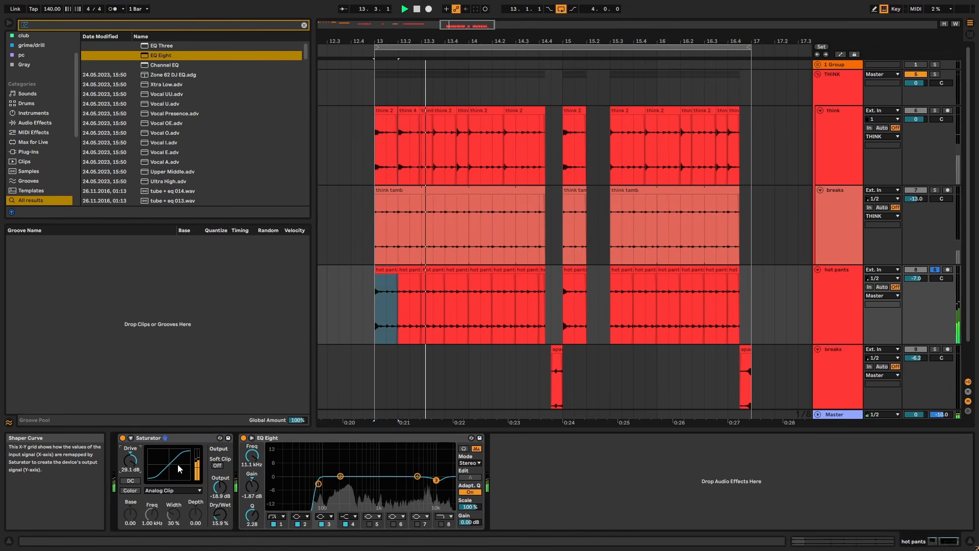
{"action": "key", "text": "Down"}
{"action": "key", "text": "space"}
{"action": "key", "text": "space"}
{"action": "key", "text": "space"}
{"action": "key", "text": "space"}
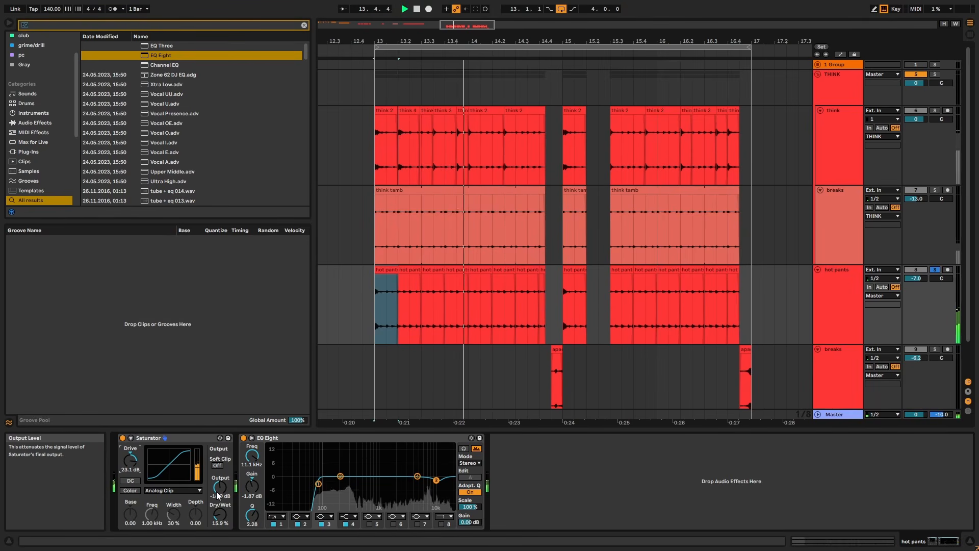
{"action": "key", "text": "space"}
{"action": "key", "text": "space"}
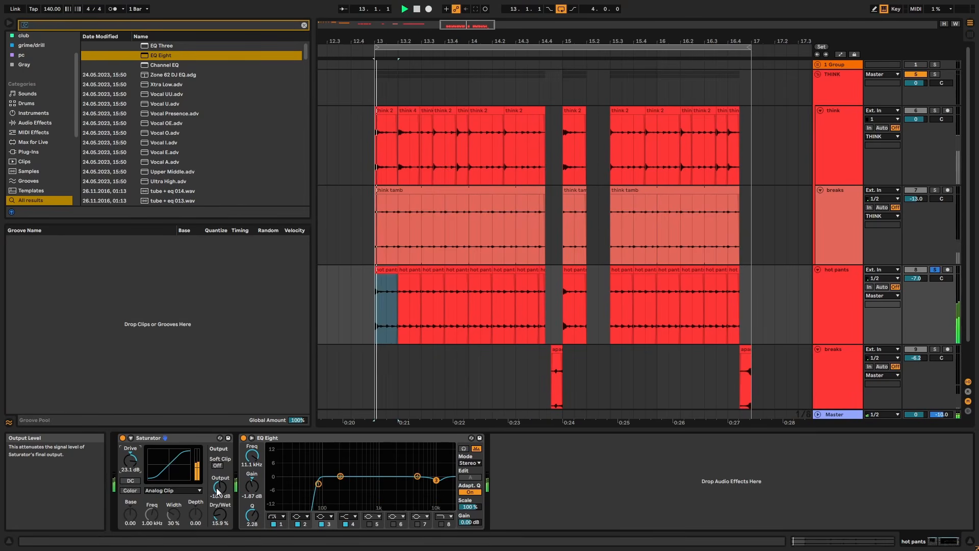
{"action": "key", "text": "space"}
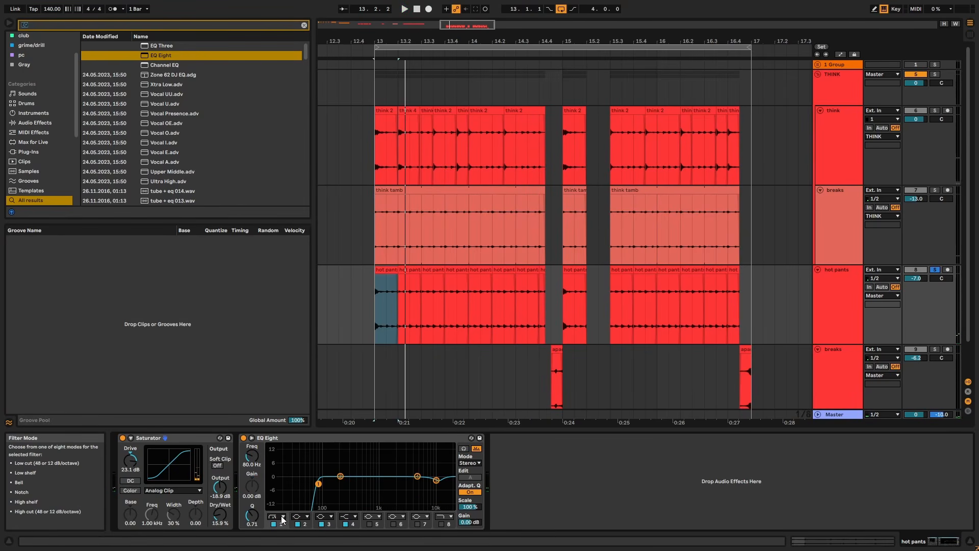
Switch the first EQ Eight band on hot pants to the 12 dB/octave low cut and raise its frequency to 2.16 kHz
{"action": "left_click", "coordinate": [281, 517]}
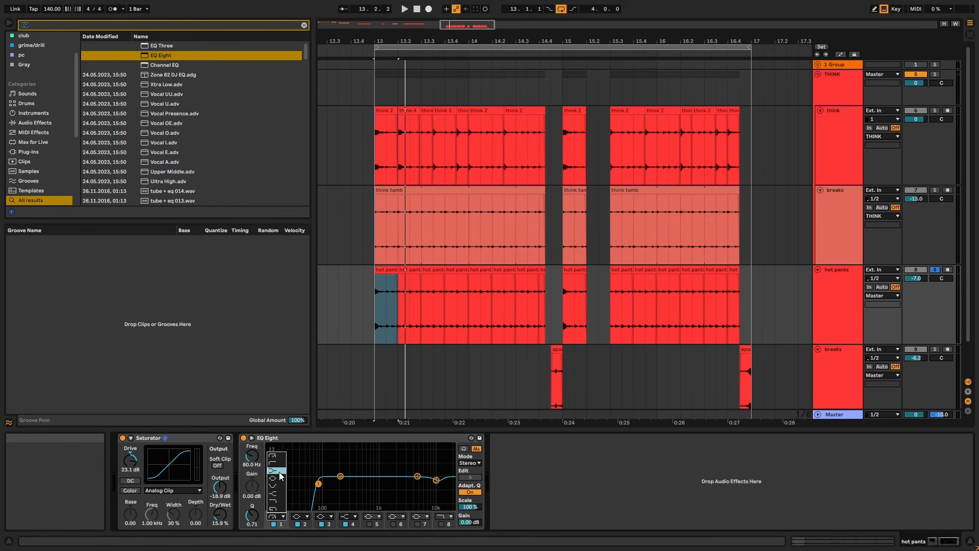
{"action": "left_click", "coordinate": [279, 465]}
{"action": "key", "text": "space"}
{"action": "left_click_drag", "start_coordinate": [254, 460], "coordinate": [254, 421]}
{"action": "key", "text": "space"}
{"action": "key", "text": "space"}
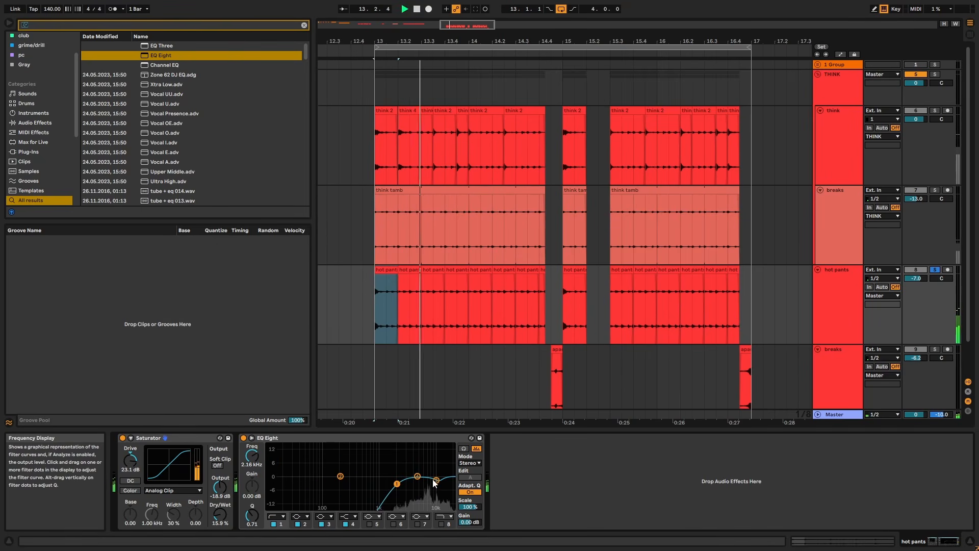
Move the third EQ Eight band on hot pants to 7.26 kHz with -2.11 dB gain and a Q of 4.08
{"action": "mouse_move", "coordinate": [436, 480]}
{"action": "left_mouse_down"}
{"action": "mouse_move", "coordinate": [428, 454]}
{"action": "mouse_move", "coordinate": [426, 478]}
{"action": "left_mouse_up"}
{"action": "key", "text": "space"}
{"action": "key", "text": "space"}
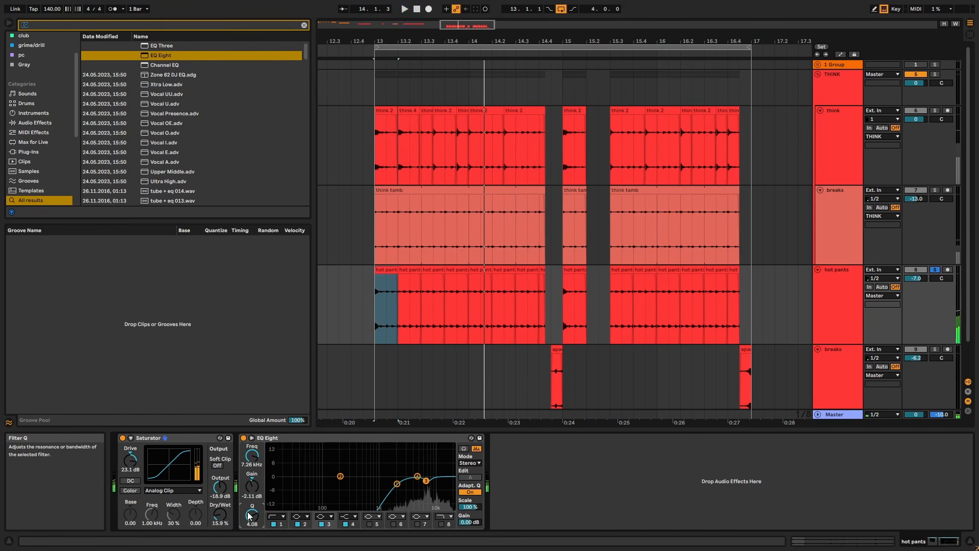
Compare the hot pants loop with Saturator and EQ Eight bypassed together and with both active
{"action": "left_click", "coordinate": [281, 439]}
{"action": "left_click", "coordinate": [191, 438], "text": "shift"}
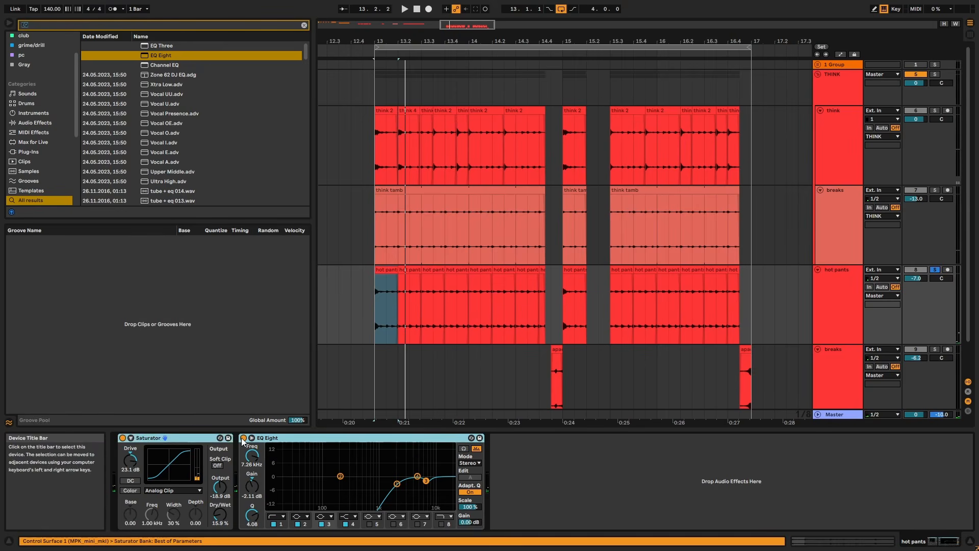
{"action": "left_click", "coordinate": [243, 439]}
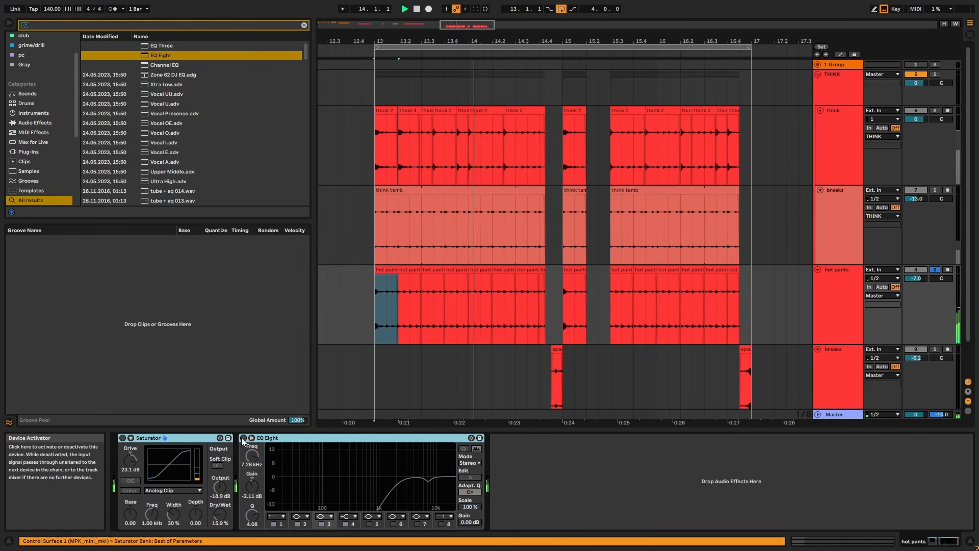
{"action": "left_click", "coordinate": [243, 439]}
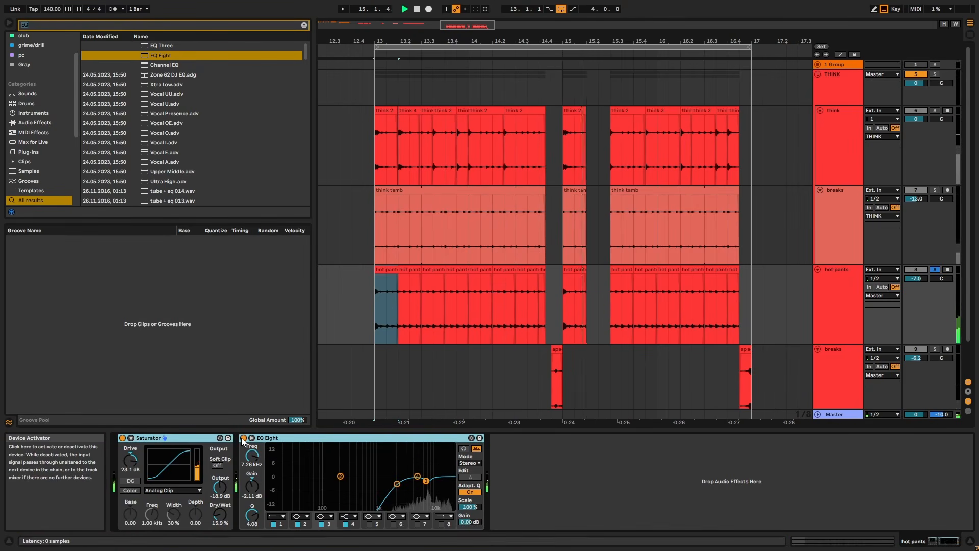
Solo the apache breaks track, copy Saturator from hot pants onto it and play from the first apache clip
{"action": "left_click", "coordinate": [842, 294]}
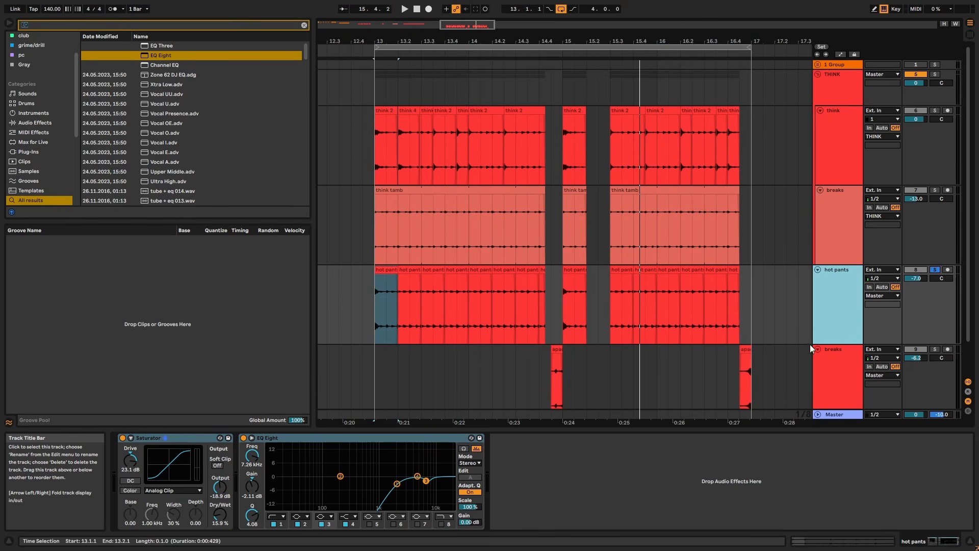
{"action": "left_click", "coordinate": [837, 386]}
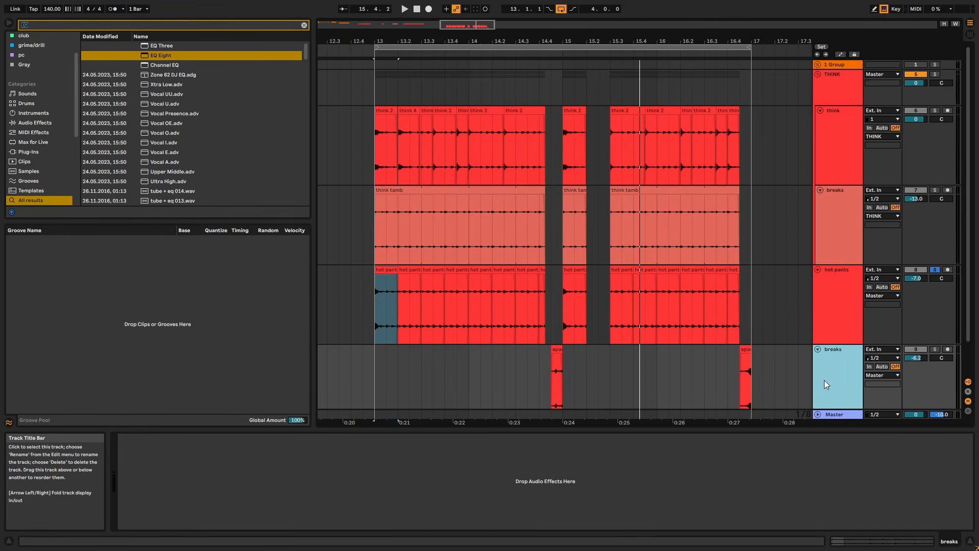
{"action": "left_click", "coordinate": [939, 349]}
{"action": "left_click", "coordinate": [850, 332]}
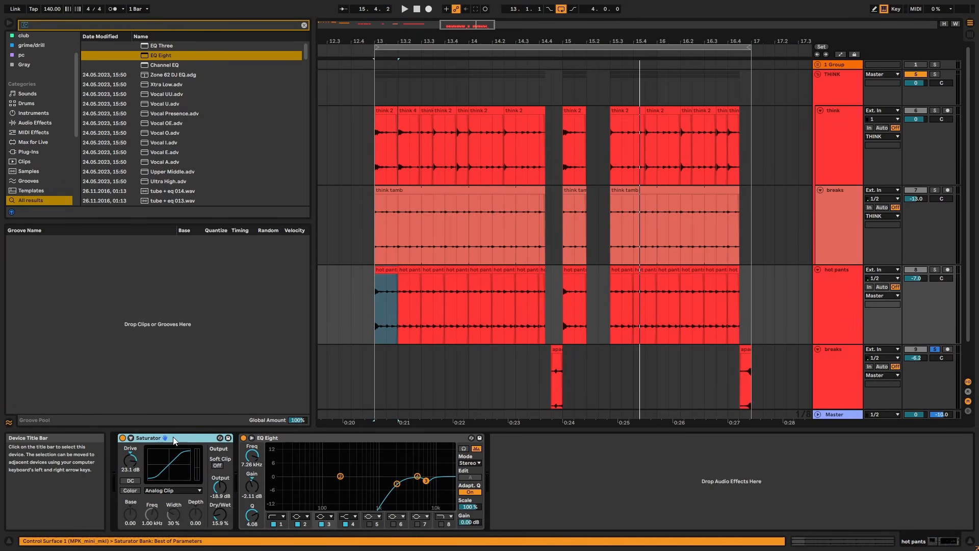
{"action": "left_click", "coordinate": [551, 382]}
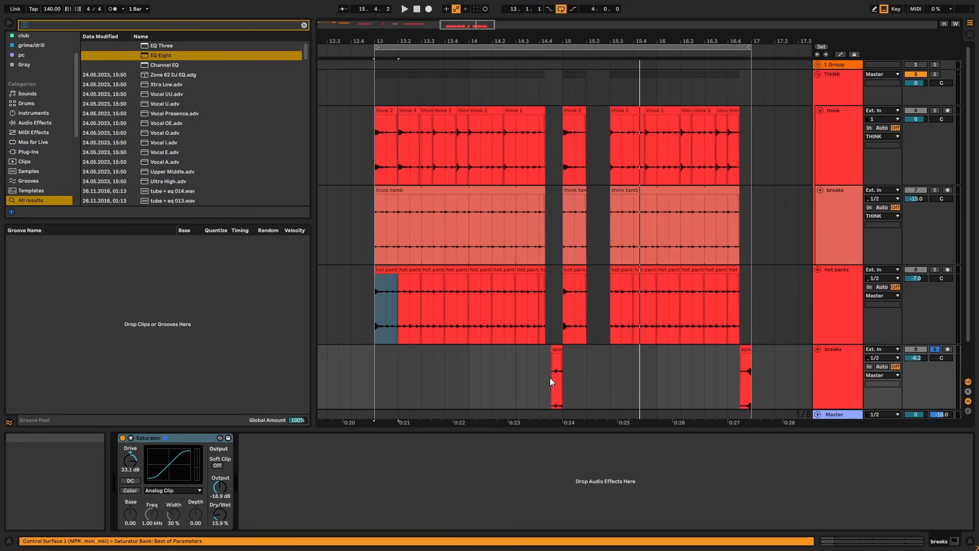
{"action": "left_click", "coordinate": [556, 352]}
{"action": "key", "text": "space"}
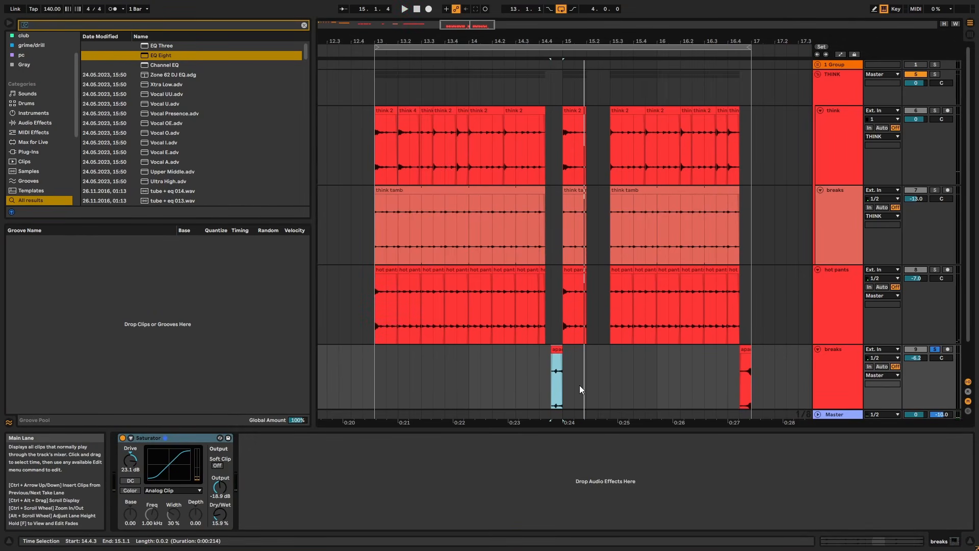
Load the OTT preset after Saturator on the apache breaks track and reduce its amount to 17%
{"action": "type", "text": "OTT"}
{"action": "key", "text": "Down"}
{"action": "key", "text": "Return"}
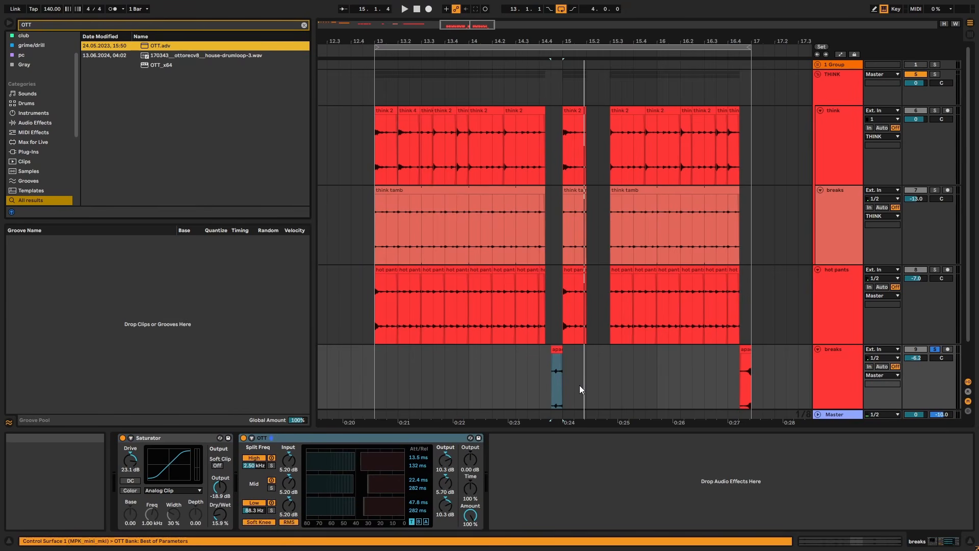
{"action": "left_click_drag", "start_coordinate": [469, 517], "coordinate": [470, 544]}
{"action": "key", "text": "space"}
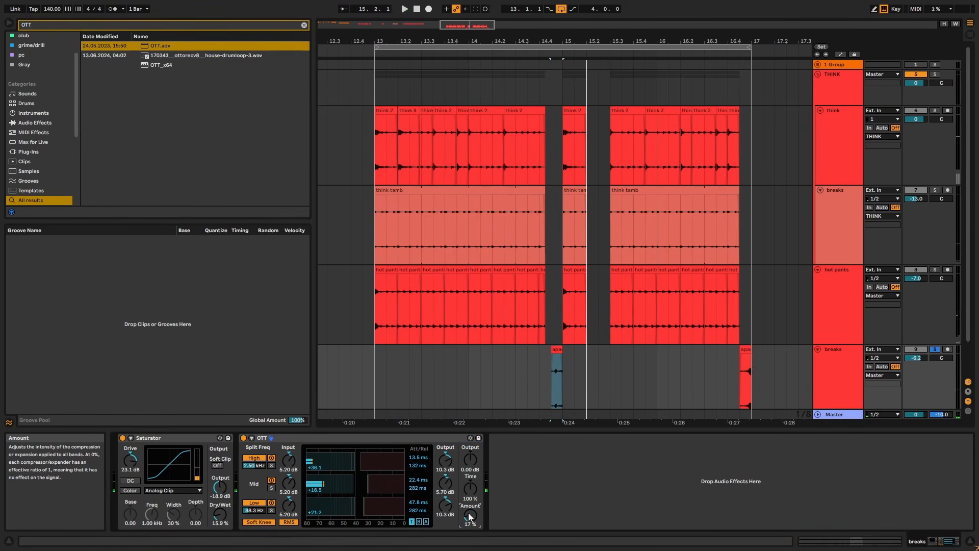
{"action": "key", "text": "space"}
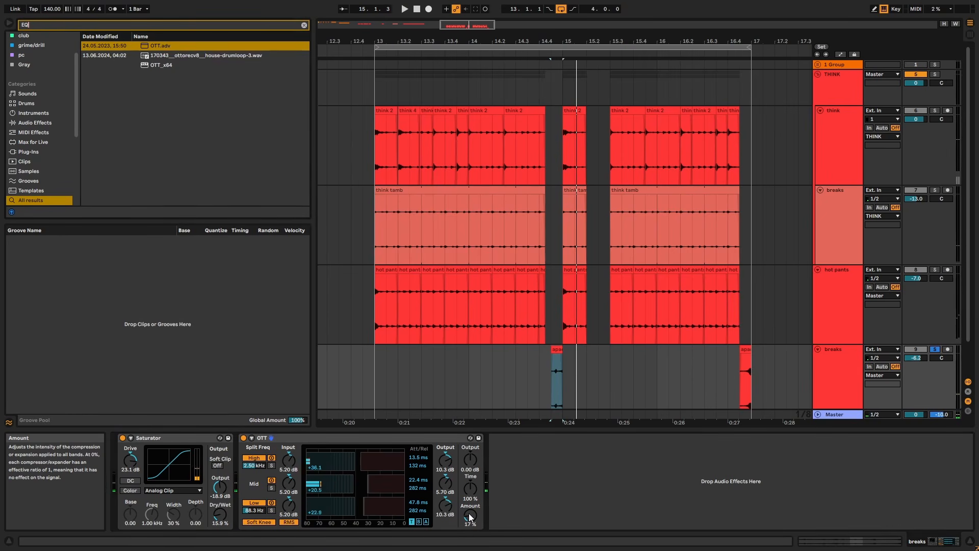
Add EQ Eight after OTT on the apache breaks track and set its first band to a low cut at 177 Hz
{"action": "key", "text": "Down"}
{"action": "key", "text": "Down"}
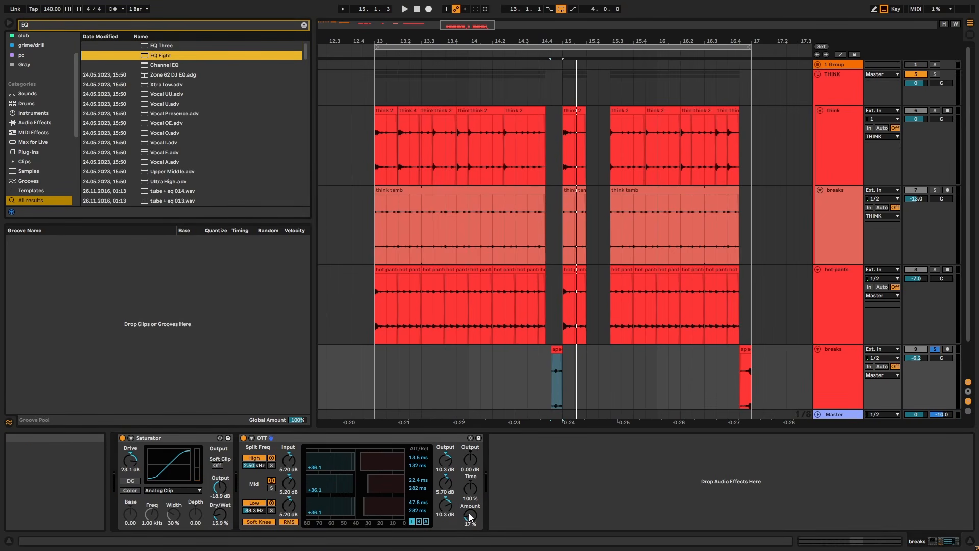
{"action": "key", "text": "Return"}
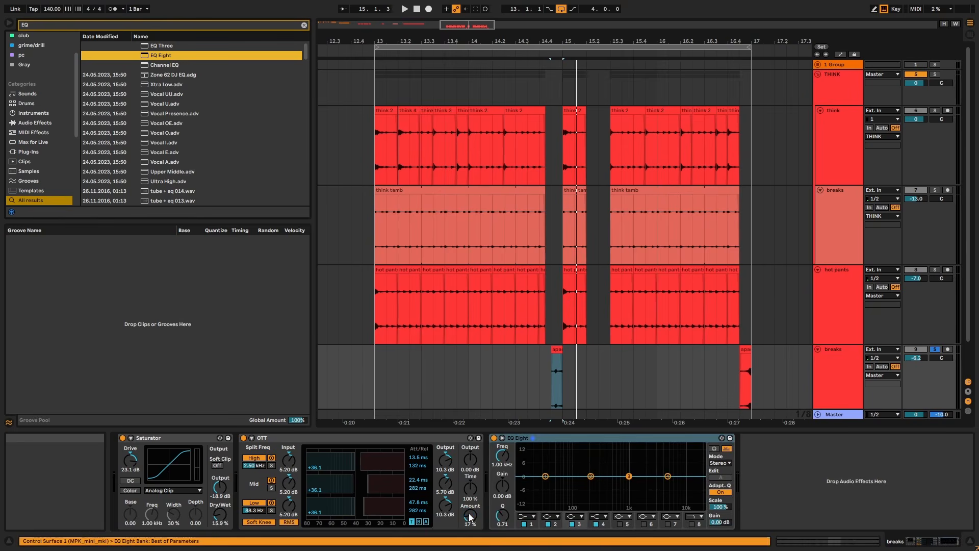
{"action": "left_click", "coordinate": [532, 519]}
{"action": "left_click", "coordinate": [527, 470]}
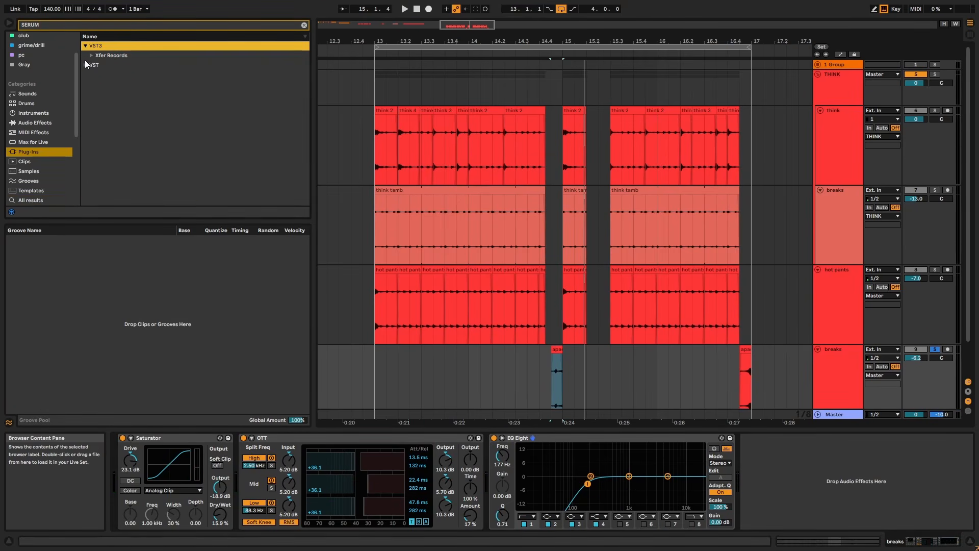
Load SerumFX on the apache breaks track, enable its Phaser and audition the result
{"action": "left_click", "coordinate": [85, 57]}
{"action": "double_click", "coordinate": [108, 66]}
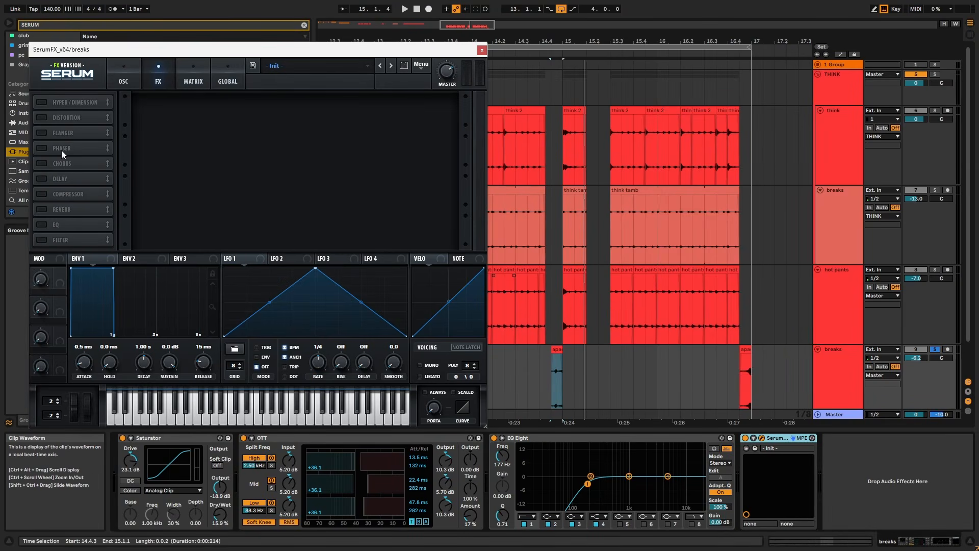
{"action": "left_click", "coordinate": [42, 148]}
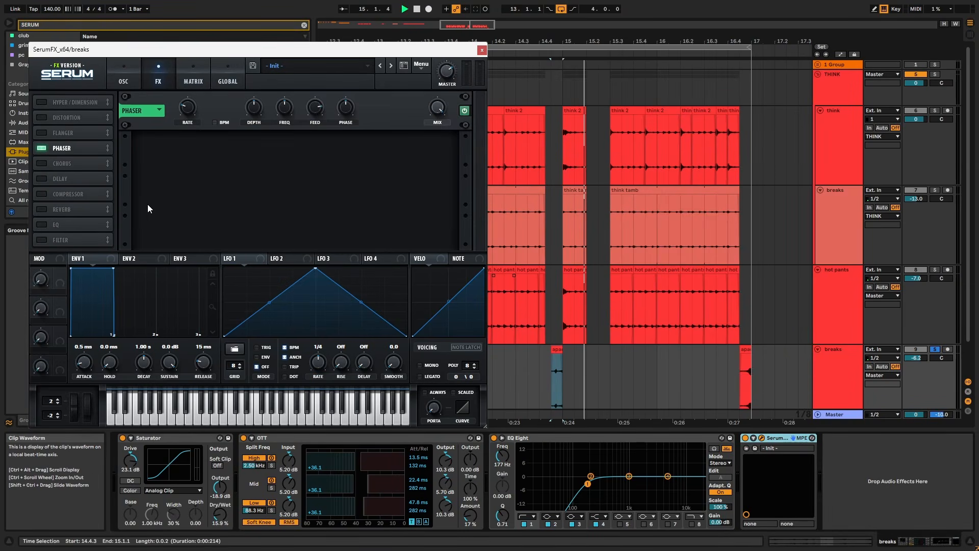
{"action": "left_click", "coordinate": [438, 111]}
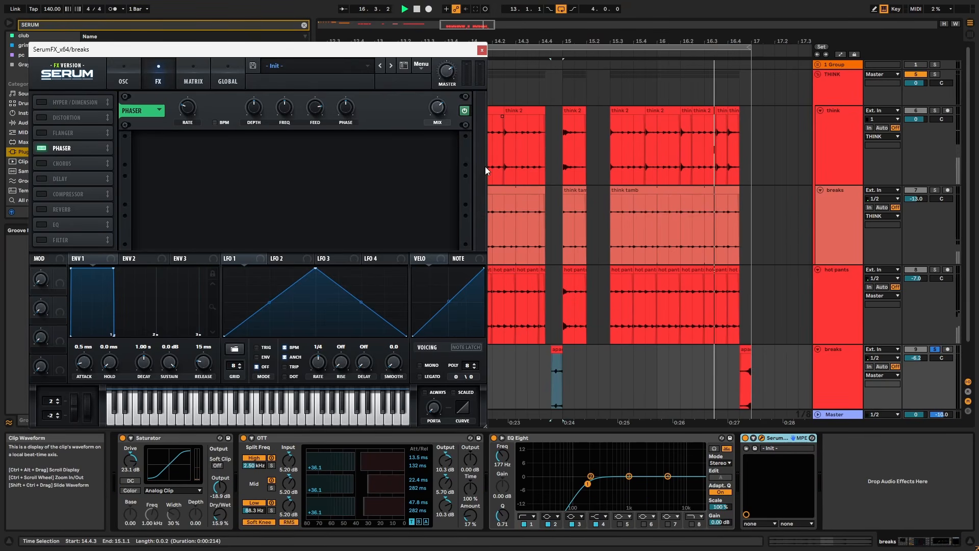
{"action": "key", "text": "space"}
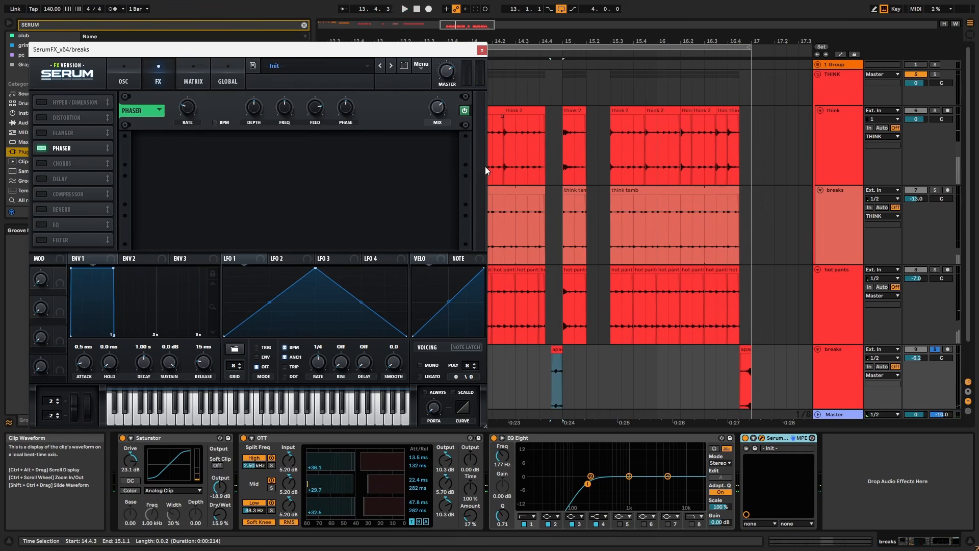
Close the SerumFX window, find the Echo effect and load it after SerumFX on the apache breaks track, auditioning the result
{"action": "left_click", "coordinate": [482, 50]}
{"action": "key", "text": "ctrl+f"}
{"action": "key", "text": "Caps_Lock"}
{"action": "type", "text": "echo"}
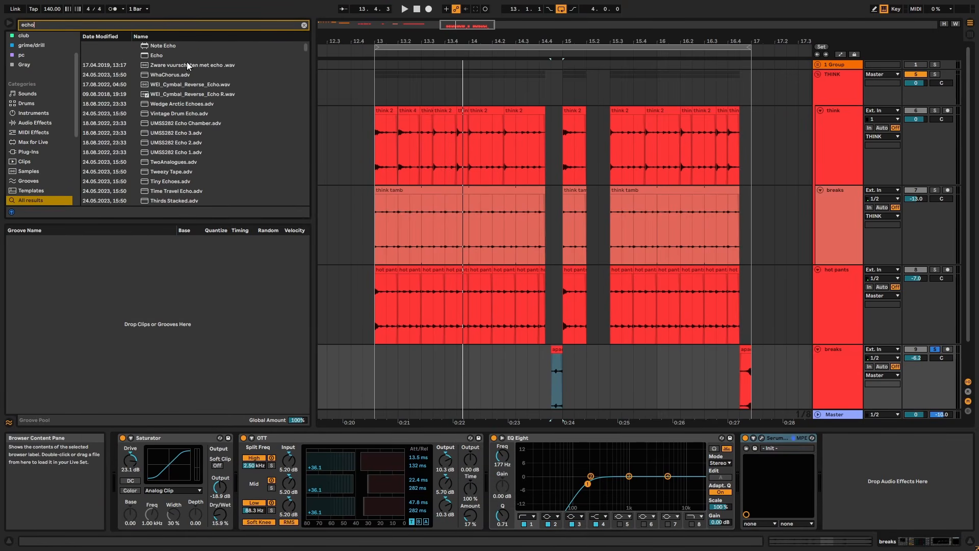
{"action": "double_click", "coordinate": [187, 56]}
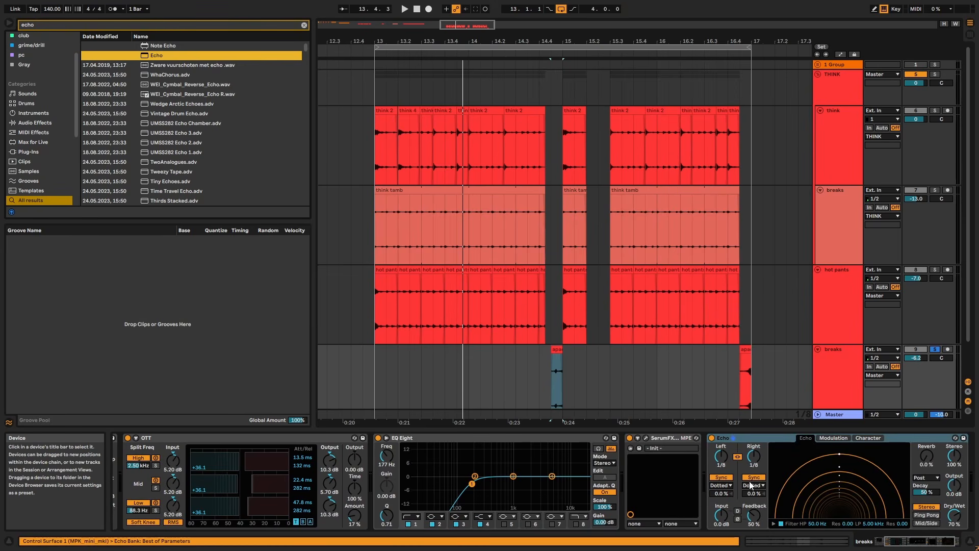
{"action": "key", "text": "space"}
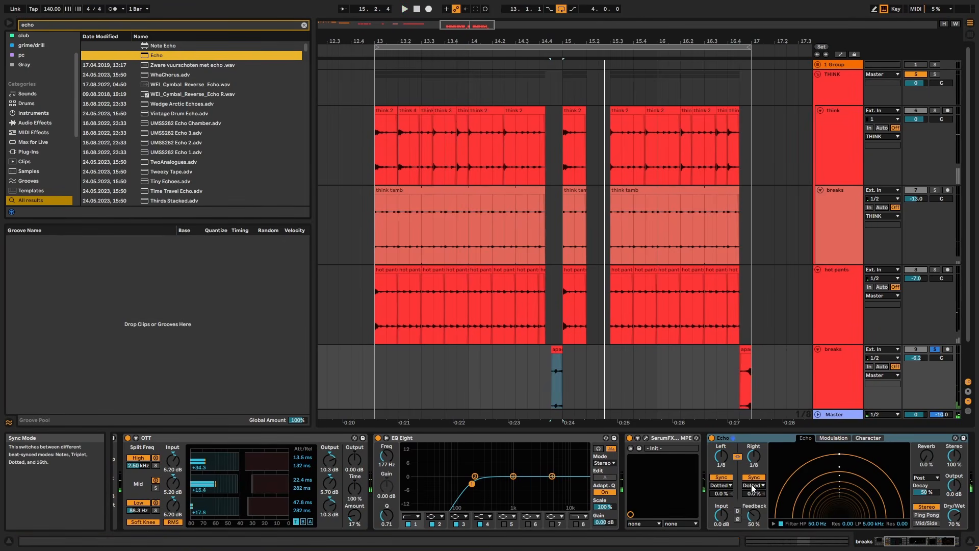
Set Echo's sync mode to Notes with 1/16 delay times on both channels and reduce its dry/wet amount
{"action": "left_click", "coordinate": [753, 486]}
{"action": "left_click", "coordinate": [751, 493]}
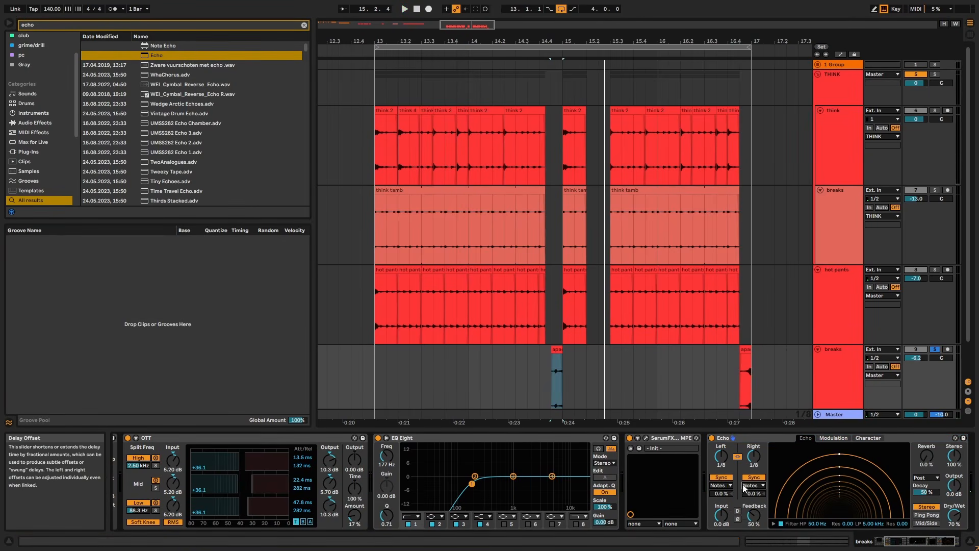
{"action": "key", "text": "Down"}
{"action": "key", "text": "space"}
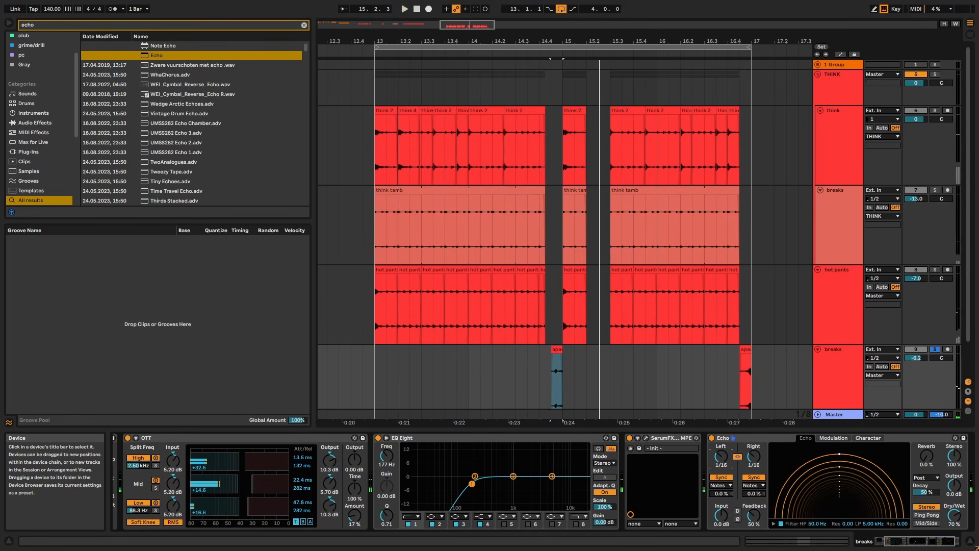
{"action": "left_click_drag", "start_coordinate": [954, 517], "coordinate": [955, 533]}
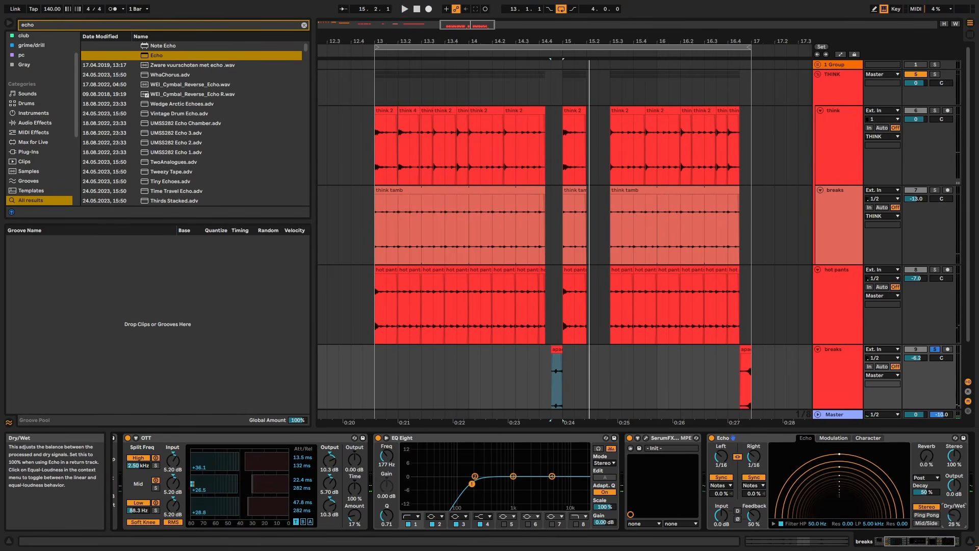
Audition the apache breaks through the Echo effect with repeated playback
{"action": "key", "text": "space"}
{"action": "key", "text": "space"}
{"action": "key", "text": "space"}
{"action": "key", "text": "space"}
{"action": "key", "text": "space"}
{"action": "key", "text": "space"}
{"action": "key", "text": "space"}
{"action": "key", "text": "space"}
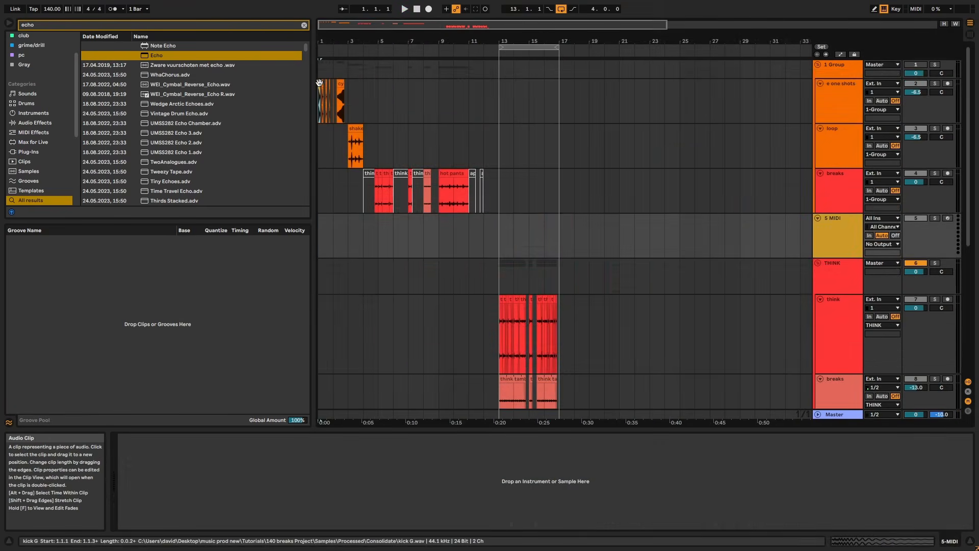
Load the kick G sample onto the MIDI track in 1-Shot mode, with Fade In at 0.00 ms and Snap off
{"action": "left_click_drag", "start_coordinate": [319, 83], "coordinate": [220, 459]}
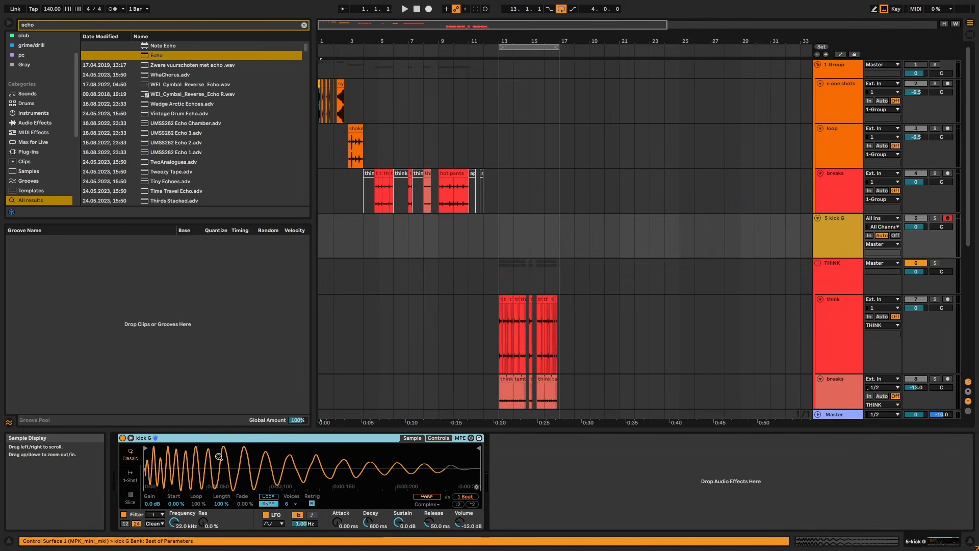
{"action": "left_click", "coordinate": [123, 475]}
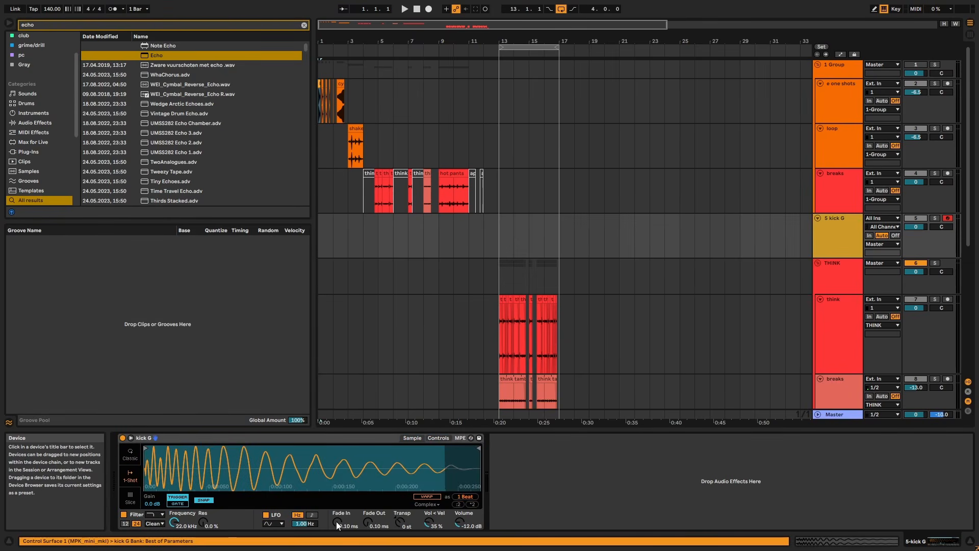
{"action": "left_click_drag", "start_coordinate": [335, 521], "coordinate": [335, 530]}
{"action": "left_click", "coordinate": [204, 501]}
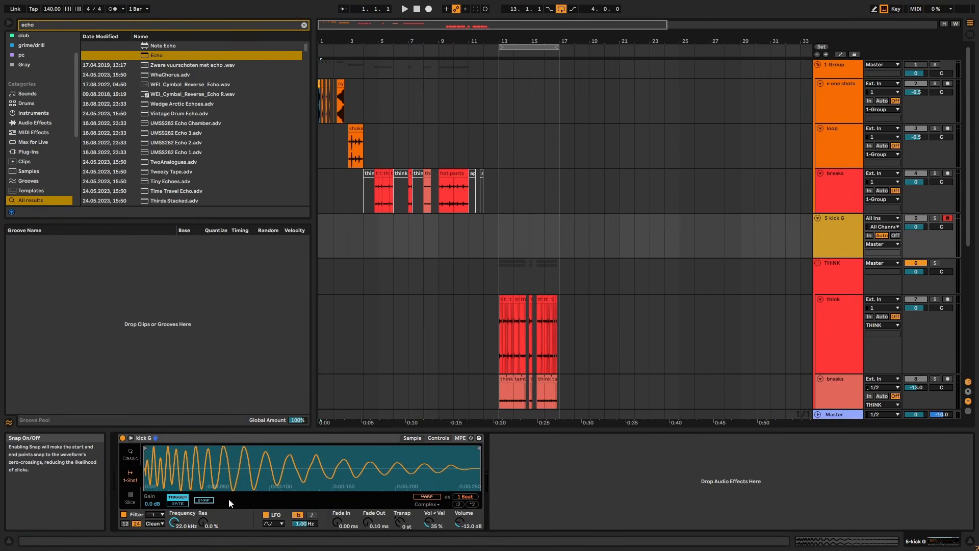
Color the kick G track light orange and lower its volume to -5.0 dB
{"action": "key", "text": "z"}
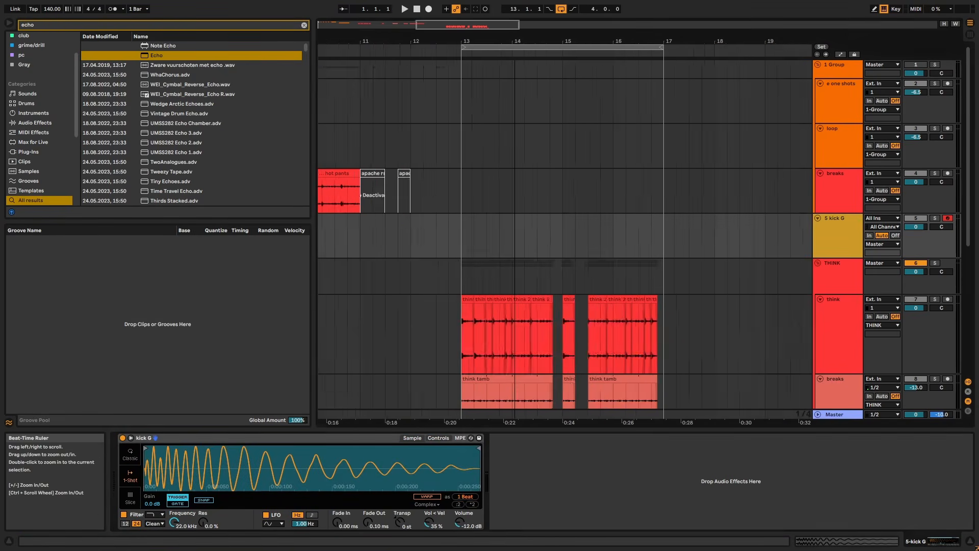
{"action": "right_click", "coordinate": [850, 235]}
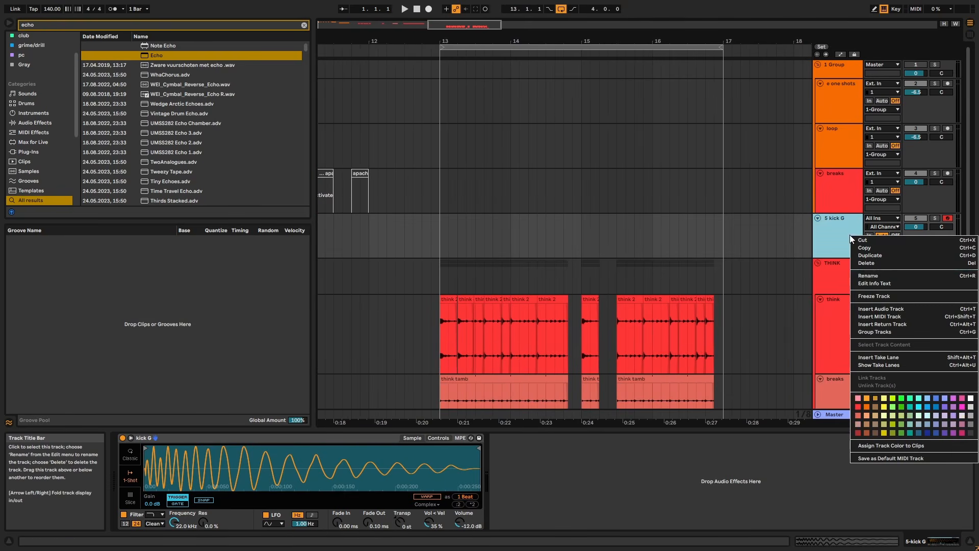
{"action": "left_click", "coordinate": [867, 399]}
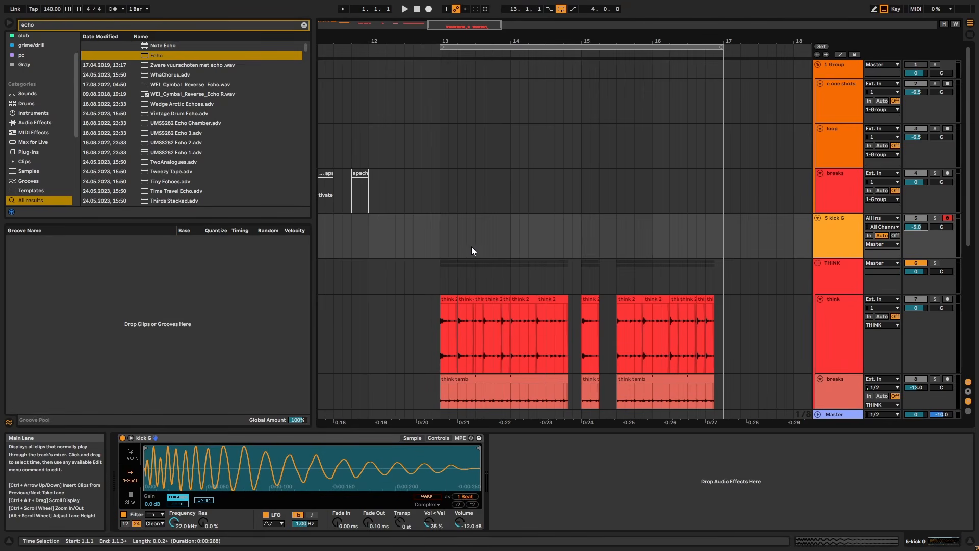
Clear the apache breaks solo, audition the pattern and insert a two-bar MIDI clip on the kick G track from bar 13 to 15
{"action": "left_click_drag", "start_coordinate": [441, 235], "coordinate": [561, 244]}
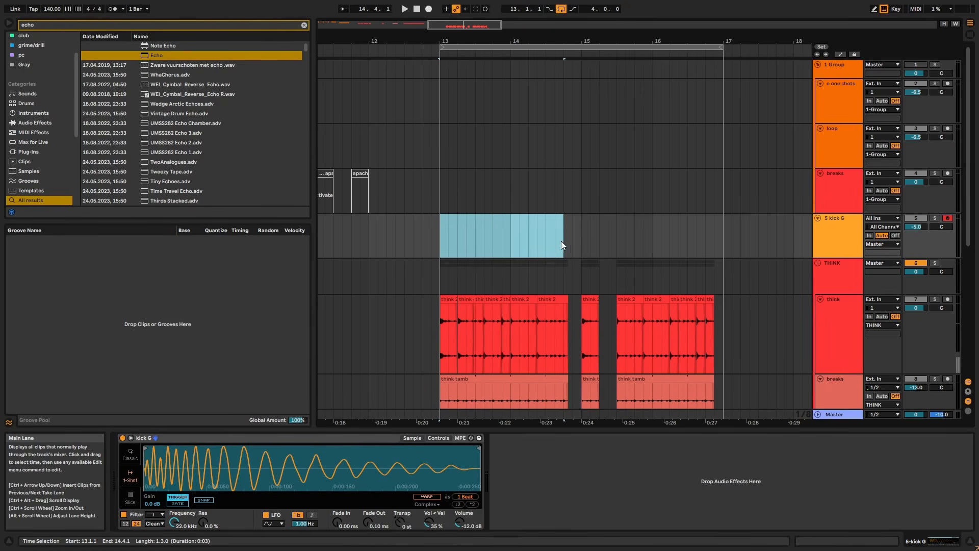
{"action": "left_click", "coordinate": [936, 218]}
{"action": "key", "text": "space"}
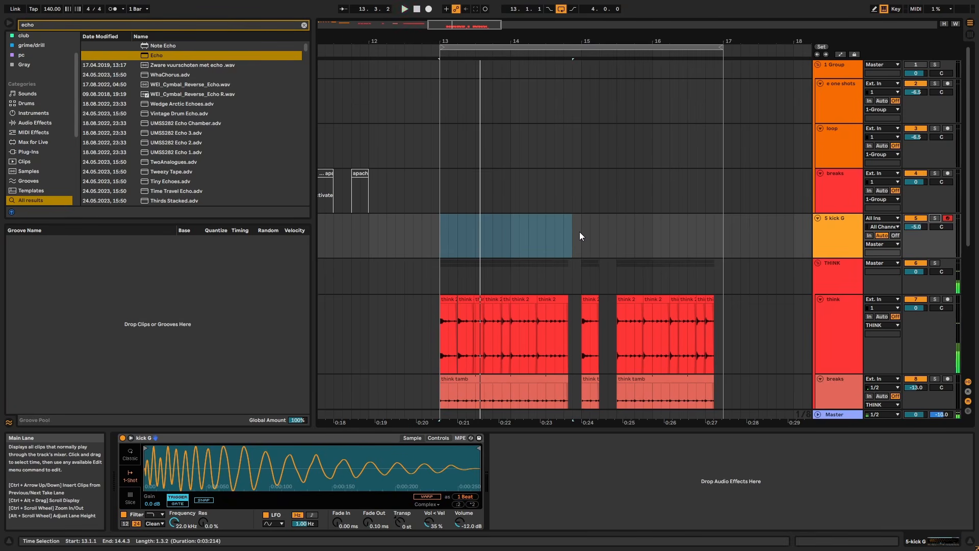
{"action": "left_click_drag", "start_coordinate": [580, 231], "coordinate": [451, 238]}
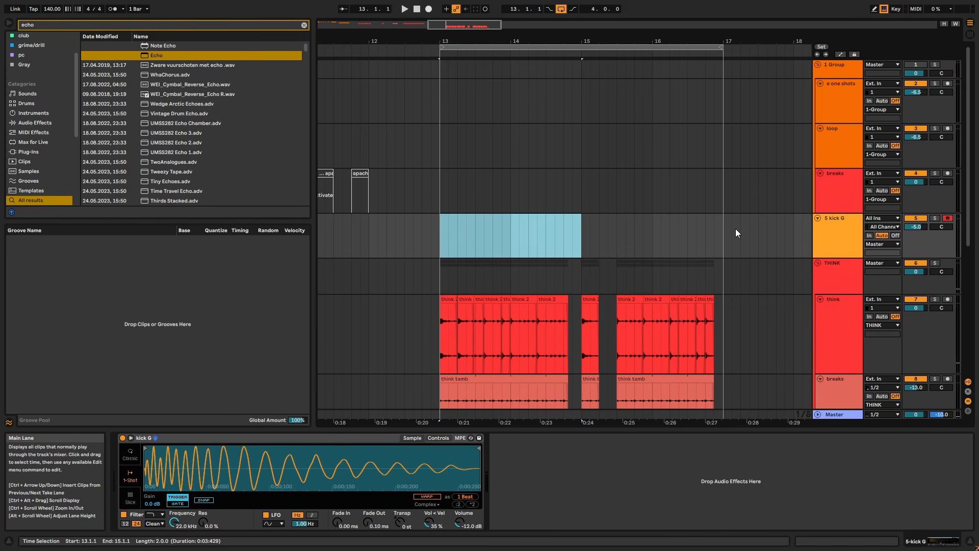
{"action": "key", "text": "ctrl+shift+m"}
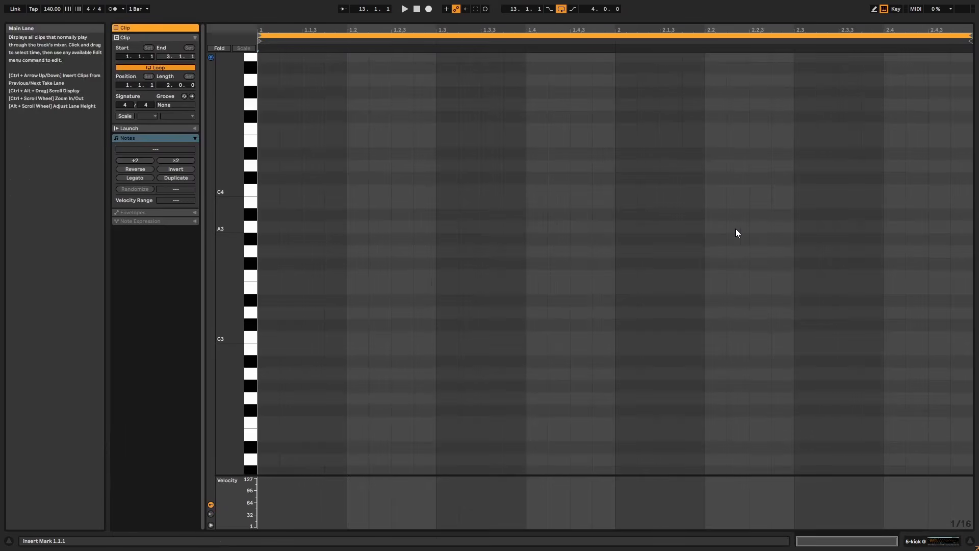
Place an eighth-long C3 kick note at 1.1.1 and duplicate it so the copy starts at 1.2.1
{"action": "double_click", "coordinate": [266, 341]}
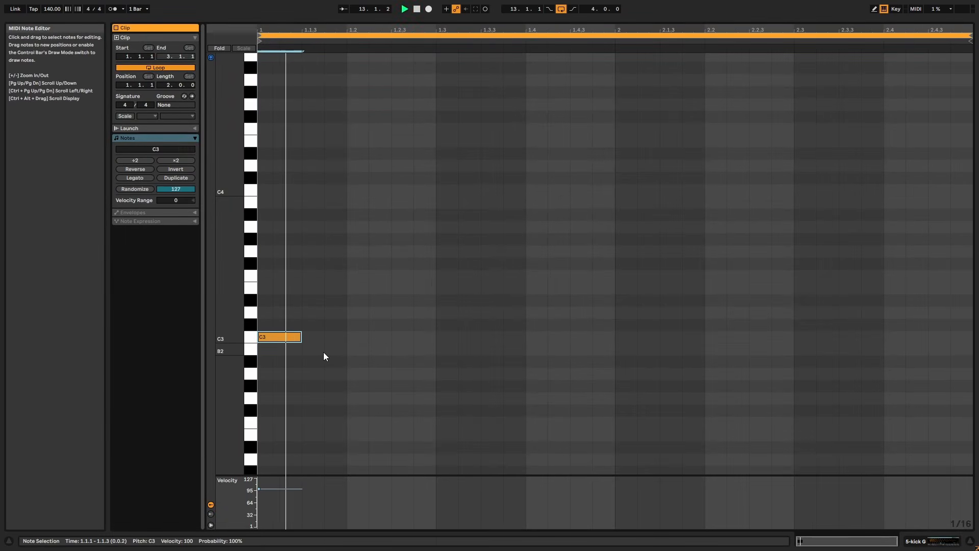
{"action": "key", "text": "ctrl+d"}
{"action": "key", "text": "space"}
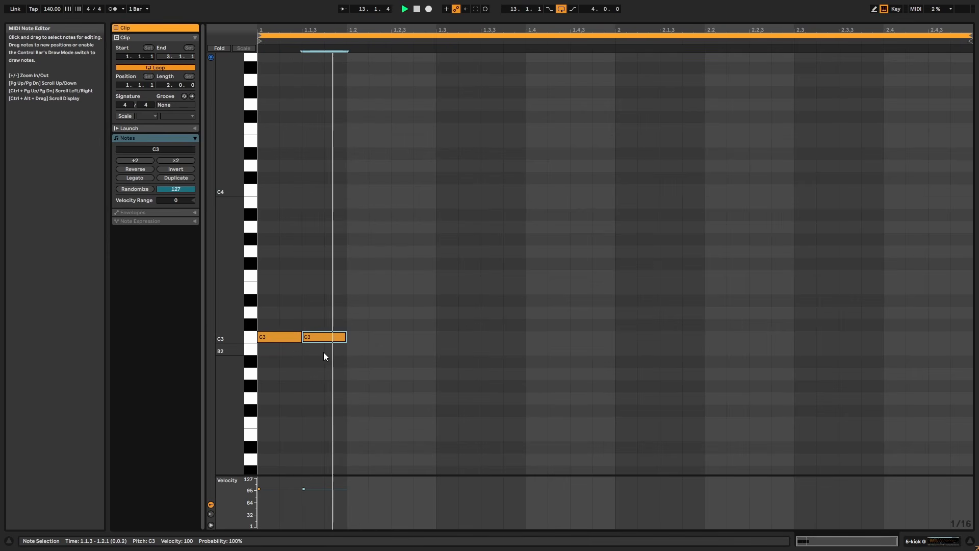
{"action": "key", "text": "Right"}
{"action": "key", "text": "Right"}
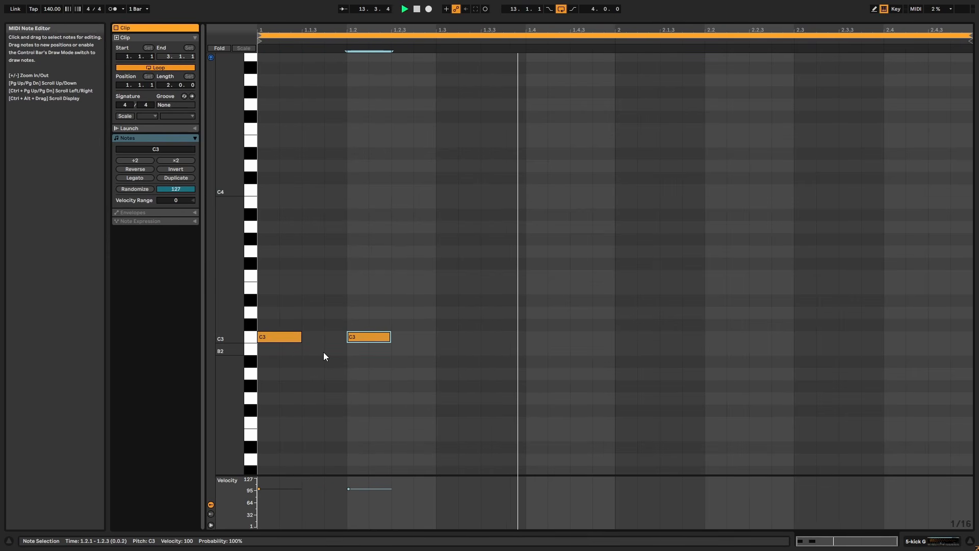
Extend the kick MIDI clip from bar 15 to bar 17 in the arrangement
{"action": "key", "text": "shift+Tab"}
{"action": "scroll", "coordinate": [626, 145], "scroll_direction": "up", "scroll_amount": 5}
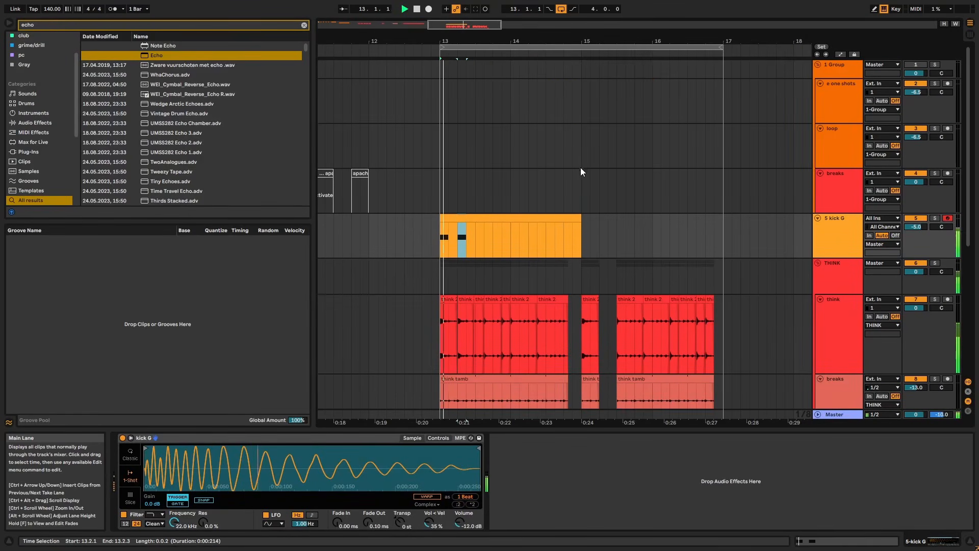
{"action": "left_click_drag", "start_coordinate": [581, 220], "coordinate": [719, 220]}
{"action": "key", "text": "shift+Tab"}
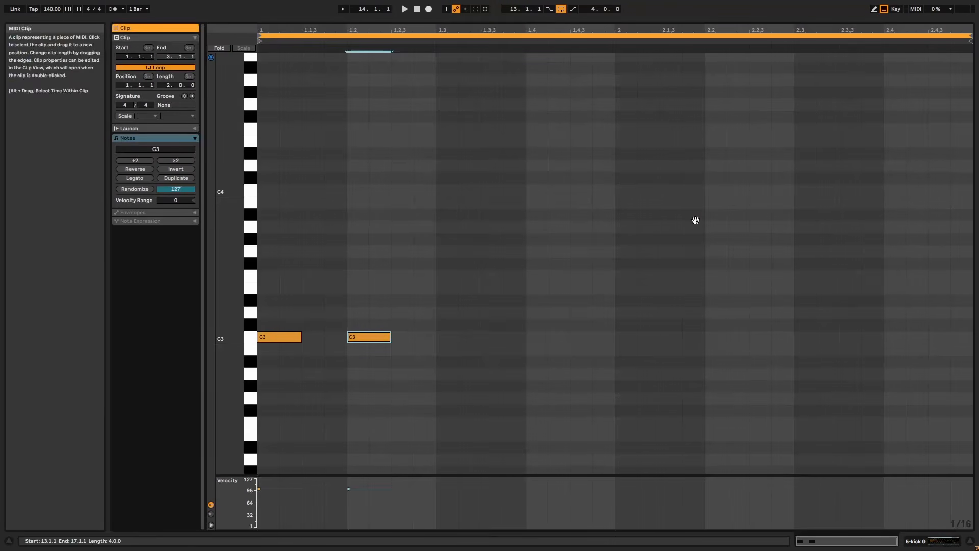
Duplicate the kick clip's two-bar pattern to four bars and delete the copied note at 3.2.1
{"action": "key", "text": "space"}
{"action": "left_click", "coordinate": [176, 178]}
{"action": "left_click_drag", "start_coordinate": [696, 353], "coordinate": [654, 277]}
{"action": "key", "text": "Delete"}
{"action": "key", "text": "space"}
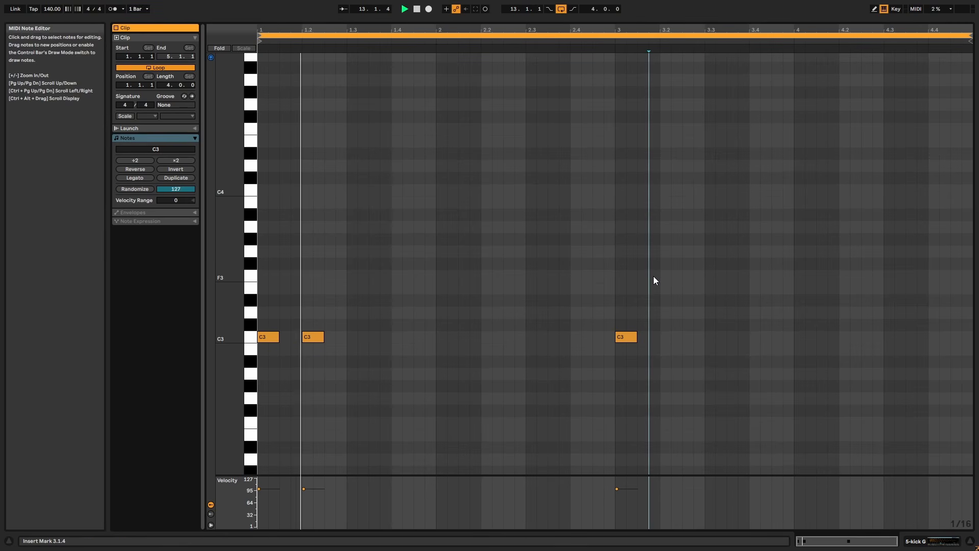
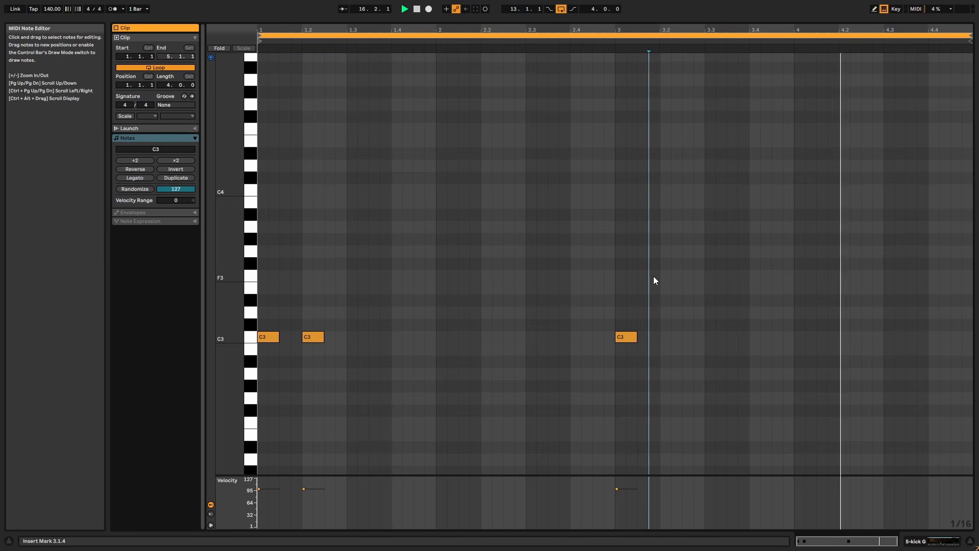
On the THINK group, switch EQ Eight band 1 to a gentler low cut and raise its frequency to about 240 Hz
{"action": "key", "text": "shift+Tab"}
{"action": "scroll", "coordinate": [822, 206], "scroll_direction": "up", "scroll_amount": 1}
{"action": "left_click", "coordinate": [841, 141]}
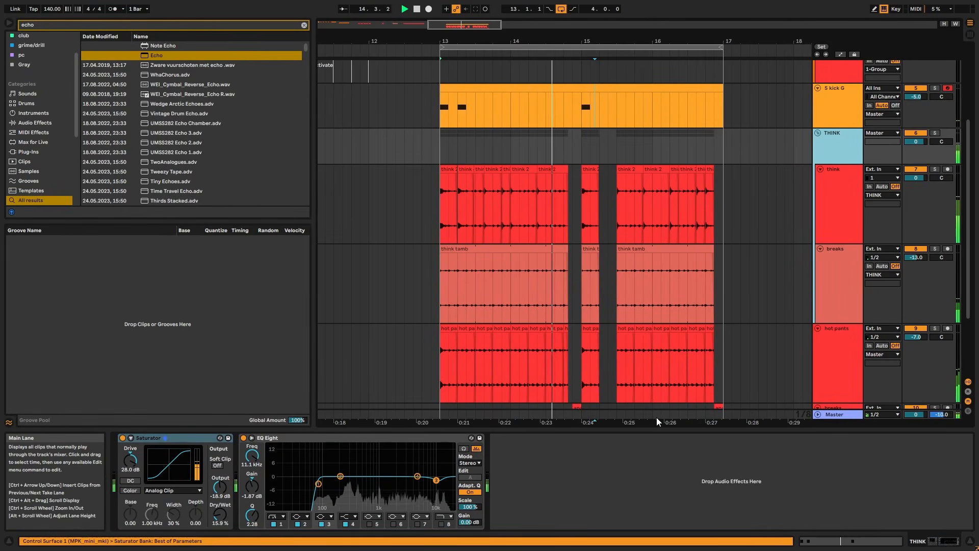
{"action": "key", "text": "space"}
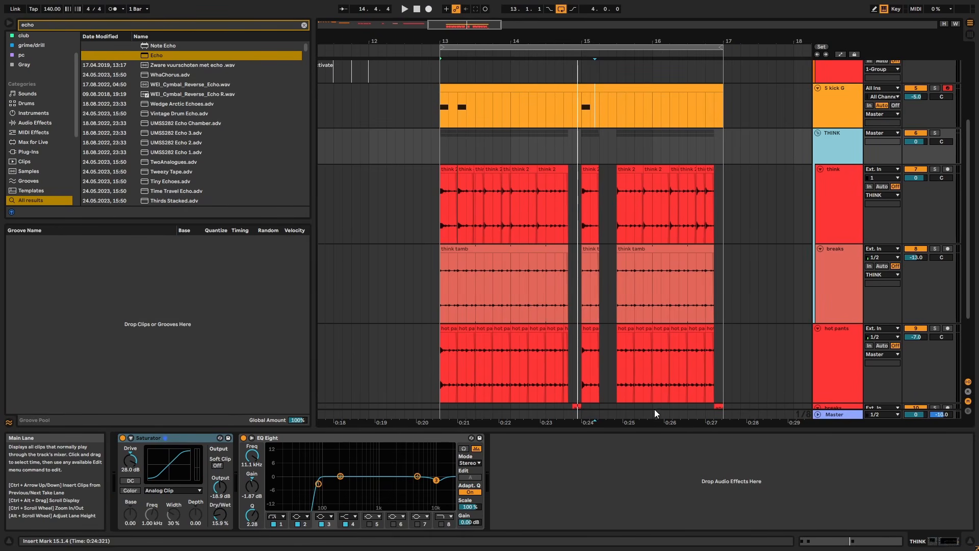
{"action": "left_click", "coordinate": [823, 193]}
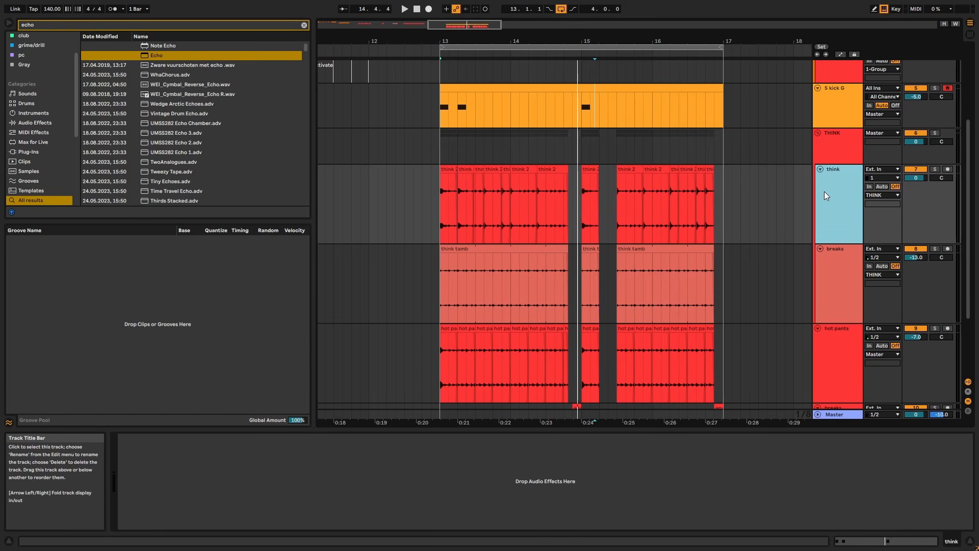
{"action": "key", "text": "space"}
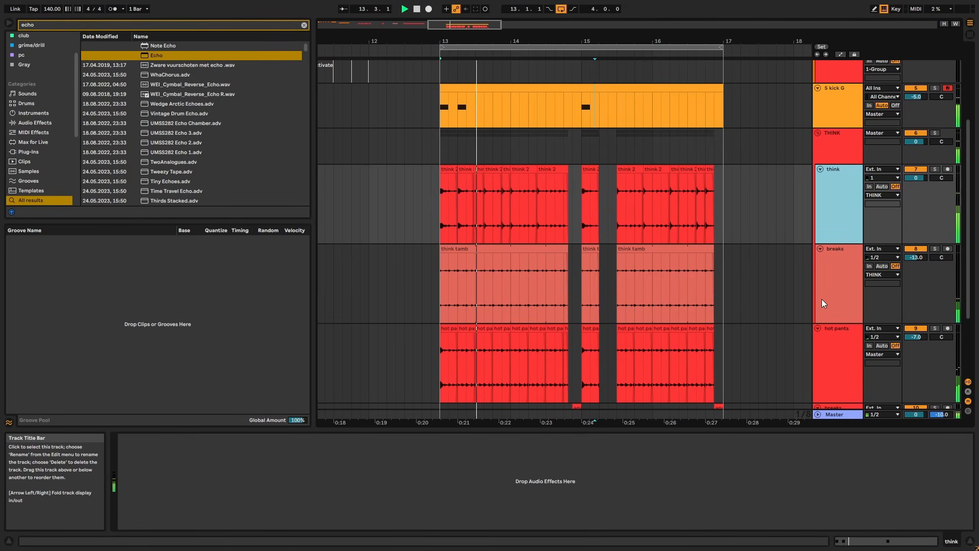
{"action": "left_click", "coordinate": [822, 149]}
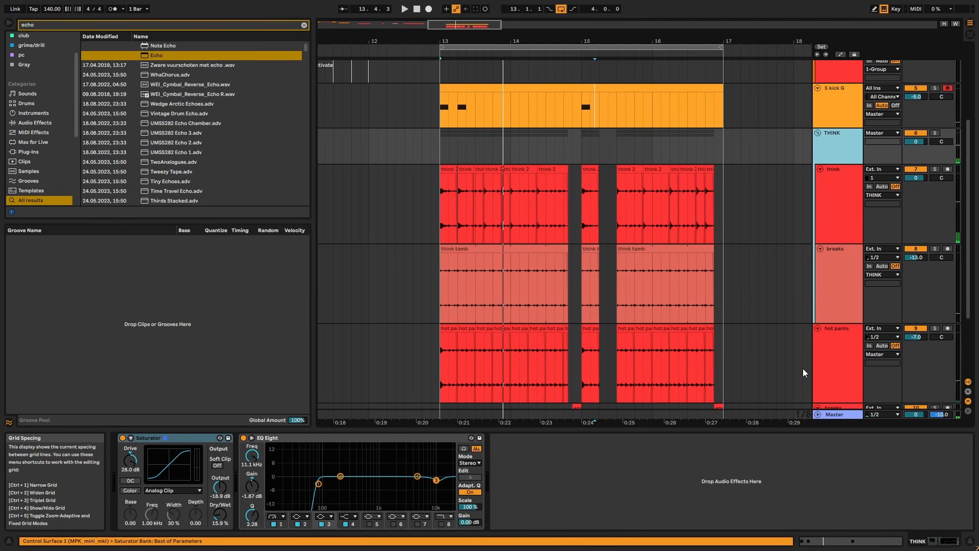
{"action": "left_click", "coordinate": [276, 516]}
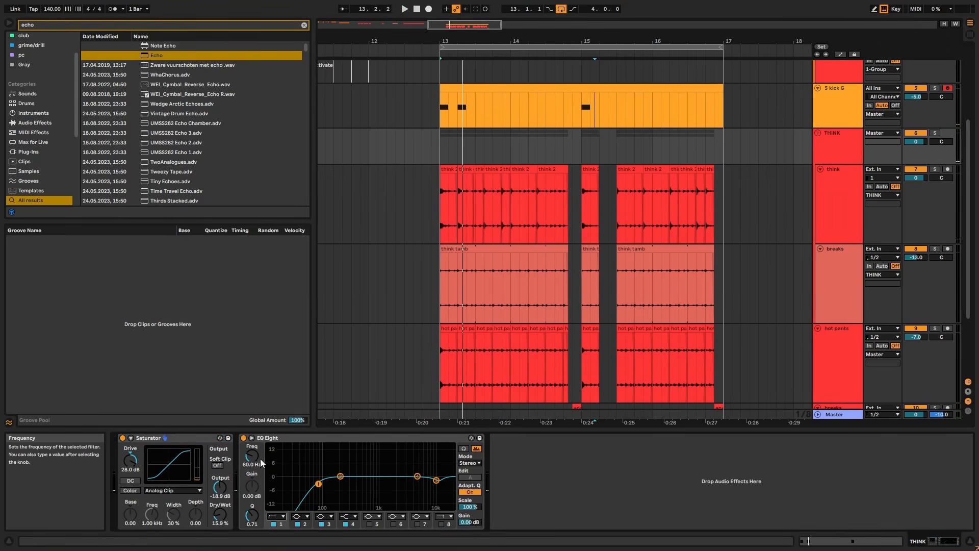
{"action": "key", "text": "space"}
{"action": "left_click_drag", "start_coordinate": [252, 456], "coordinate": [252, 446]}
{"action": "key", "text": "space"}
{"action": "key", "text": "space"}
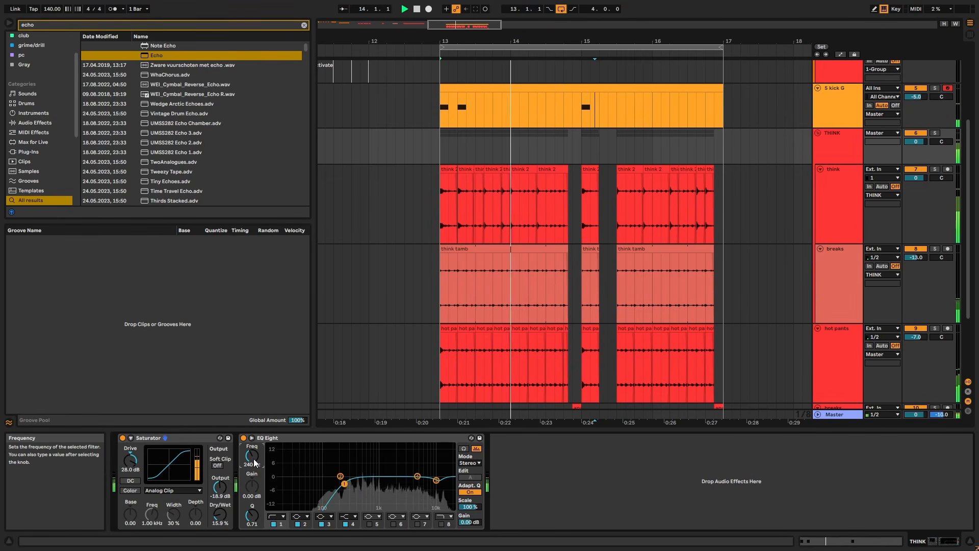
Duplicate the kick and all break clips from bars 13–17 into bars 17–21 and extend the loop to 8 bars
{"action": "left_click", "coordinate": [695, 88]}
{"action": "scroll", "coordinate": [697, 255], "scroll_direction": "down", "scroll_amount": 3}
{"action": "left_click", "coordinate": [716, 310], "text": "shift"}
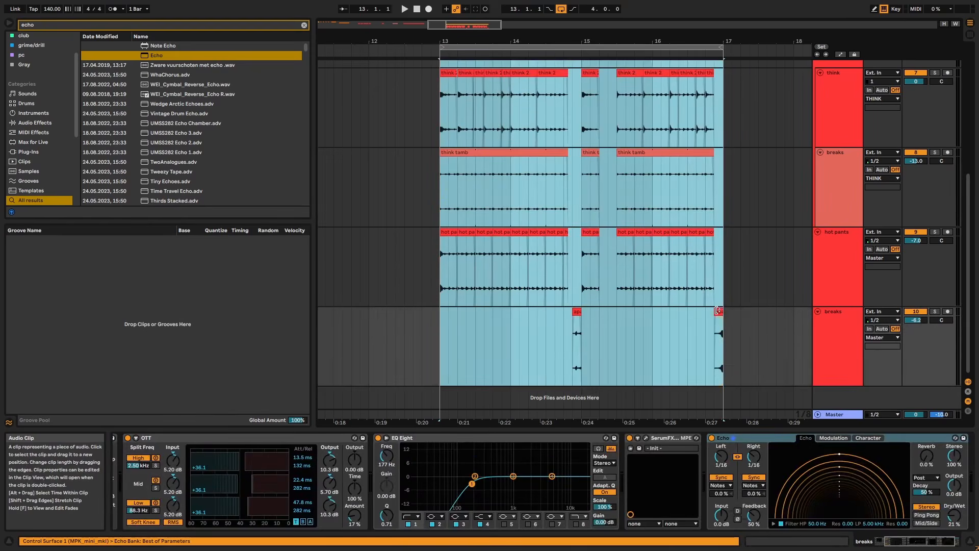
{"action": "scroll", "coordinate": [716, 310], "scroll_direction": "up", "scroll_amount": 5}
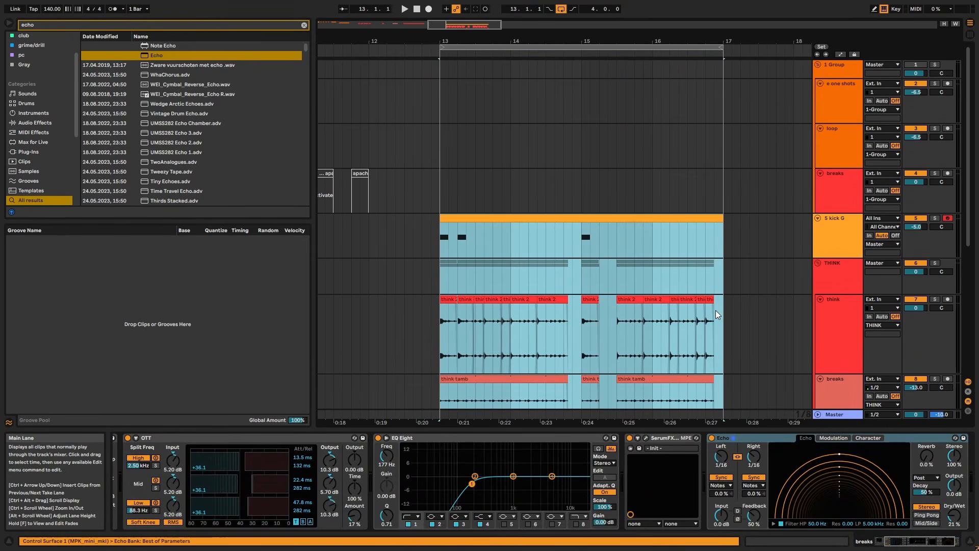
{"action": "key", "text": "ctrl+d"}
{"action": "left_click_drag", "start_coordinate": [507, 41], "coordinate": [566, 20]}
Extend the first kick clip over its copy so that one clip spans bars 13 to 21
{"action": "left_click", "coordinate": [509, 232]}
{"action": "left_click", "coordinate": [520, 217]}
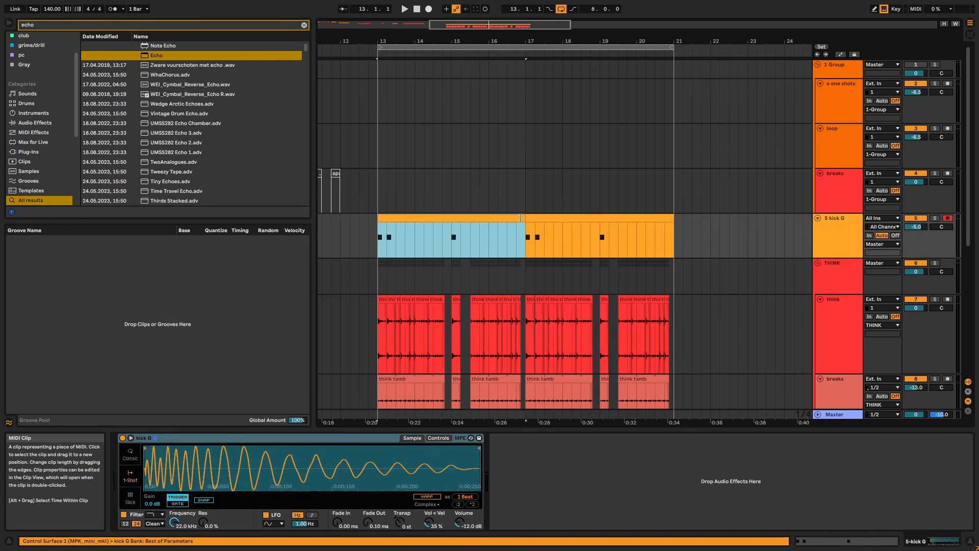
{"action": "left_click_drag", "start_coordinate": [520, 217], "coordinate": [658, 213]}
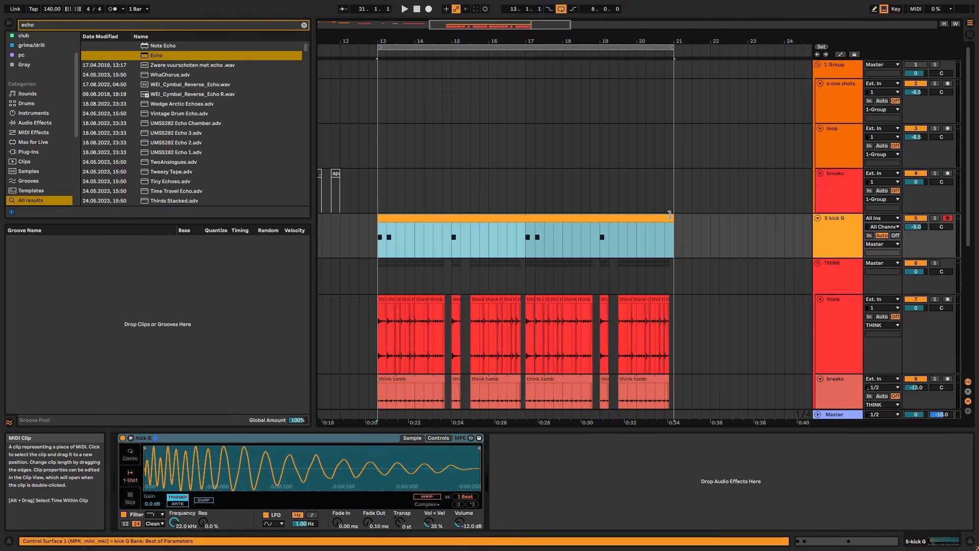
Activate the 1 Group track and audition the clap clip on the one shots track
{"action": "left_click_drag", "start_coordinate": [556, 41], "coordinate": [609, 87]}
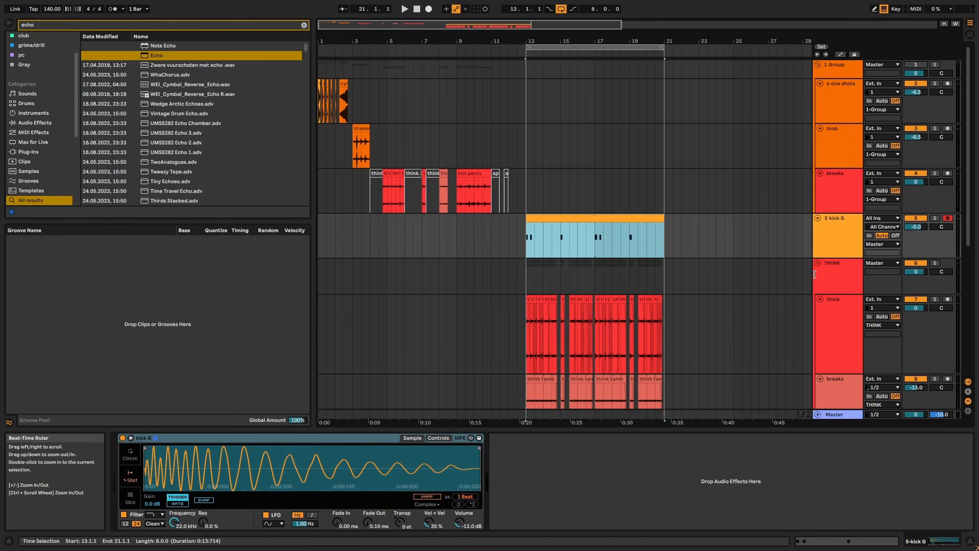
{"action": "left_click", "coordinate": [354, 69]}
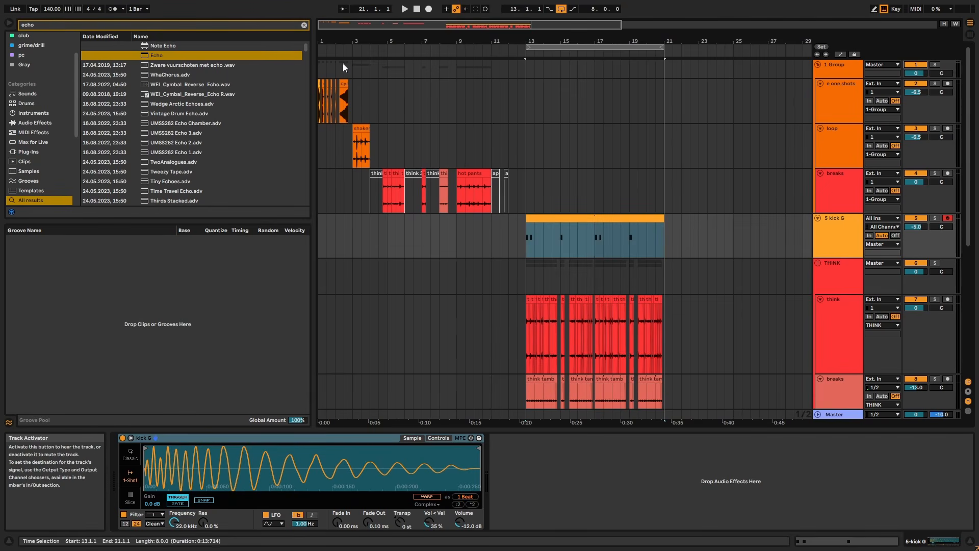
{"action": "scroll", "coordinate": [342, 66], "scroll_direction": "up", "scroll_amount": 5}
{"action": "left_click", "coordinate": [362, 90]}
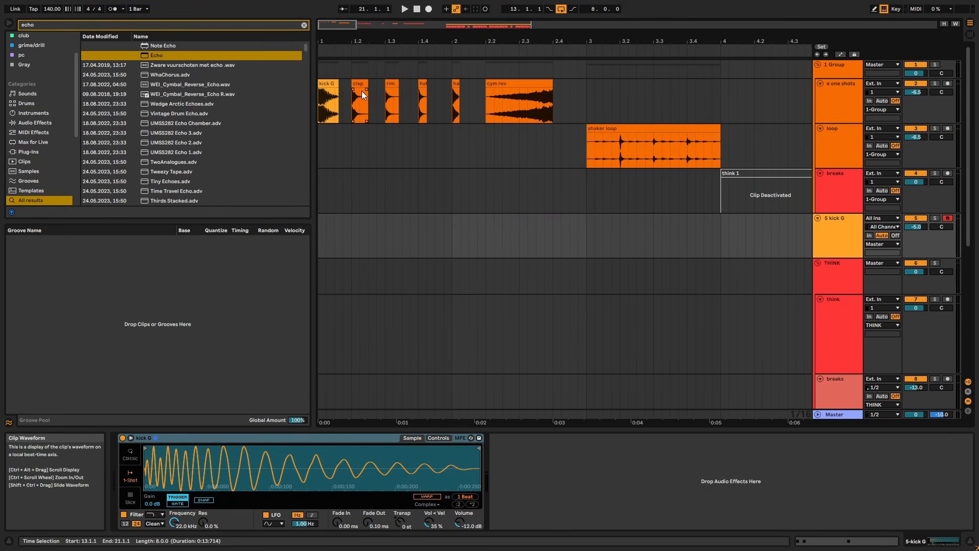
{"action": "left_click", "coordinate": [360, 84]}
{"action": "key", "text": "space"}
{"action": "key", "text": "space"}
Insert a MIDI track below the kick track and load the clap sample into it as an instrument
{"action": "left_click_drag", "start_coordinate": [458, 42], "coordinate": [457, 22]}
{"action": "left_click", "coordinate": [834, 234]}
{"action": "key", "text": "ctrl+shift+t"}
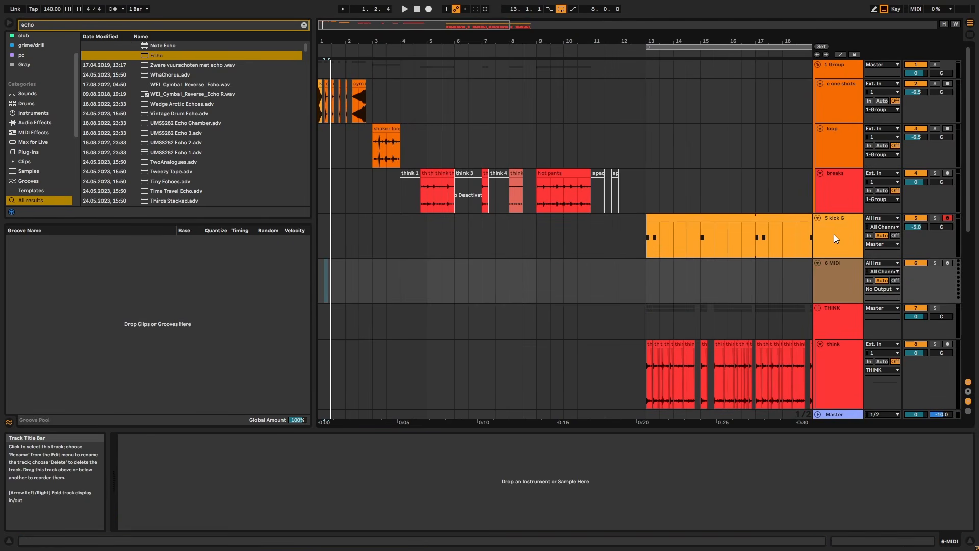
{"action": "left_click", "coordinate": [835, 280]}
{"action": "left_click_drag", "start_coordinate": [330, 41], "coordinate": [252, 479]}
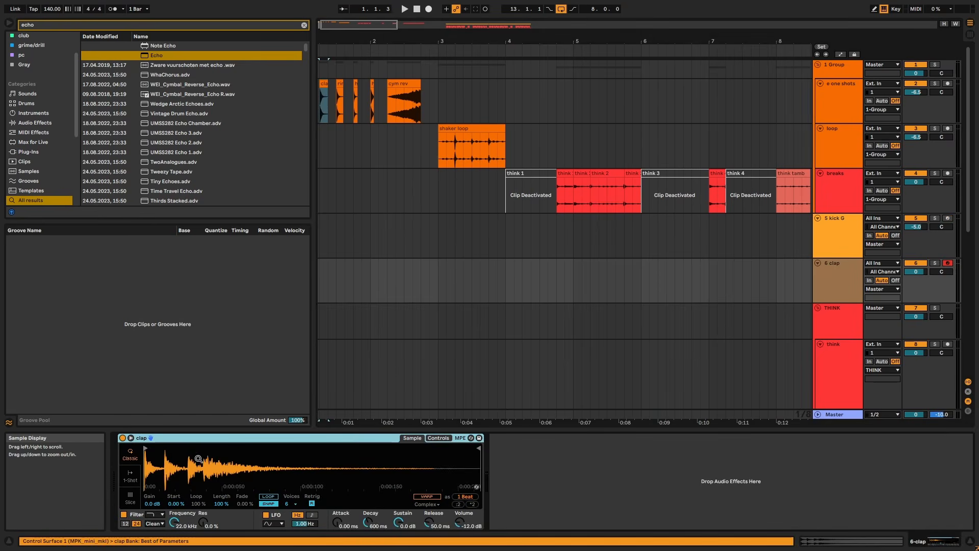
Set the clap sampler to 1-Shot mode with Snap off and a 0.00 ms fade-in
{"action": "left_click", "coordinate": [131, 480]}
{"action": "left_click", "coordinate": [206, 500]}
{"action": "left_click_drag", "start_coordinate": [338, 522], "coordinate": [338, 539]}
Set the clap track's volume to -5.0 dB and colour the track orange
{"action": "left_click_drag", "start_coordinate": [722, 41], "coordinate": [46, 34]}
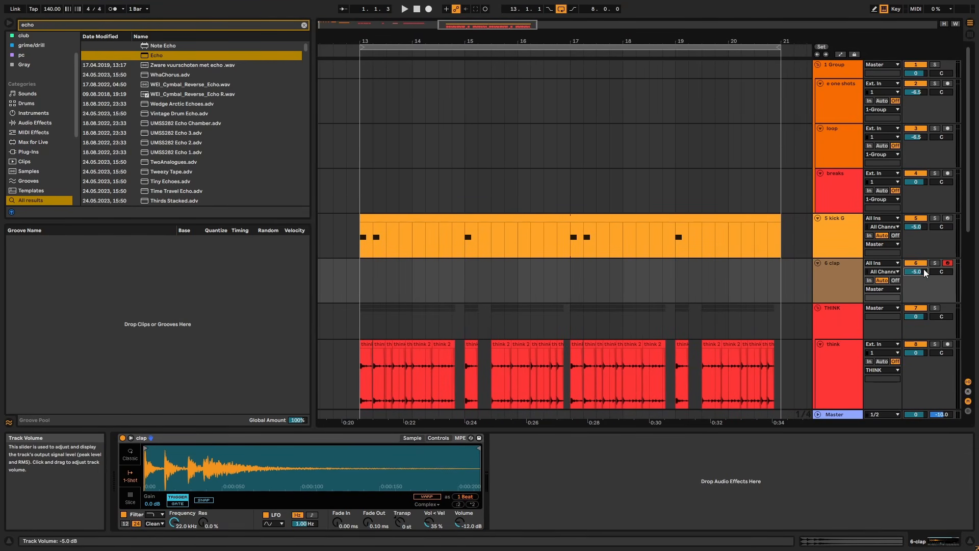
{"action": "right_click", "coordinate": [839, 283]}
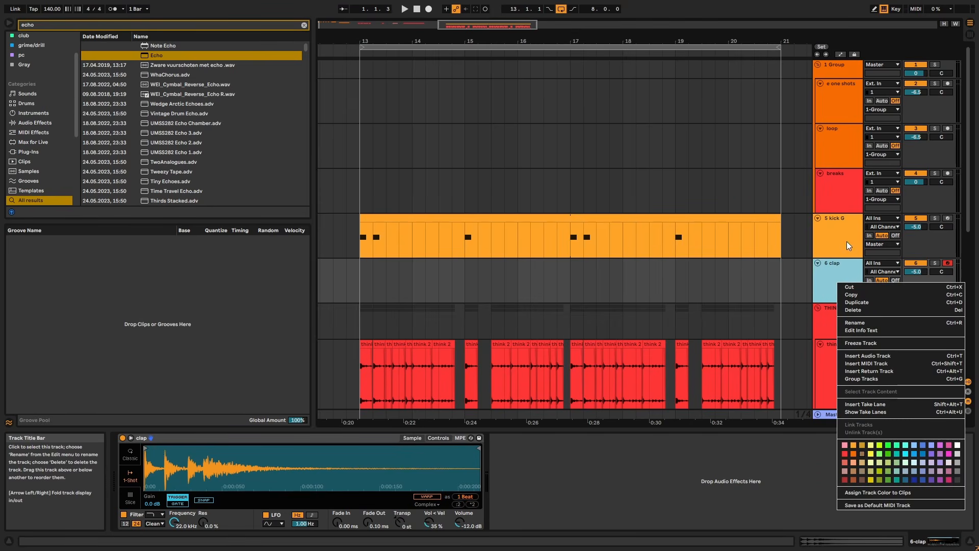
{"action": "left_click", "coordinate": [852, 453]}
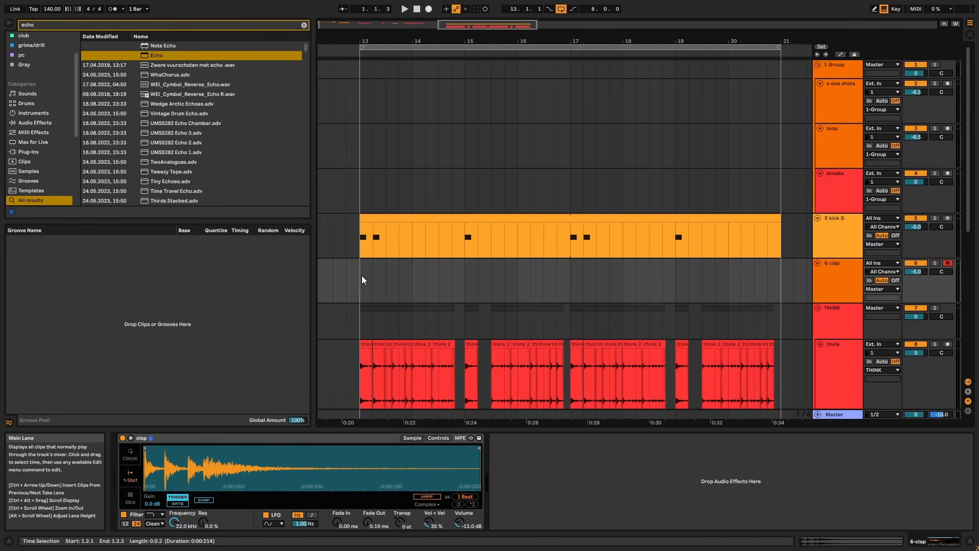
Insert a four-bar MIDI clip on the clap track from bar 13 to bar 17 for note editing
{"action": "left_click_drag", "start_coordinate": [364, 279], "coordinate": [549, 276]}
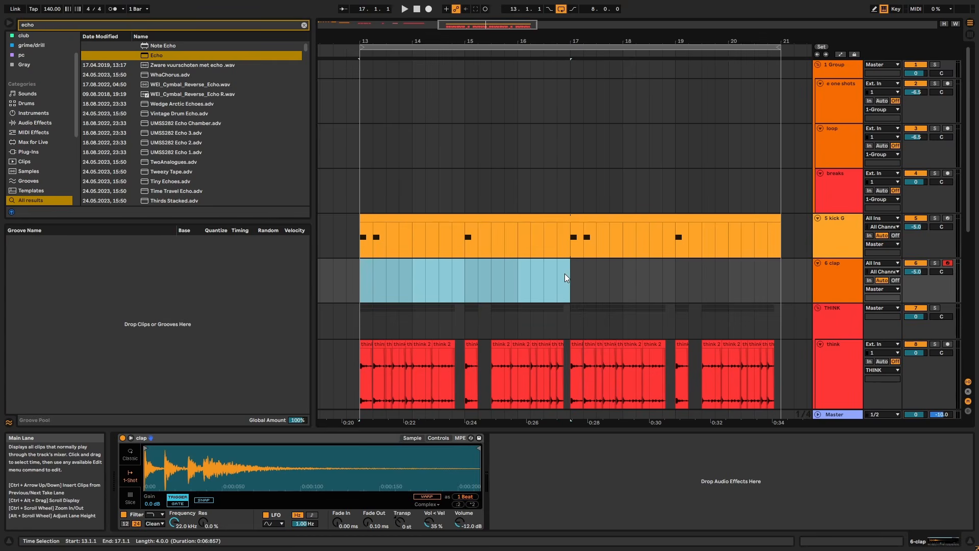
{"action": "key", "text": "ctrl+shift+m"}
{"action": "key", "text": "space"}
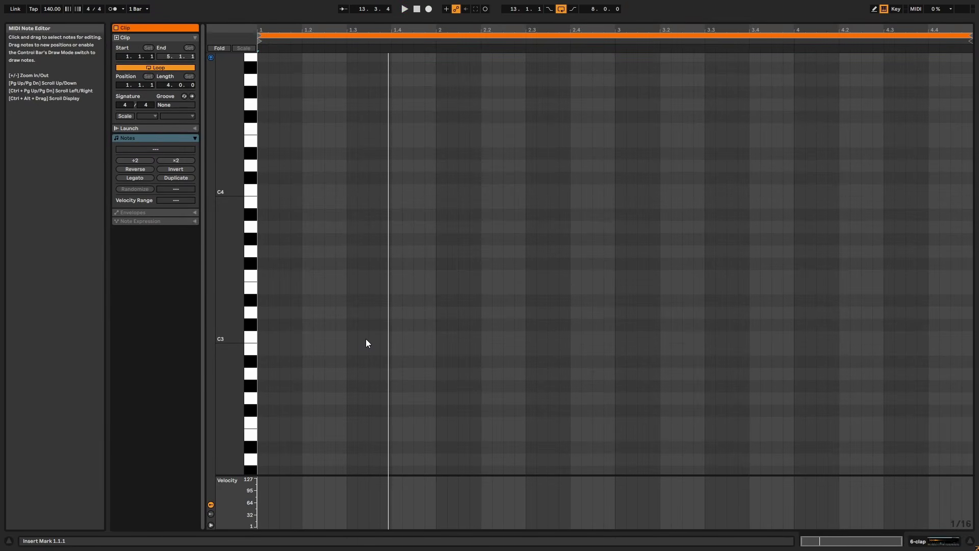
Place a C3 clap note at 1.3.3 and lengthen it to an eighth note
{"action": "double_click", "coordinate": [377, 338]}
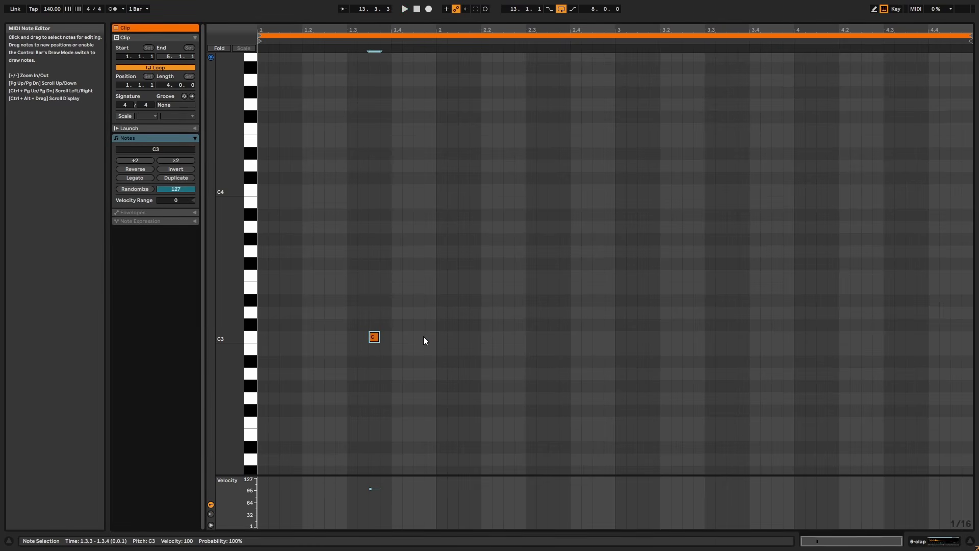
{"action": "key", "text": "shift+Right"}
{"action": "key", "text": "space"}
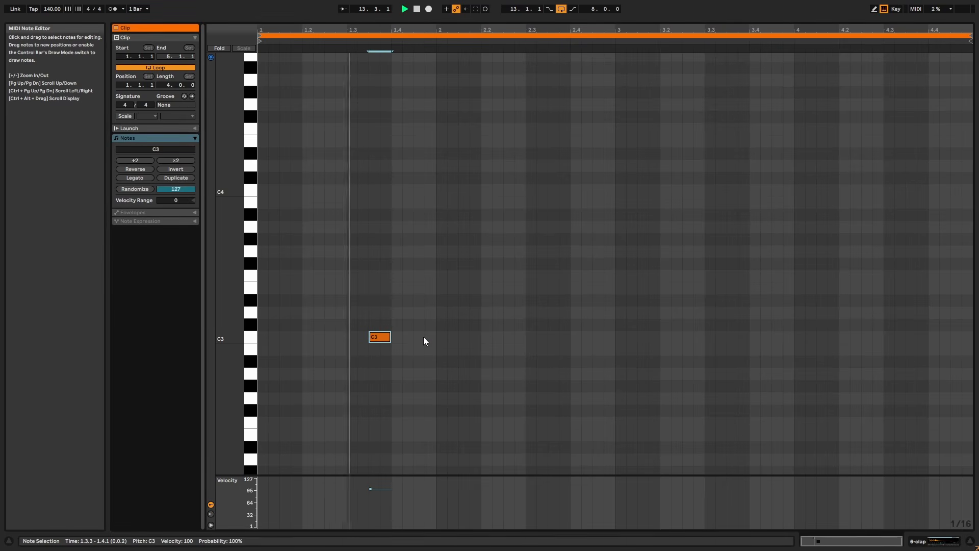
Duplicate the clap note twice, moving the copies to 2.1.1 and 2.2.3
{"action": "key", "text": "ctrl+d"}
{"action": "key", "text": "Right"}
{"action": "key", "text": "Right"}
{"action": "key", "text": "Right"}
{"action": "key", "text": "Right"}
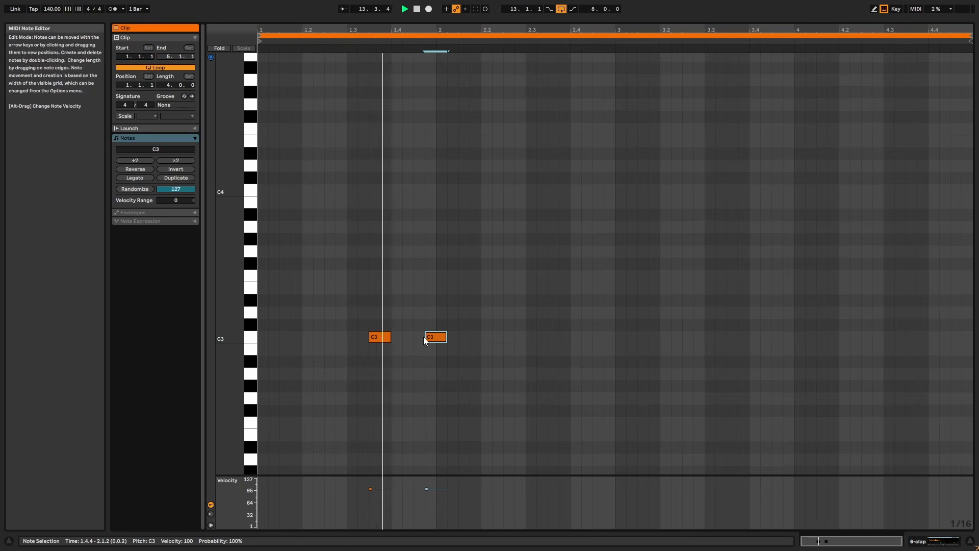
{"action": "key", "text": "ctrl+d"}
{"action": "key", "text": "Right"}
{"action": "key", "text": "Right"}
{"action": "key", "text": "Right"}
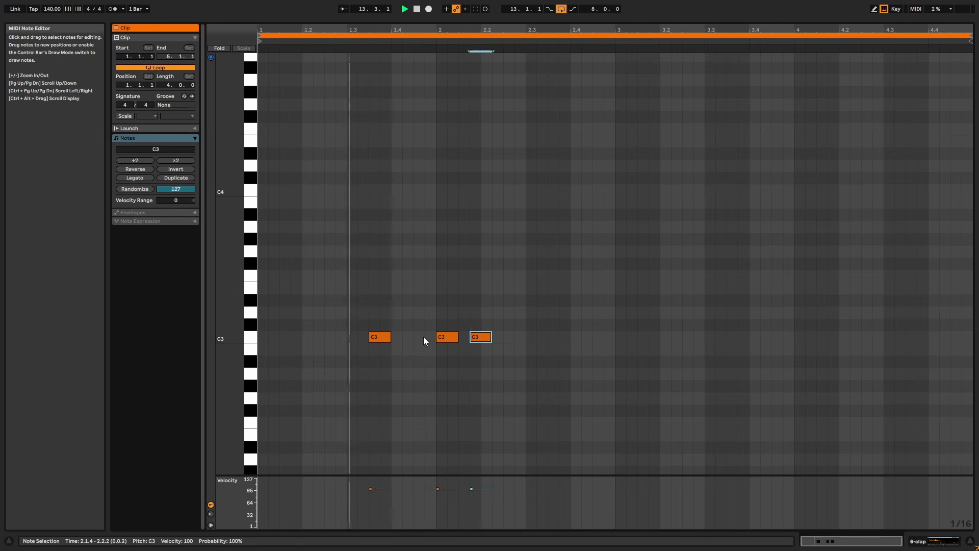
{"action": "key", "text": "Right"}
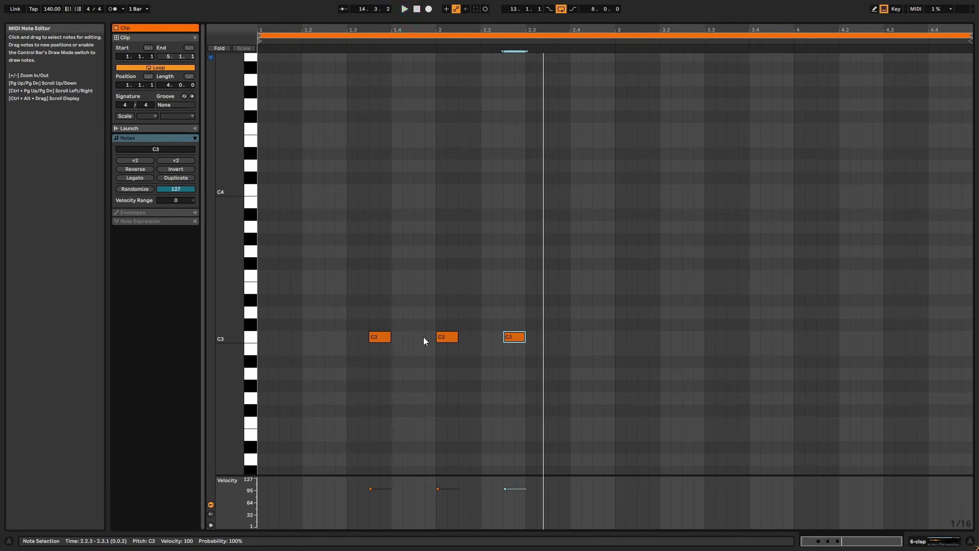
Duplicate the clap note at 2.2.3 and move the copy to 3.3.1
{"action": "key", "text": "ctrl+d"}
{"action": "key", "text": "Right"}
{"action": "key", "text": "Right"}
{"action": "key", "text": "Right"}
{"action": "key", "text": "Right"}
{"action": "key", "text": "Right"}
{"action": "key", "text": "Right"}
{"action": "key", "text": "Right"}
{"action": "key", "text": "Right"}
{"action": "key", "text": "Right"}
{"action": "key", "text": "Right"}
{"action": "key", "text": "Right"}
{"action": "key", "text": "Right"}
{"action": "key", "text": "Right"}
{"action": "key", "text": "Right"}
{"action": "key", "text": "Right"}
{"action": "key", "text": "Right"}
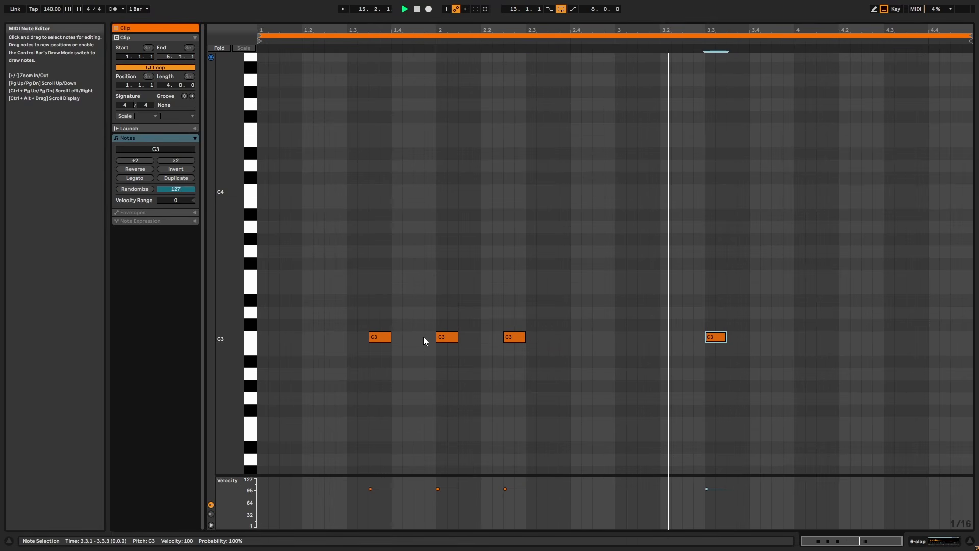
Duplicate the clap note at 3.3.1 twice, placing the copies at 3.4.3 and 4.2.1
{"action": "key", "text": "ctrl+d"}
{"action": "key", "text": "Right"}
{"action": "key", "text": "Right"}
{"action": "key", "text": "Right"}
{"action": "key", "text": "Right"}
{"action": "key", "text": "ctrl+d"}
{"action": "key", "text": "Right"}
{"action": "key", "text": "Right"}
{"action": "key", "text": "Right"}
{"action": "key", "text": "Right"}
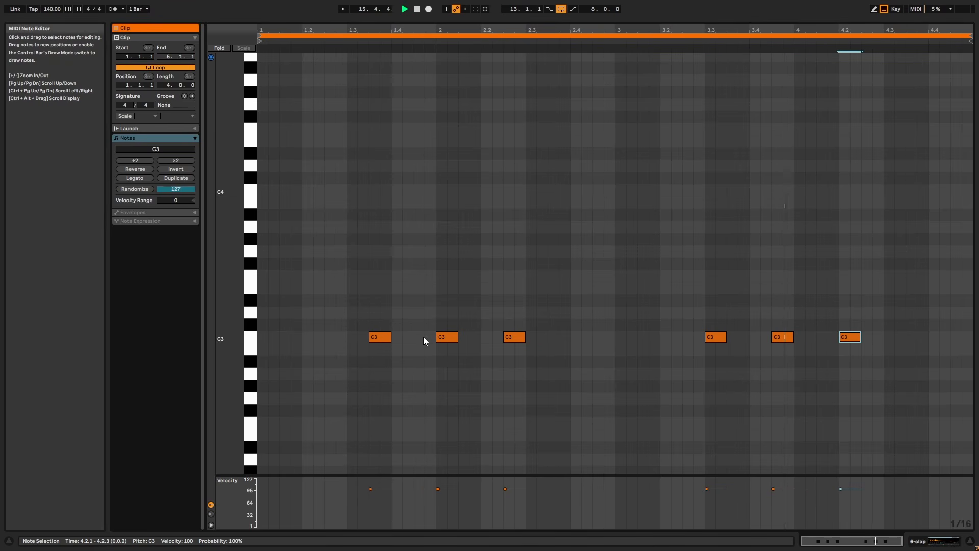
Duplicate the clap note at 4.2.1 and move the copy to 4.3.3
{"action": "key", "text": "ctrl+d"}
{"action": "key", "text": "Right"}
{"action": "key", "text": "Right"}
{"action": "key", "text": "Right"}
{"action": "key", "text": "Right"}
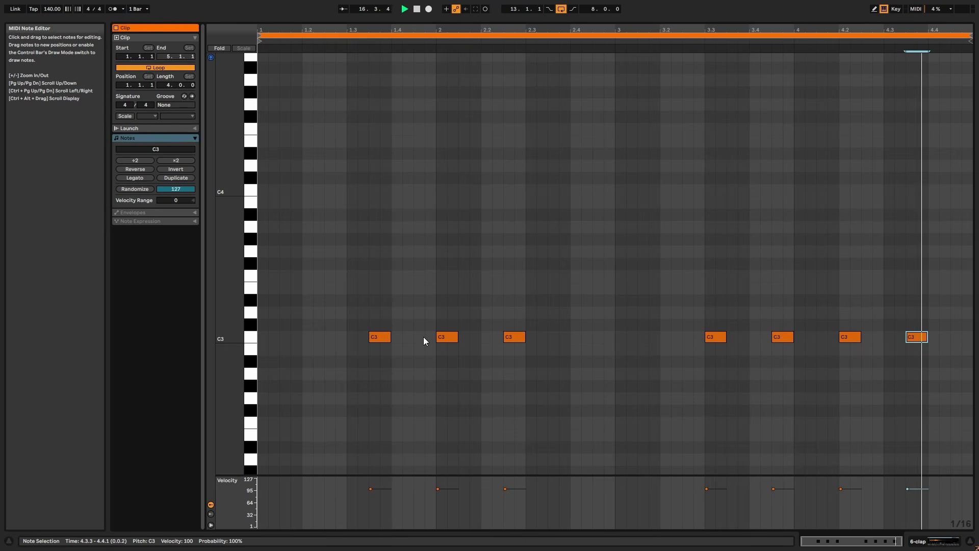
Return to the arrangement and extend the looped clap clip to bar 21
{"action": "key", "text": "shift+Tab"}
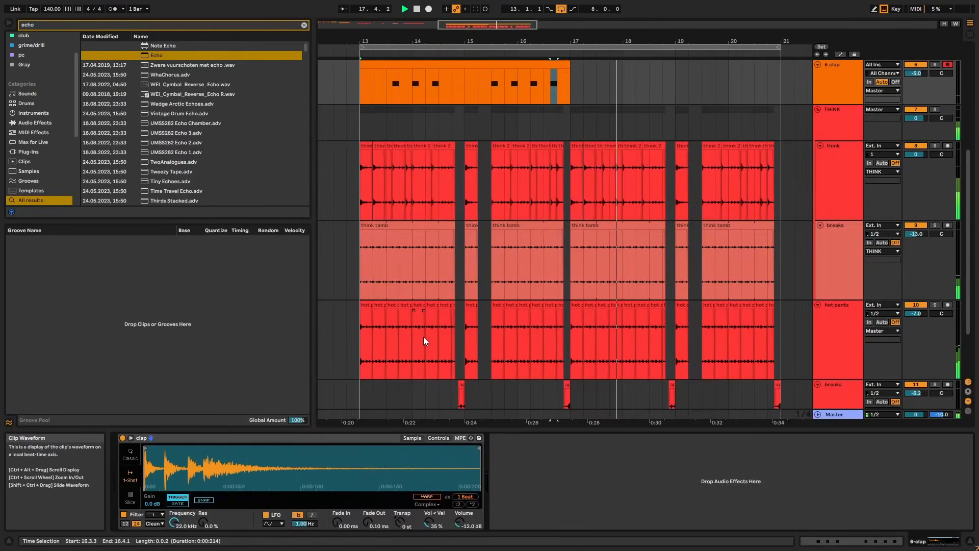
{"action": "scroll", "coordinate": [535, 136], "scroll_direction": "up", "scroll_amount": 1}
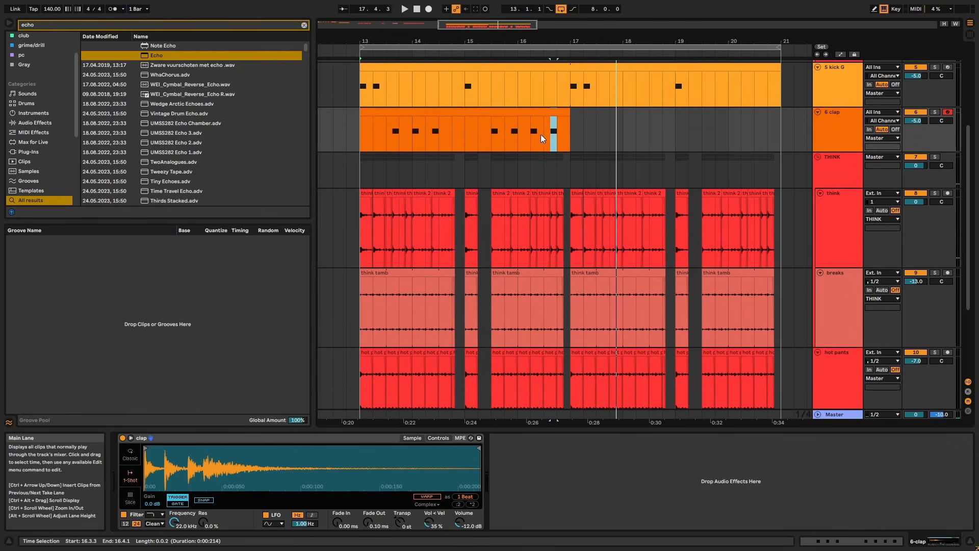
{"action": "left_click_drag", "start_coordinate": [570, 116], "coordinate": [773, 116]}
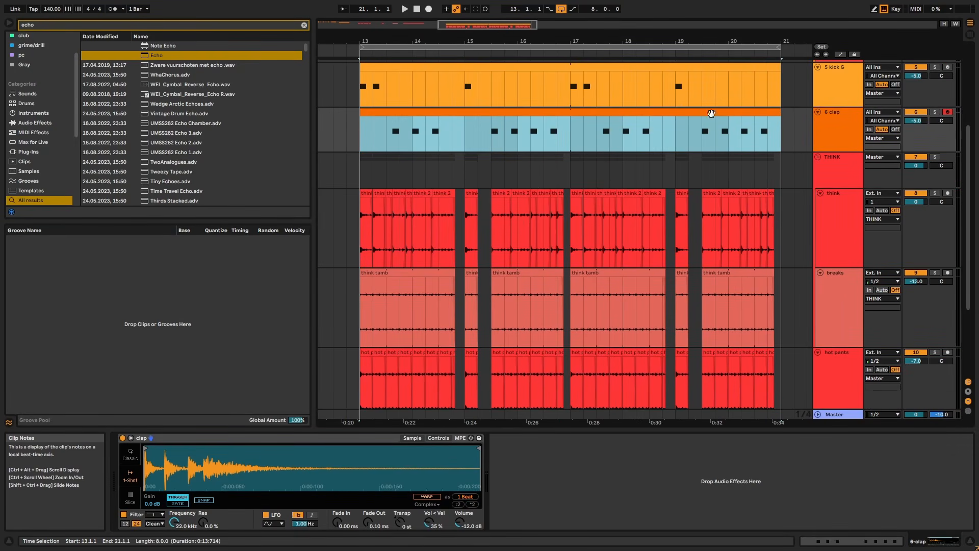
Insert a MIDI track below the clap track and load the rim one-shot into it as a sampled instrument
{"action": "scroll", "coordinate": [836, 243], "scroll_direction": "up", "scroll_amount": 3}
{"action": "key", "text": "ctrl+shift+t"}
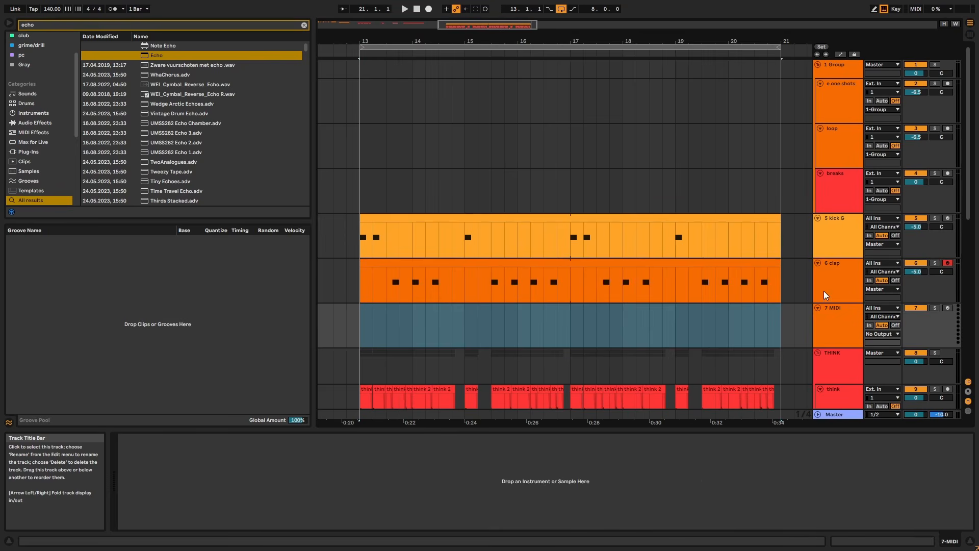
{"action": "left_click_drag", "start_coordinate": [653, 40], "coordinate": [574, 38]}
{"action": "left_click_drag", "start_coordinate": [327, 36], "coordinate": [430, 99]}
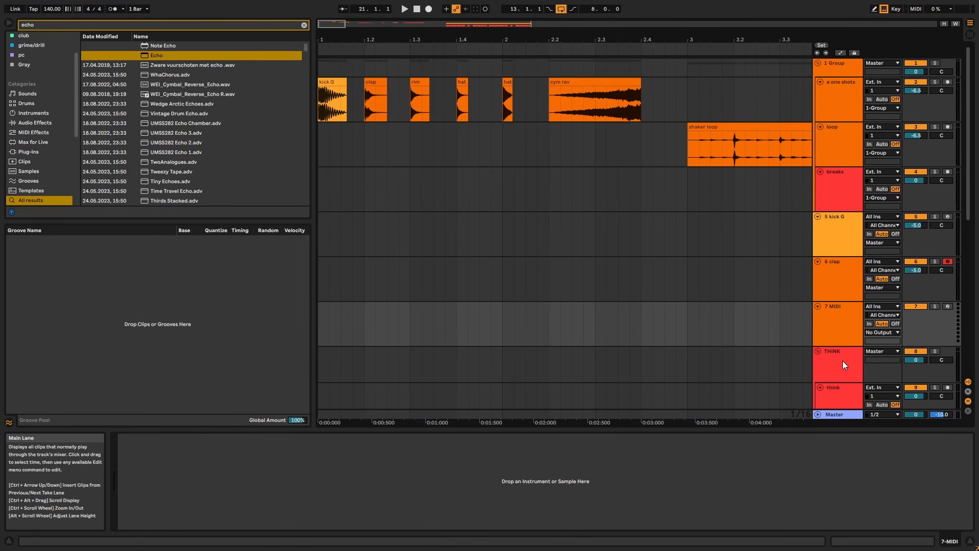
{"action": "left_click", "coordinate": [850, 331]}
{"action": "left_click", "coordinate": [419, 102]}
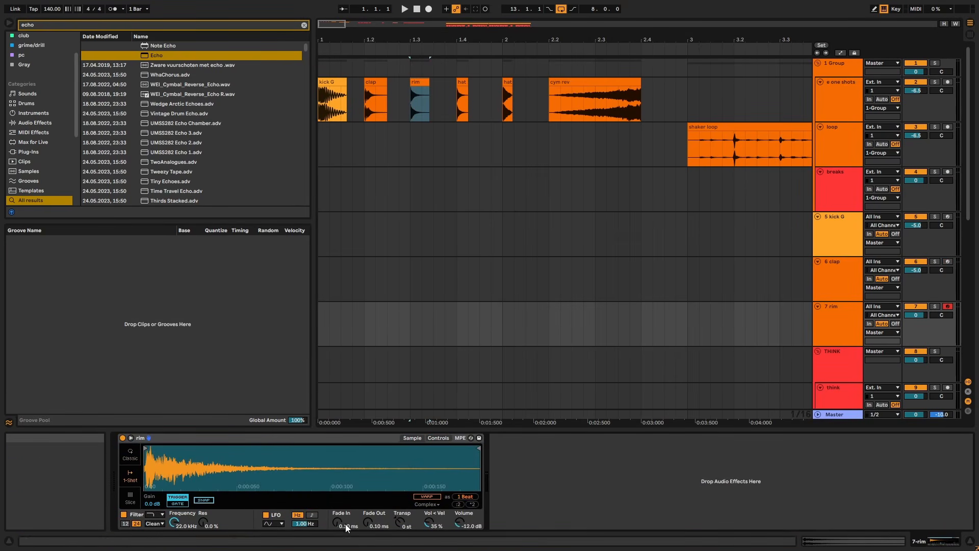
Create a four-bar clip at bar 13 on the rim track and place an eighth-length C3 note at 1.3.3
{"action": "left_click_drag", "start_coordinate": [569, 40], "coordinate": [301, 5]}
{"action": "left_click_drag", "start_coordinate": [414, 325], "coordinate": [515, 326]}
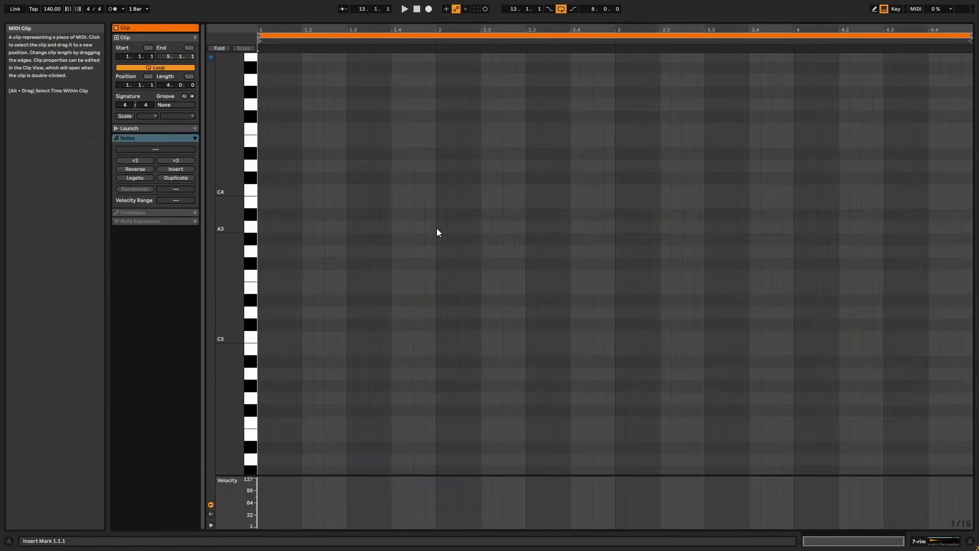
{"action": "key", "text": "space"}
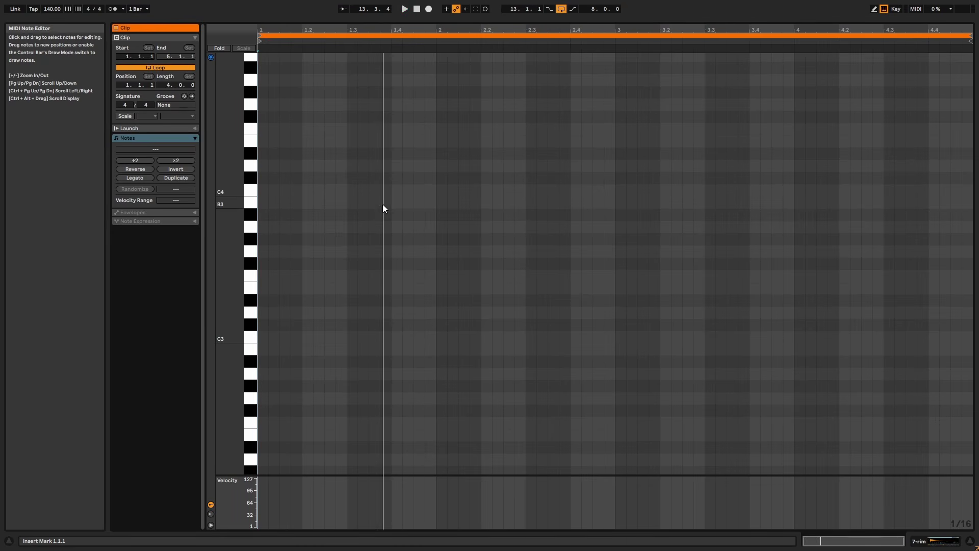
{"action": "double_click", "coordinate": [378, 338]}
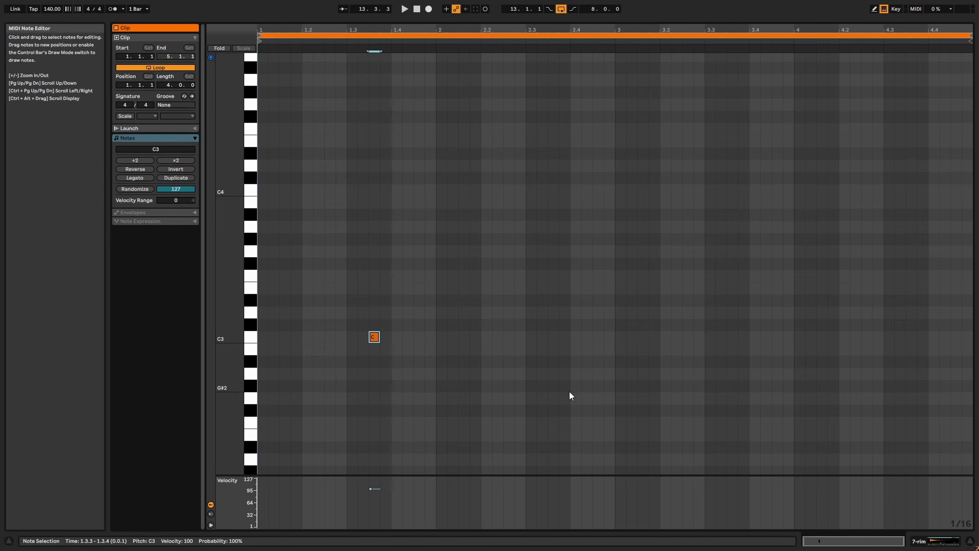
{"action": "key", "text": "shift+Right"}
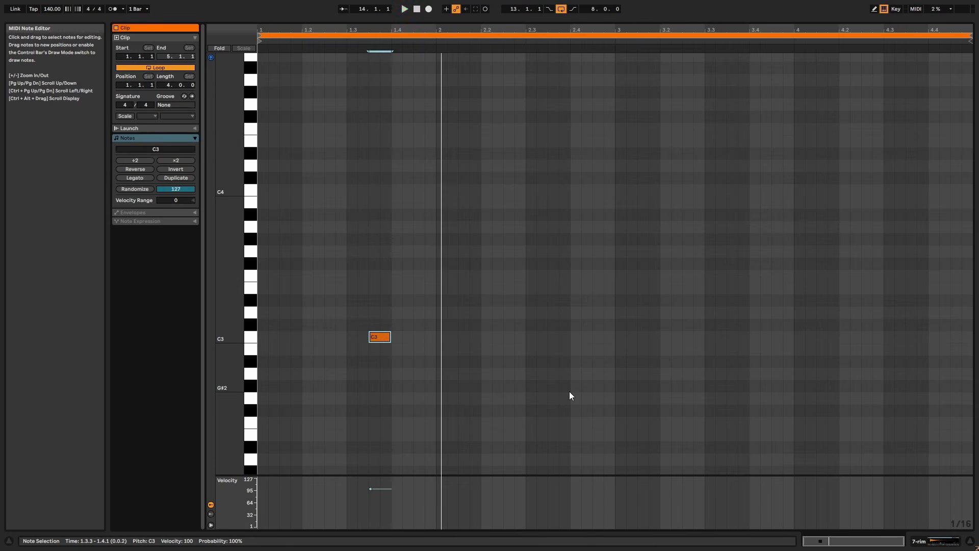
Duplicate the rim note three times, placing the copies at 1.4.3, 2.1.1 and 2.2.3
{"action": "key", "text": "ctrl+d"}
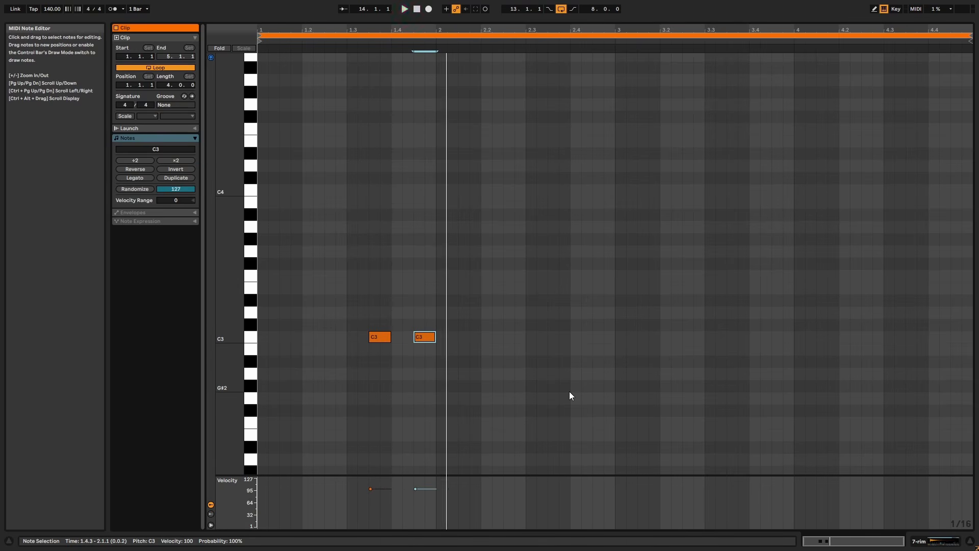
{"action": "key", "text": "ctrl+d"}
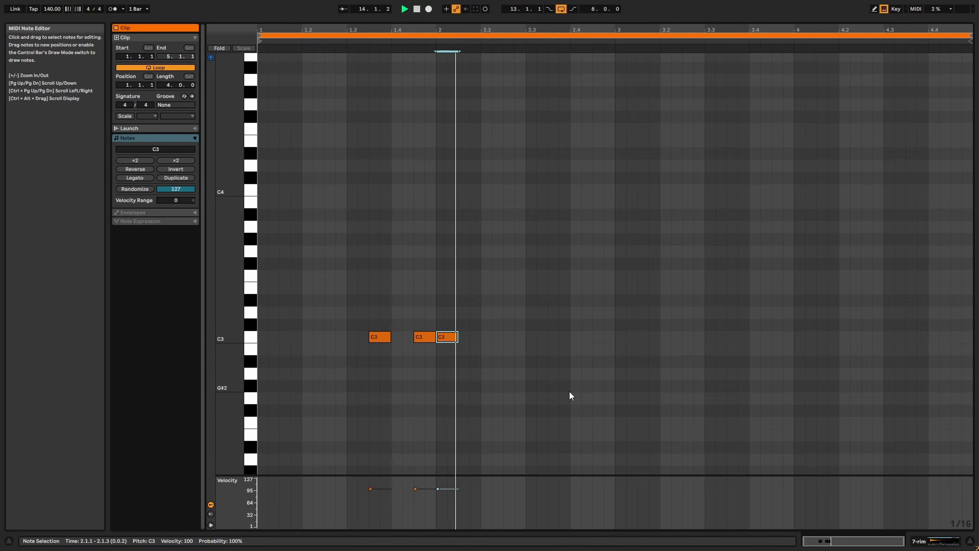
{"action": "key", "text": "ctrl+d"}
{"action": "key", "text": "Right"}
{"action": "key", "text": "Right"}
{"action": "key", "text": "Right"}
{"action": "key", "text": "Right"}
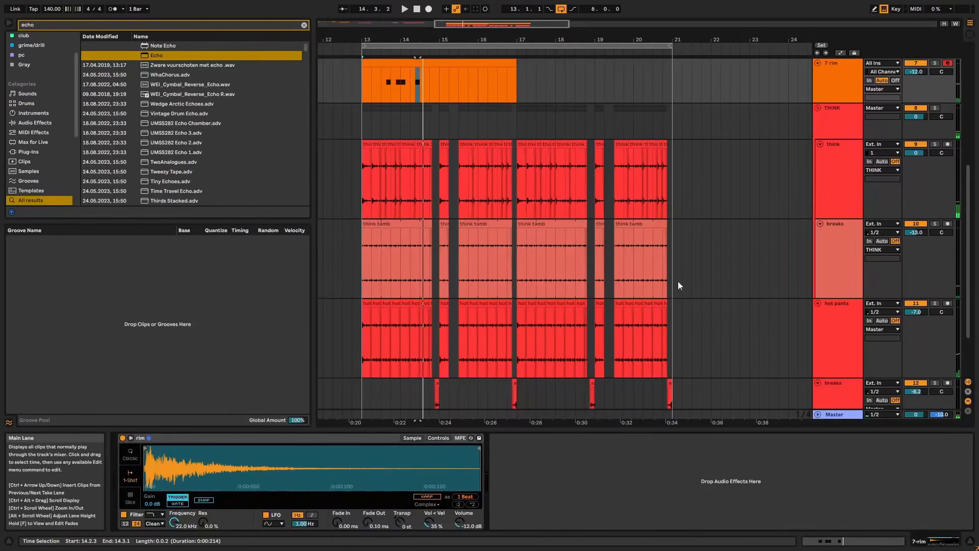
Set the rim track's volume to -10 dB and play the arrangement to hear the balance
{"action": "double_click", "coordinate": [915, 96]}
{"action": "key", "text": "space"}
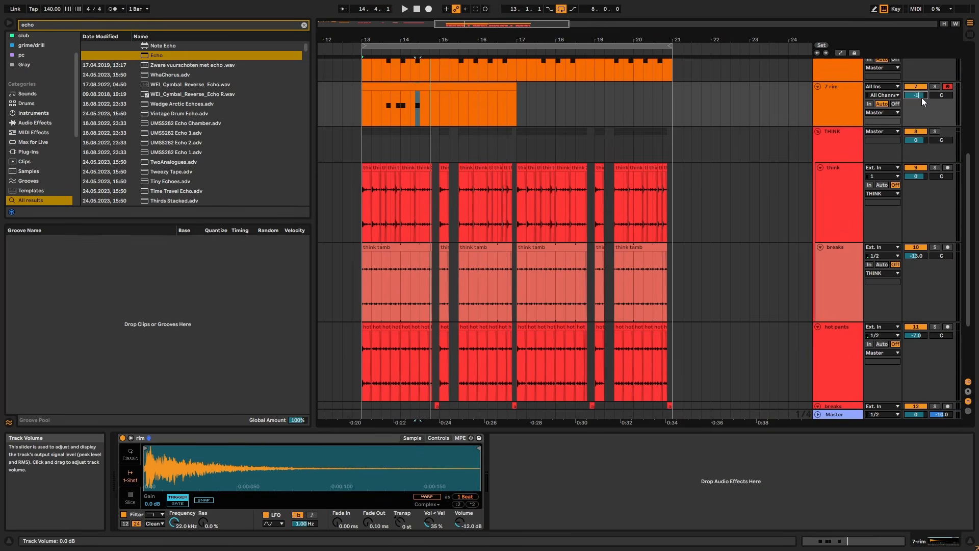
{"action": "key", "text": "space"}
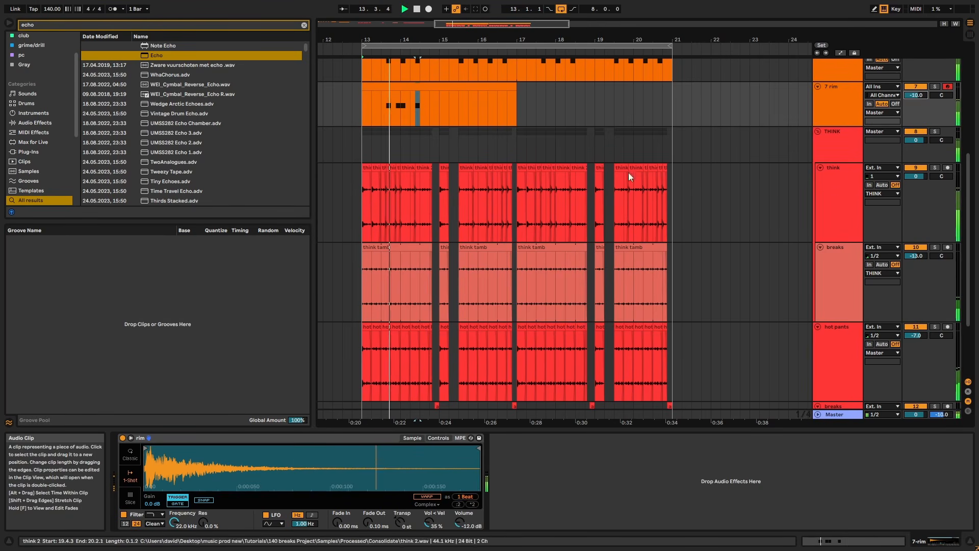
Reopen the rim clip and add a C3 note at 3.3.1
{"action": "scroll", "coordinate": [393, 184], "scroll_direction": "up", "scroll_amount": 3}
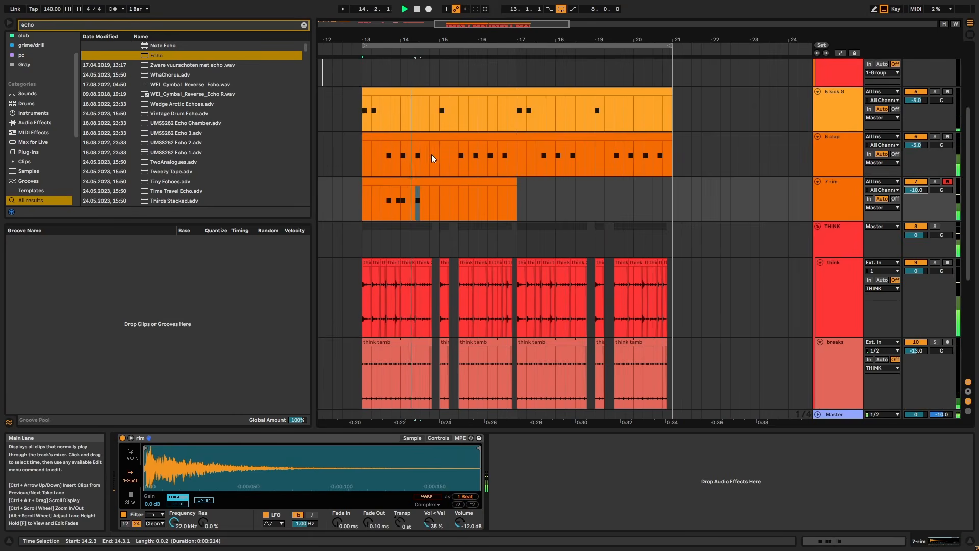
{"action": "double_click", "coordinate": [440, 185]}
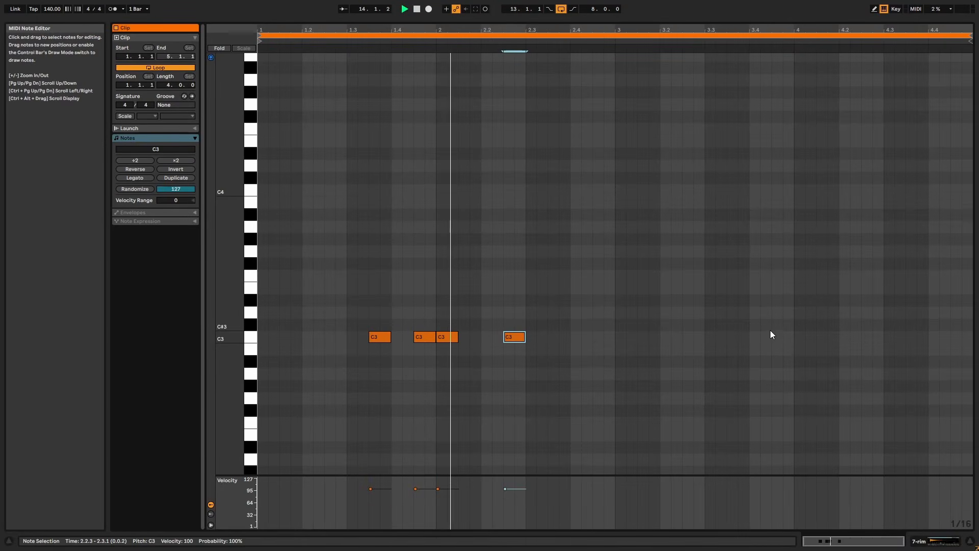
{"action": "double_click", "coordinate": [713, 337]}
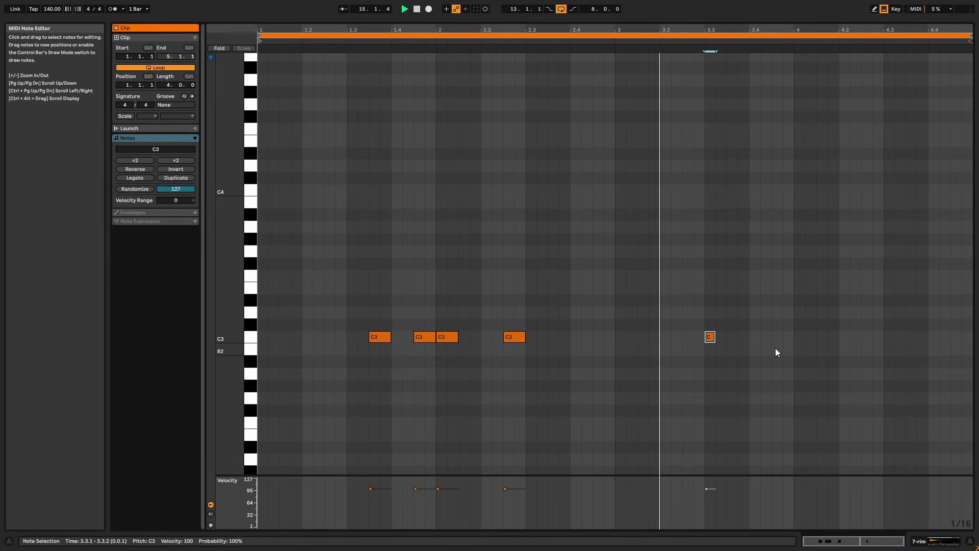
Lengthen the rim note at 3.3.1 to an eighth note and duplicate it twice, placing the copies at 3.4.3 and 4.2.1
{"action": "key", "text": "ctrl+d"}
{"action": "key", "text": "Right"}
{"action": "key", "text": "Right"}
{"action": "key", "text": "Right"}
{"action": "key", "text": "Right"}
{"action": "key", "text": "ctrl+d"}
{"action": "key", "text": "Right"}
{"action": "key", "text": "Right"}
{"action": "key", "text": "Right"}
{"action": "key", "text": "Right"}
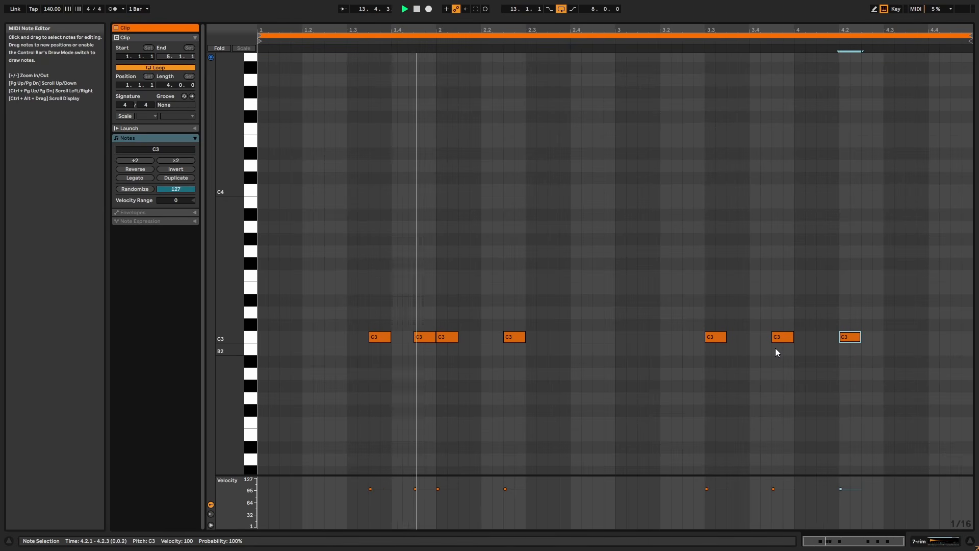
Return to the arrangement and extend the looped rim clip to bar 21
{"action": "key", "text": "Tab"}
{"action": "scroll", "coordinate": [714, 329], "scroll_direction": "up", "scroll_amount": 4}
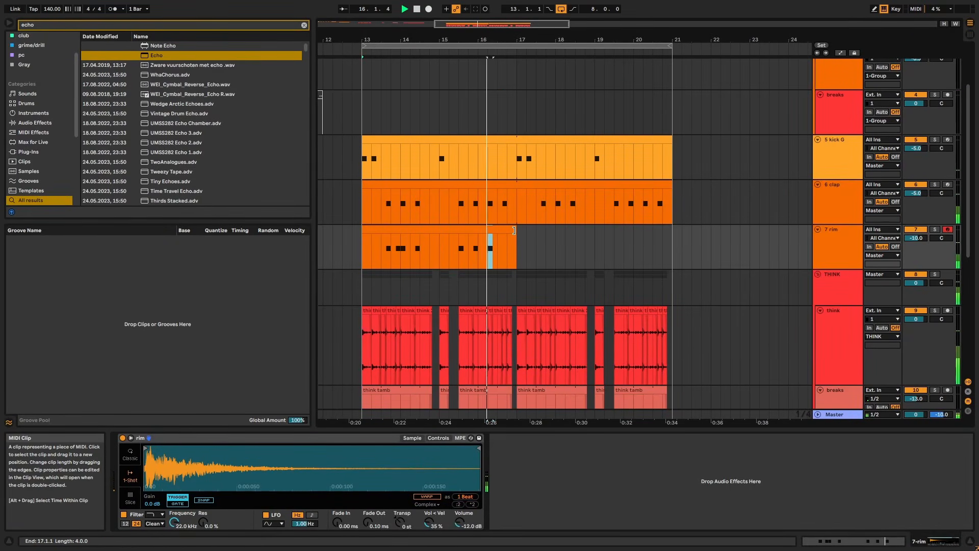
{"action": "left_click_drag", "start_coordinate": [513, 230], "coordinate": [667, 236]}
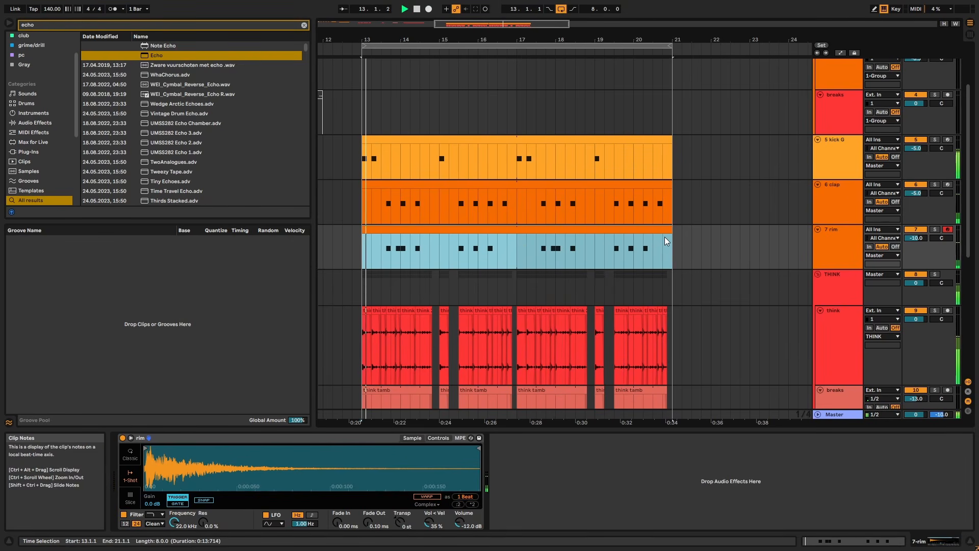
Add an eighth-length C3 note at 4.4.1 in the rim clip and return to the arrangement
{"action": "double_click", "coordinate": [663, 228]}
{"action": "mouse_move", "coordinate": [880, 383]}
{"action": "left_mouse_down"}
{"action": "mouse_move", "coordinate": [852, 326]}
{"action": "mouse_move", "coordinate": [896, 344]}
{"action": "mouse_move", "coordinate": [944, 343]}
{"action": "left_mouse_up"}
{"action": "left_click", "coordinate": [805, 39]}
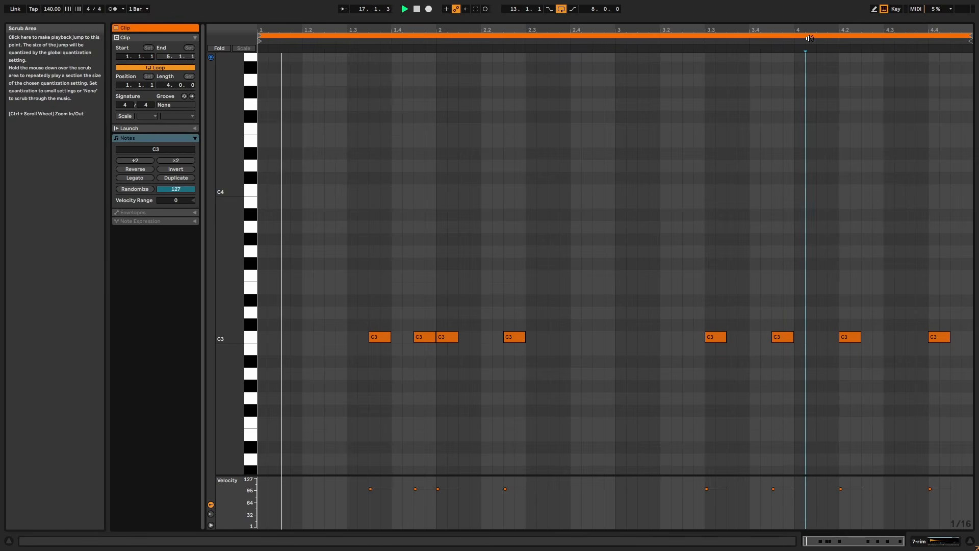
{"action": "key", "text": "Tab"}
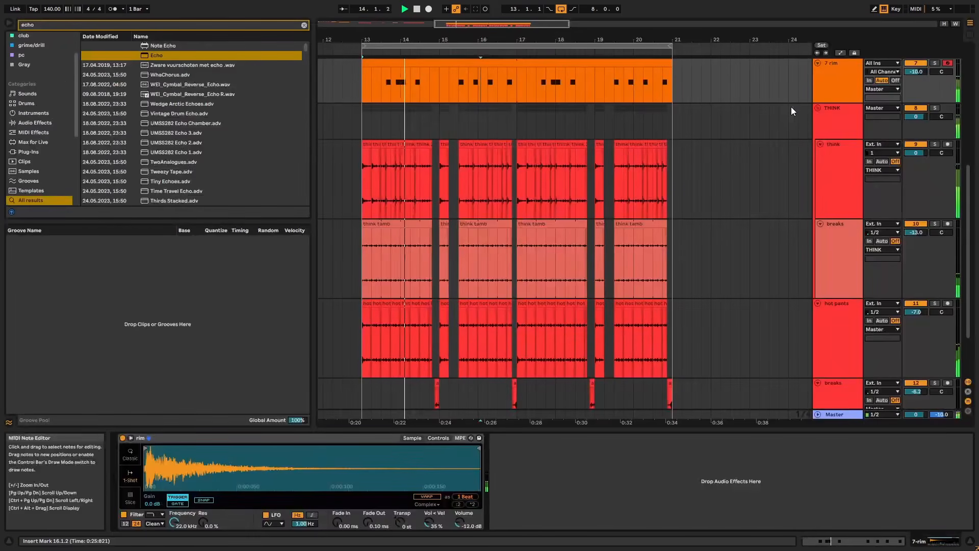
Insert a new MIDI track directly below the rim track
{"action": "scroll", "coordinate": [618, 197], "scroll_direction": "up", "scroll_amount": 4}
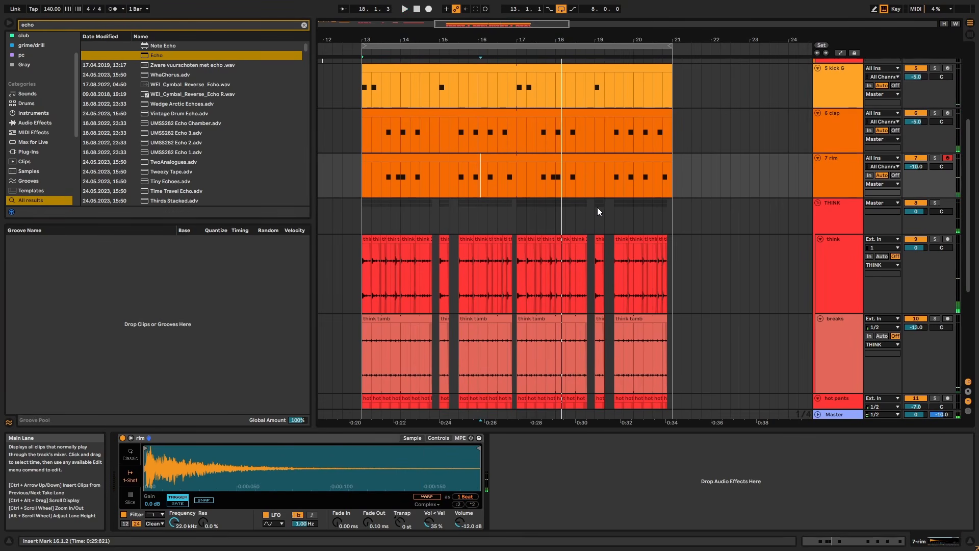
{"action": "scroll", "coordinate": [598, 207], "scroll_direction": "up", "scroll_amount": 2}
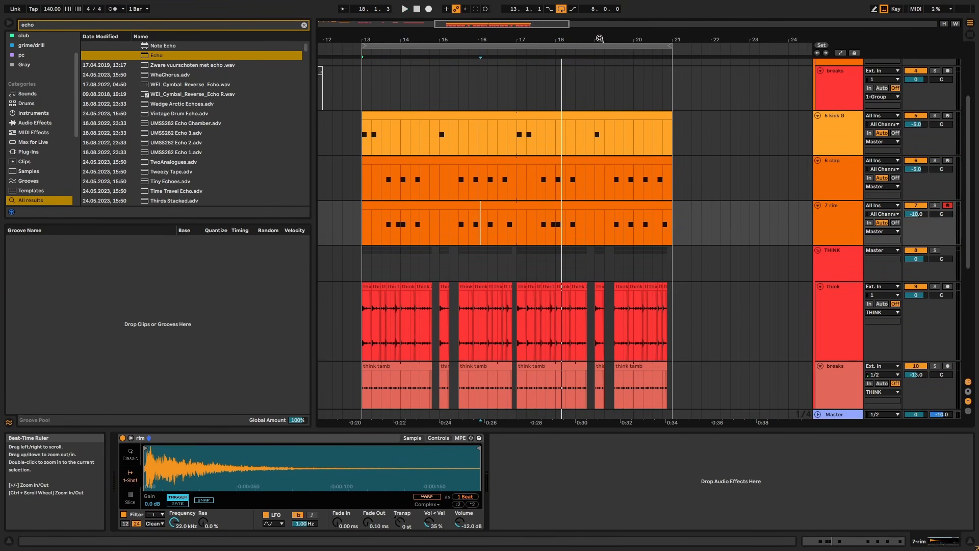
{"action": "left_click_drag", "start_coordinate": [598, 38], "coordinate": [599, 11]}
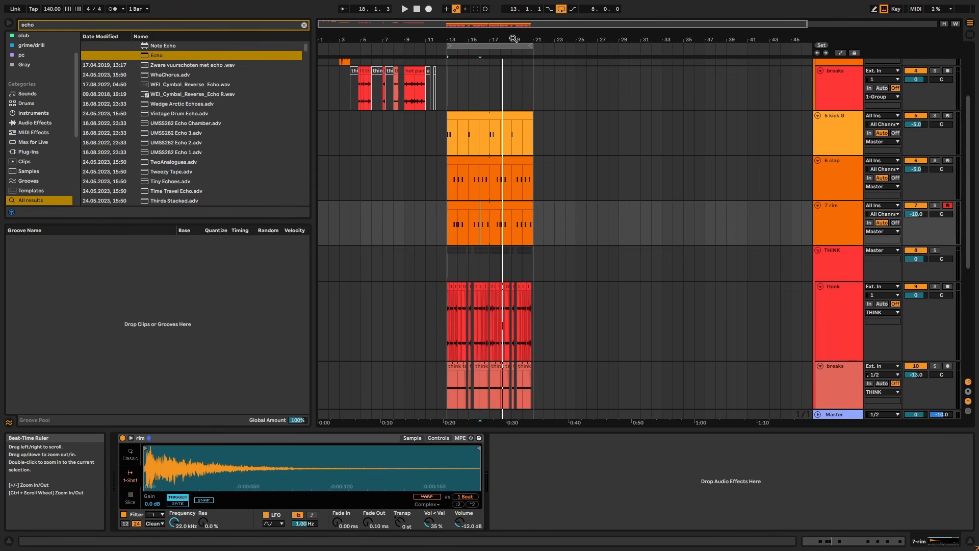
{"action": "scroll", "coordinate": [745, 215], "scroll_direction": "up", "scroll_amount": 4}
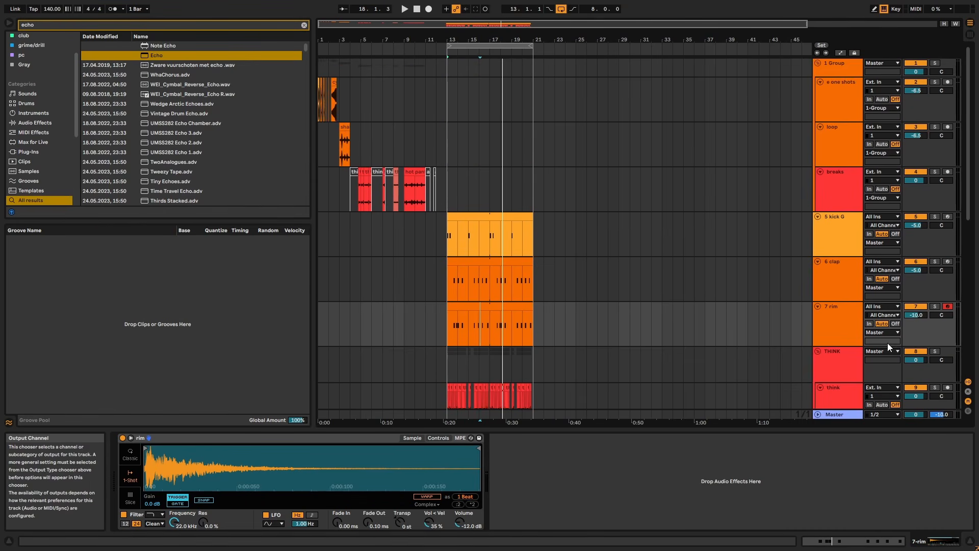
{"action": "left_click", "coordinate": [854, 332]}
{"action": "key", "text": "ctrl+shift+t"}
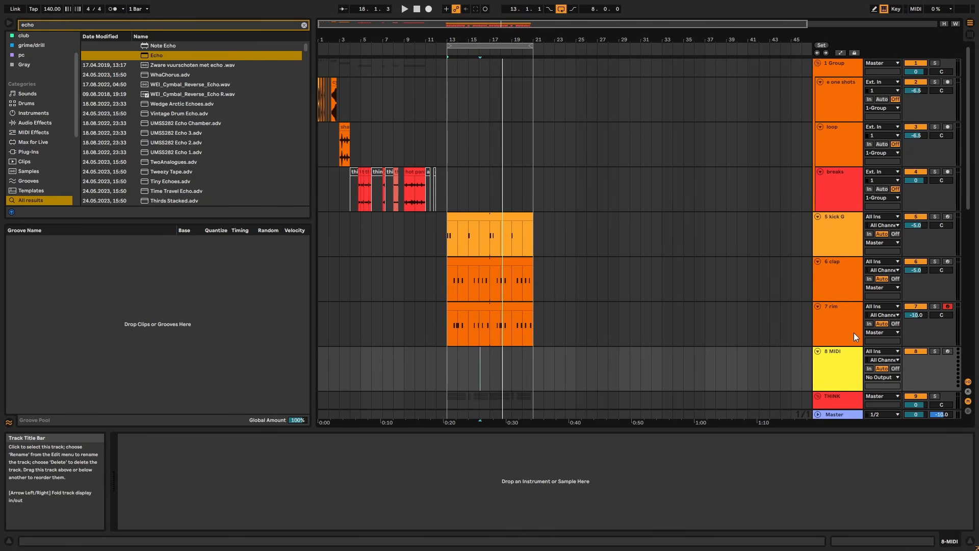
Load the first hat one-shot into the new track and create a four-bar clip with a C3 note at 1.1.1
{"action": "left_click_drag", "start_coordinate": [318, 35], "coordinate": [319, 99]}
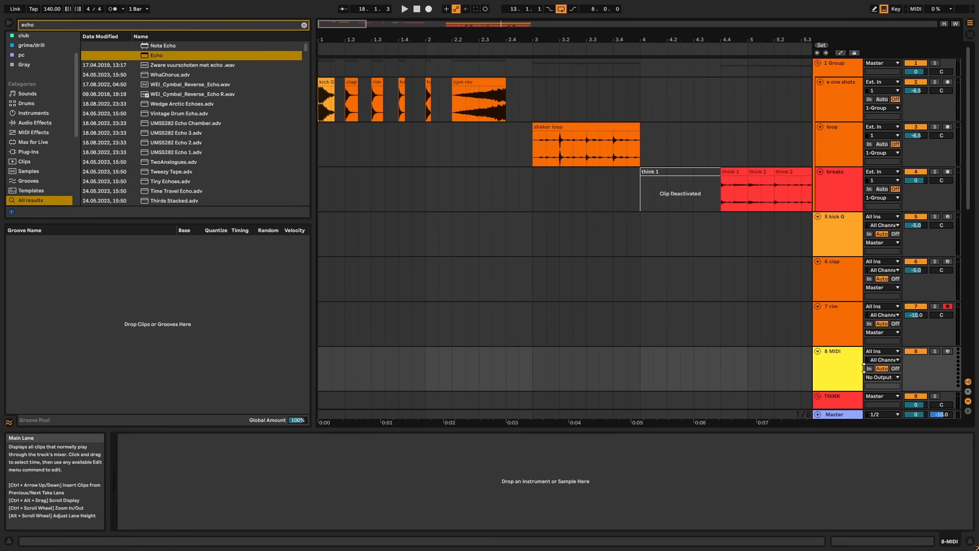
{"action": "left_click", "coordinate": [838, 359]}
{"action": "left_click_drag", "start_coordinate": [399, 89], "coordinate": [326, 488]}
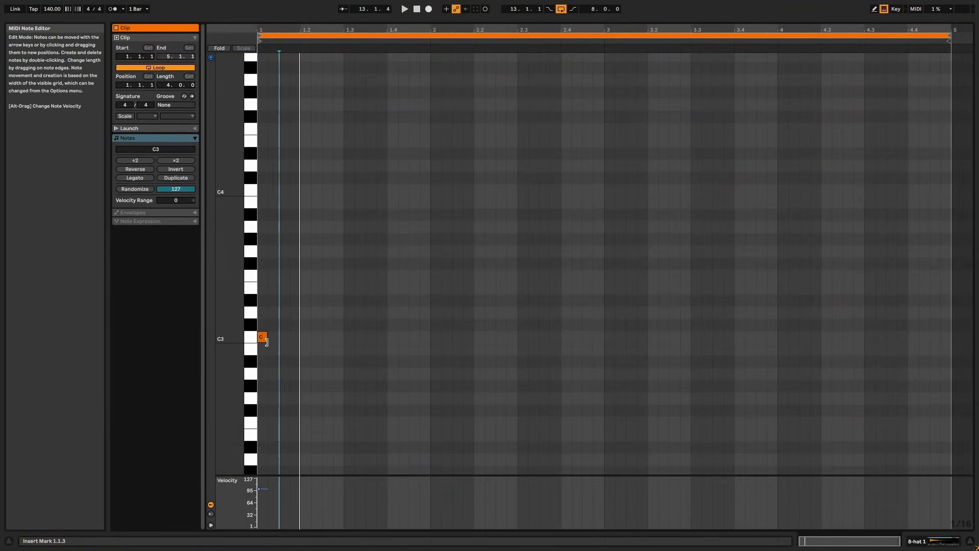
Lengthen the hat note at 1.1.1 to an eighth note and duplicate it to 1.1.3
{"action": "left_click_drag", "start_coordinate": [267, 337], "coordinate": [278, 337]}
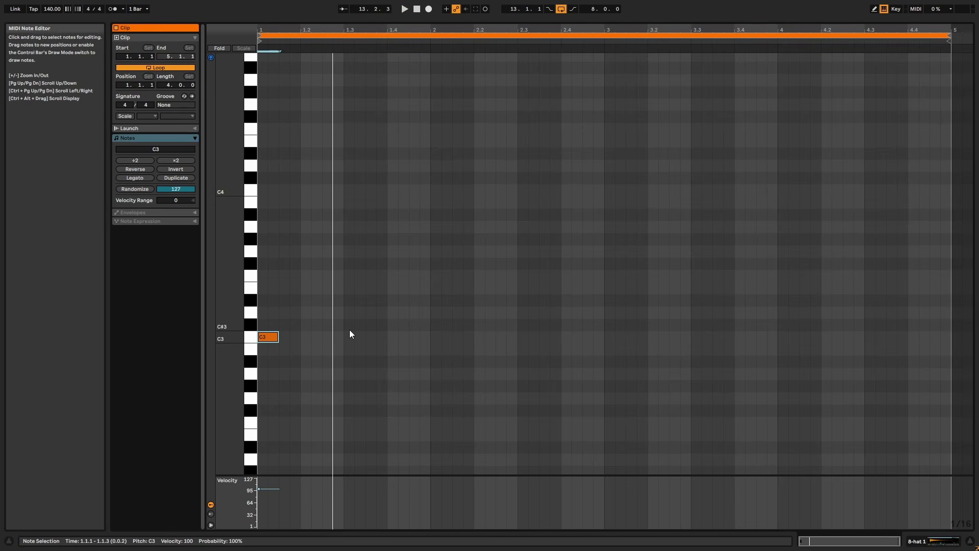
{"action": "key", "text": "ctrl+d"}
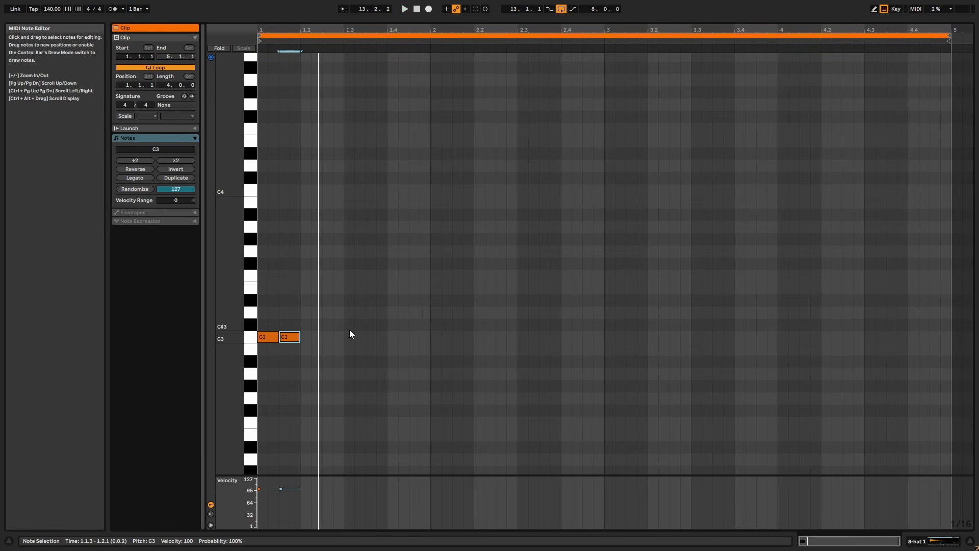
Lengthen the hat notes to quarter notes so C3 plays at 1.1.1, 1.2.1 and 1.3.1
{"action": "left_click", "coordinate": [269, 359]}
{"action": "left_click", "coordinate": [265, 339]}
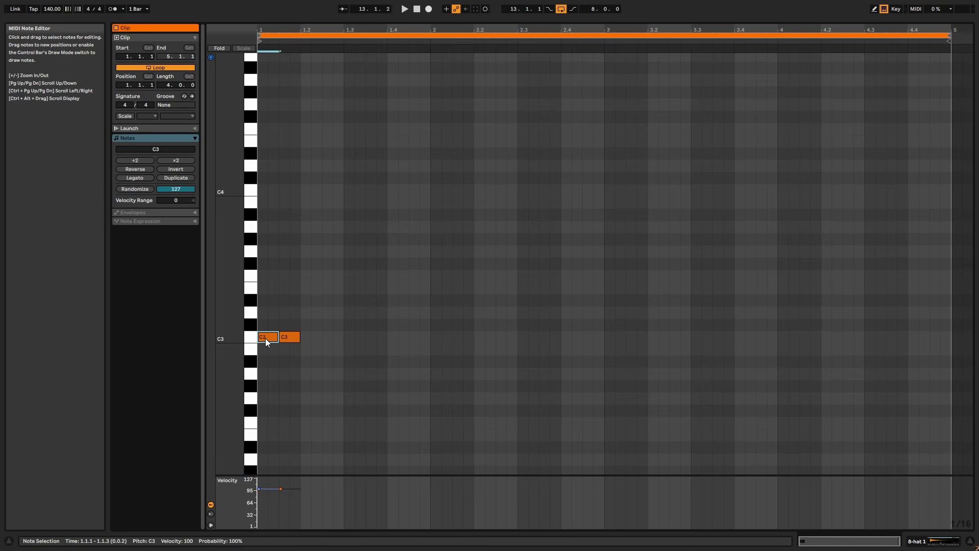
{"action": "scroll", "coordinate": [265, 338], "scroll_direction": "up", "scroll_amount": 1}
{"action": "left_click", "coordinate": [279, 383]}
{"action": "left_click", "coordinate": [270, 359]}
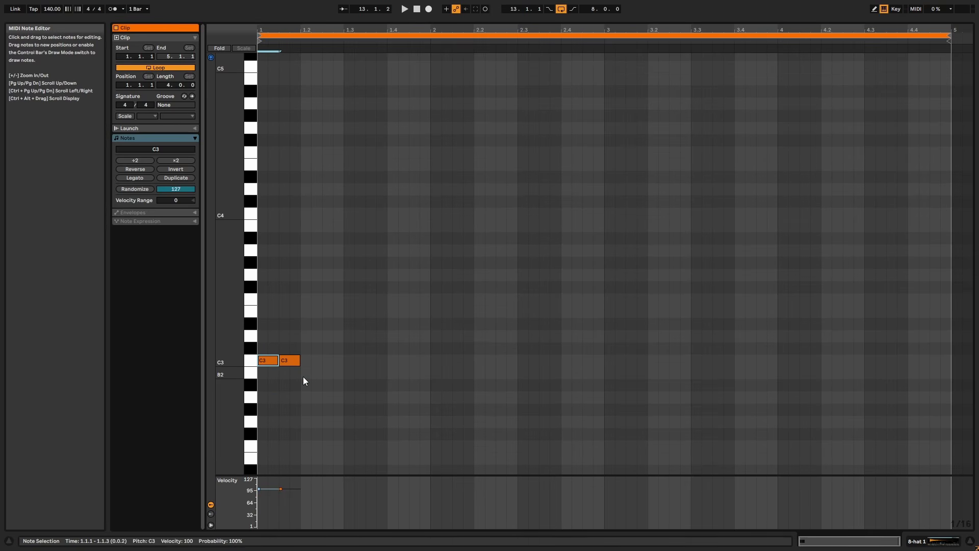
{"action": "left_click", "coordinate": [174, 161]}
{"action": "left_click", "coordinate": [322, 358]}
{"action": "key", "text": "ctrl+d"}
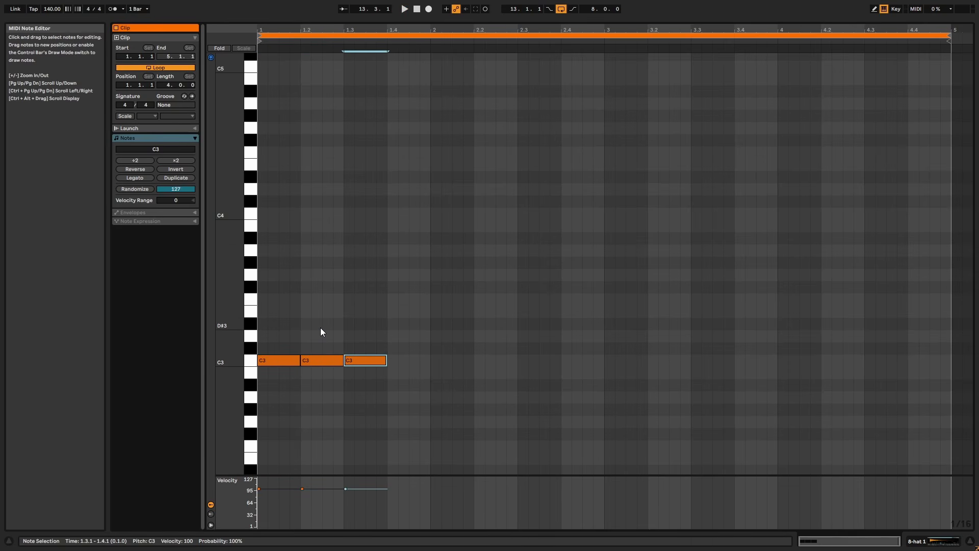
Set the note grid to 1/16 and add a sixteenth-length C3 hat note at 1.4.1
{"action": "right_click", "coordinate": [380, 310]}
{"action": "left_click", "coordinate": [442, 461]}
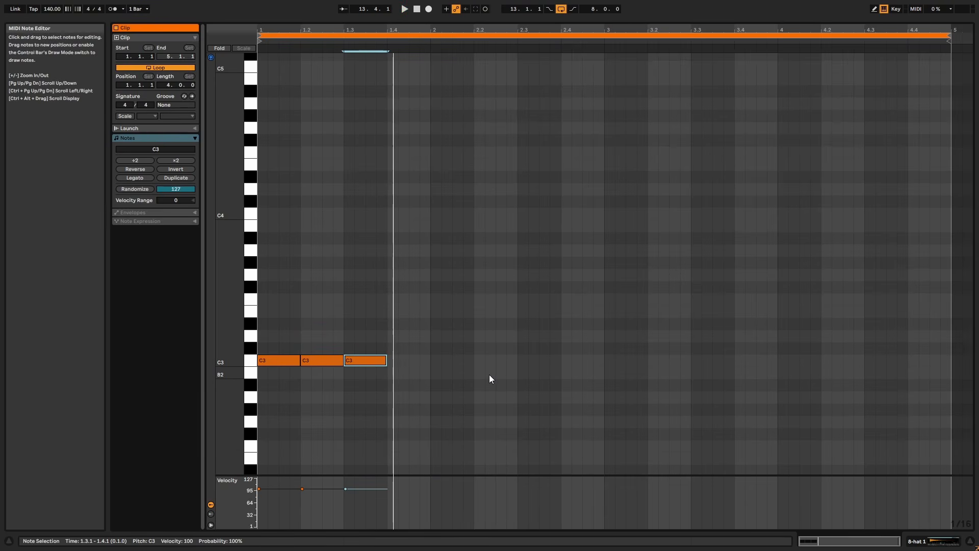
{"action": "key", "text": "ctrl+d"}
{"action": "key", "text": "shift+Left"}
{"action": "key", "text": "shift+Left"}
{"action": "key", "text": "shift+Left"}
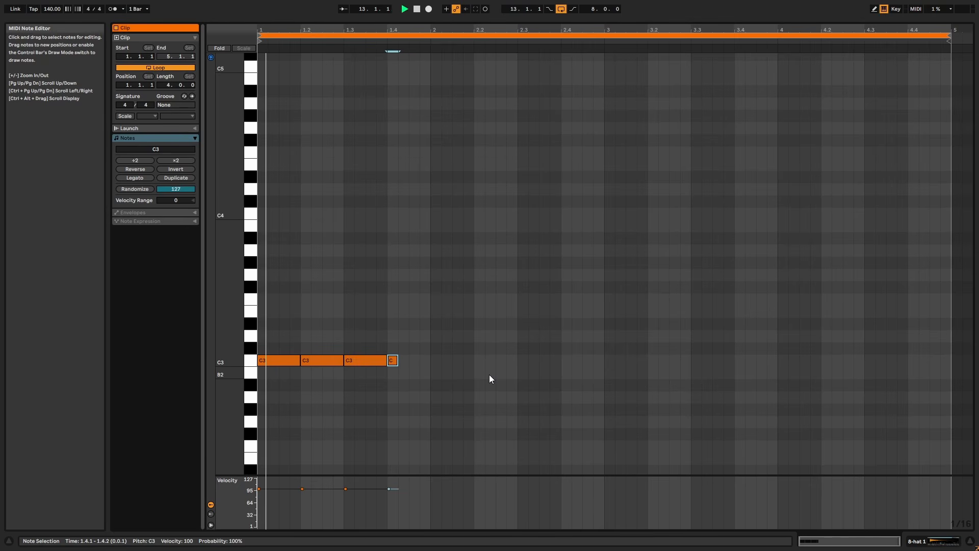
Add C3 hat notes at 1.4.2 (three sixteenths), 2.1.1 (an eighth), and 2.1.3 and 2.1.4 (a sixteenth each)
{"action": "key", "text": "ctrl+d"}
{"action": "key", "text": "shift+Right"}
{"action": "key", "text": "ctrl+d"}
{"action": "key", "text": "ctrl+z"}
{"action": "key", "text": "shift+Right"}
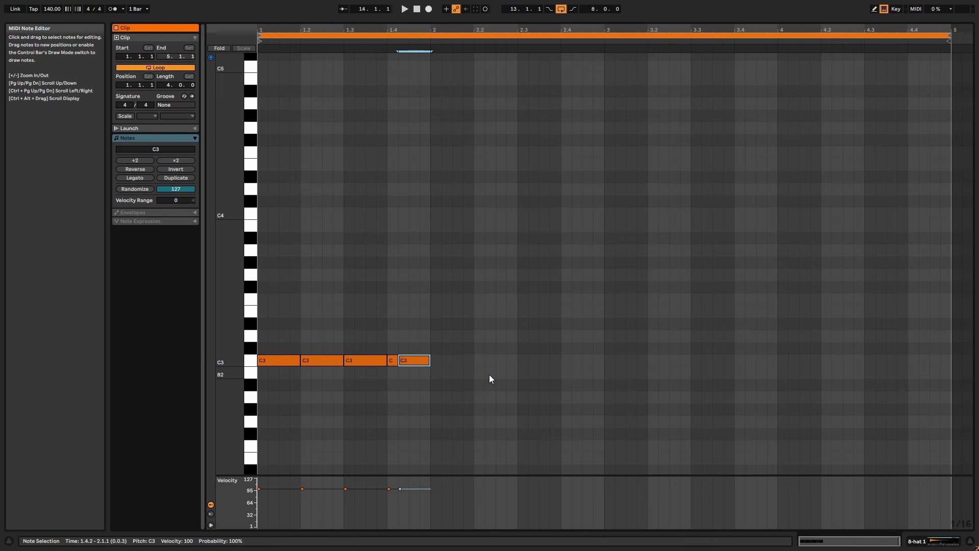
{"action": "key", "text": "ctrl+d"}
{"action": "key", "text": "shift+Left"}
{"action": "key", "text": "ctrl+d"}
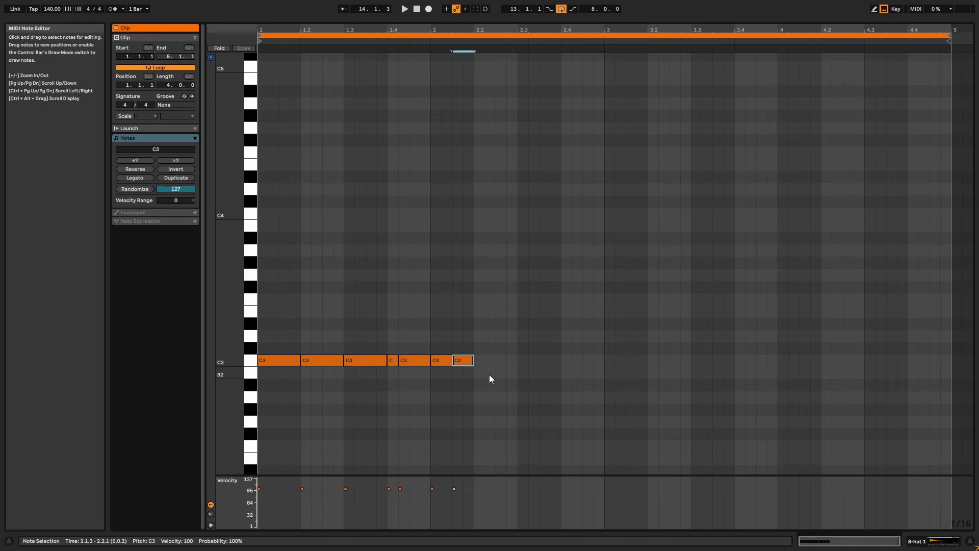
{"action": "key", "text": "ctrl+d"}
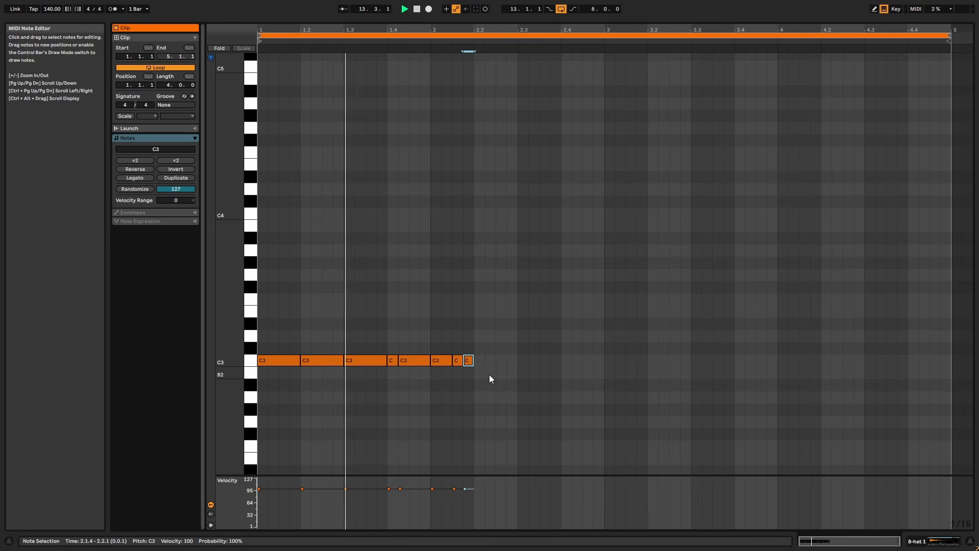
Continue the hat pattern with quarter notes at 2.2.1, 2.3.1 and 3.1.1, and copy the rhythm from 1.3.1 through 2.3.1 to 3.3.1
{"action": "key", "text": "space"}
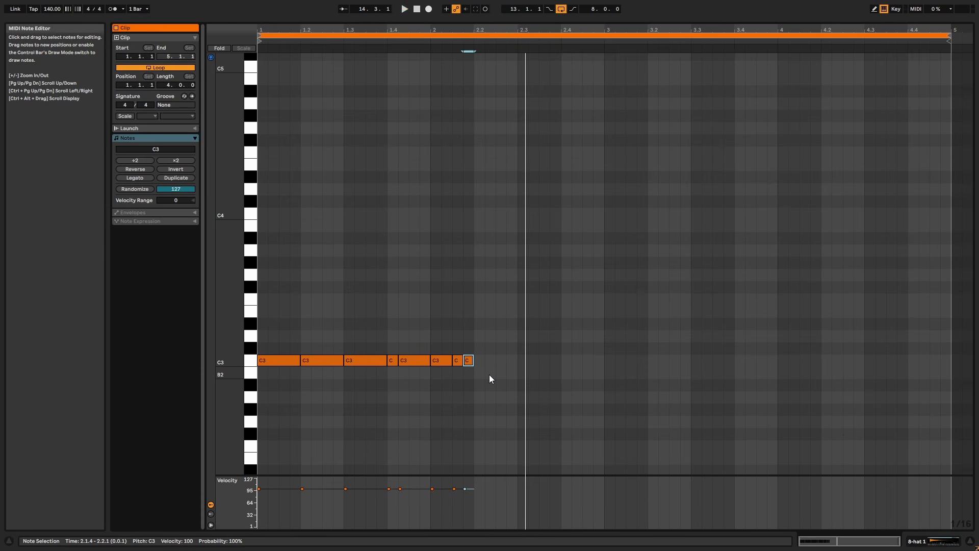
{"action": "key", "text": "space"}
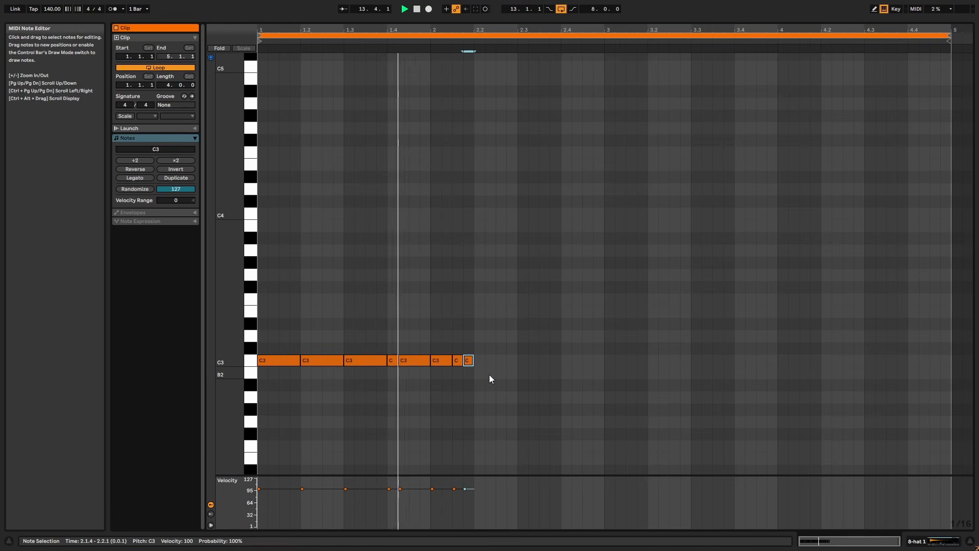
{"action": "key", "text": "space"}
{"action": "key", "text": "space"}
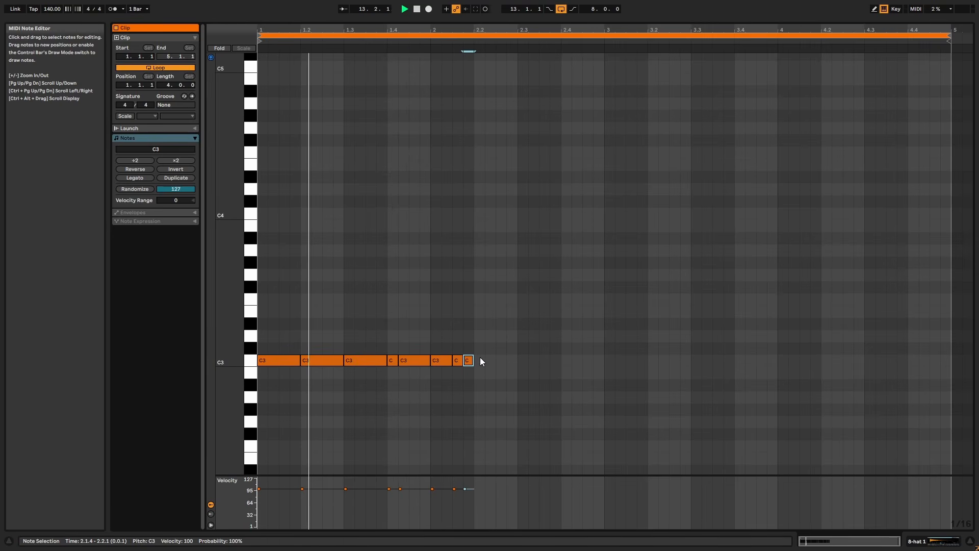
{"action": "key", "text": "ctrl+d"}
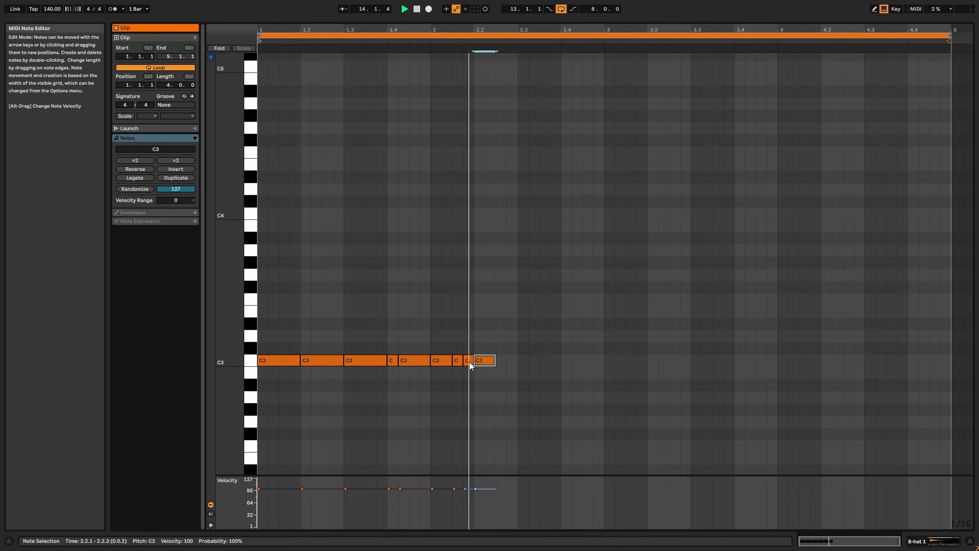
{"action": "left_click", "coordinate": [284, 363]}
{"action": "key", "text": "space"}
{"action": "left_click_drag", "start_coordinate": [278, 362], "coordinate": [542, 360]}
{"action": "left_click", "coordinate": [702, 277]}
{"action": "key", "text": "space"}
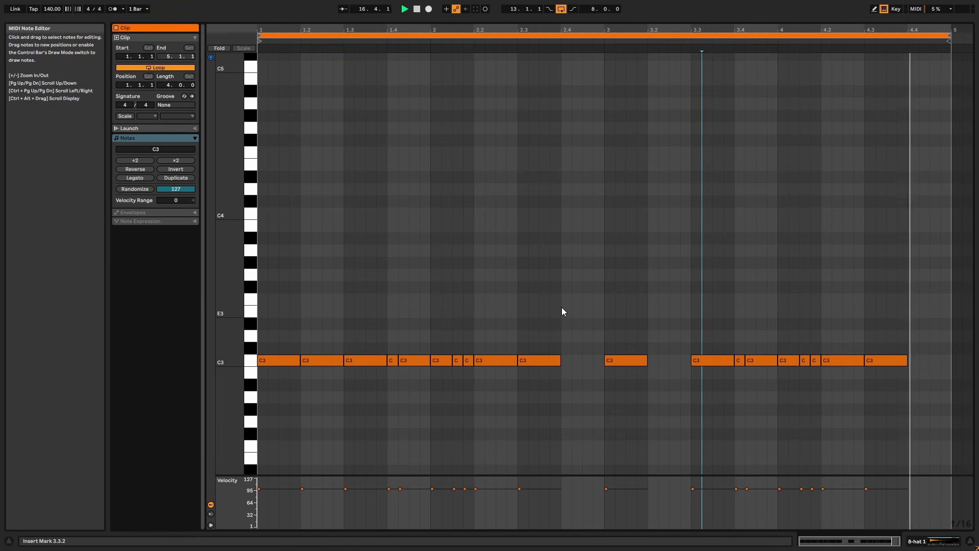
Duplicate the hat 1 clip in the arrangement so it runs to bar 21, and set the track volume to -13 dB
{"action": "key", "text": "shift+Tab"}
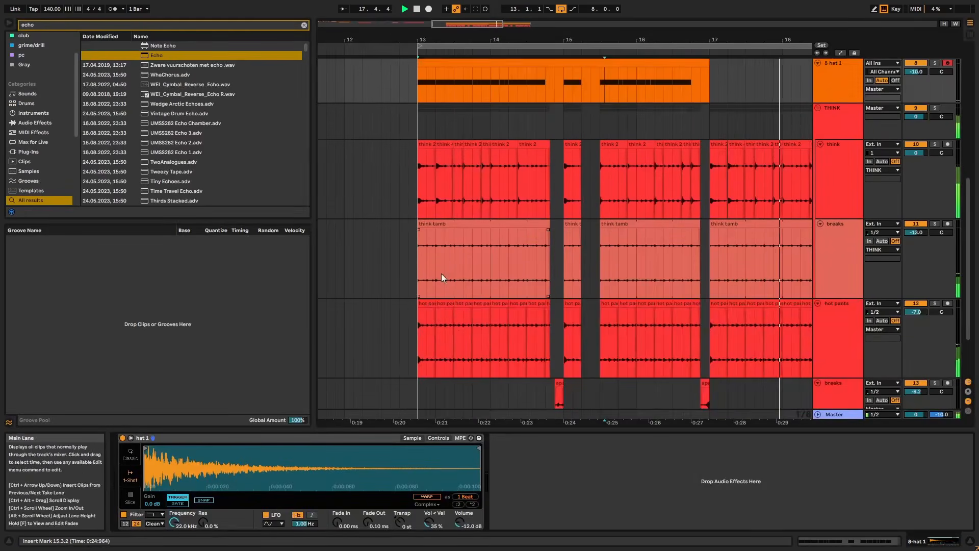
{"action": "scroll", "coordinate": [434, 269], "scroll_direction": "up", "scroll_amount": 2}
{"action": "left_click_drag", "start_coordinate": [613, 40], "coordinate": [416, 30]}
{"action": "left_click_drag", "start_coordinate": [482, 159], "coordinate": [687, 163]}
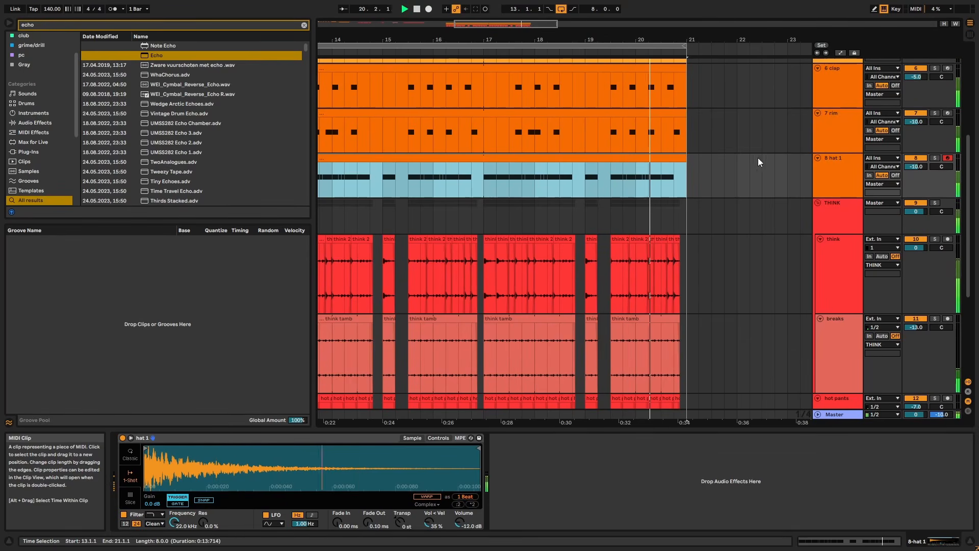
{"action": "left_click", "coordinate": [915, 165]}
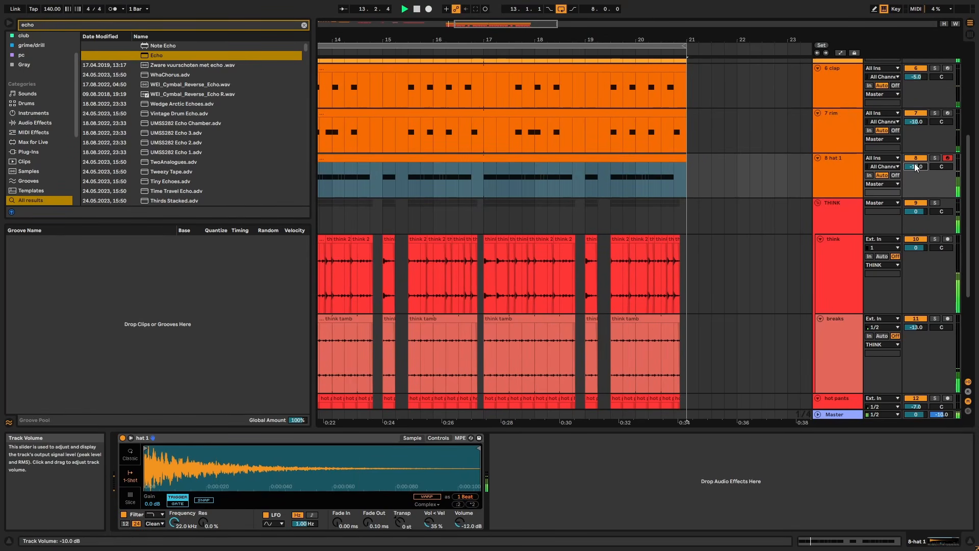
{"action": "key", "text": "space"}
{"action": "double_click", "coordinate": [614, 157]}
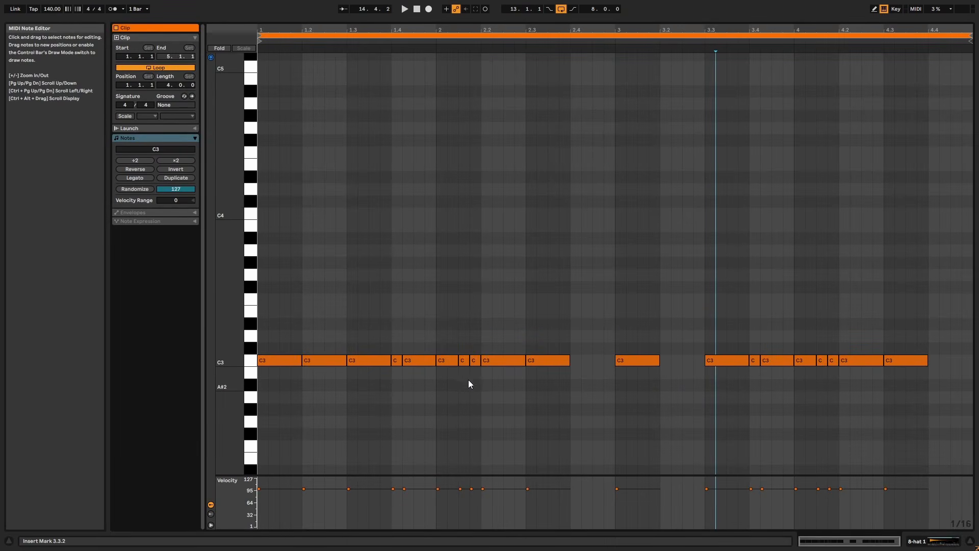
{"action": "left_click_drag", "start_coordinate": [485, 384], "coordinate": [466, 335]}
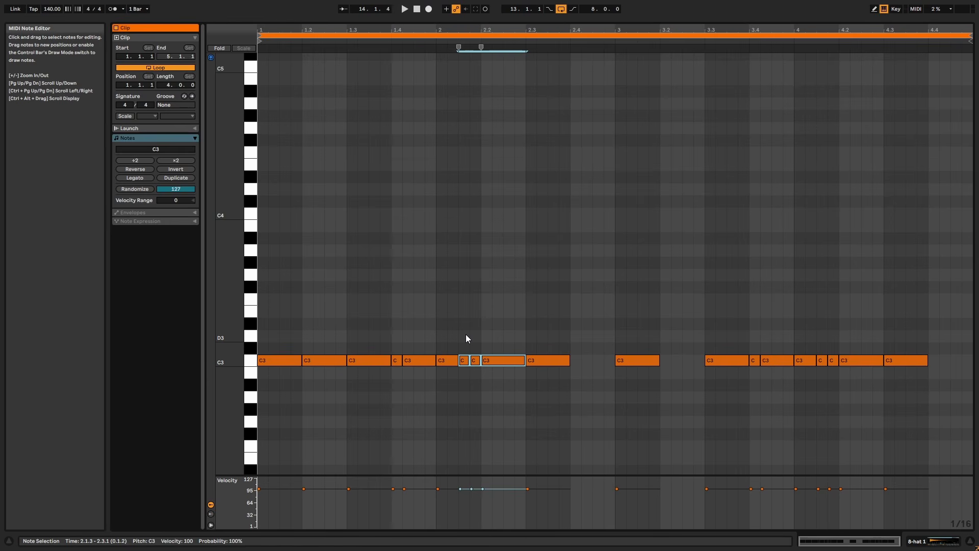
{"action": "right_click", "coordinate": [529, 256]}
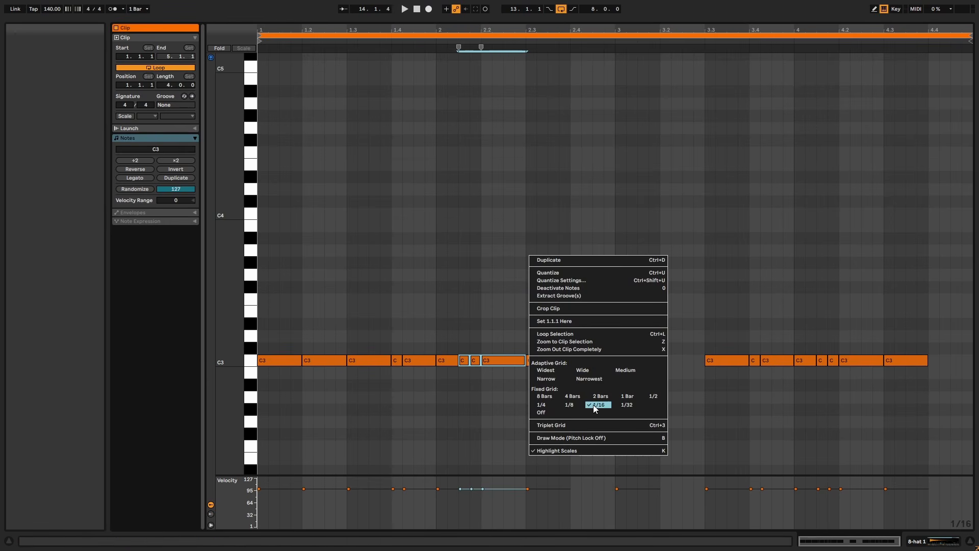
{"action": "left_click", "coordinate": [468, 336]}
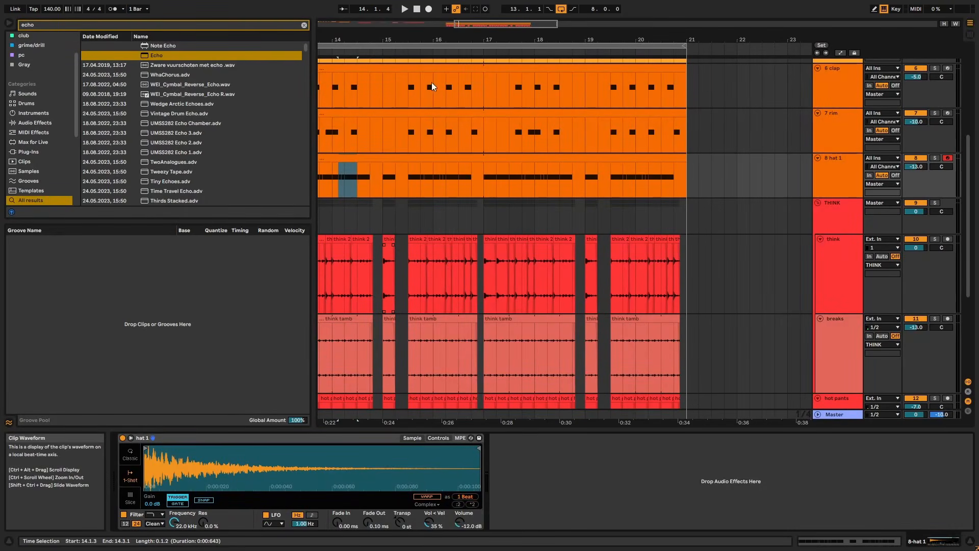
Audition the hat 2 one-shot and load it into a new MIDI track below hat 1 at -15 dB
{"action": "left_click_drag", "start_coordinate": [434, 39], "coordinate": [811, 5]}
{"action": "scroll", "coordinate": [429, 111], "scroll_direction": "up", "scroll_amount": 5}
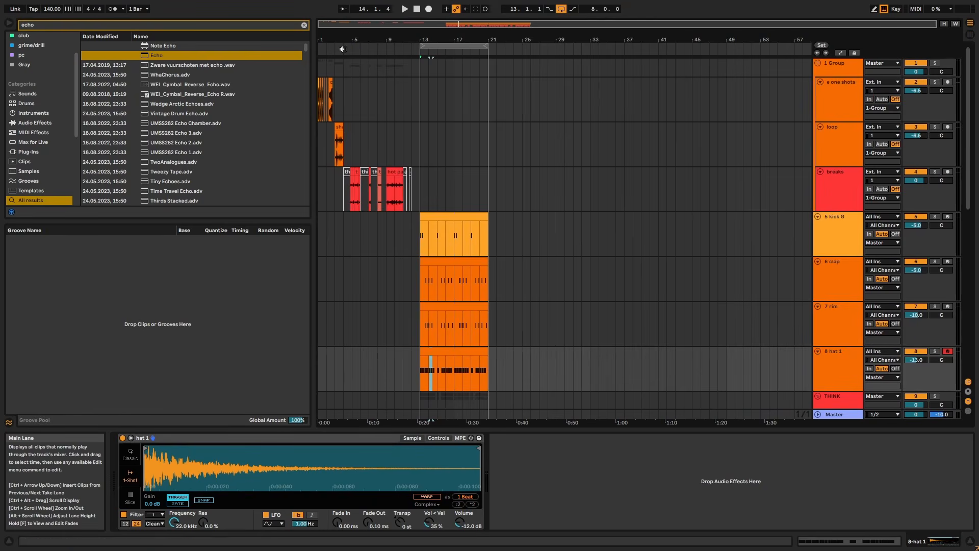
{"action": "left_click_drag", "start_coordinate": [319, 36], "coordinate": [319, 132]}
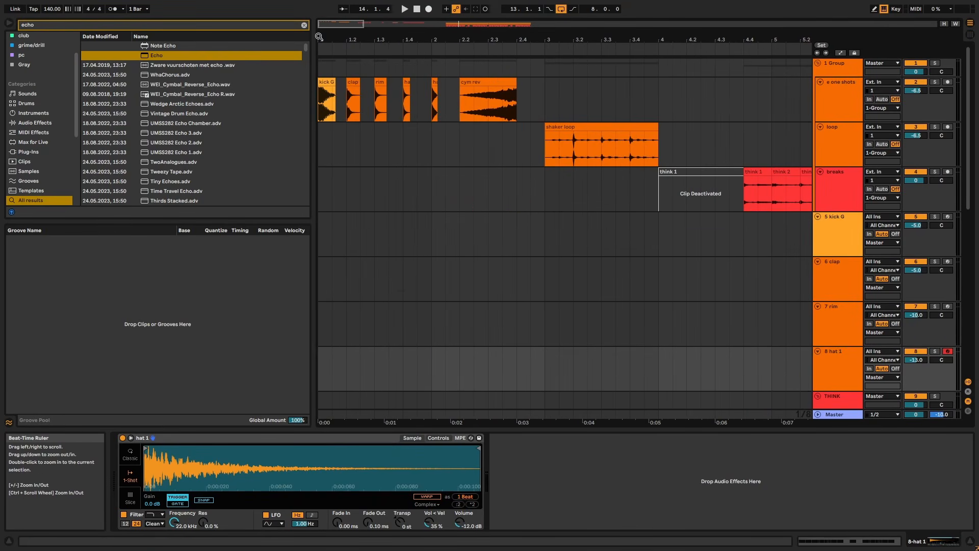
{"action": "left_click", "coordinate": [435, 81]}
{"action": "key", "text": "space"}
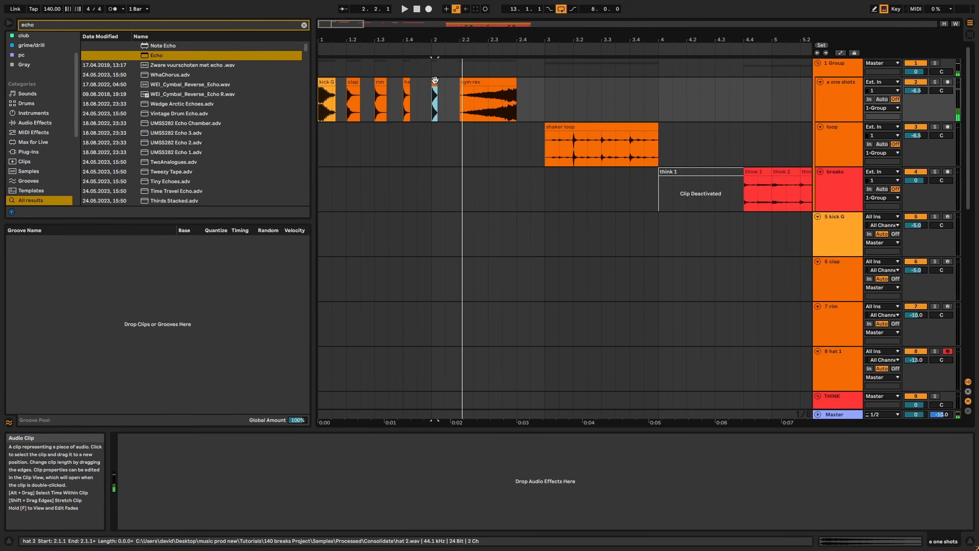
{"action": "left_click", "coordinate": [846, 360]}
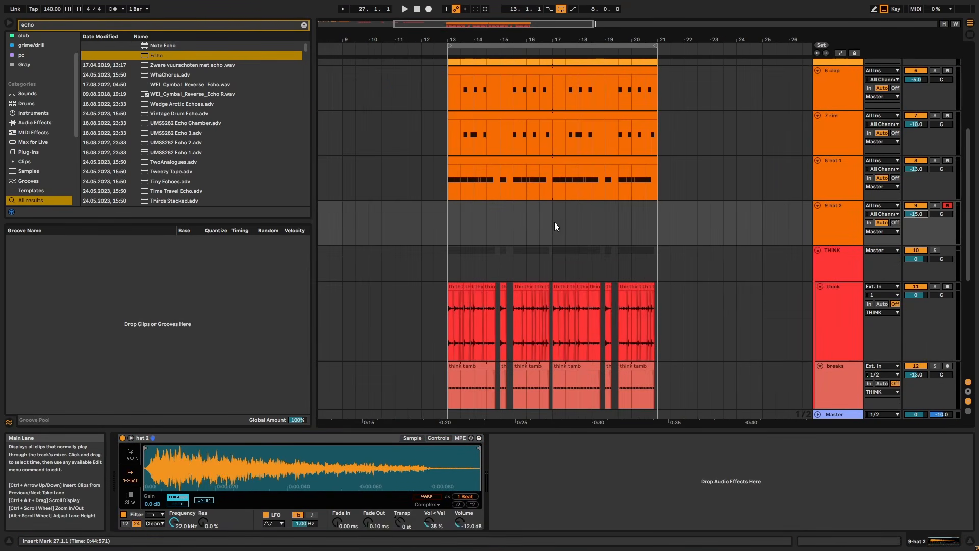
Create a four-bar clip at bar 13 on the hat 2 track and add an eighth-length C3 note at 1.1.3 on a 1/8 grid
{"action": "left_click_drag", "start_coordinate": [555, 222], "coordinate": [451, 220]}
{"action": "key", "text": "ctrl+shift+m"}
{"action": "right_click", "coordinate": [400, 293]}
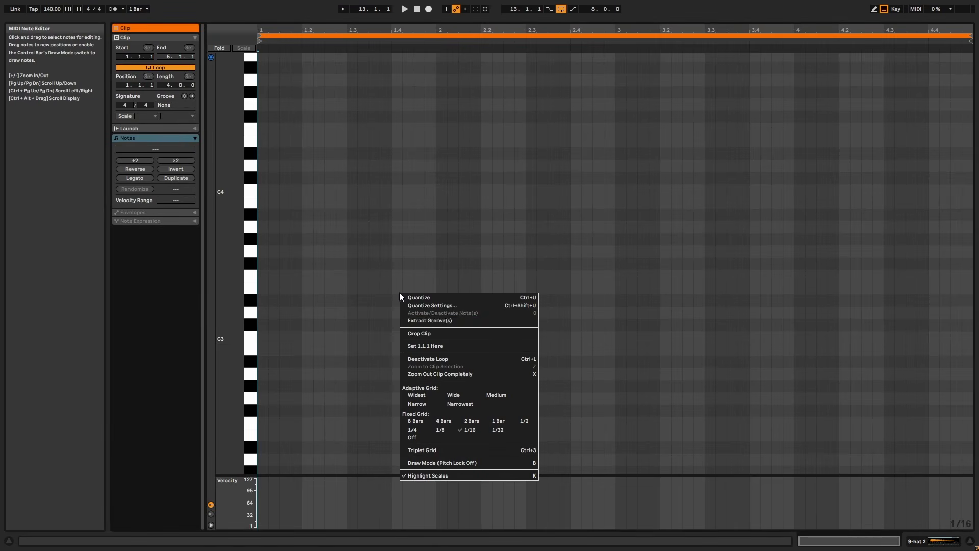
{"action": "left_click", "coordinate": [443, 430]}
{"action": "double_click", "coordinate": [292, 338]}
{"action": "key", "text": "space"}
Duplicate the hat 2 note to the following off-beats at 1.2.3, 1.3.3, 1.4.3, 2.1.3 and 2.2.3
{"action": "key", "text": "ctrl+d"}
{"action": "key", "text": "Right"}
{"action": "key", "text": "ctrl+d"}
{"action": "key", "text": "Right"}
{"action": "key", "text": "ctrl+d"}
{"action": "key", "text": "Right"}
{"action": "key", "text": "ctrl+d"}
{"action": "key", "text": "Right"}
{"action": "key", "text": "ctrl+d"}
{"action": "key", "text": "Right"}
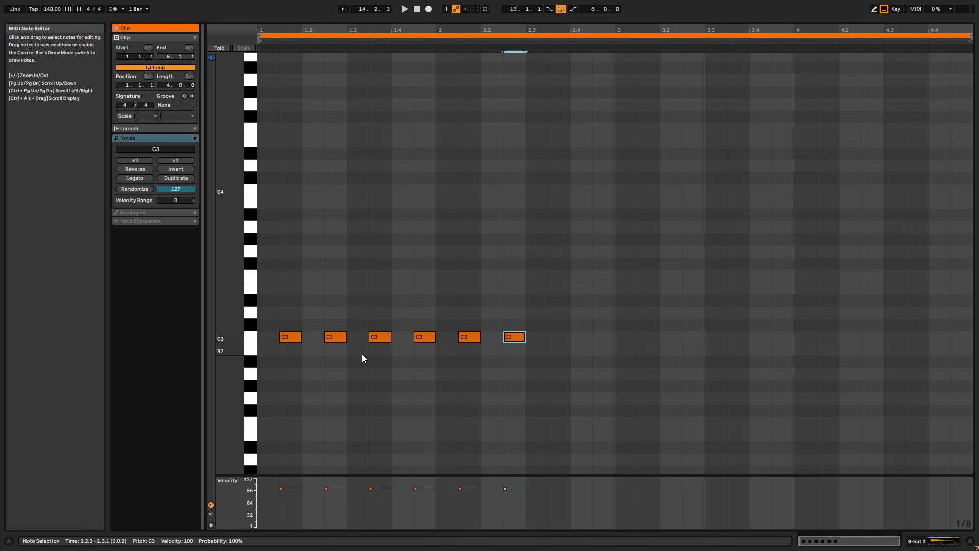
Play the pattern and add further off-beat C3 notes at 3.1.3, 3.3.3, 3.4.3, 4.1.3 and 4.2.3
{"action": "key", "text": "space"}
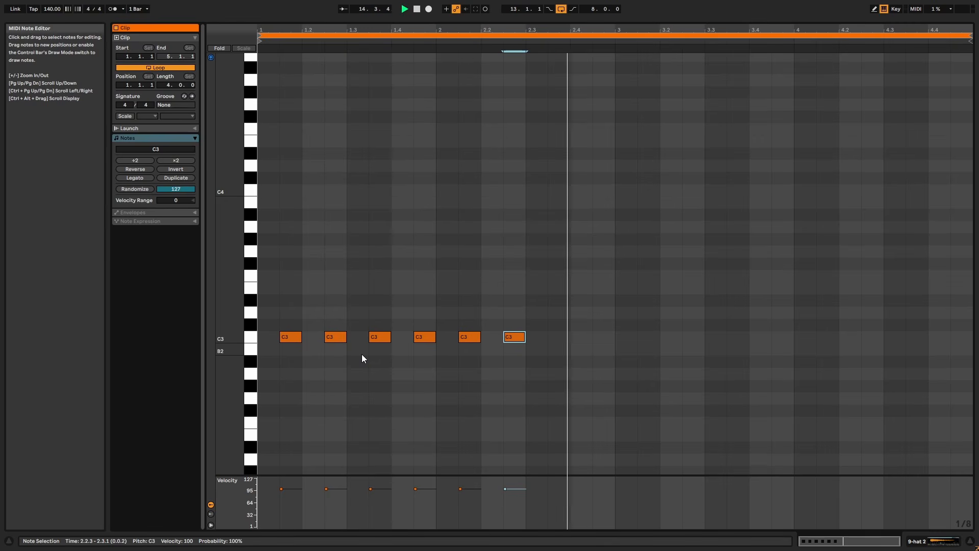
{"action": "key", "text": "space"}
{"action": "key", "text": "space"}
{"action": "key", "text": "ctrl+d"}
{"action": "key", "text": "Right"}
{"action": "key", "text": "Right"}
{"action": "key", "text": "space"}
{"action": "key", "text": "ctrl+d"}
{"action": "key", "text": "Right"}
{"action": "key", "text": "Right"}
{"action": "key", "text": "Right"}
{"action": "key", "text": "ctrl+d"}
{"action": "key", "text": "Right"}
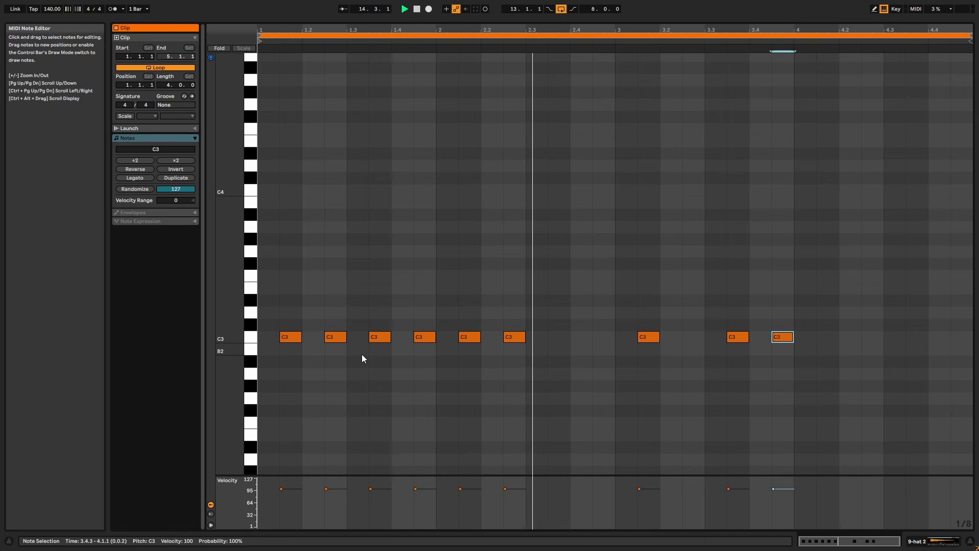
{"action": "key", "text": "ctrl+d"}
{"action": "key", "text": "ctrl+d"}
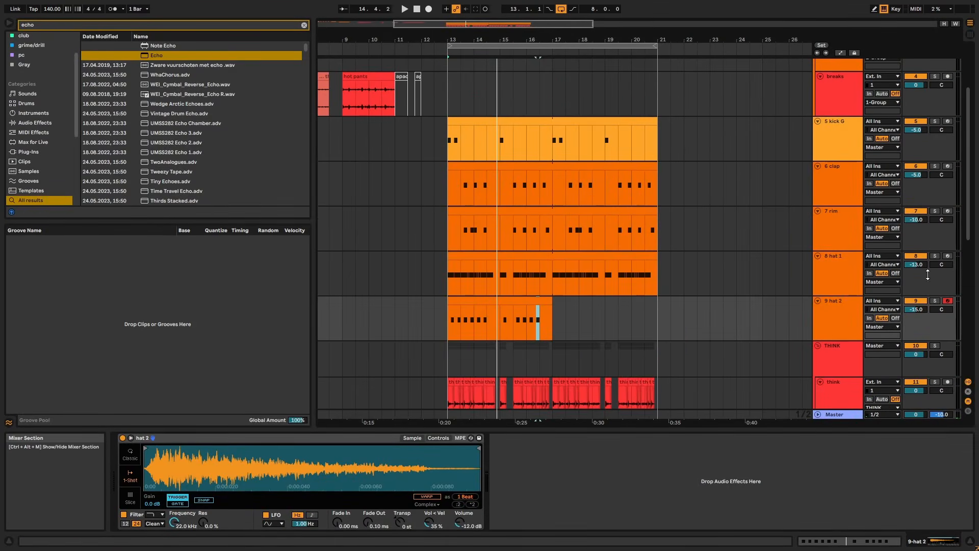
Extend the hat 2 part to bar 21, and pan hat 1 to 12L and hat 2 to 13R
{"action": "left_click_drag", "start_coordinate": [550, 302], "coordinate": [656, 298]}
{"action": "left_click", "coordinate": [947, 266]}
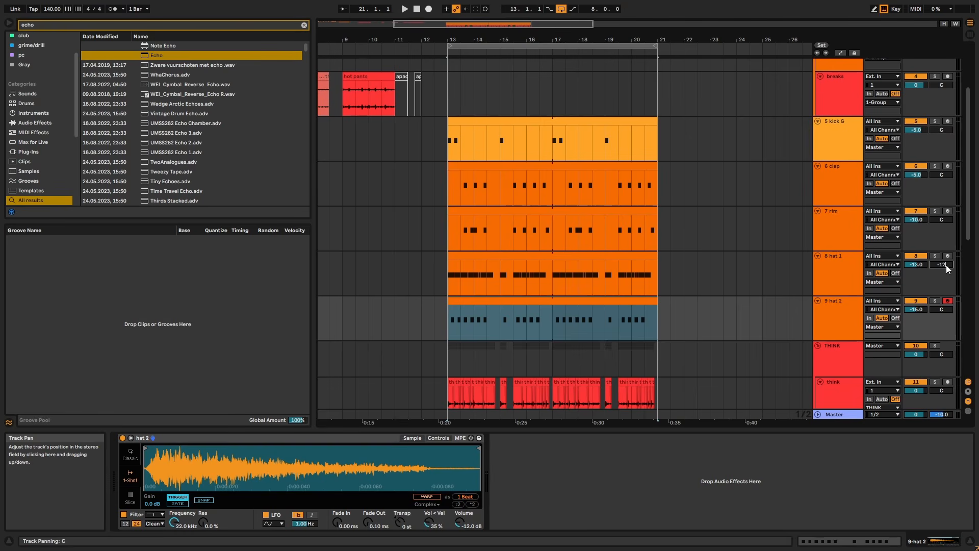
{"action": "left_click", "coordinate": [941, 310]}
Place the shaker loop from 13.1.1 to 14.4.2 on a new audio track below hat 2 at -14.7 dB and play it
{"action": "left_click_drag", "start_coordinate": [624, 38], "coordinate": [624, 34]}
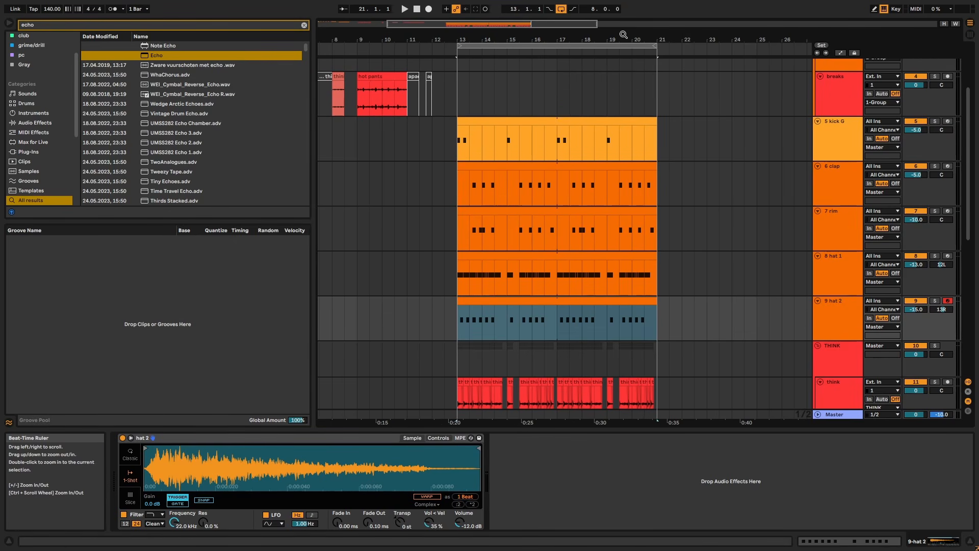
{"action": "scroll", "coordinate": [681, 308], "scroll_direction": "down", "scroll_amount": 5}
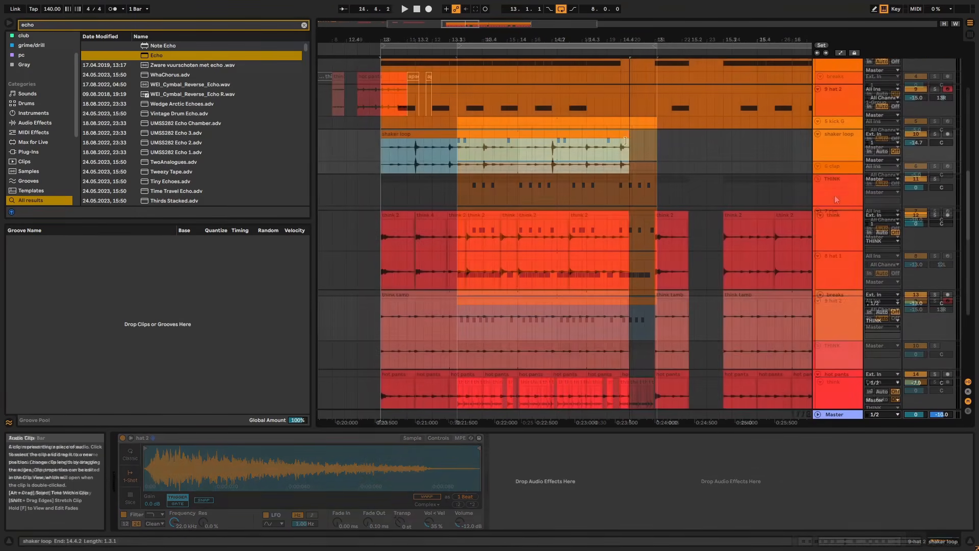
{"action": "key", "text": "space"}
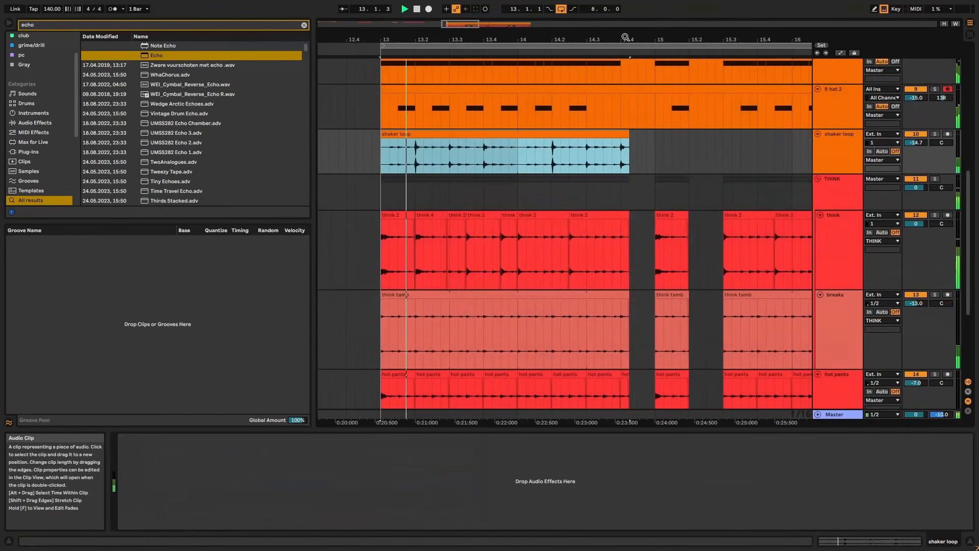
Copy the shaker loop to bar 15 and cut out its section from 15.2.1 to 15.3.1
{"action": "left_click_drag", "start_coordinate": [625, 36], "coordinate": [533, 44]}
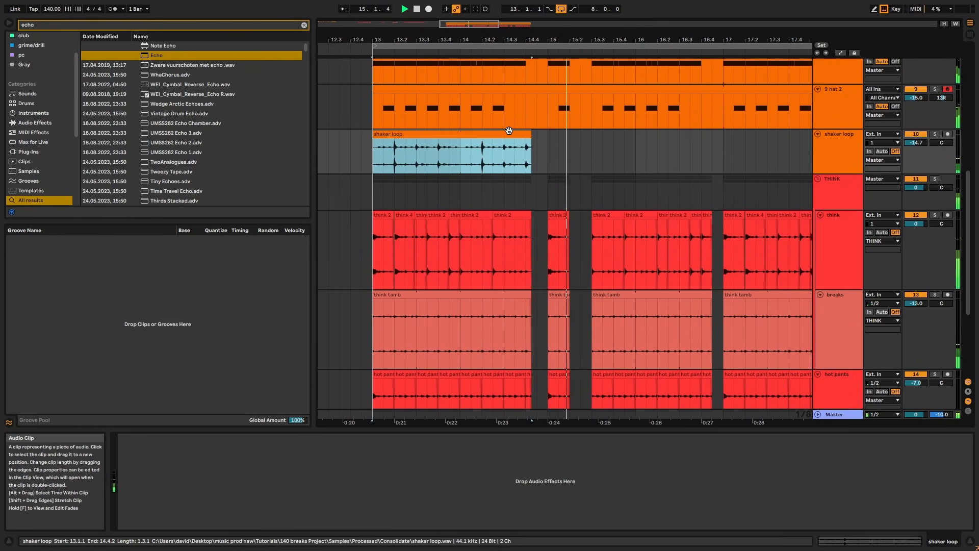
{"action": "left_click_drag", "start_coordinate": [509, 130], "coordinate": [591, 161]}
{"action": "key", "text": "ctrl+z"}
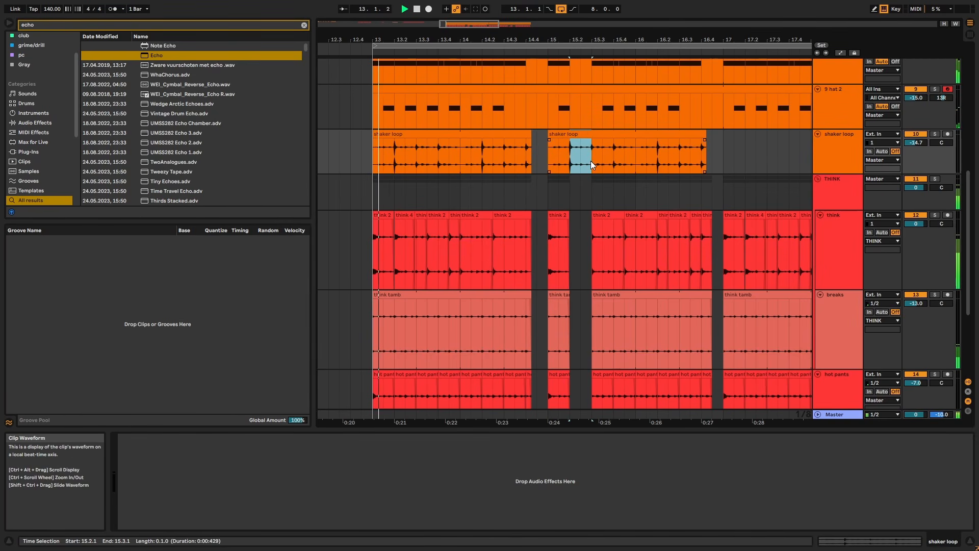
{"action": "key", "text": "ctrl+e"}
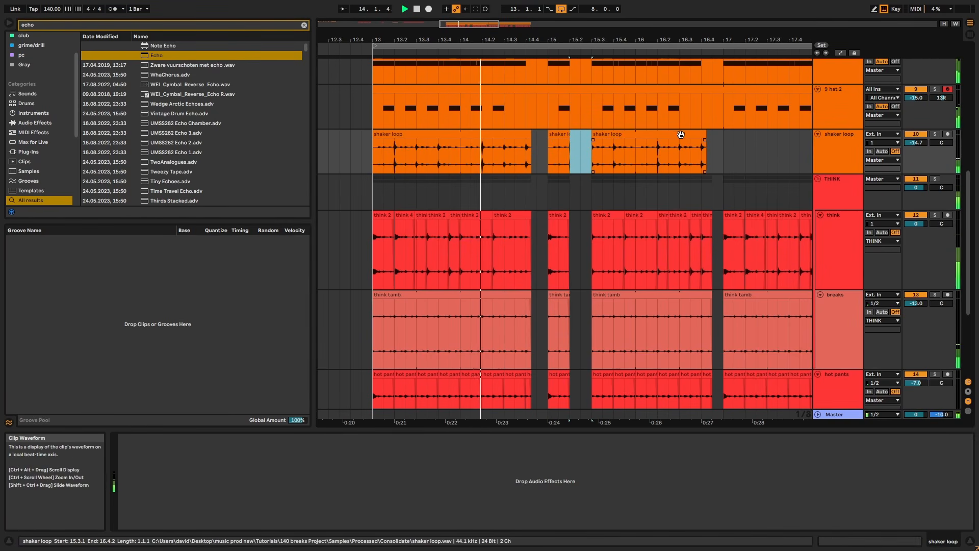
{"action": "key", "text": "Delete"}
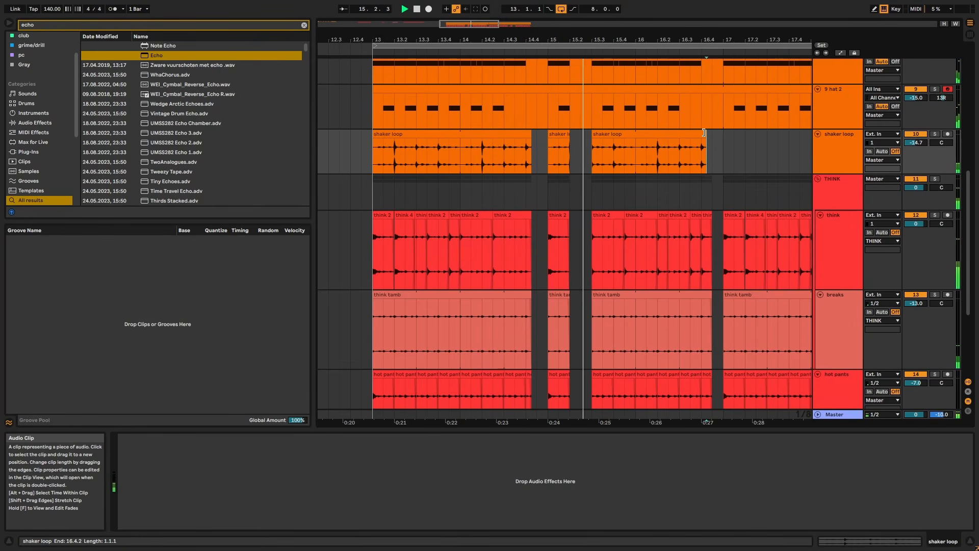
Extend the end of the shaker clip that starts at 15.3.1 to 16.4.3
{"action": "left_click_drag", "start_coordinate": [705, 133], "coordinate": [710, 133]}
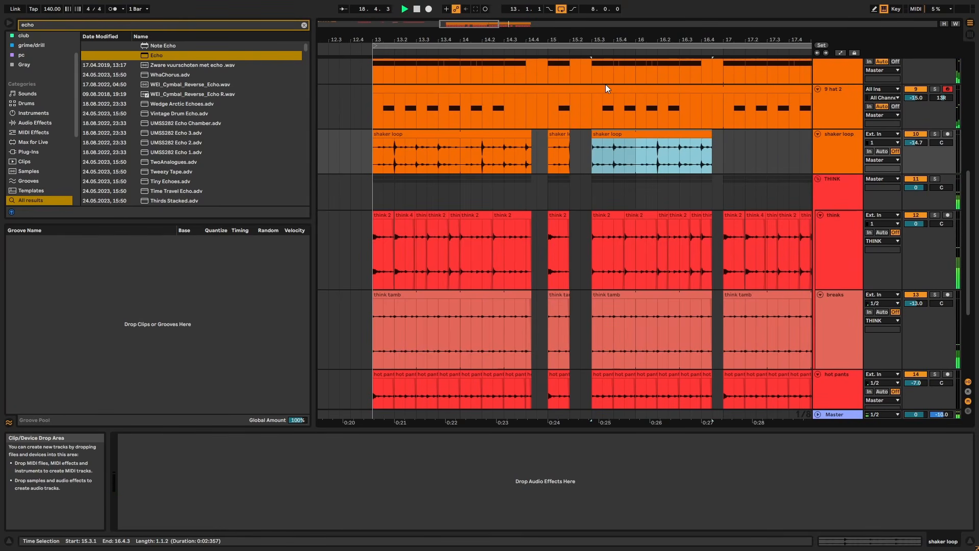
{"action": "left_click_drag", "start_coordinate": [601, 39], "coordinate": [543, 23]}
{"action": "left_click", "coordinate": [443, 134]}
{"action": "key", "text": "space"}
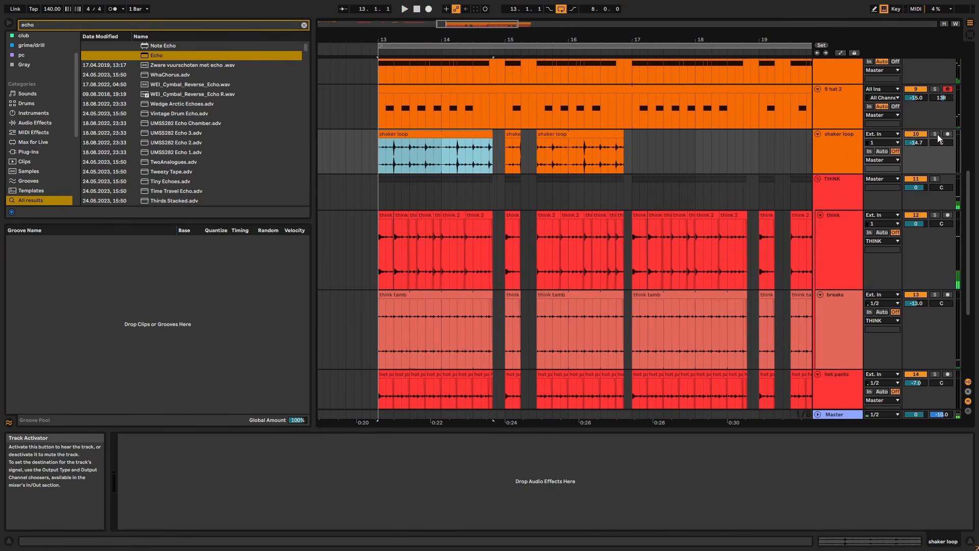
With the shaker loop track temporarily soloed and enlarged, adjust the fade-outs at the ends of its clips
{"action": "left_click", "coordinate": [940, 134]}
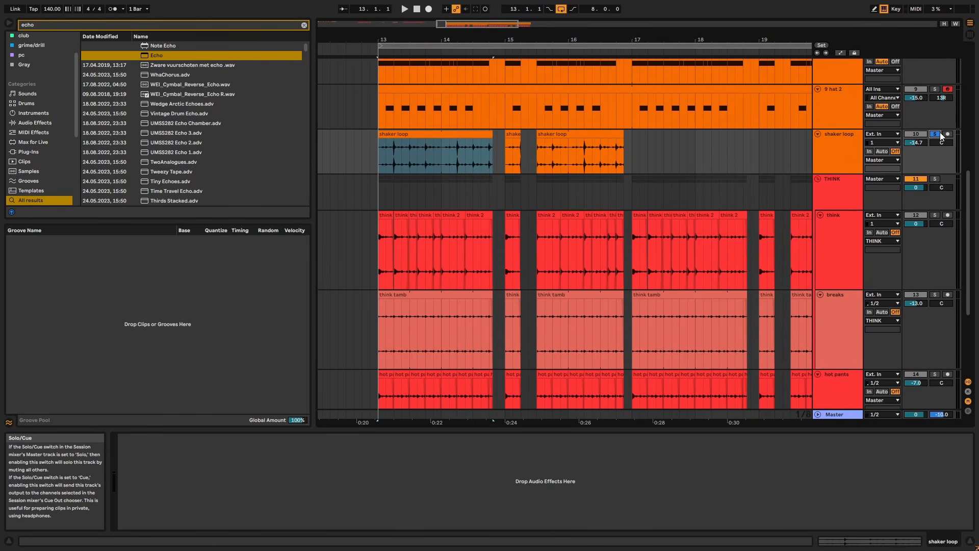
{"action": "left_click_drag", "start_coordinate": [834, 174], "coordinate": [834, 261]}
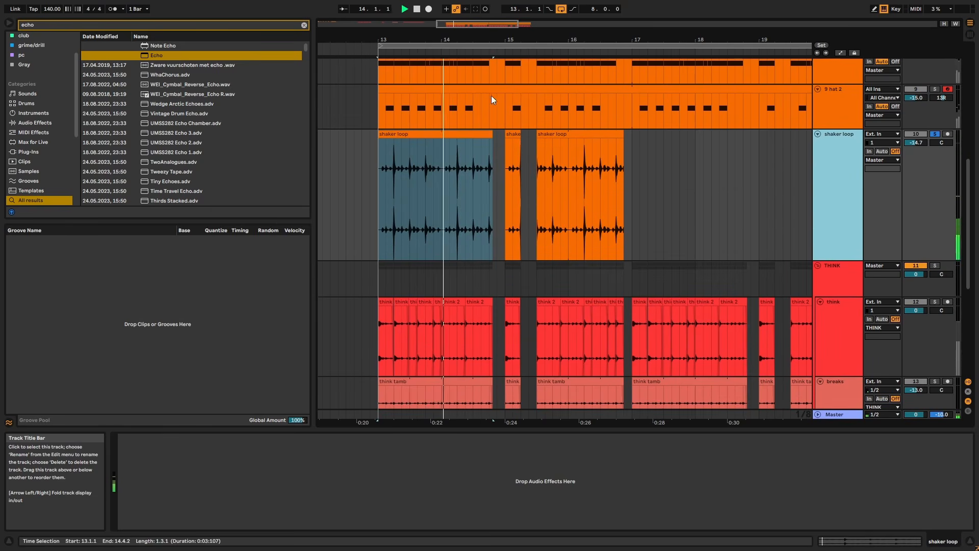
{"action": "left_click_drag", "start_coordinate": [487, 41], "coordinate": [487, 97]}
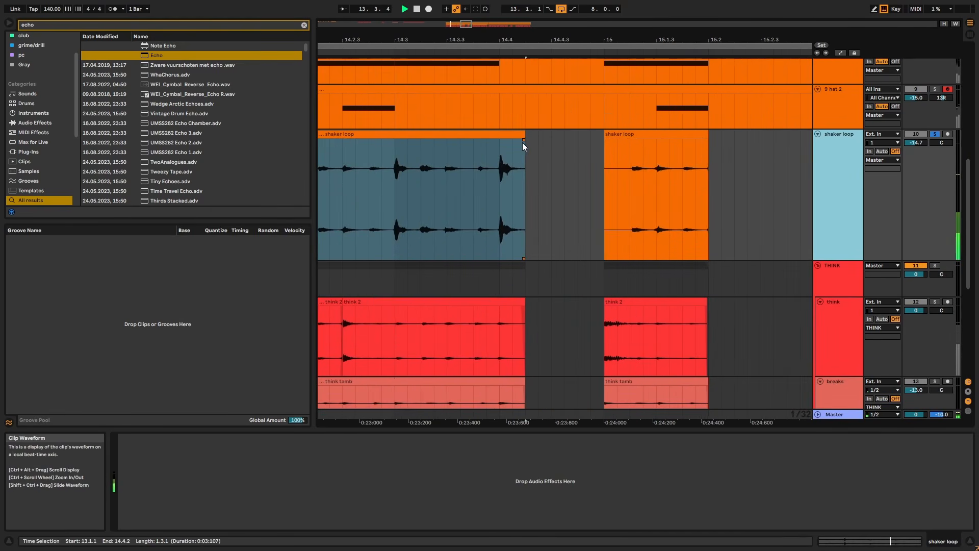
{"action": "left_click_drag", "start_coordinate": [523, 143], "coordinate": [522, 142]}
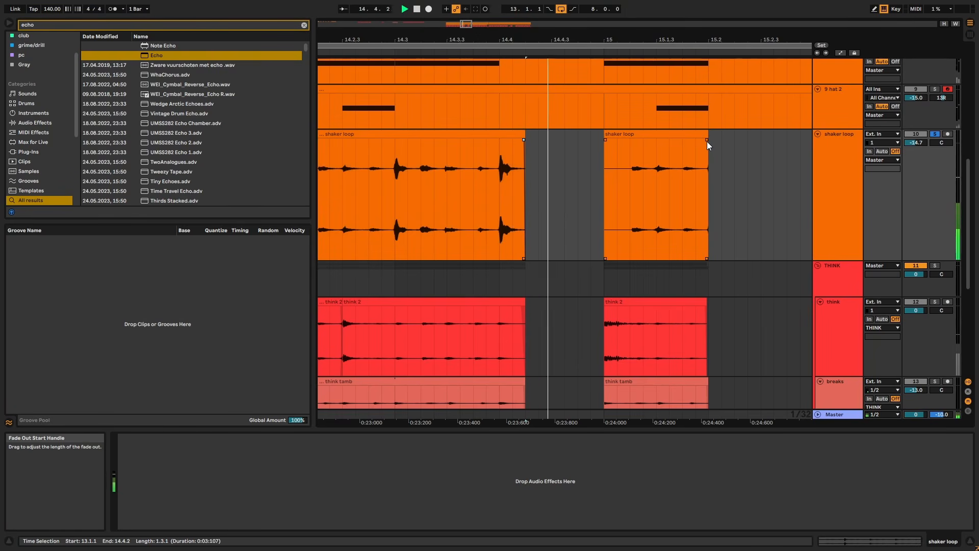
{"action": "left_click_drag", "start_coordinate": [711, 40], "coordinate": [654, 40]}
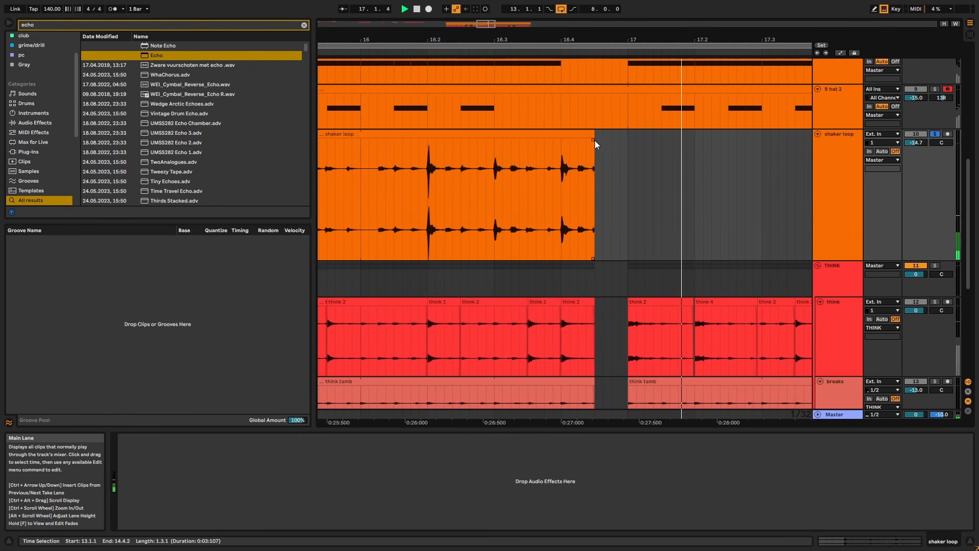
{"action": "left_click", "coordinate": [935, 134]}
{"action": "key", "text": "space"}
Duplicate the shaker clips of bars 13 to 17 up to bar 21, and play the arrangement from bar 13
{"action": "left_click_drag", "start_coordinate": [644, 41], "coordinate": [643, 21]}
{"action": "left_click_drag", "start_coordinate": [647, 146], "coordinate": [439, 148]}
{"action": "key", "text": "ctrl+d"}
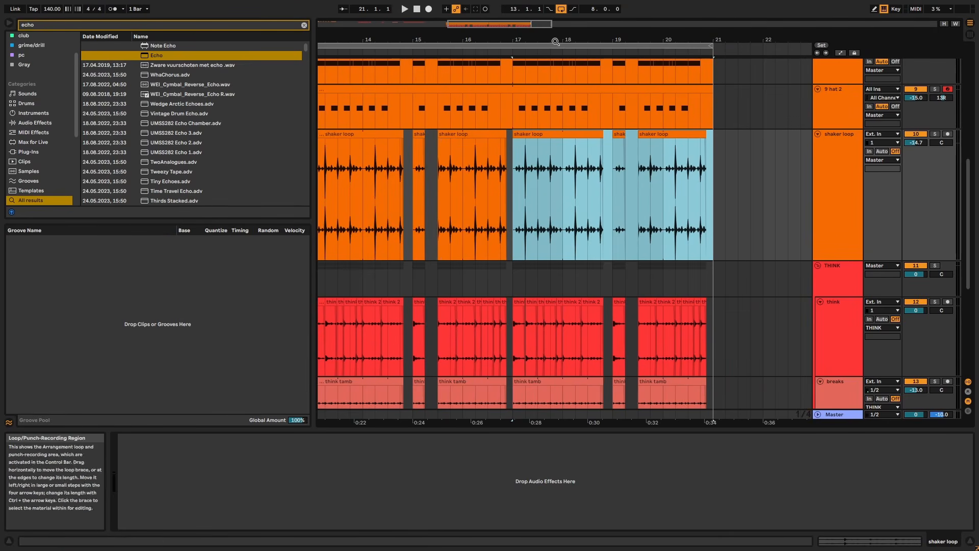
{"action": "left_click_drag", "start_coordinate": [541, 43], "coordinate": [661, 41]}
{"action": "left_click", "coordinate": [466, 149]}
{"action": "key", "text": "space"}
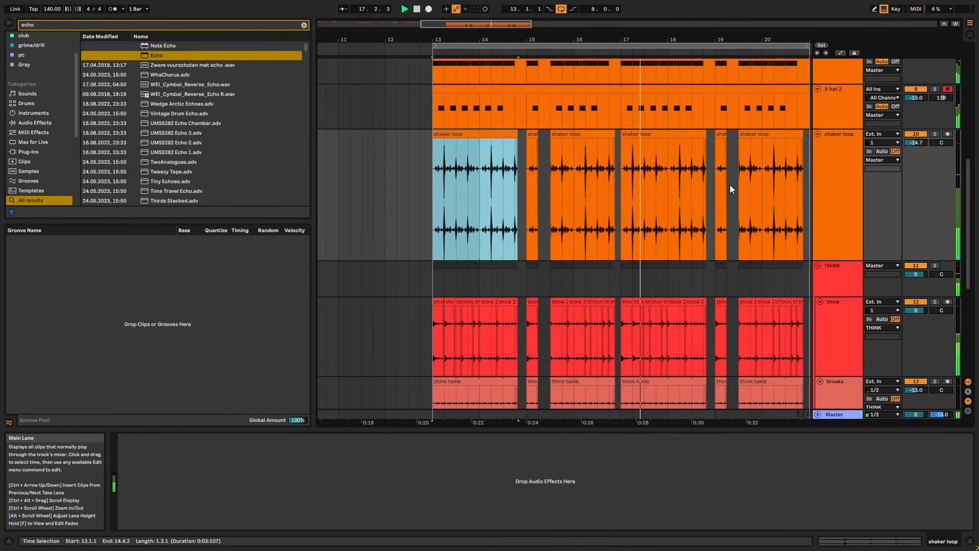
Copy the reverse cymbal from the one shots track to a new audio track below the shaker loop, spanning 16.3.1 to 17.1.1 at -20.0 dB
{"action": "left_click", "coordinate": [838, 178]}
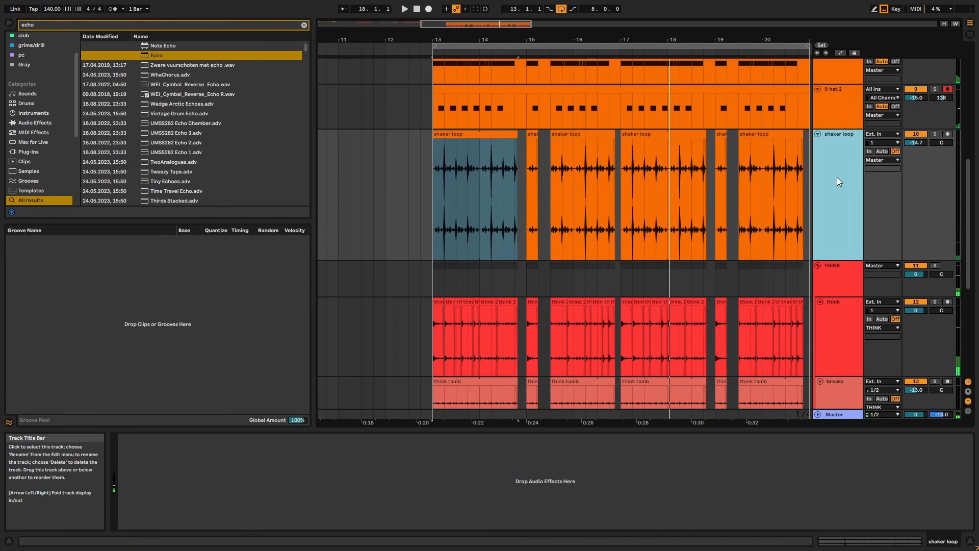
{"action": "key", "text": "ctrl+t"}
{"action": "left_click_drag", "start_coordinate": [538, 37], "coordinate": [636, 37]}
{"action": "scroll", "coordinate": [429, 168], "scroll_direction": "up", "scroll_amount": 6}
{"action": "left_click_drag", "start_coordinate": [391, 39], "coordinate": [402, 39]}
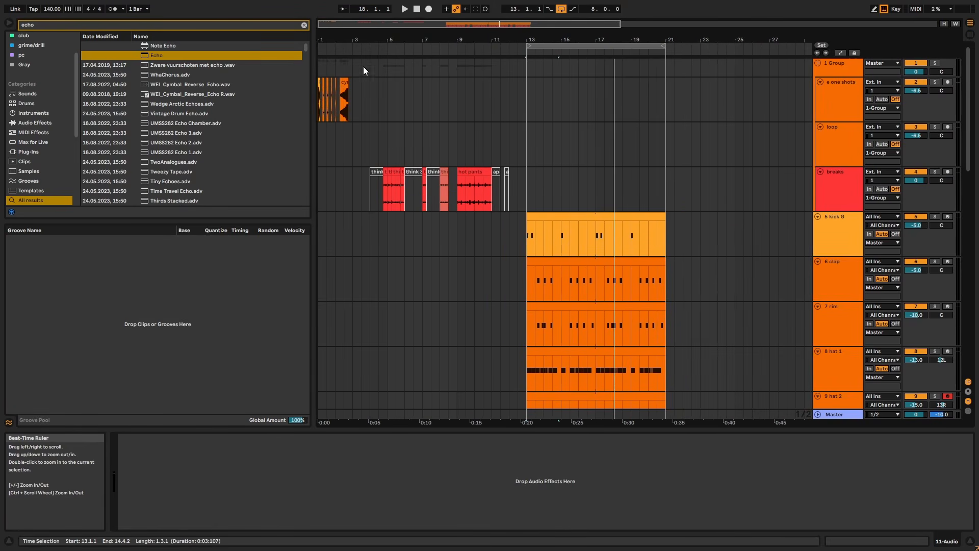
{"action": "left_click", "coordinate": [342, 83]}
{"action": "scroll", "coordinate": [451, 161], "scroll_direction": "down", "scroll_amount": 6}
{"action": "left_click", "coordinate": [590, 280]}
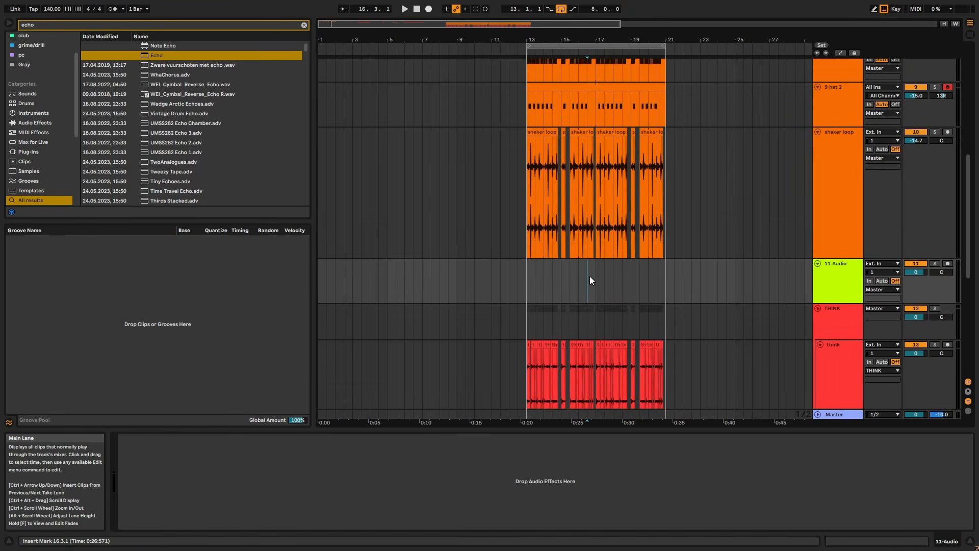
{"action": "key", "text": "ctrl+v"}
{"action": "left_click_drag", "start_coordinate": [588, 39], "coordinate": [587, 72]}
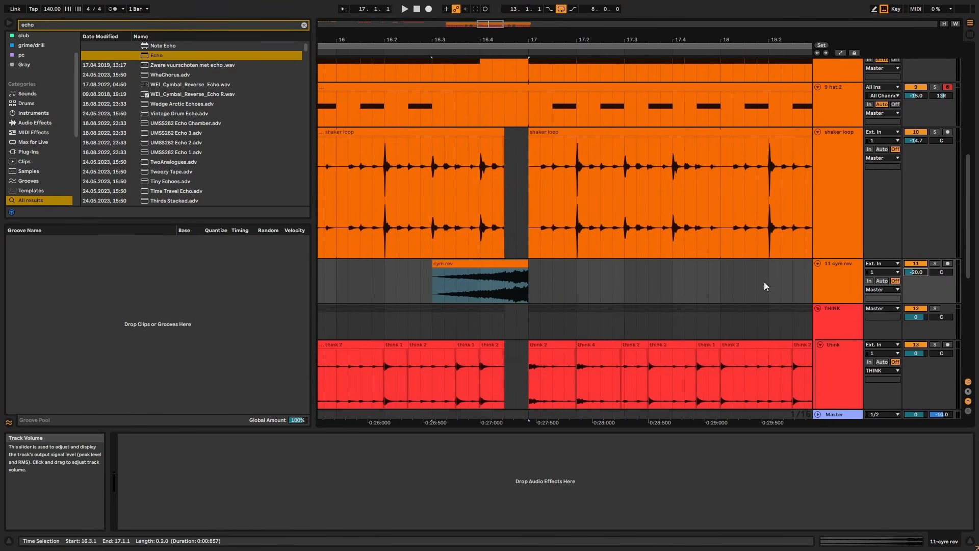
Play the arrangement with all tracks fitted to the view height, and lower the shaker loop track to -15.7 dB
{"action": "key", "text": "space"}
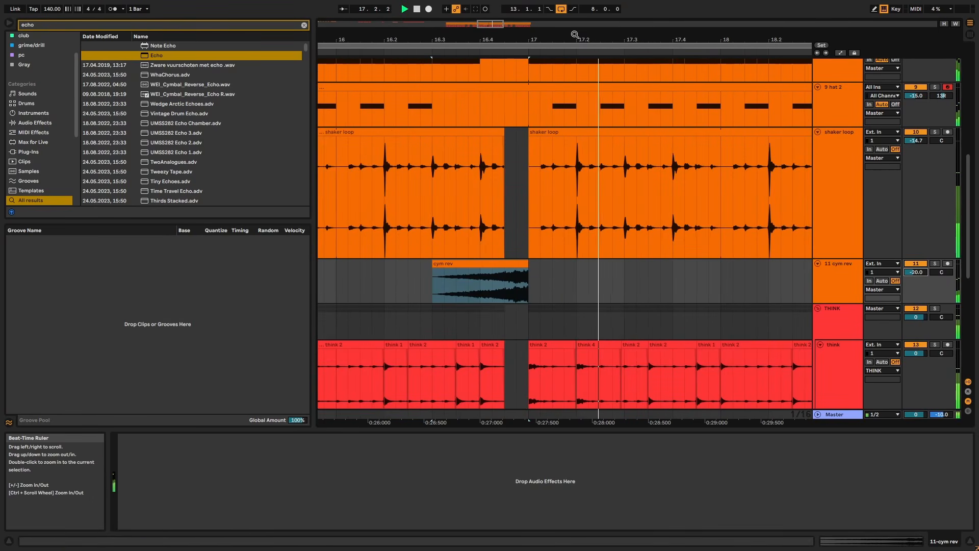
{"action": "left_click_drag", "start_coordinate": [577, 38], "coordinate": [580, 11]}
{"action": "left_click", "coordinate": [429, 137]}
{"action": "key", "text": "space"}
{"action": "left_click", "coordinate": [941, 24]}
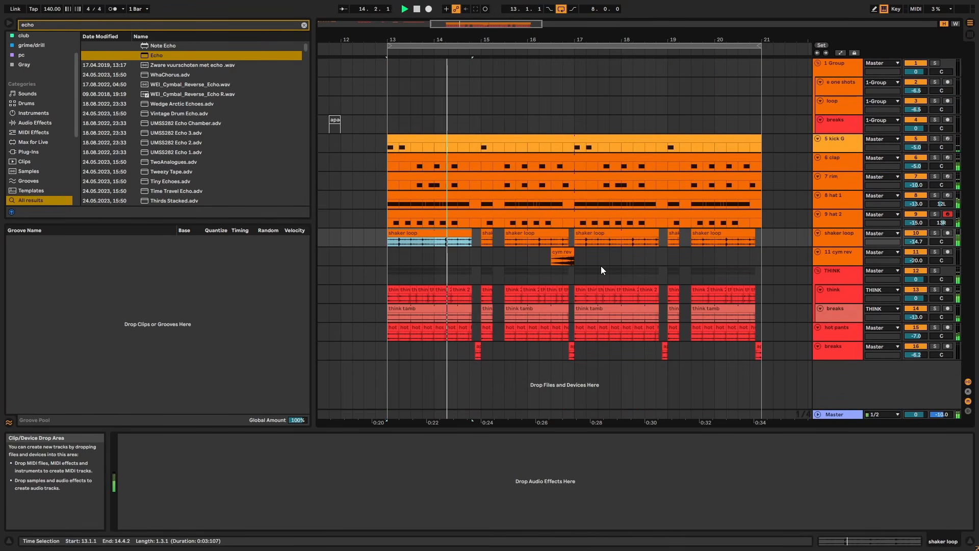
{"action": "left_click", "coordinate": [923, 241]}
{"action": "key", "text": "Down"}
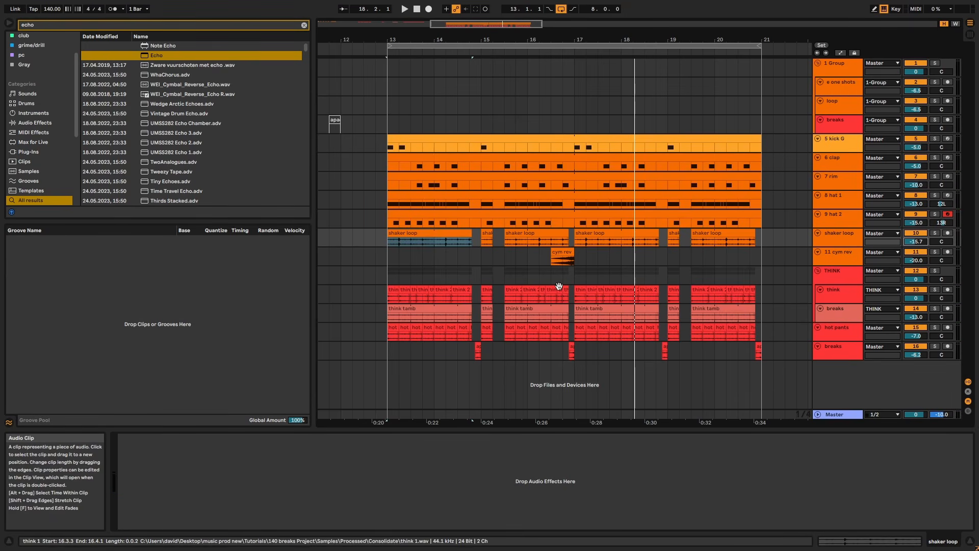
{"action": "double_click", "coordinate": [566, 289]}
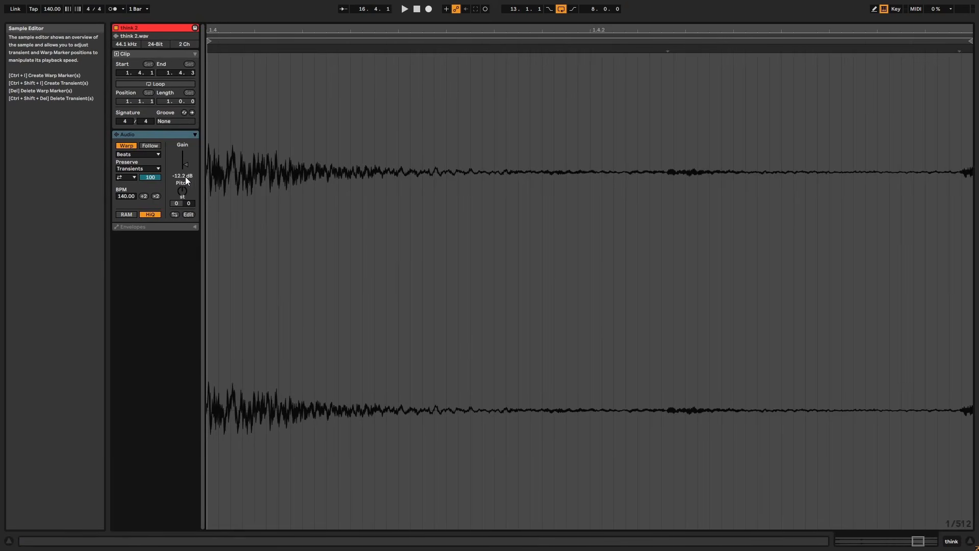
{"action": "key", "text": "shift+Tab"}
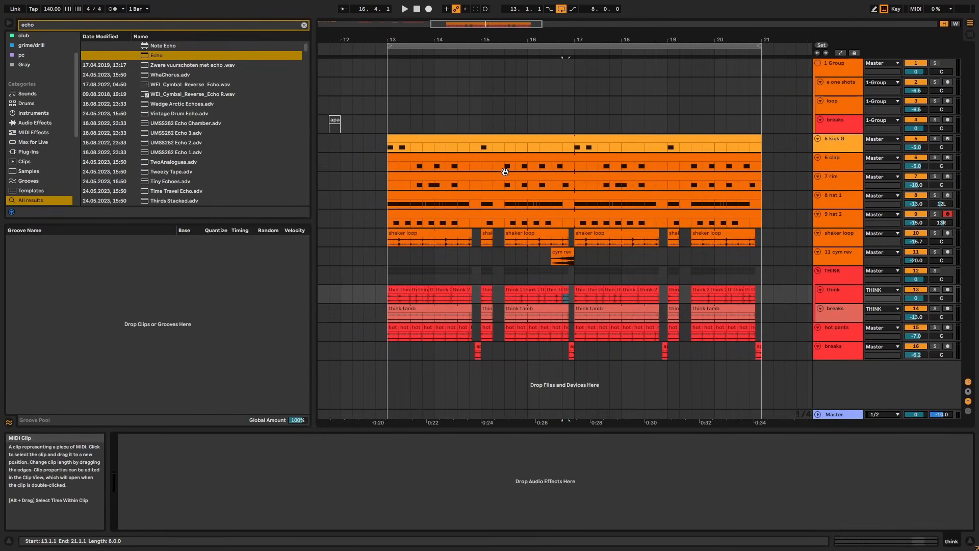
Lower the velocity of the clap note at 2.1.1 and set the one at 2.2.3 to velocity 73
{"action": "double_click", "coordinate": [525, 162]}
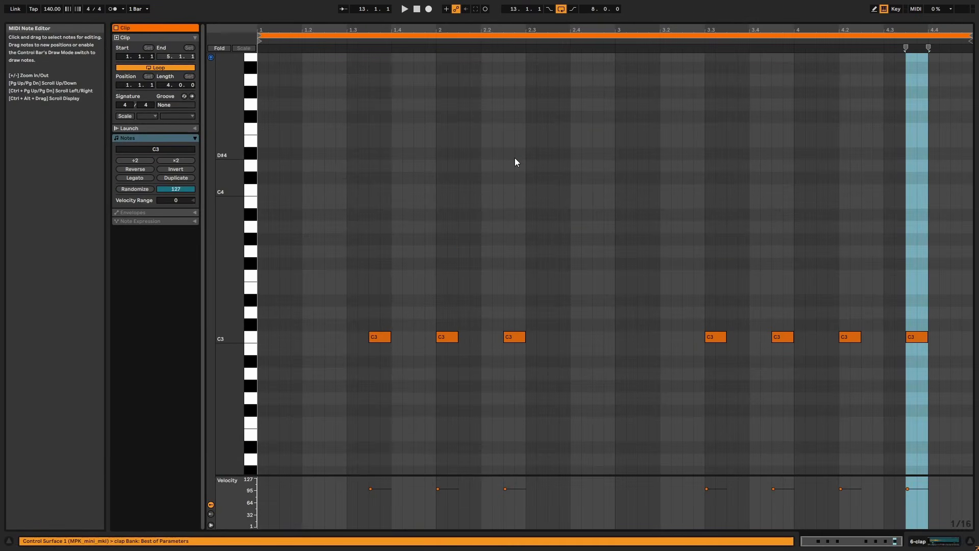
{"action": "key", "text": "space"}
{"action": "left_click", "coordinate": [459, 491]}
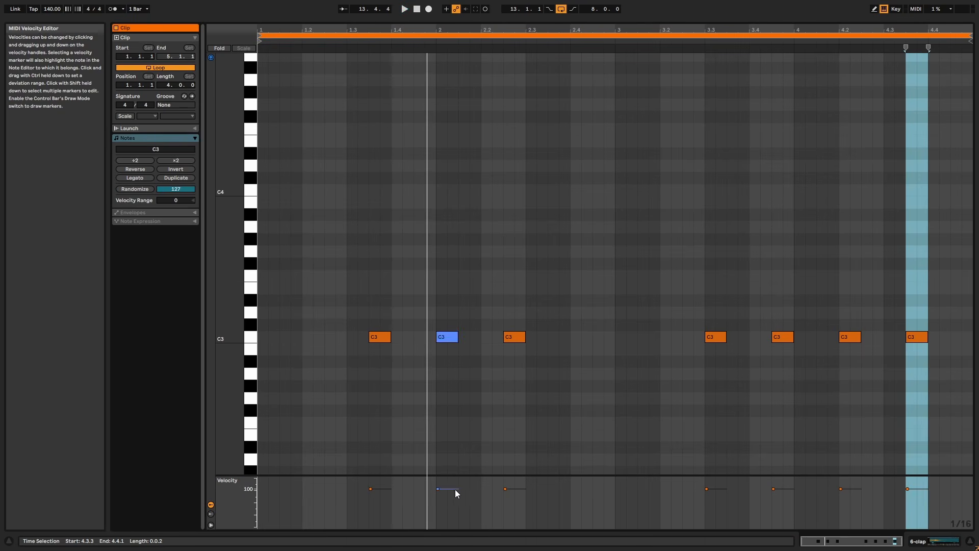
{"action": "left_click_drag", "start_coordinate": [458, 489], "coordinate": [458, 496]}
{"action": "left_click", "coordinate": [515, 487]}
{"action": "left_click_drag", "start_coordinate": [515, 488], "coordinate": [515, 498]}
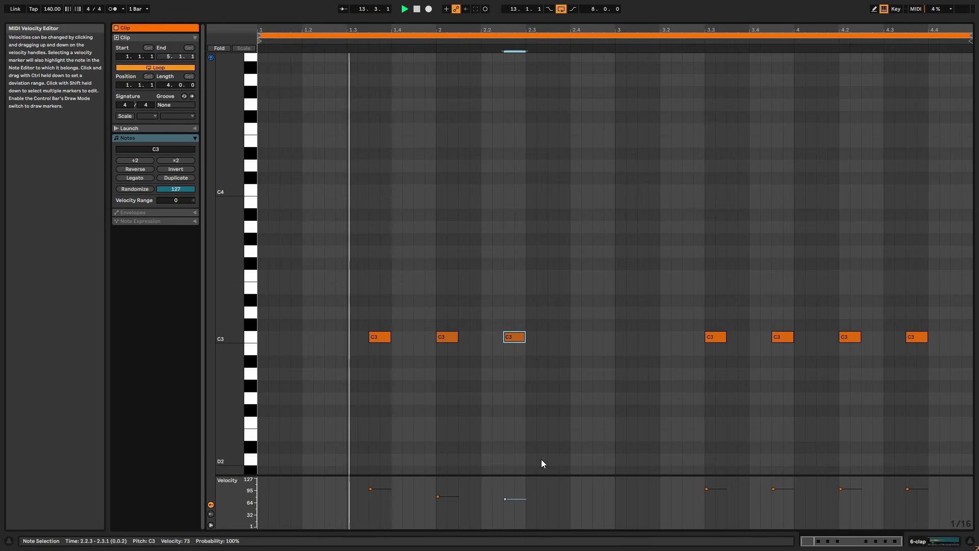
Copy the first three clap notes over those from 3.3.1 to 4.2.3, and set the last clap at 4.3.3 to velocity 61
{"action": "left_click_drag", "start_coordinate": [564, 392], "coordinate": [717, 345]}
{"action": "left_click", "coordinate": [713, 352]}
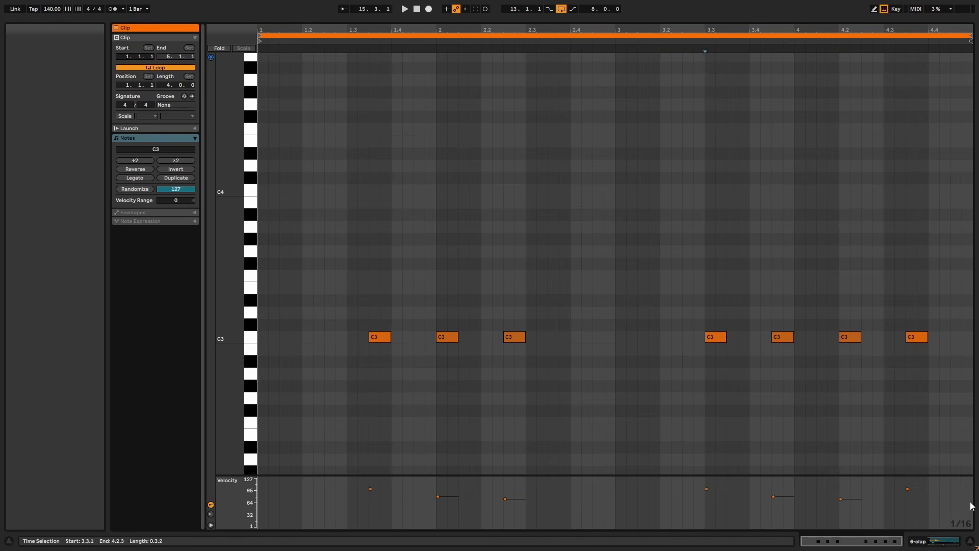
{"action": "left_click_drag", "start_coordinate": [923, 492], "coordinate": [922, 505]}
{"action": "key", "text": "space"}
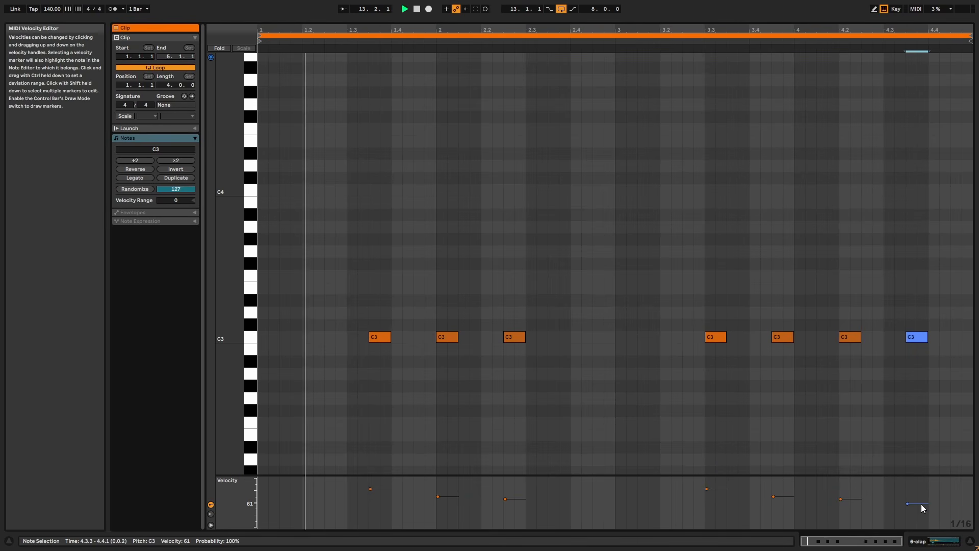
{"action": "key", "text": "shift+Tab"}
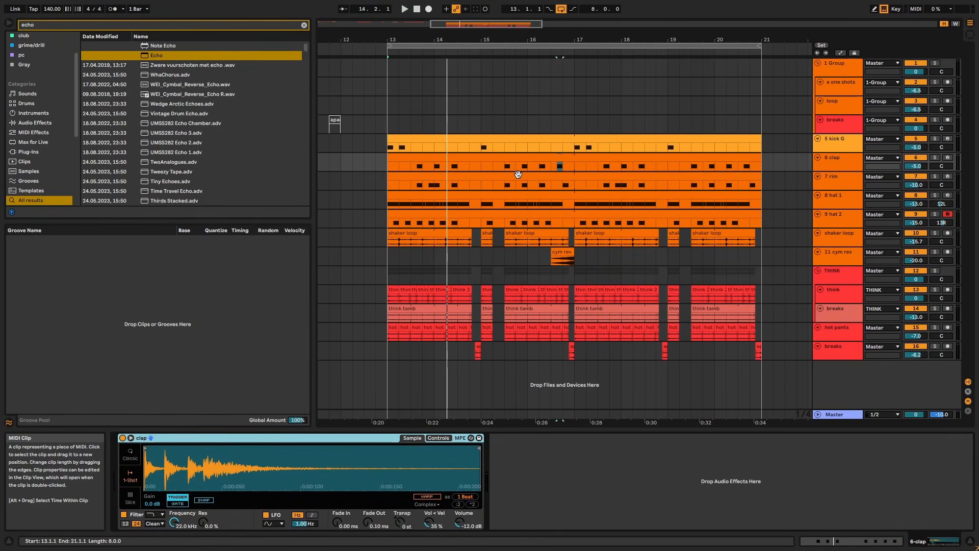
In the rim clip, set the note velocities to 53 at 1.4.3, 79 at 2.1.1 and 85 at 2.2.3
{"action": "double_click", "coordinate": [518, 175]}
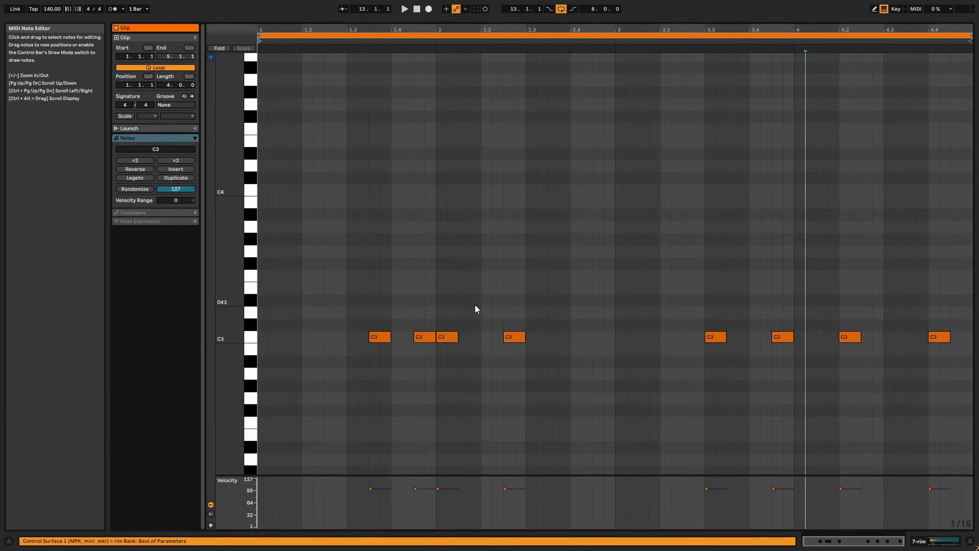
{"action": "left_click_drag", "start_coordinate": [428, 491], "coordinate": [429, 506]}
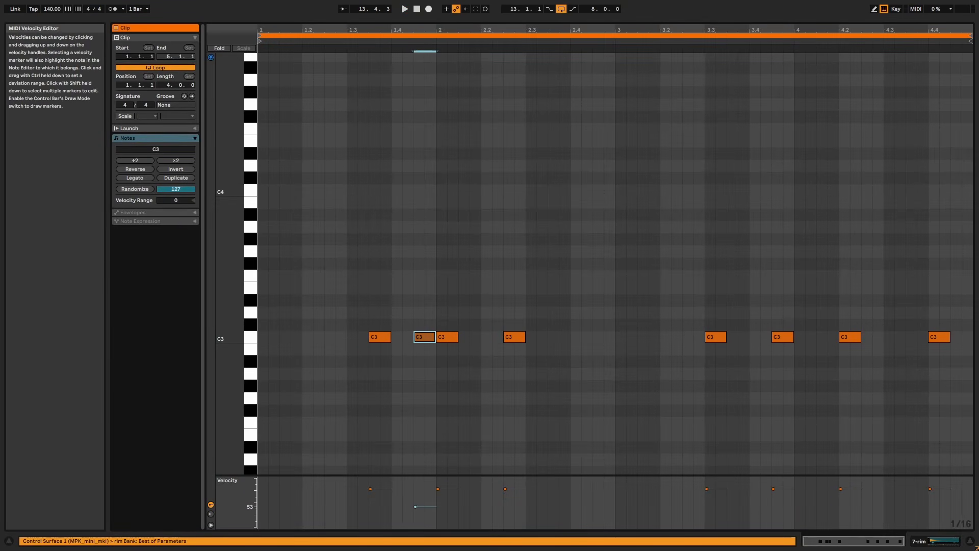
{"action": "left_click", "coordinate": [447, 489]}
{"action": "left_click_drag", "start_coordinate": [448, 489], "coordinate": [448, 497]}
{"action": "key", "text": "space"}
{"action": "left_click_drag", "start_coordinate": [520, 491], "coordinate": [520, 497]}
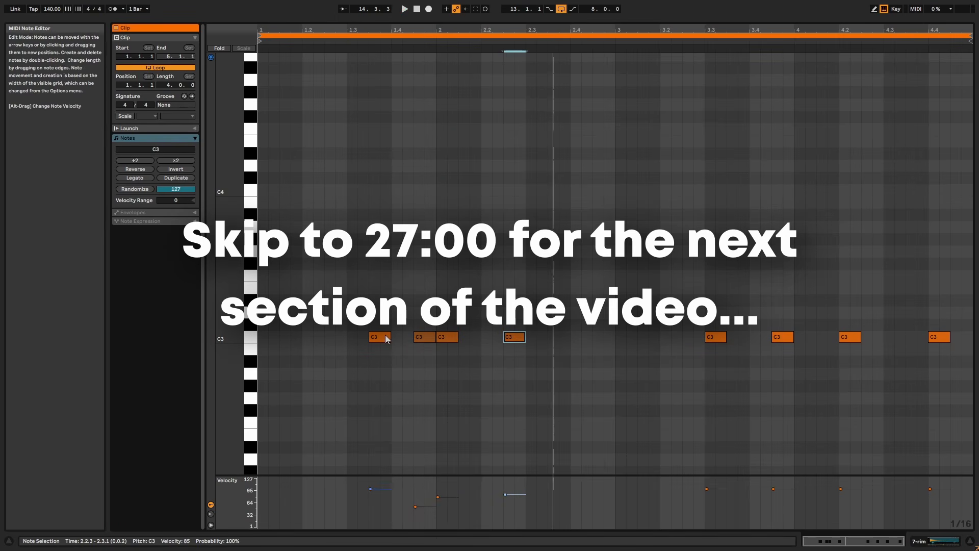
Copy the rim notes at 2.1.1 and 2.2.3 over those at 3.4.3 and 4.2.1, and set the last rim at 4.4.1 to velocity 71
{"action": "left_click_drag", "start_coordinate": [547, 363], "coordinate": [455, 311]}
{"action": "left_click_drag", "start_coordinate": [381, 364], "coordinate": [382, 334]}
{"action": "left_click_drag", "start_coordinate": [535, 366], "coordinate": [635, 351]}
{"action": "left_click_drag", "start_coordinate": [523, 338], "coordinate": [860, 341]}
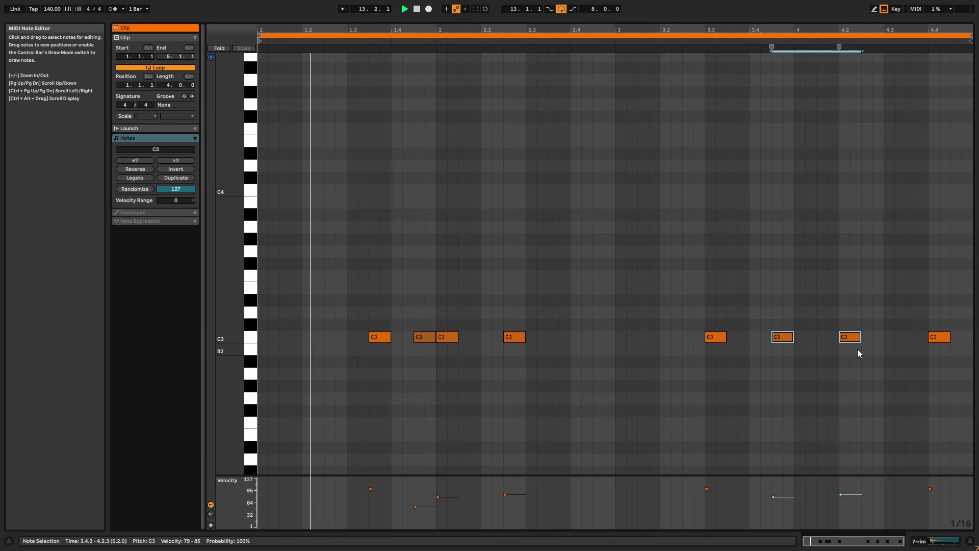
{"action": "left_click", "coordinate": [857, 351]}
{"action": "left_click_drag", "start_coordinate": [944, 488], "coordinate": [941, 501]}
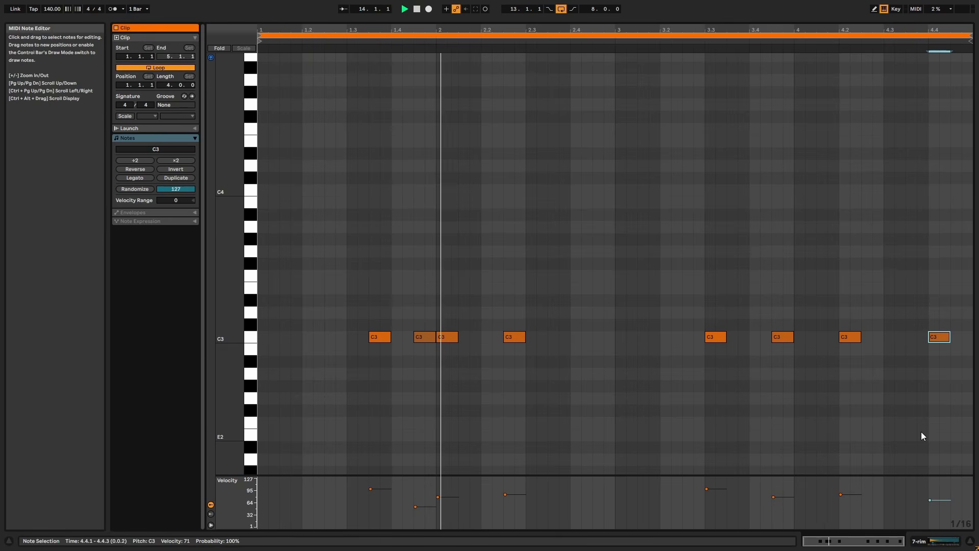
{"action": "key", "text": "shift+Tab"}
{"action": "key", "text": "space"}
In the hat 1 clip, set the note at 1.2.1 to velocity 55 and adjust the velocity of the notes following it
{"action": "double_click", "coordinate": [511, 197]}
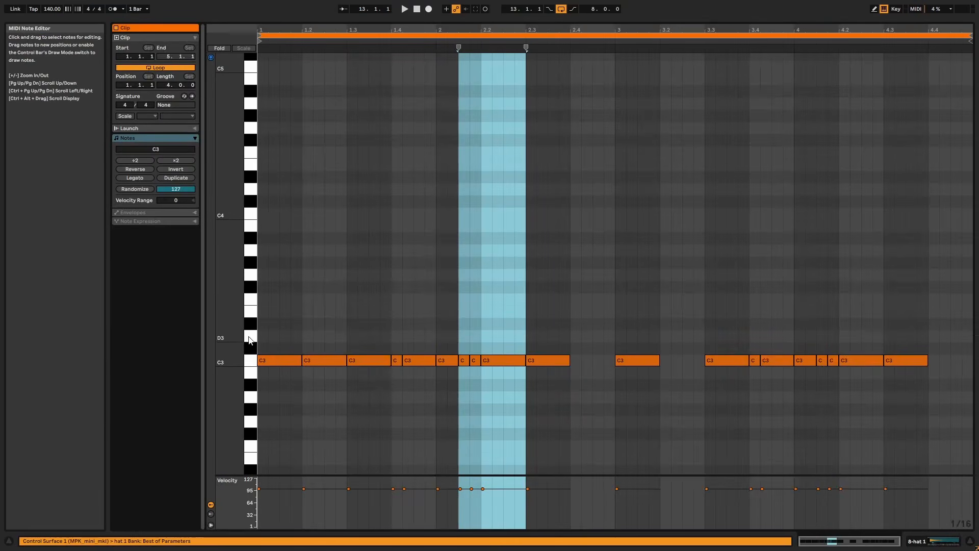
{"action": "key", "text": "space"}
{"action": "key", "text": "space"}
{"action": "left_click_drag", "start_coordinate": [323, 487], "coordinate": [323, 500]}
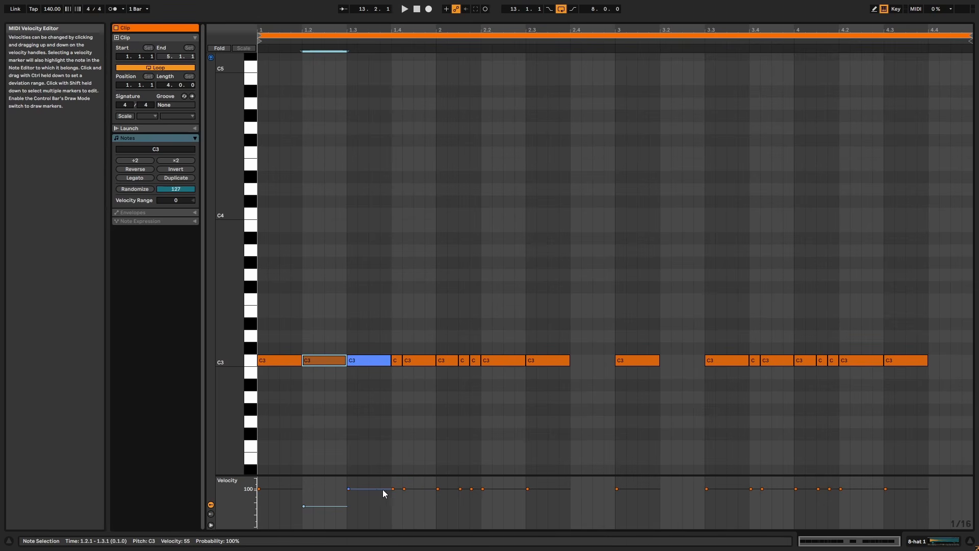
{"action": "left_click_drag", "start_coordinate": [372, 488], "coordinate": [399, 491]}
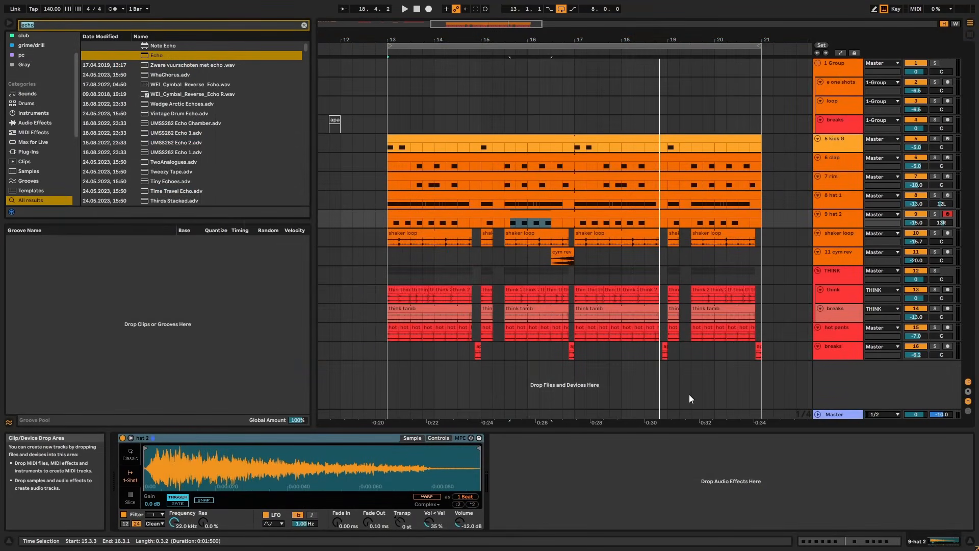
Search the library for "swing mpc funker" and load the Swing MPC Funker 16ths 55 groove into the Groove Pool
{"action": "type", "text": "ing mpc"}
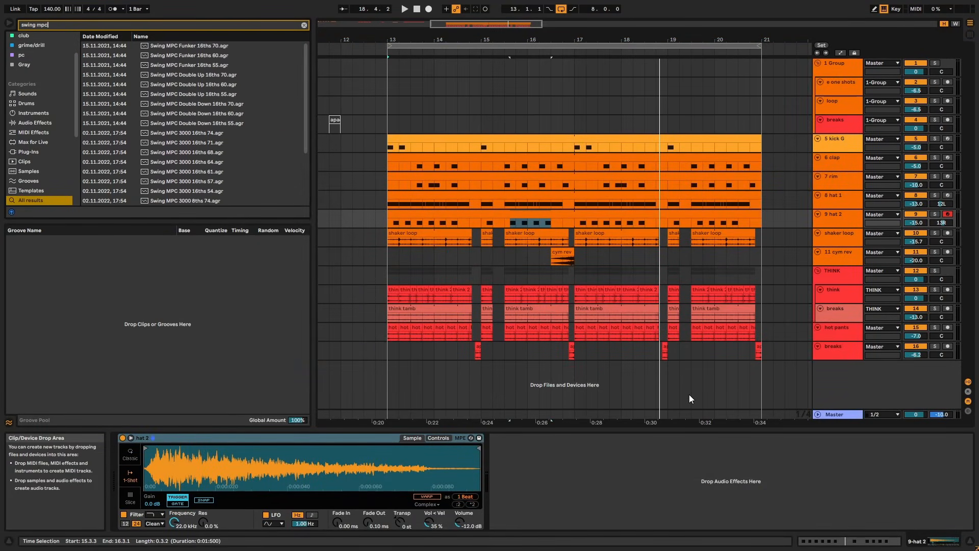
{"action": "type", "text": " funke"}
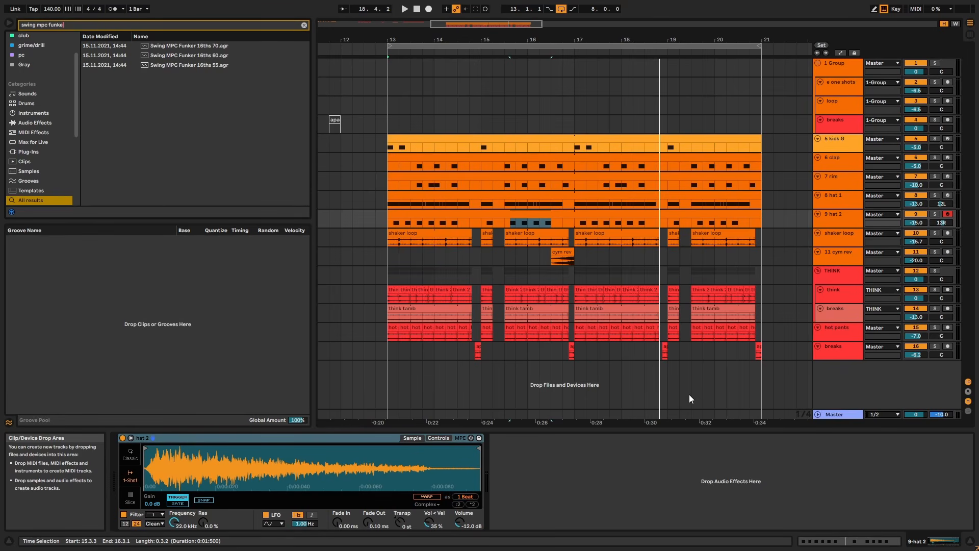
{"action": "double_click", "coordinate": [188, 65]}
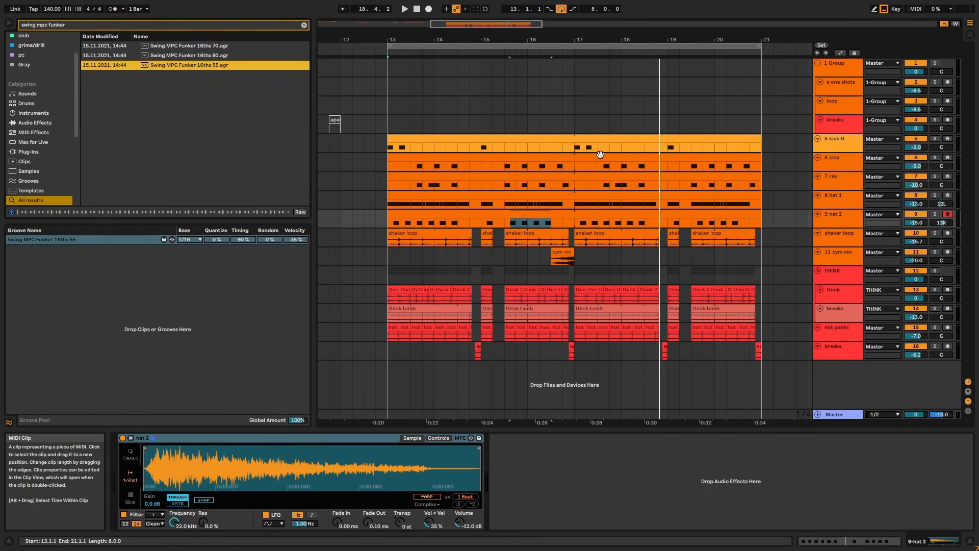
Assign the Swing MPC Funker 16ths 55 groove to all clips from the clap track down to the last breaks track
{"action": "left_click", "coordinate": [618, 164]}
{"action": "left_click", "coordinate": [758, 346], "text": "shift"}
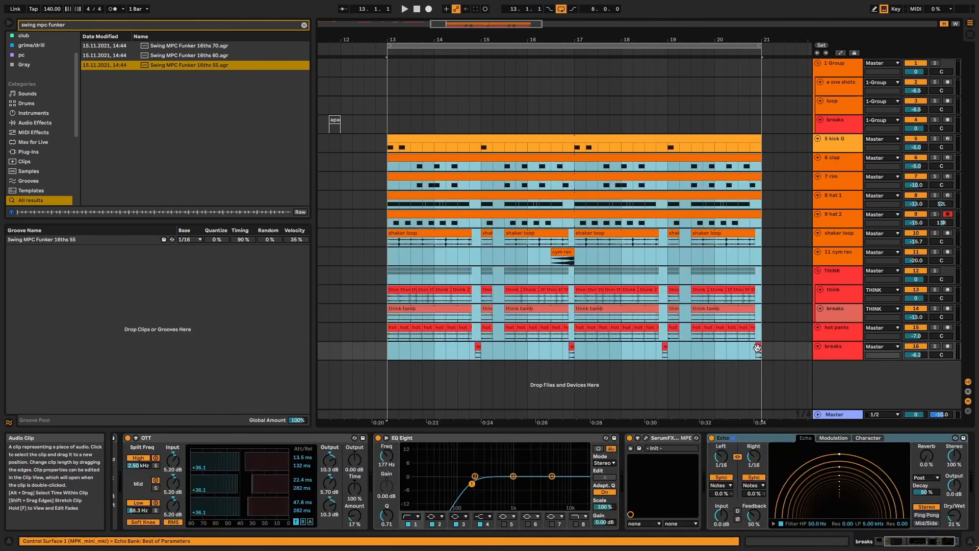
{"action": "key", "text": "shift+Tab"}
{"action": "left_click", "coordinate": [181, 104]}
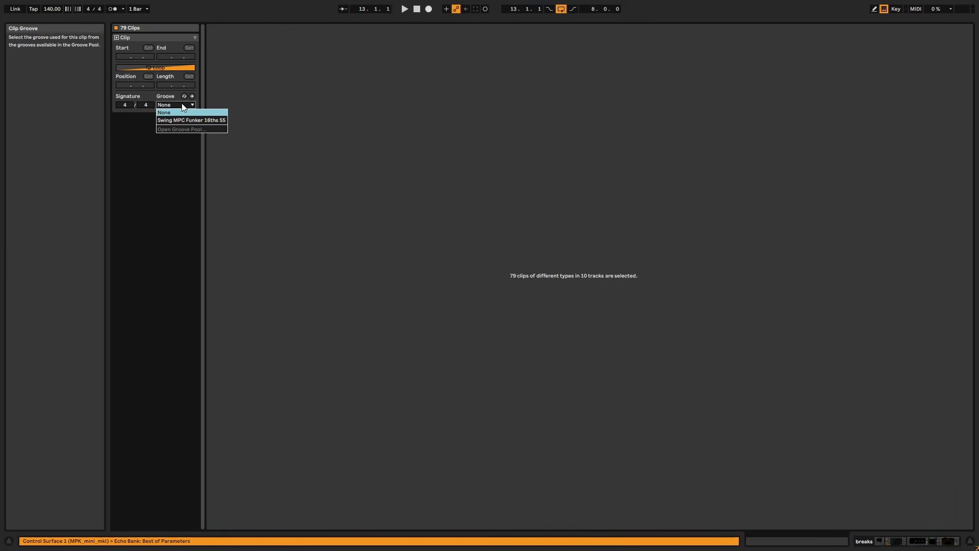
{"action": "left_click", "coordinate": [181, 118]}
{"action": "key", "text": "shift+Tab"}
During playback, set the Swing MPC Funker groove's timing to 15% and its velocity to 5%
{"action": "key", "text": "space"}
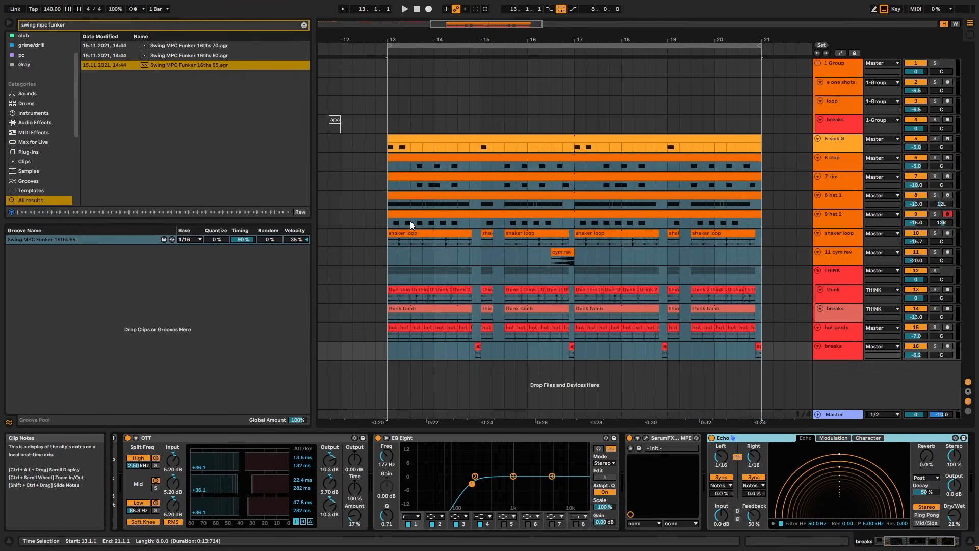
{"action": "left_click", "coordinate": [431, 216]}
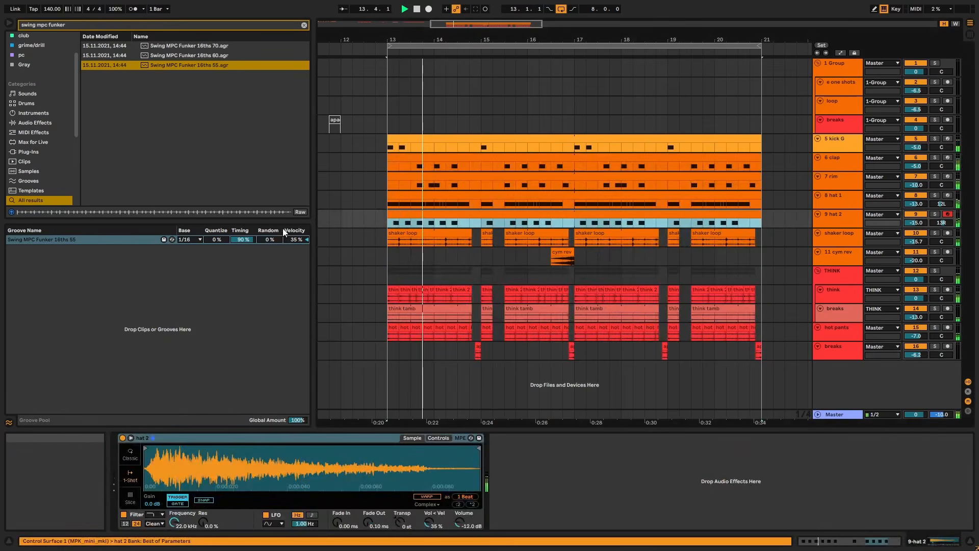
{"action": "left_click", "coordinate": [237, 240]}
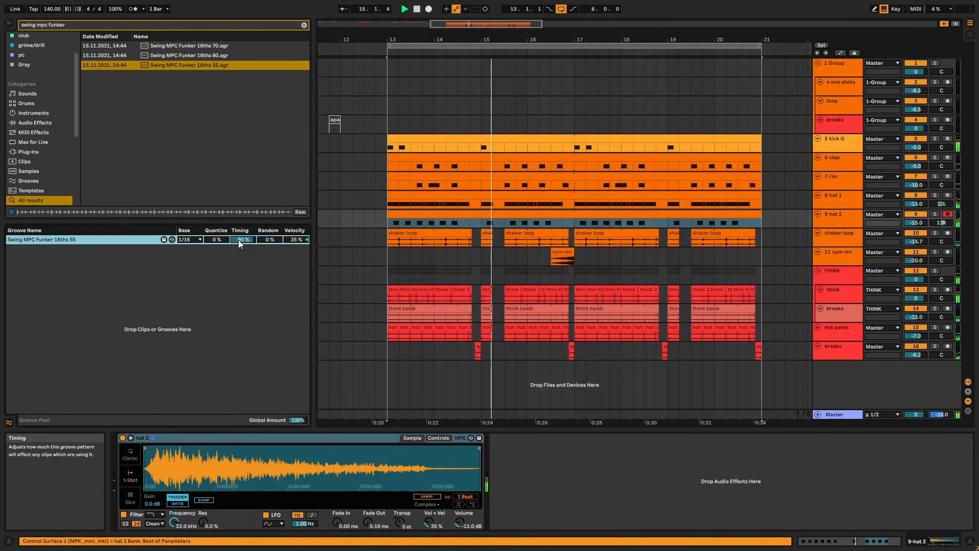
{"action": "type", "text": "15"}
{"action": "key", "text": "Return"}
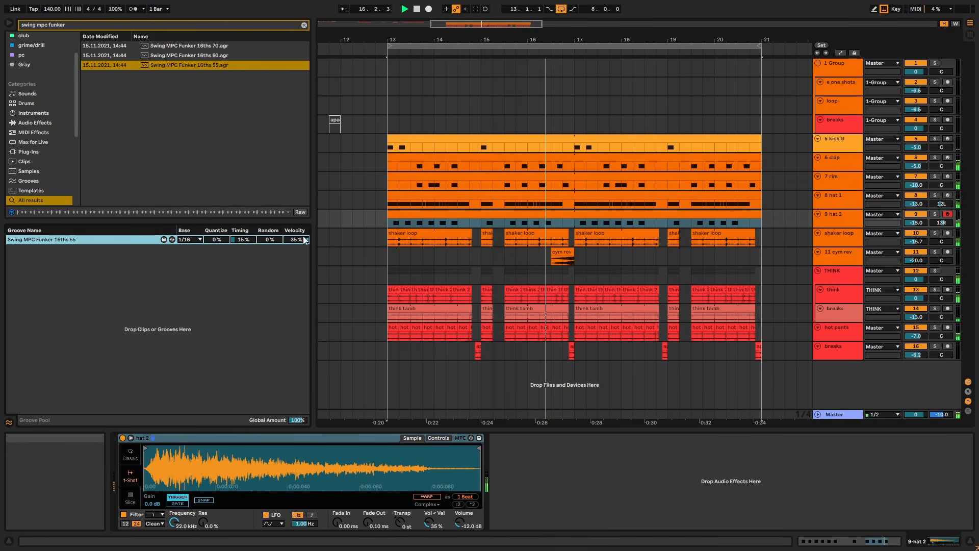
{"action": "left_click", "coordinate": [290, 240]}
{"action": "type", "text": "5"}
{"action": "key", "text": "Return"}
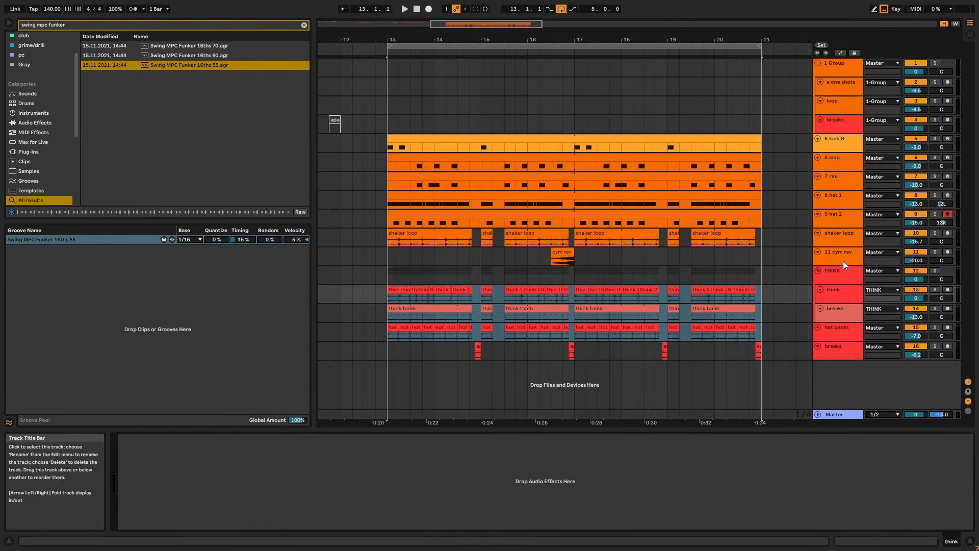
Group the clap and rim tracks as E PERCS, the hats, shaker and cymbal as HI PERCS, and the break tracks as BREAKS
{"action": "left_click", "coordinate": [843, 270]}
{"action": "left_click", "coordinate": [843, 177]}
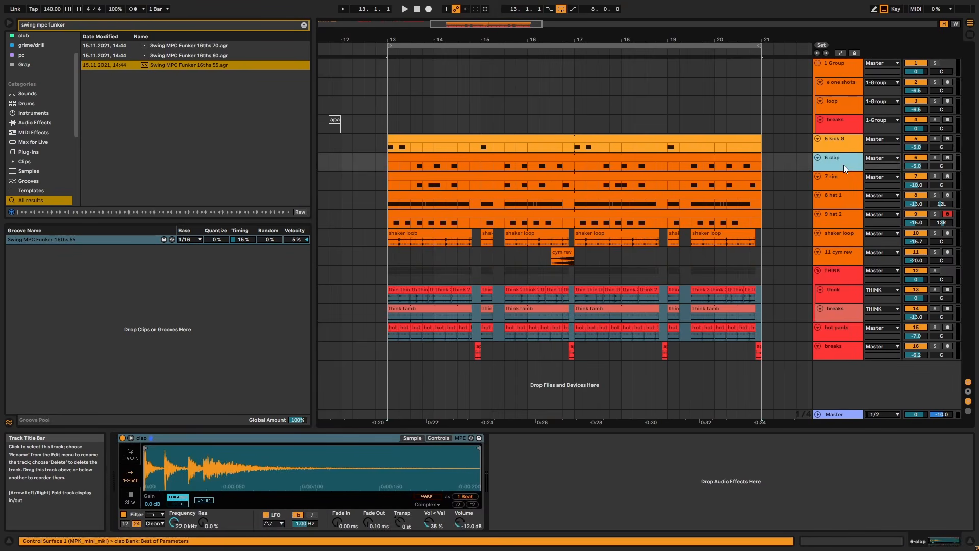
{"action": "left_click", "coordinate": [844, 161], "text": "shift"}
{"action": "key", "text": "ctrl+g"}
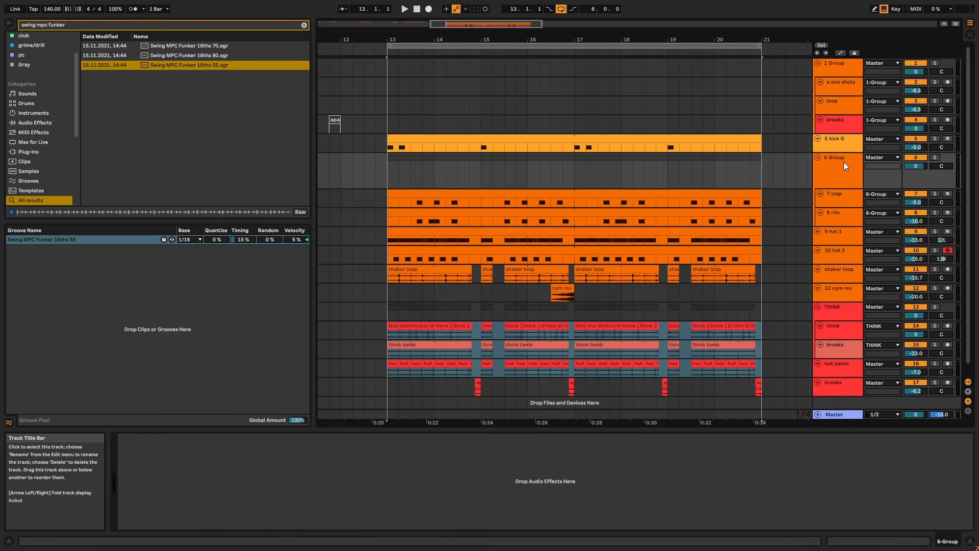
{"action": "left_click", "coordinate": [840, 306]}
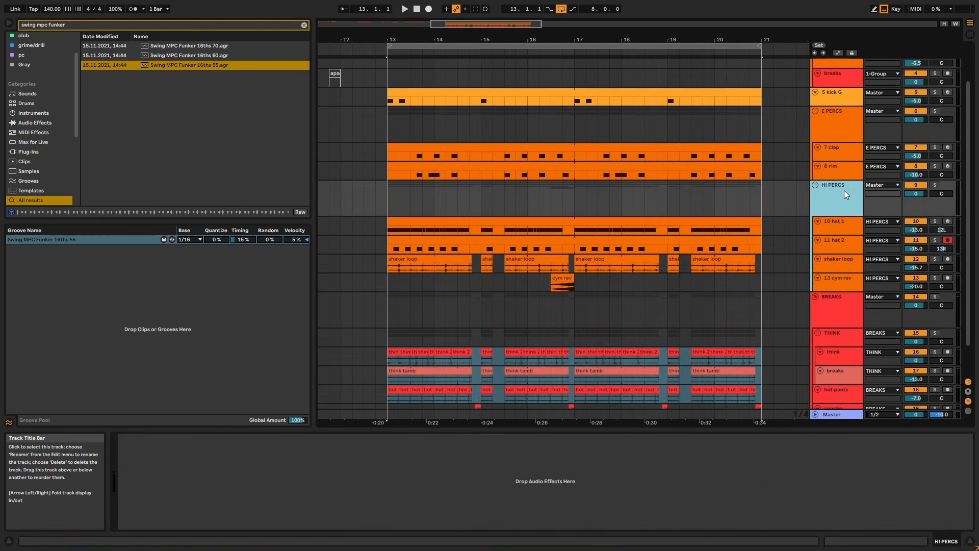
Find the "objekt hat redux vinyl sat rack V2" preset and load it onto the HI PERCS group
{"action": "key", "text": "ctrl+f"}
{"action": "type", "text": "OB"}
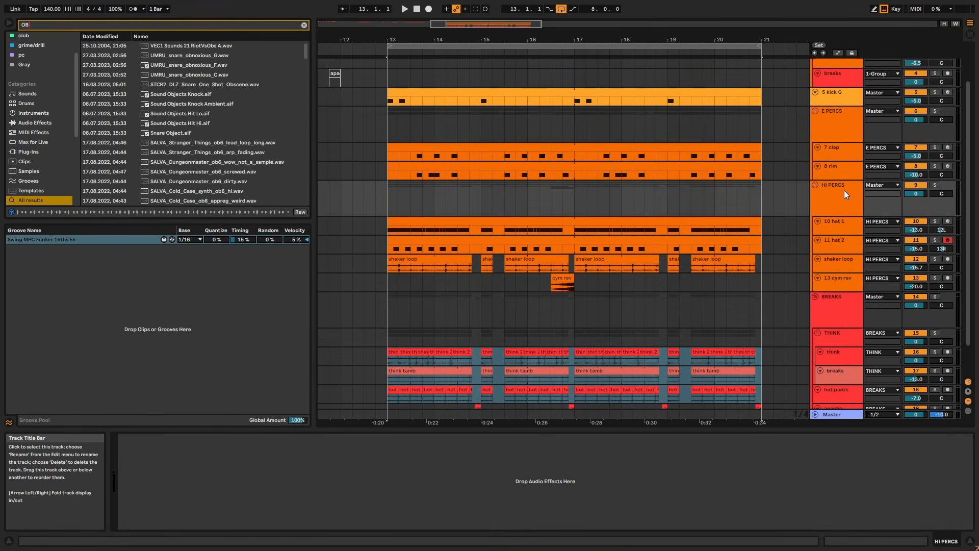
{"action": "type", "text": "JEKT HA"}
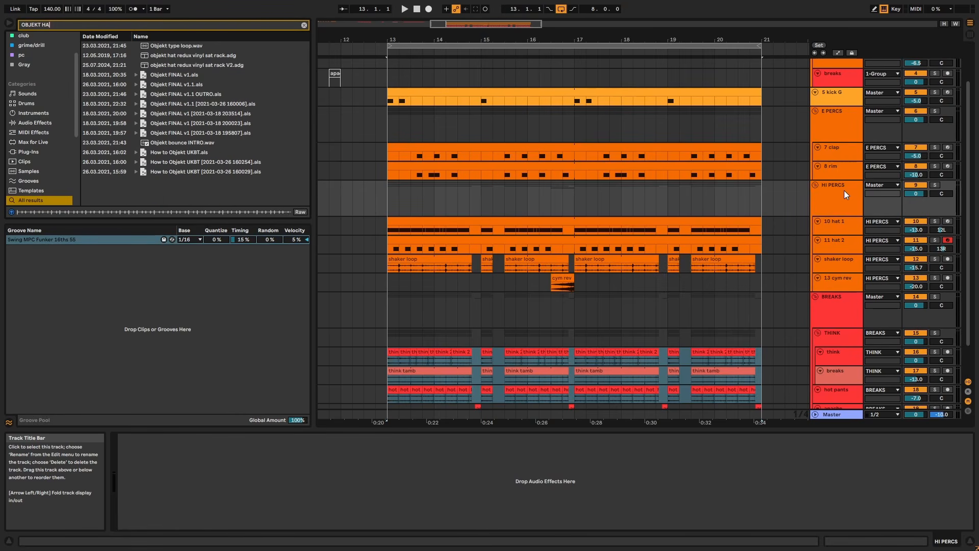
{"action": "type", "text": "T REDUX VIN"}
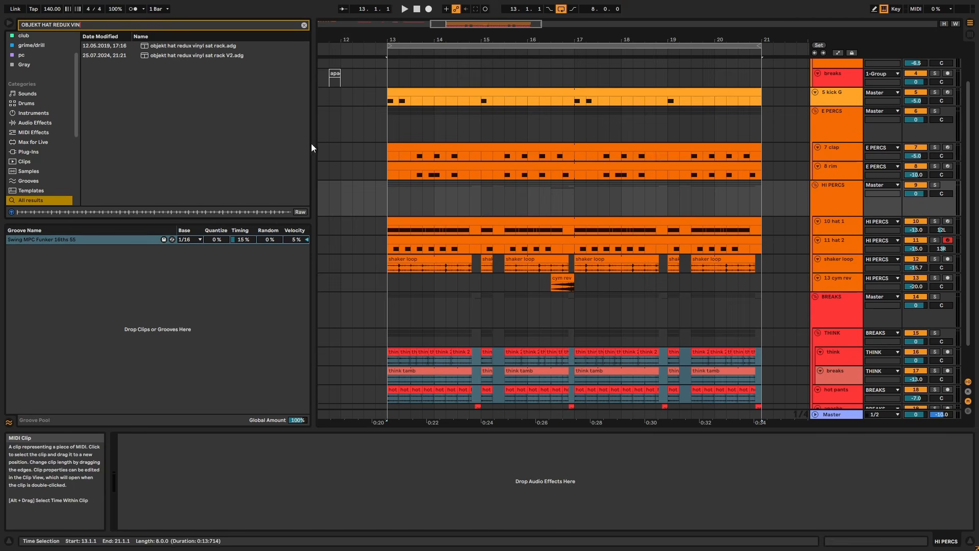
{"action": "left_click", "coordinate": [218, 57]}
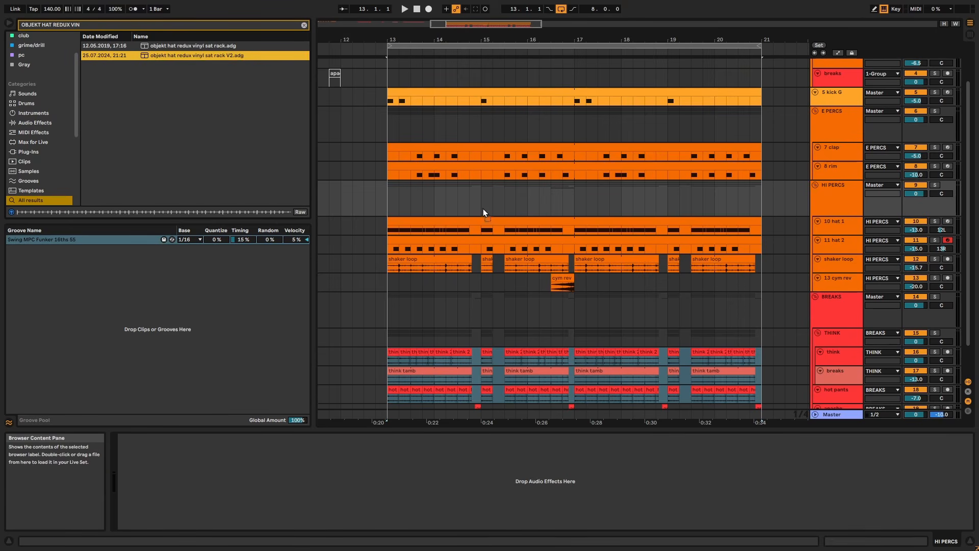
{"action": "key", "text": "Return"}
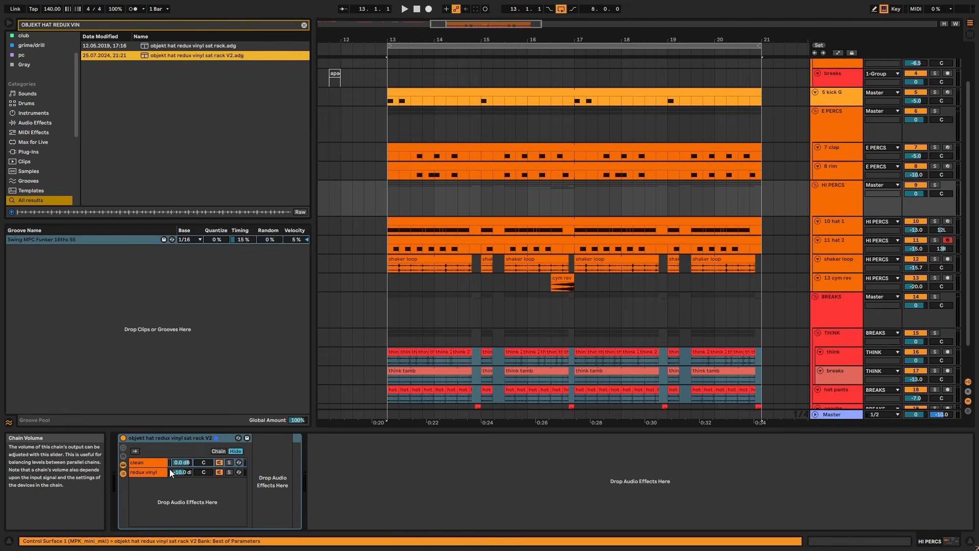
Inspect the rack's clean and redux vinyl chains, and compare the soloed HI PERCS group with the rack bypassed and active
{"action": "left_click", "coordinate": [154, 464]}
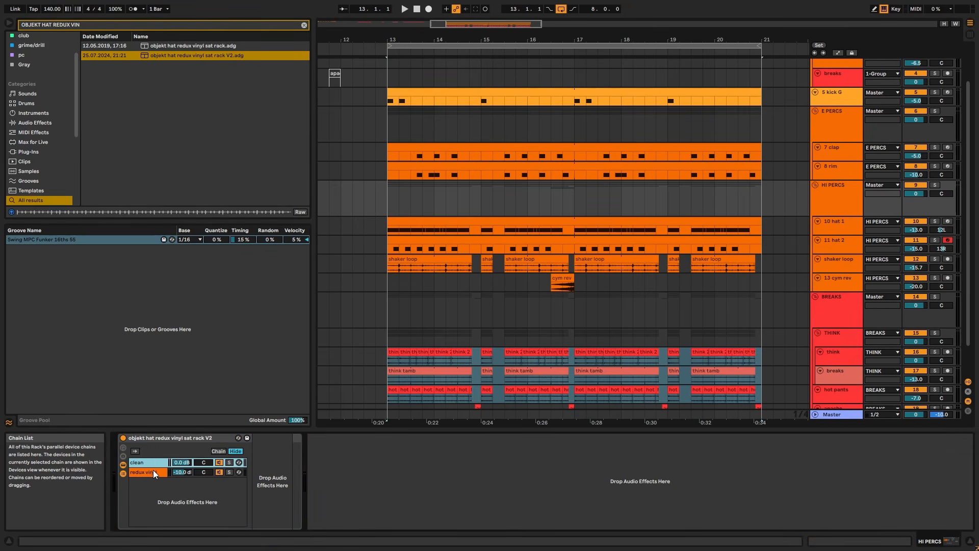
{"action": "left_click", "coordinate": [153, 471]}
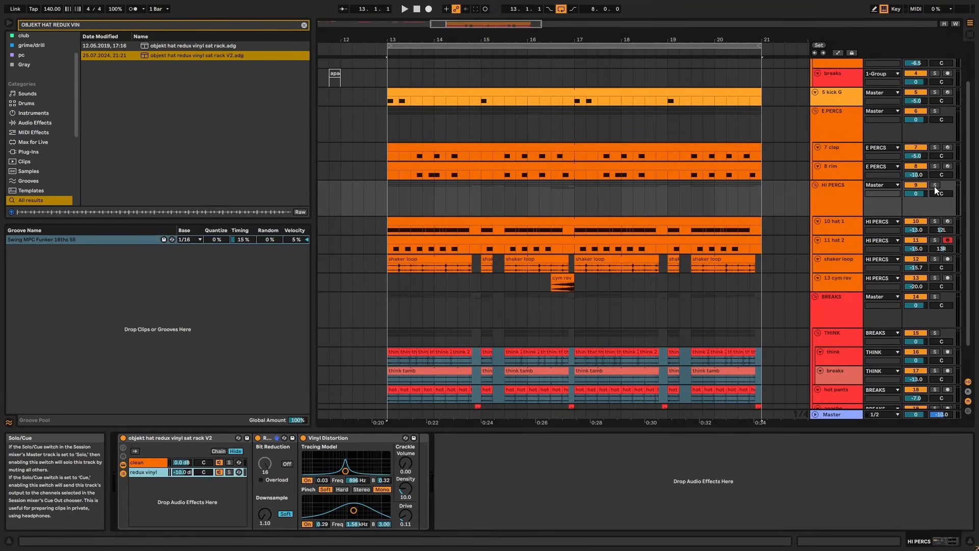
{"action": "left_click", "coordinate": [935, 186]}
{"action": "key", "text": "space"}
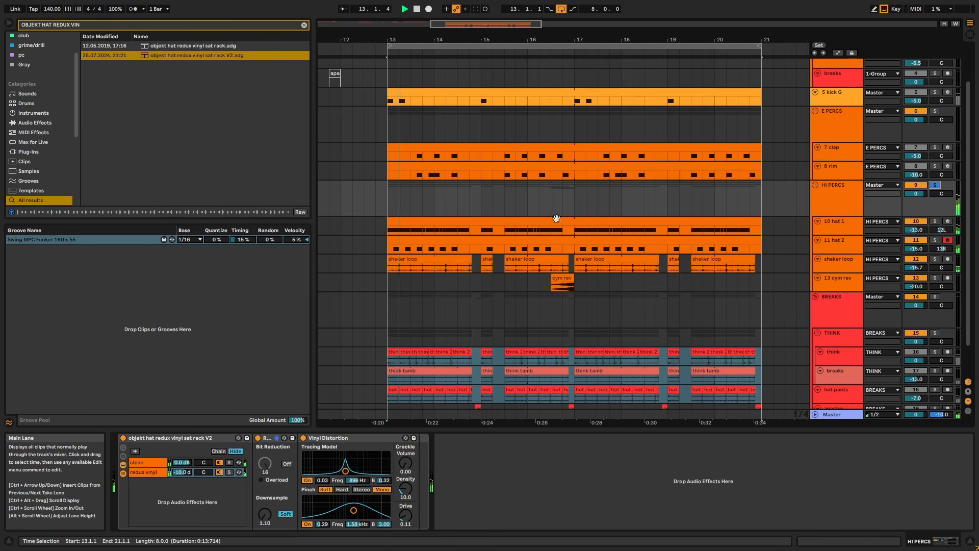
{"action": "left_click", "coordinate": [122, 439]}
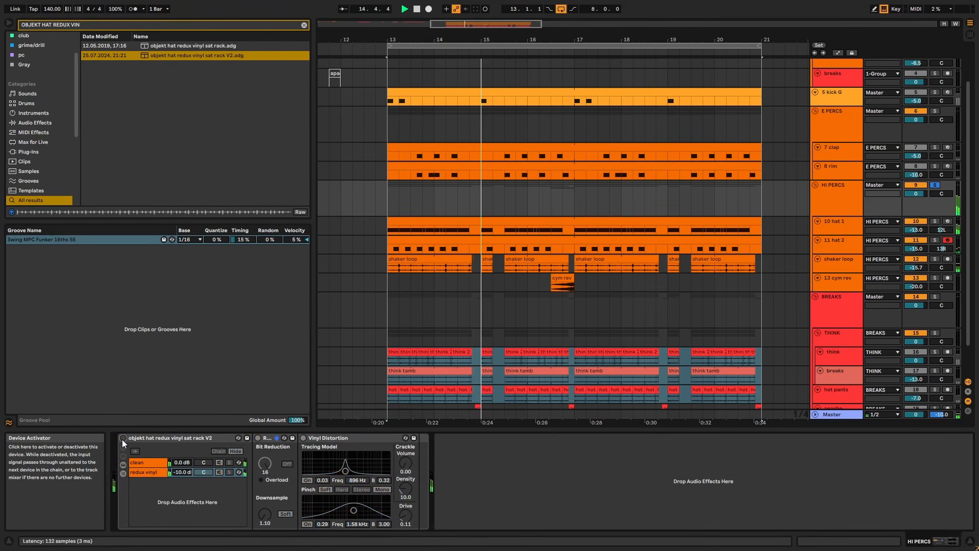
{"action": "left_click", "coordinate": [122, 438]}
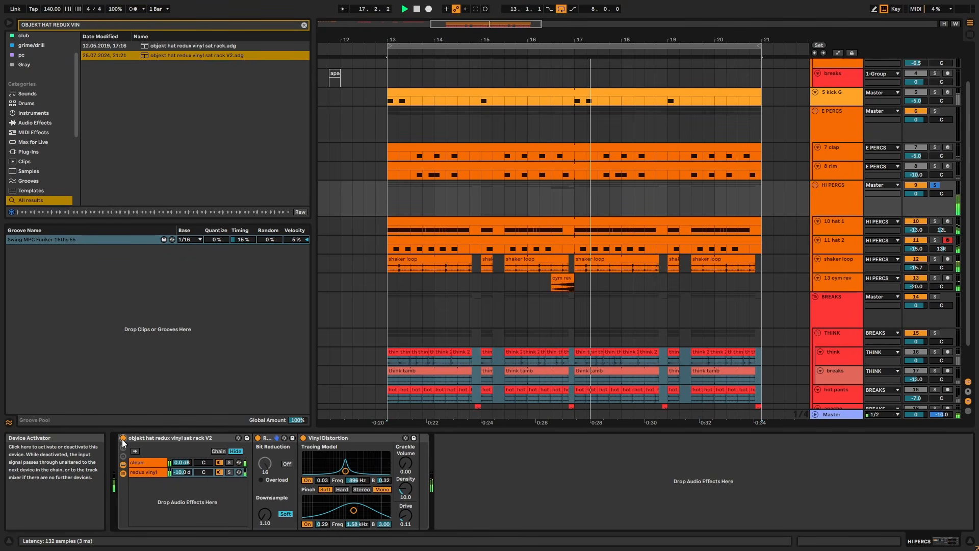
{"action": "left_click", "coordinate": [122, 439]}
{"action": "left_click", "coordinate": [122, 439]}
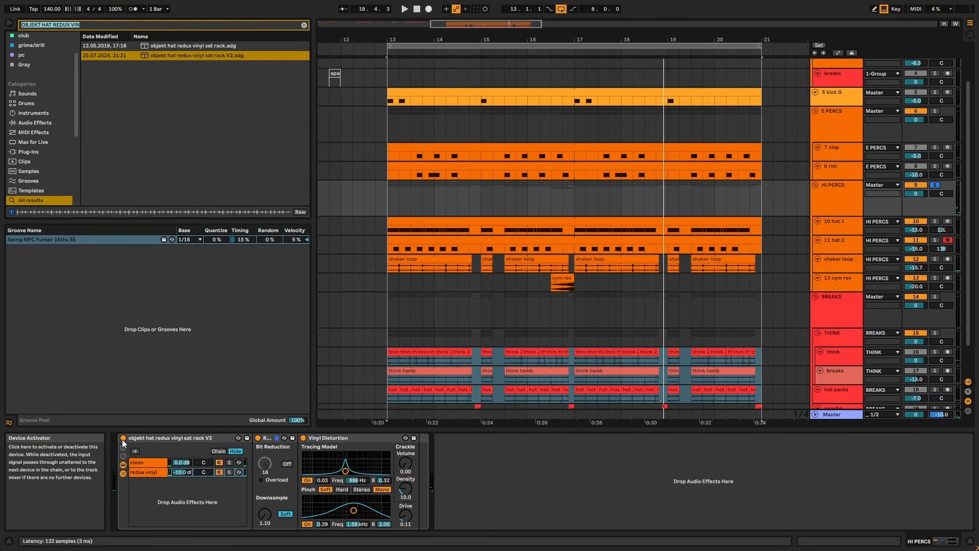
Search for "EQ" and add an EQ Eight after the rack on the HI PERCS group
{"action": "type", "text": "EQ"}
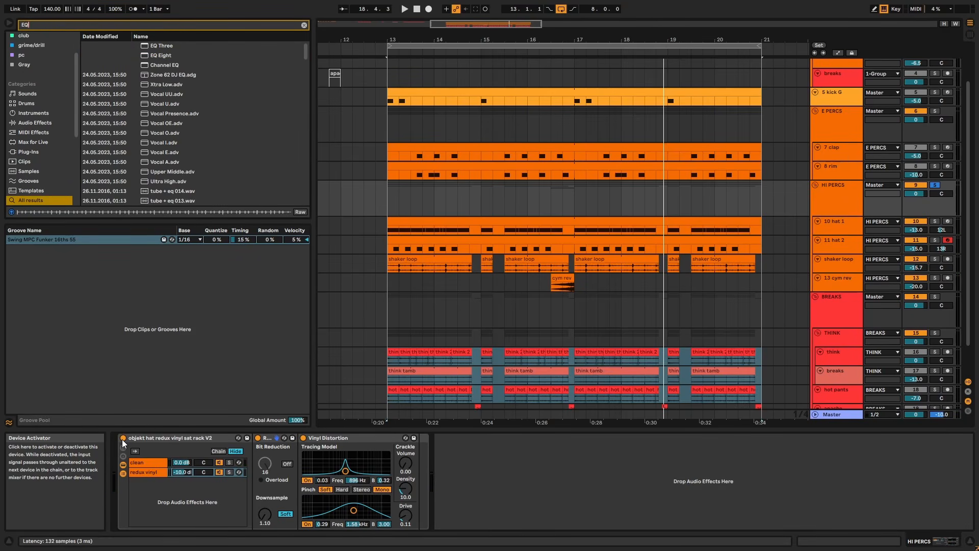
{"action": "key", "text": "Down"}
{"action": "key", "text": "Down"}
{"action": "key", "text": "Return"}
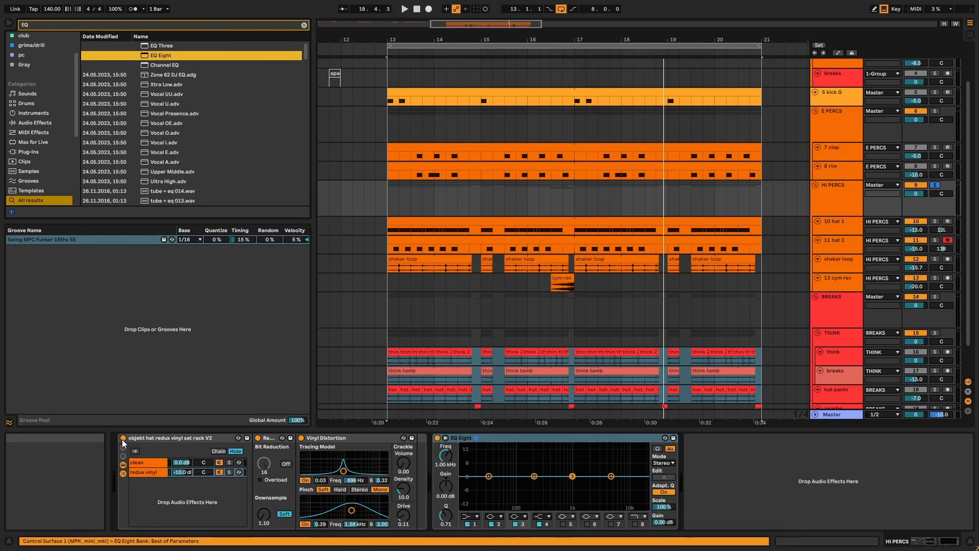
While the group plays, make band 1 of the EQ Eight a low cut at 306 Hz
{"action": "key", "text": "space"}
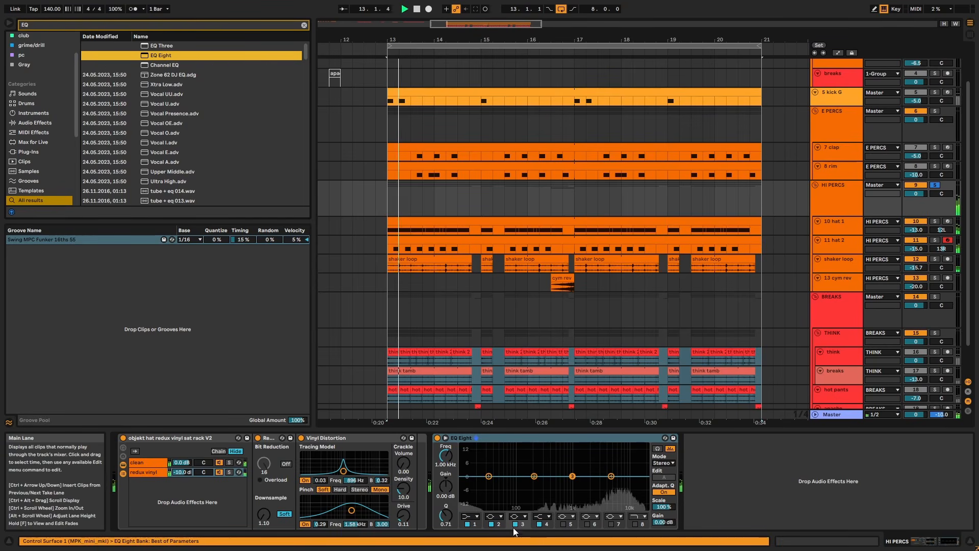
{"action": "left_click", "coordinate": [470, 516]}
{"action": "left_click", "coordinate": [466, 465]}
{"action": "left_click_drag", "start_coordinate": [447, 456], "coordinate": [447, 425]}
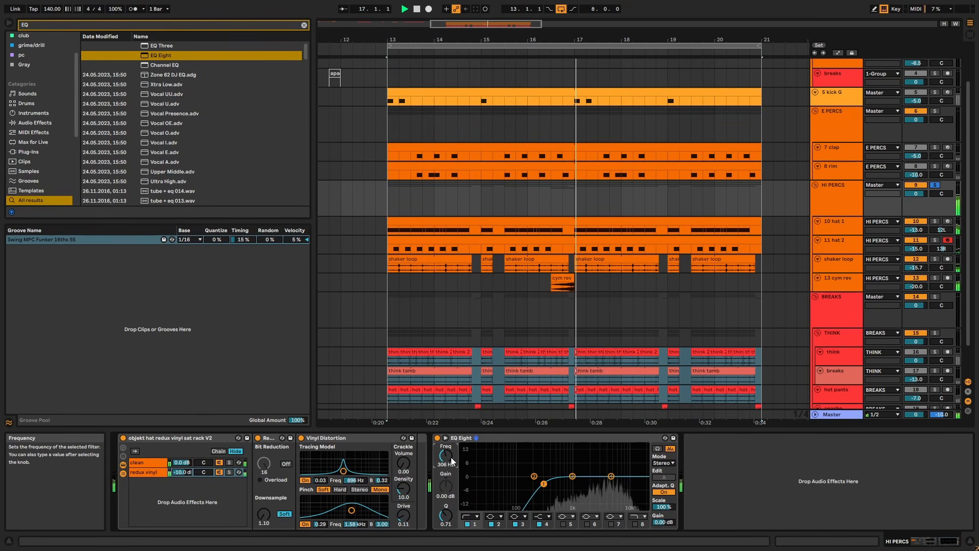
Unsolo the HI PERCS group and set its volume to -1.0 dB against the full drum mix
{"action": "left_click", "coordinate": [931, 186]}
{"action": "key", "text": "space"}
{"action": "key", "text": "space"}
{"action": "left_click_drag", "start_coordinate": [925, 194], "coordinate": [926, 194]}
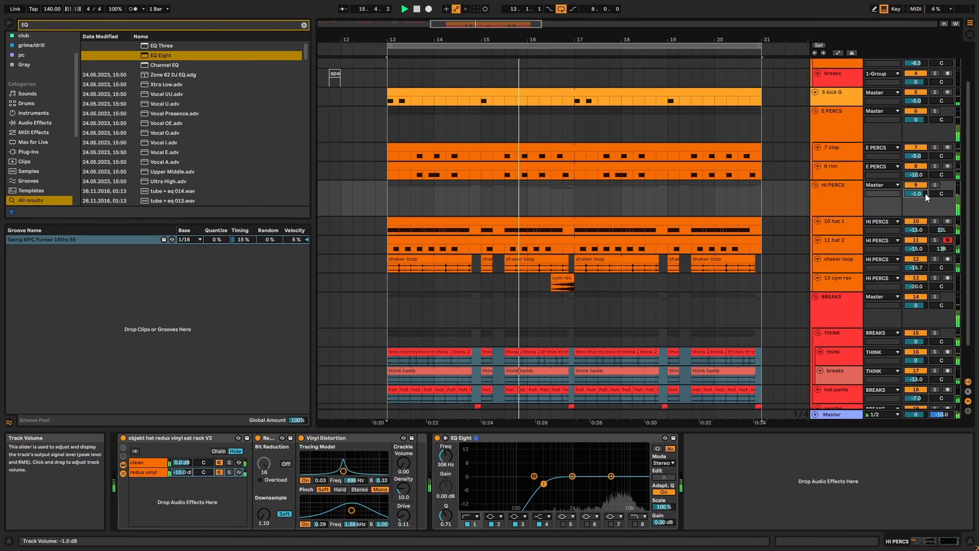
Group the BREAKS, HI PERCS and E PERCS groups together into one parent group
{"action": "left_click", "coordinate": [831, 305]}
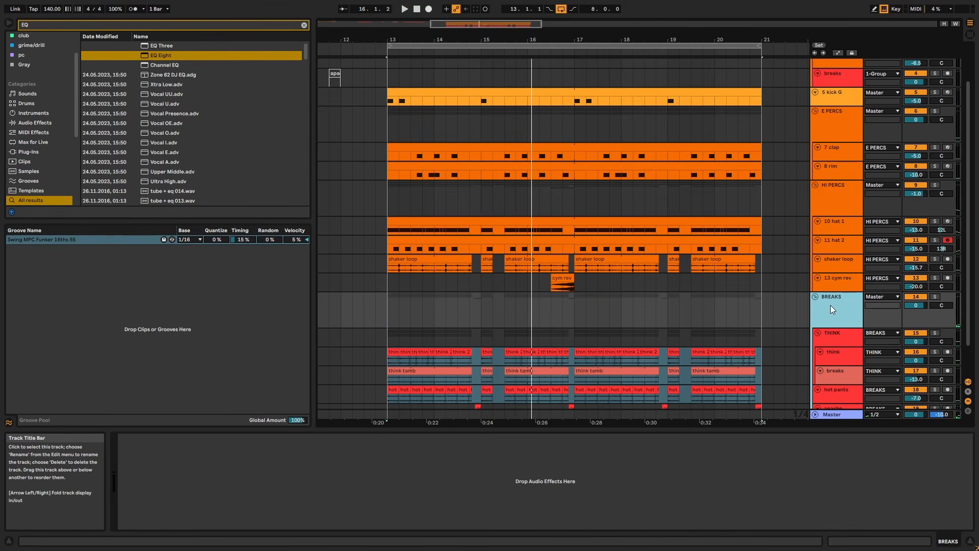
{"action": "left_click", "coordinate": [833, 195], "text": "ctrl"}
{"action": "left_click", "coordinate": [837, 138], "text": "ctrl"}
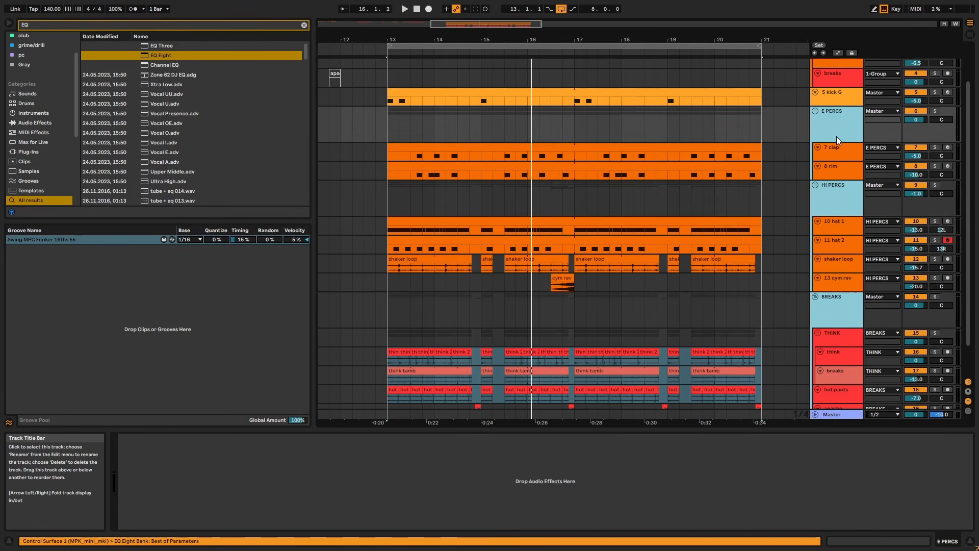
{"action": "key", "text": "ctrl+g"}
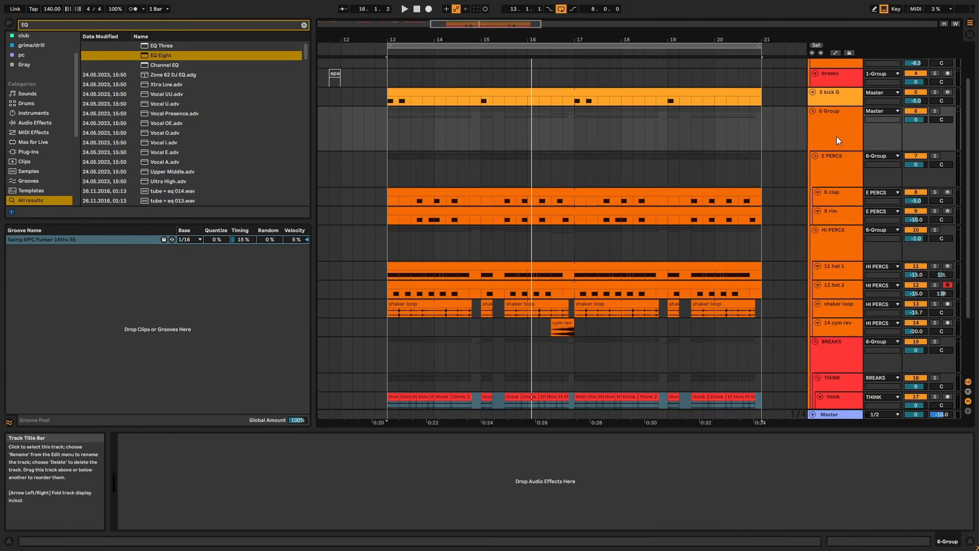
Name the new parent group DRUMS, then find the iZotope Vinyl plug-in and add it to that group
{"action": "left_click", "coordinate": [837, 135]}
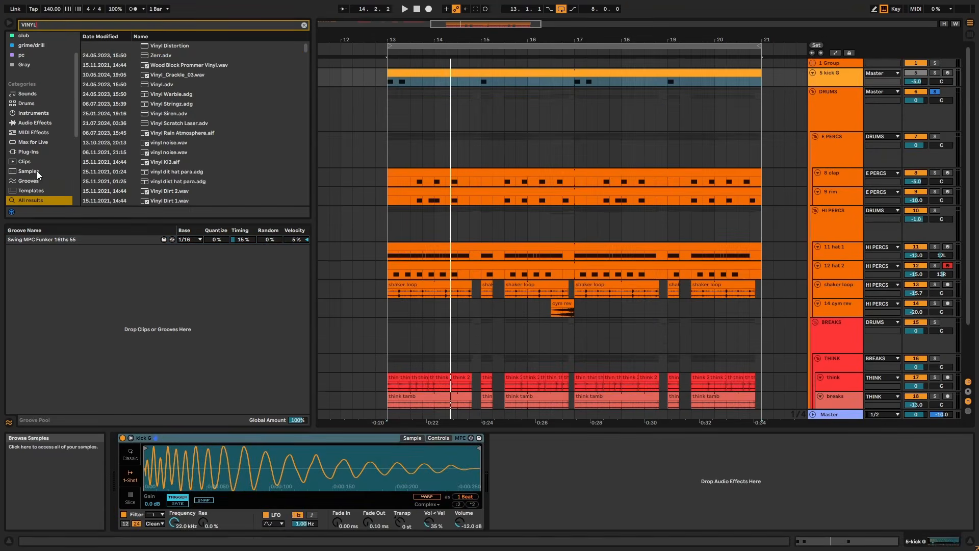
{"action": "left_click", "coordinate": [35, 155]}
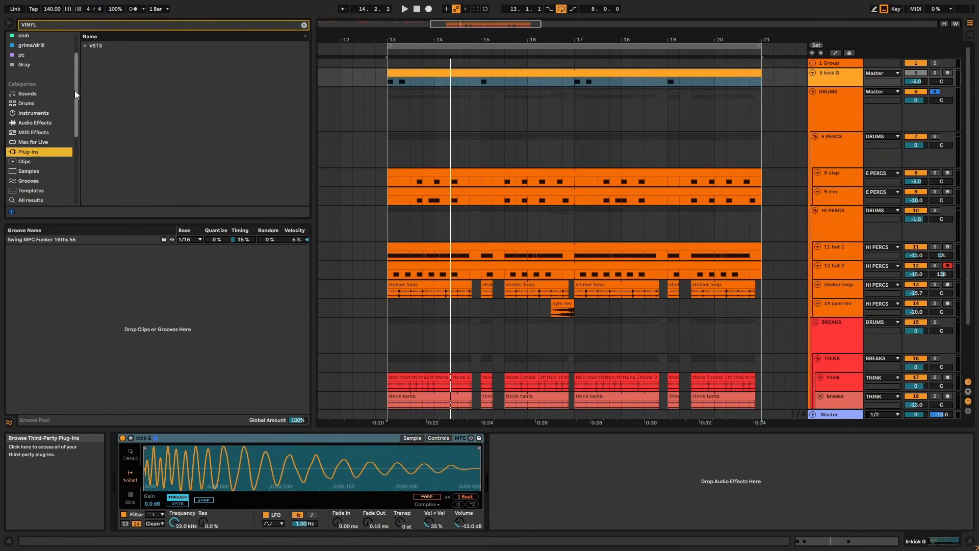
{"action": "left_click", "coordinate": [86, 46]}
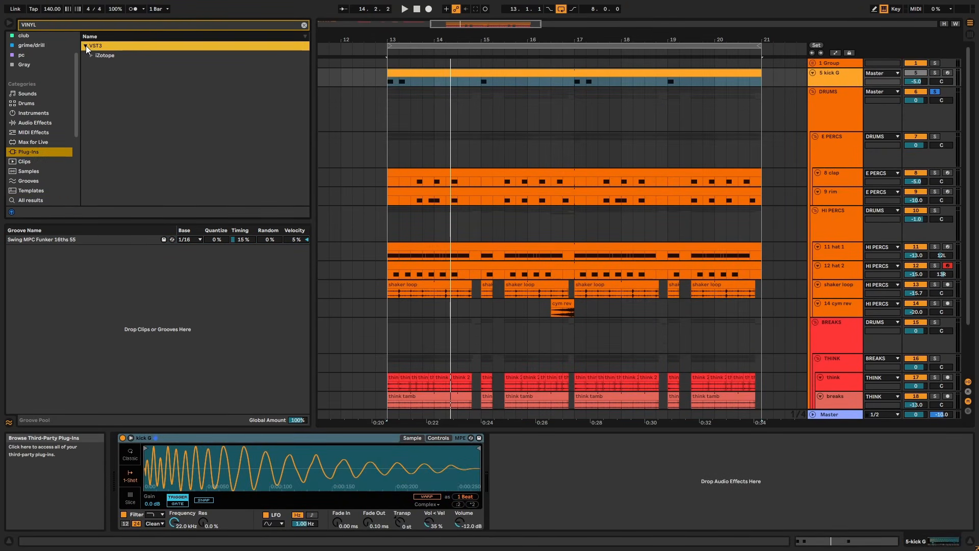
{"action": "left_click", "coordinate": [91, 54]}
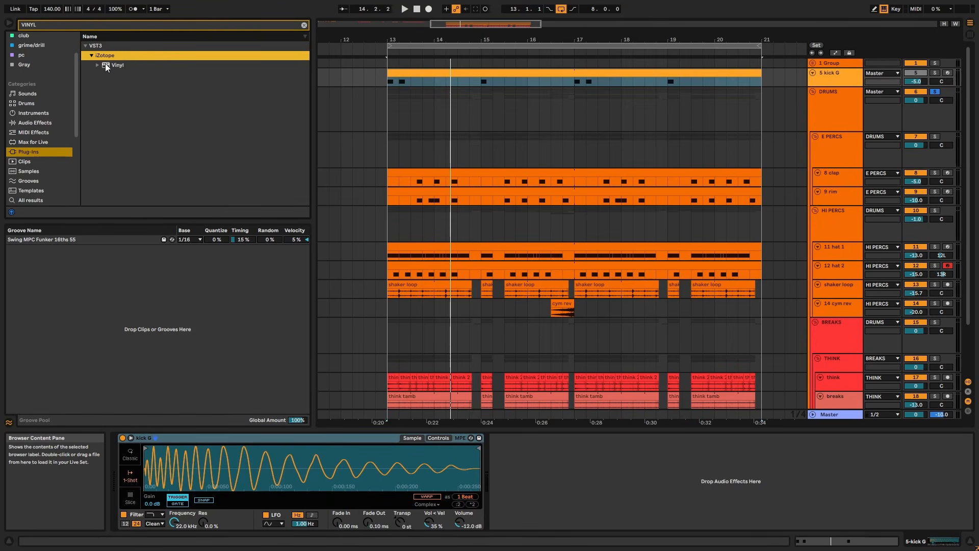
{"action": "left_click", "coordinate": [105, 63]}
{"action": "left_click_drag", "start_coordinate": [501, 113], "coordinate": [501, 112]}
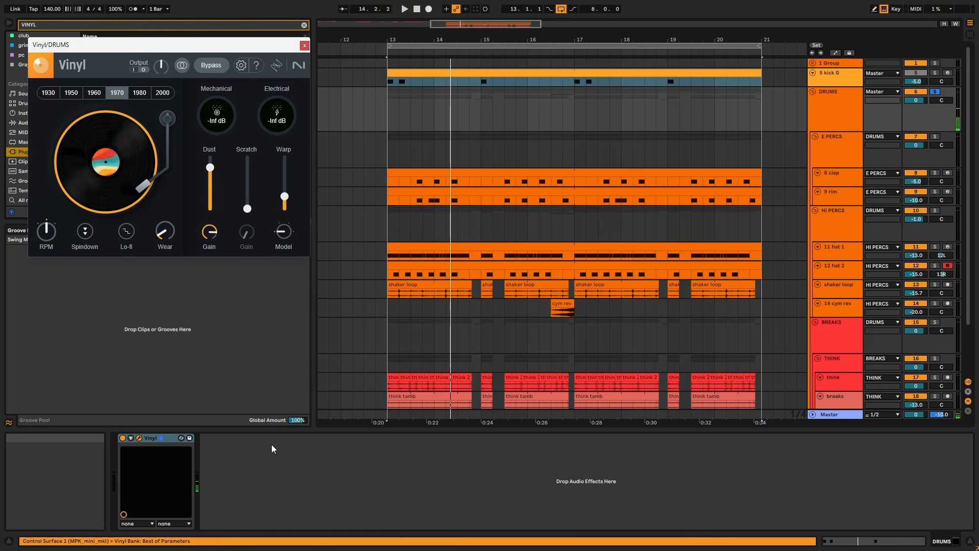
During playback, set Vinyl to the year 2000 with Dust, Scratch, Warp and Wear at zero, and close its window
{"action": "key", "text": "space"}
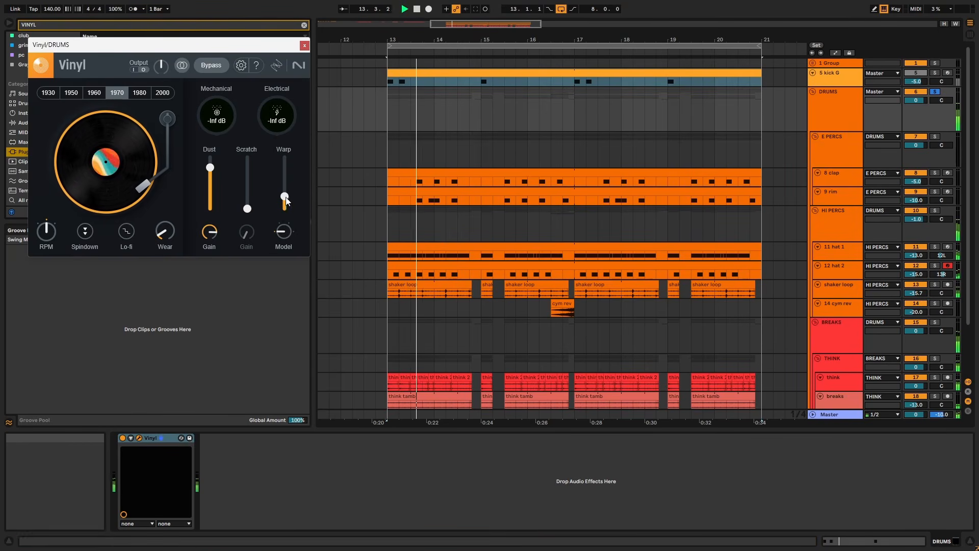
{"action": "left_click", "coordinate": [166, 96]}
{"action": "left_click_drag", "start_coordinate": [216, 171], "coordinate": [213, 249]}
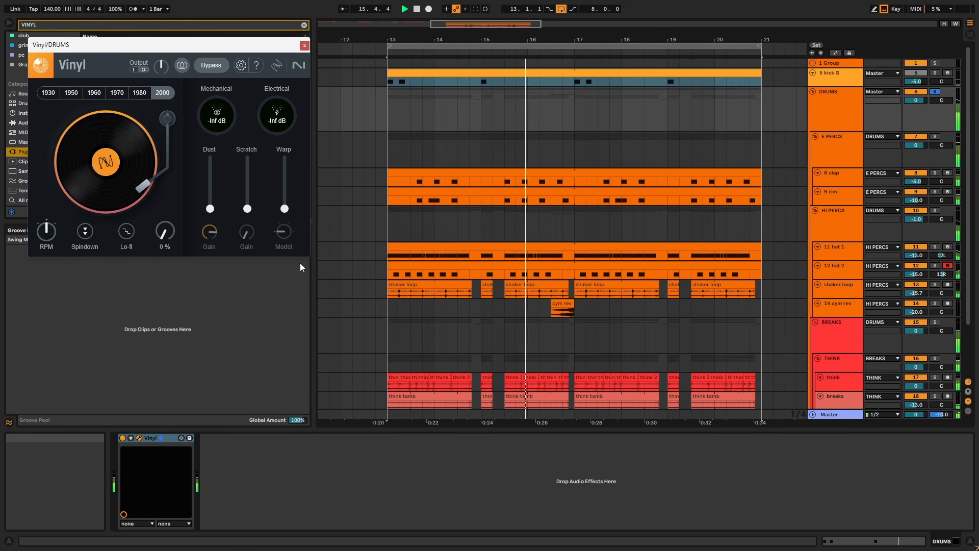
{"action": "key", "text": "space"}
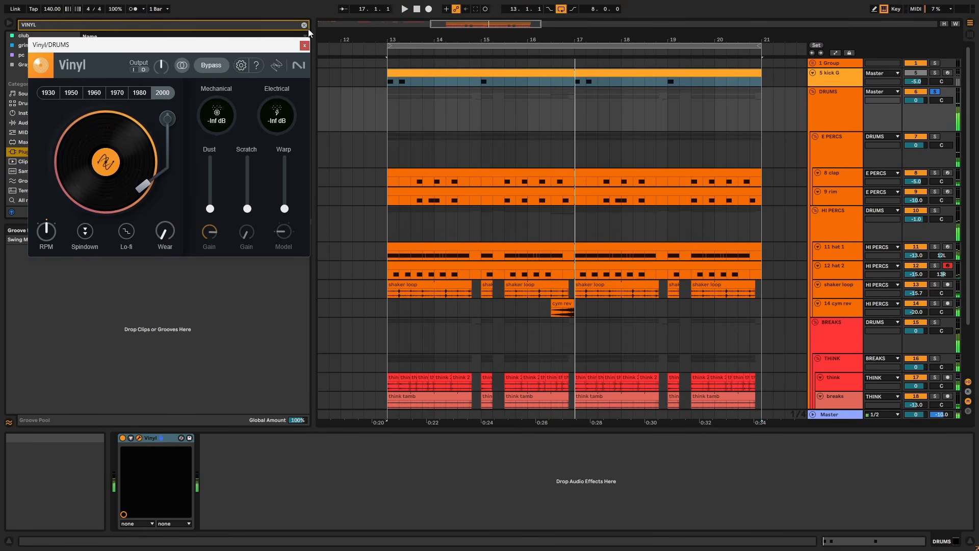
{"action": "left_click", "coordinate": [305, 45]}
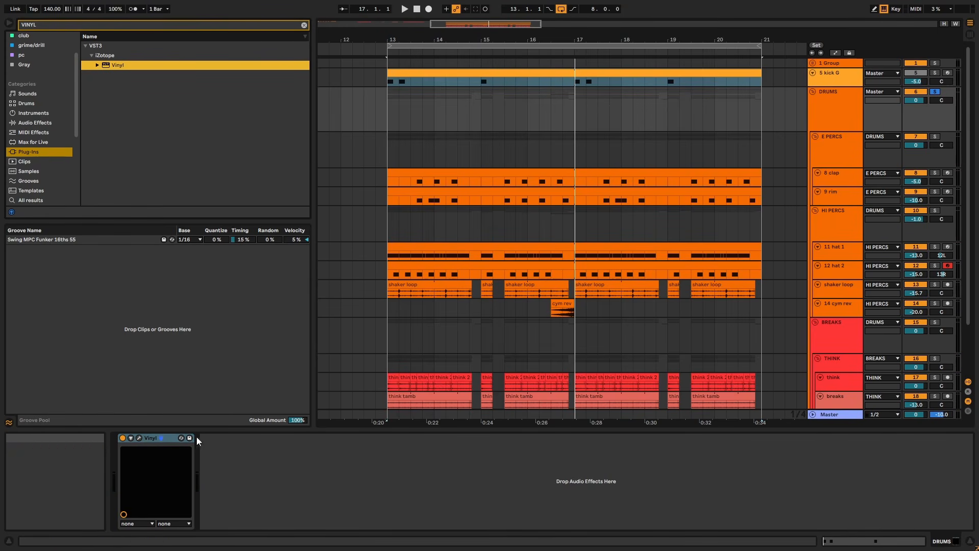
Group Vinyl into an Audio Effect Rack and create a parallel chain named "clean" above the Vinyl chain
{"action": "left_click", "coordinate": [164, 439]}
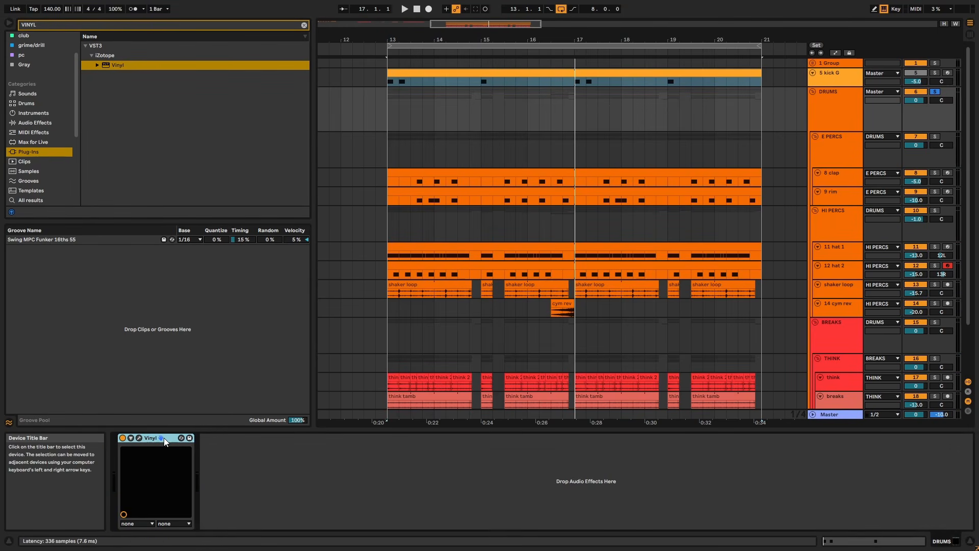
{"action": "key", "text": "ctrl+g"}
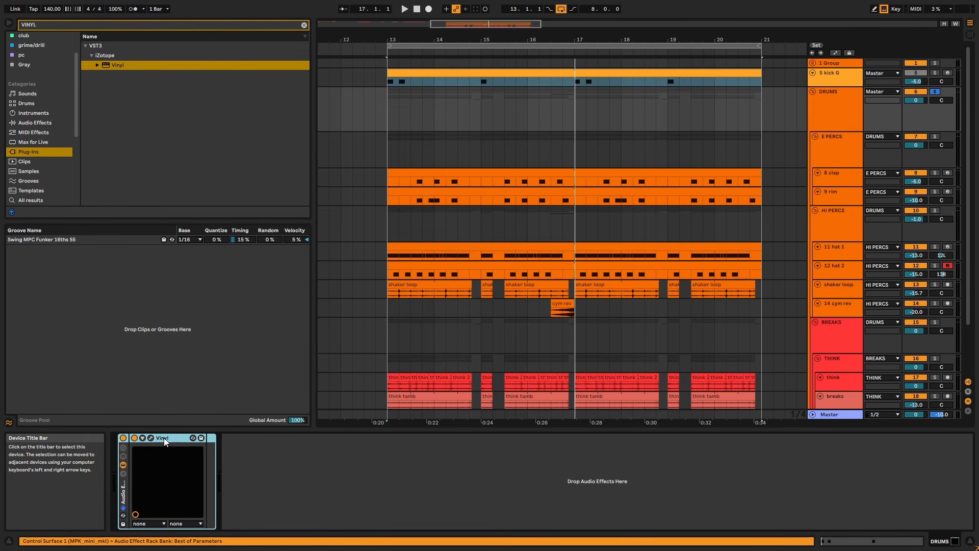
{"action": "left_click", "coordinate": [123, 476]}
{"action": "left_click", "coordinate": [154, 493]}
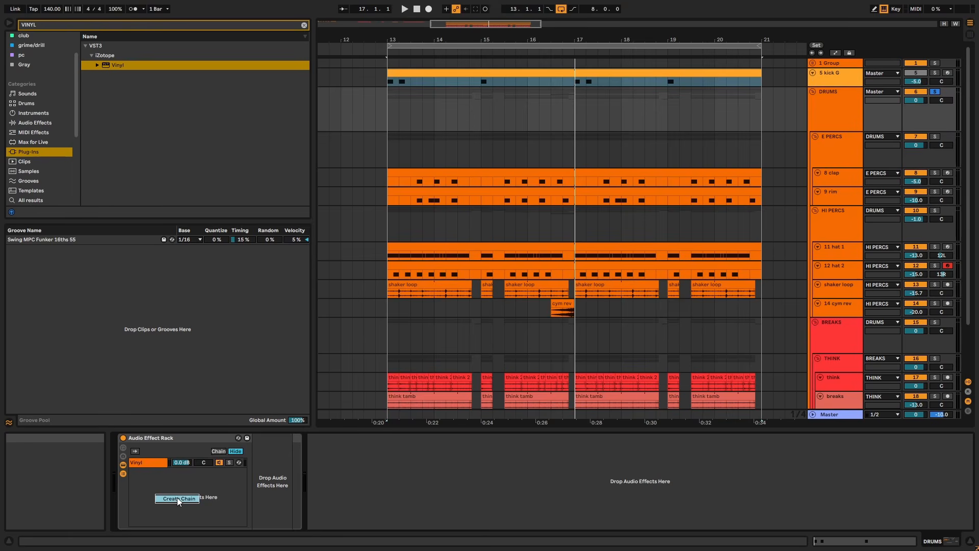
{"action": "left_click", "coordinate": [176, 497]}
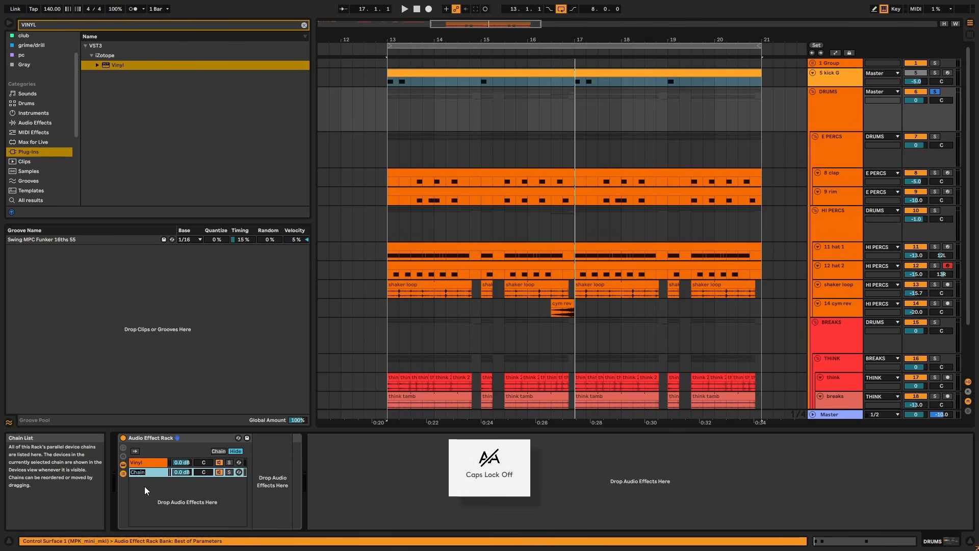
{"action": "type", "text": "clean"}
{"action": "left_click_drag", "start_coordinate": [139, 464], "coordinate": [142, 477]}
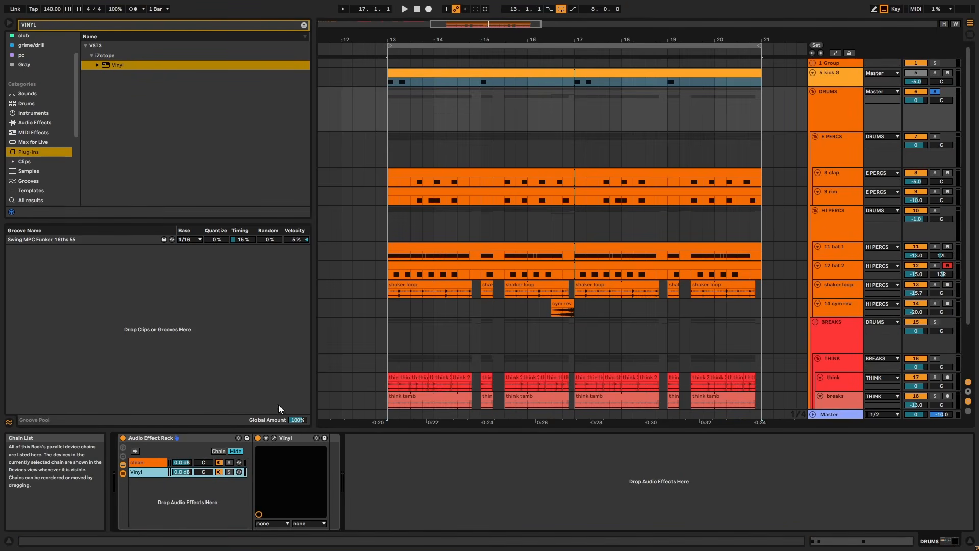
During playback, set the Vinyl chain to -9.0 dB and the clean chain to -2.0 dB, comparing with the rack bypassed
{"action": "key", "text": "space"}
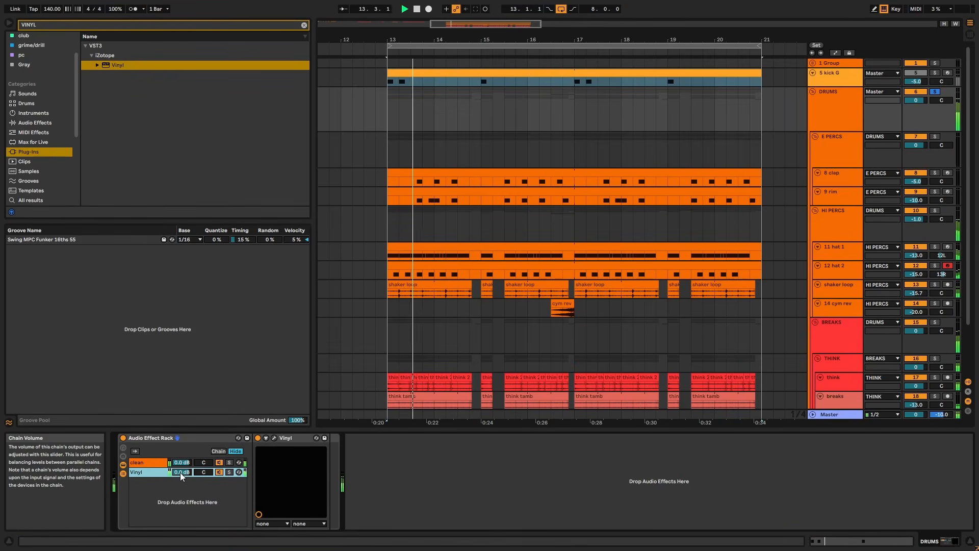
{"action": "scroll", "coordinate": [180, 472], "scroll_direction": "down", "scroll_amount": 3}
{"action": "scroll", "coordinate": [179, 472], "scroll_direction": "down", "scroll_amount": 1}
{"action": "scroll", "coordinate": [179, 472], "scroll_direction": "down", "scroll_amount": 1}
{"action": "left_click", "coordinate": [180, 464]}
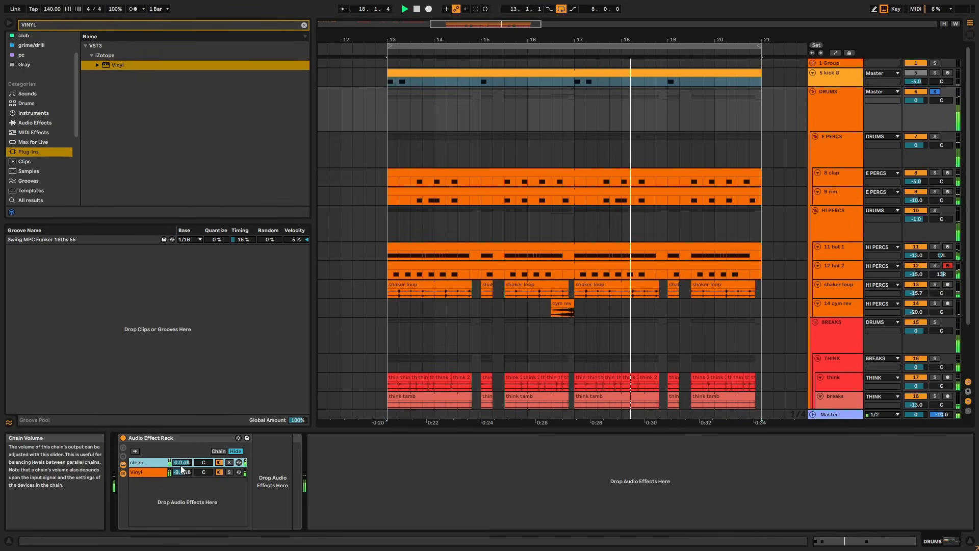
{"action": "key", "text": "Down"}
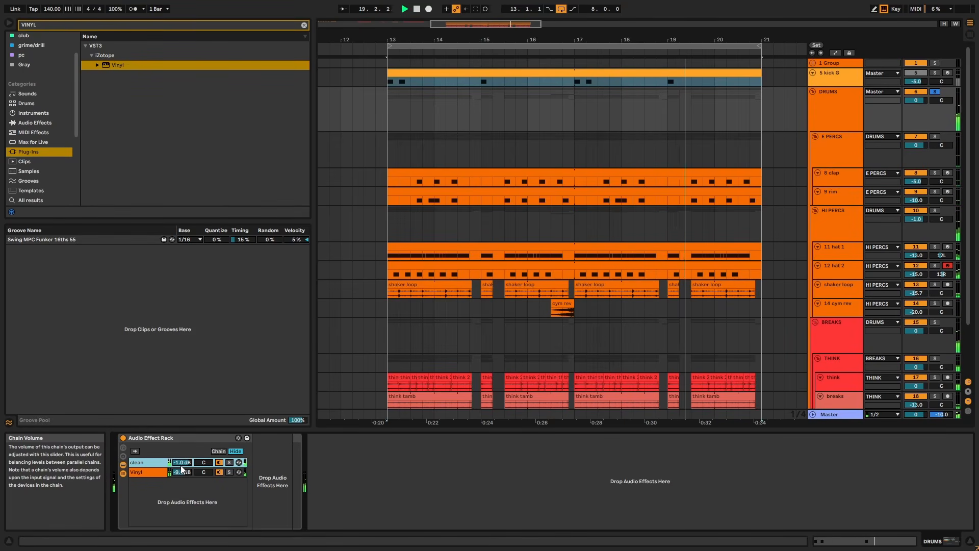
{"action": "left_click", "coordinate": [124, 438]}
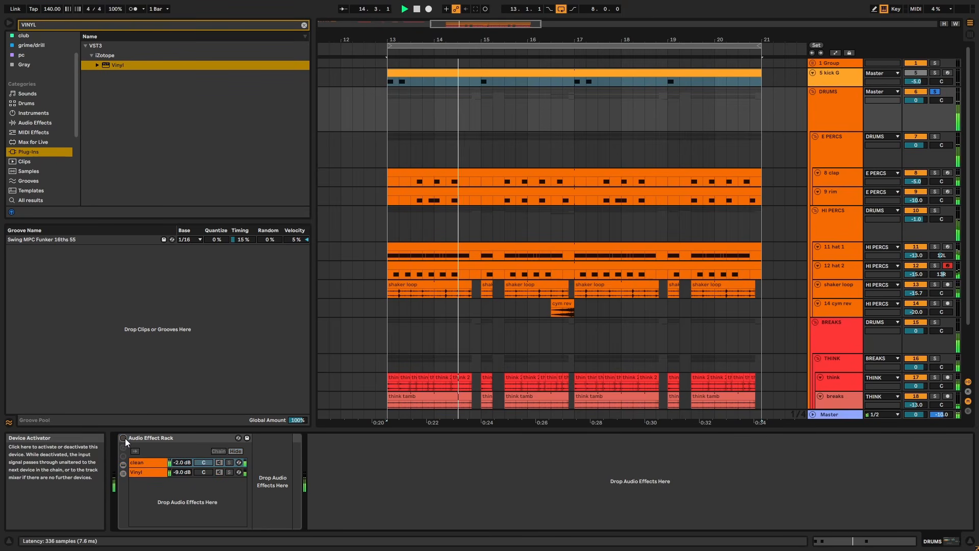
{"action": "left_click", "coordinate": [123, 438]}
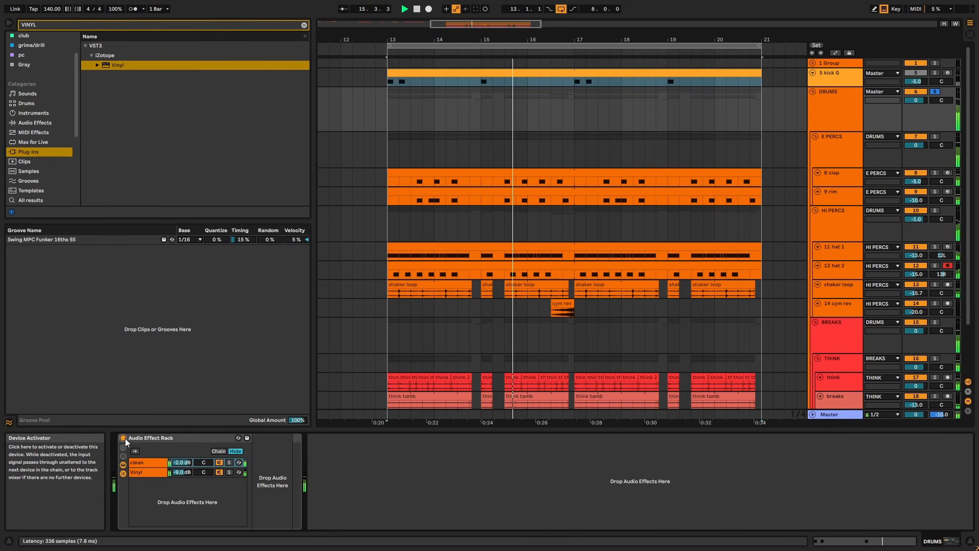
{"action": "key", "text": "space"}
Search for "saturat" and add a Saturator after the rack on the DRUMS group
{"action": "key", "text": "ctrl+f"}
{"action": "type", "text": "saturati"}
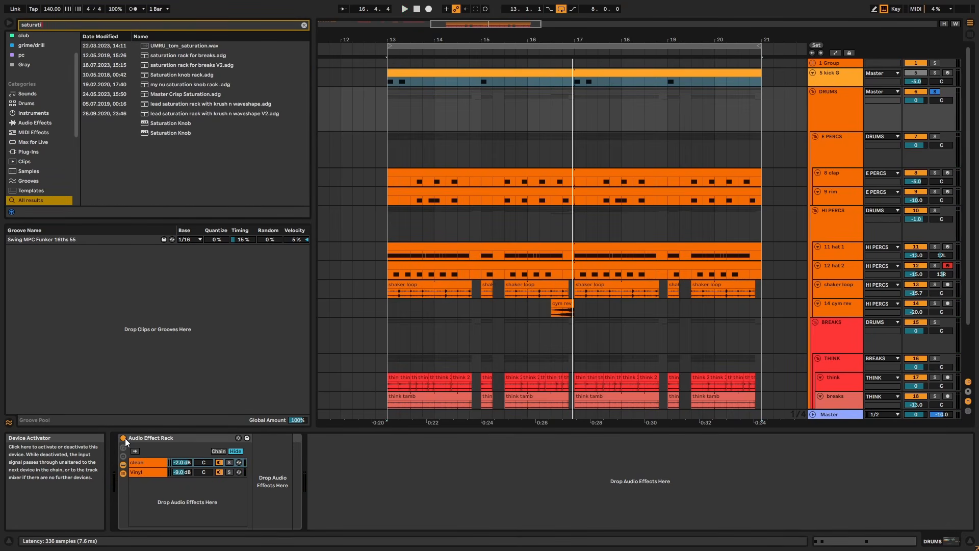
{"action": "key", "text": "Down"}
{"action": "key", "text": "Return"}
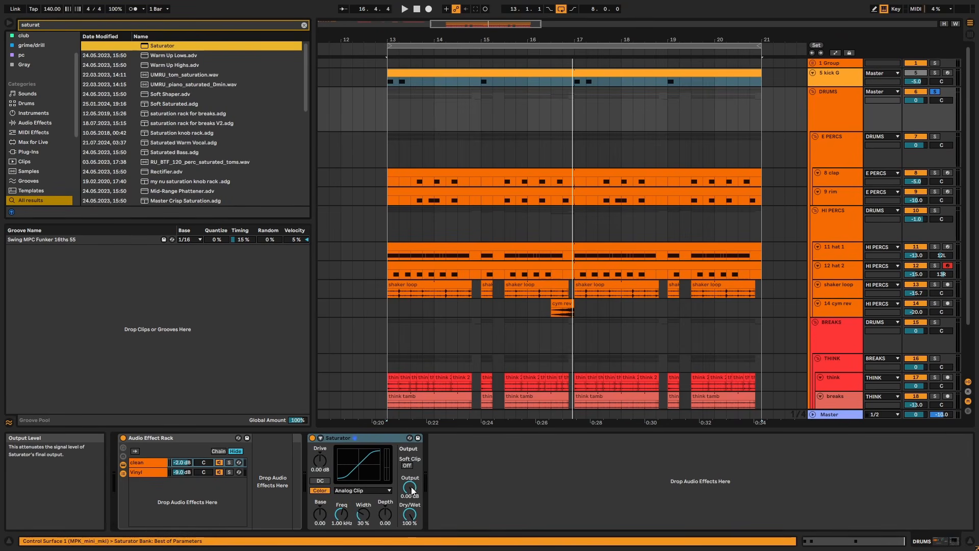
While the drums play, set the Saturator to 24.4 dB Drive, -18.6 dB Output, Color off and 56.3 % Dry/Wet
{"action": "left_click_drag", "start_coordinate": [410, 488], "coordinate": [410, 507]}
{"action": "key", "text": "space"}
{"action": "left_click_drag", "start_coordinate": [320, 464], "coordinate": [319, 433]}
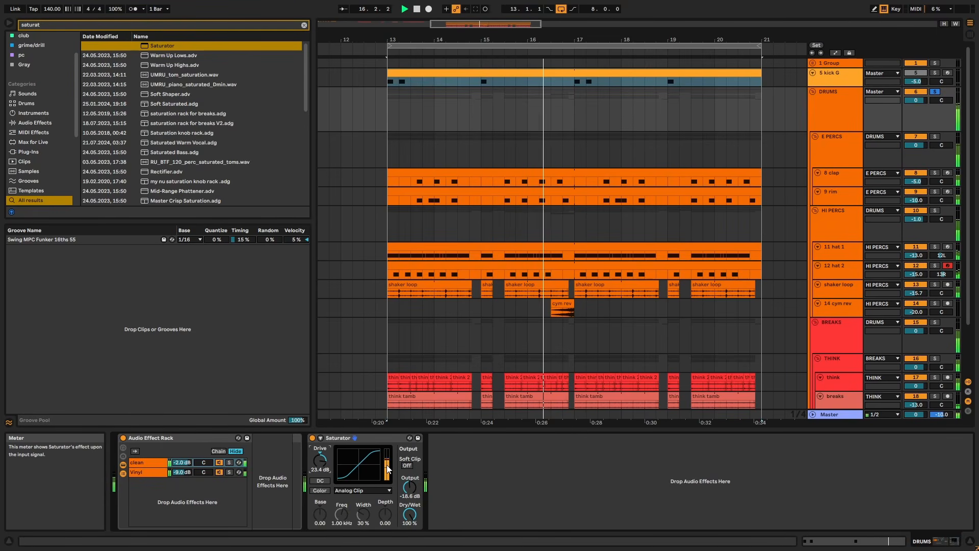
{"action": "mouse_move", "coordinate": [400, 511]}
{"action": "left_mouse_down"}
{"action": "mouse_move", "coordinate": [400, 550]}
{"action": "mouse_move", "coordinate": [410, 517]}
{"action": "mouse_move", "coordinate": [409, 527]}
{"action": "left_mouse_up"}
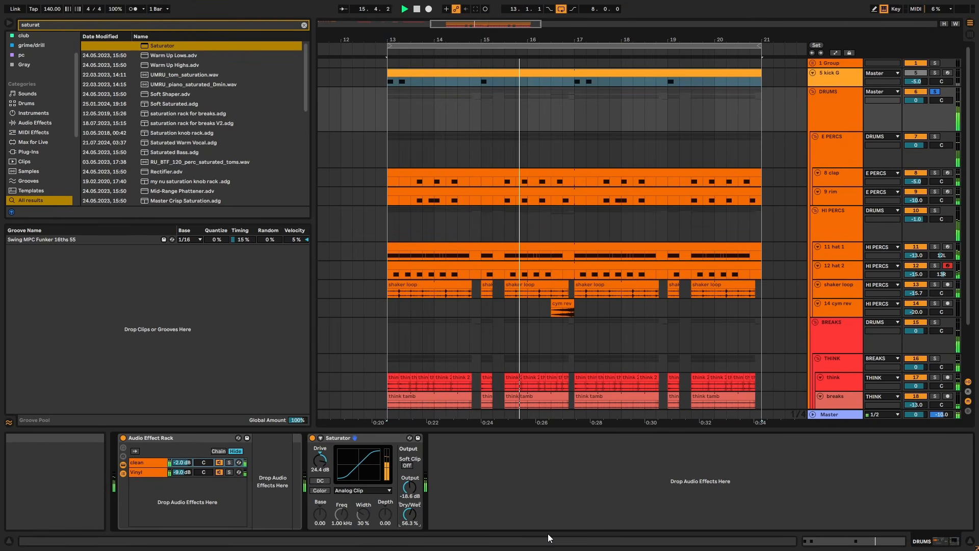
Add a Drum Buss after the Saturator and set Drive to 18 %, Damp to 7.97 kHz and Dry/Wet to 23 %
{"action": "type", "text": "drum"}
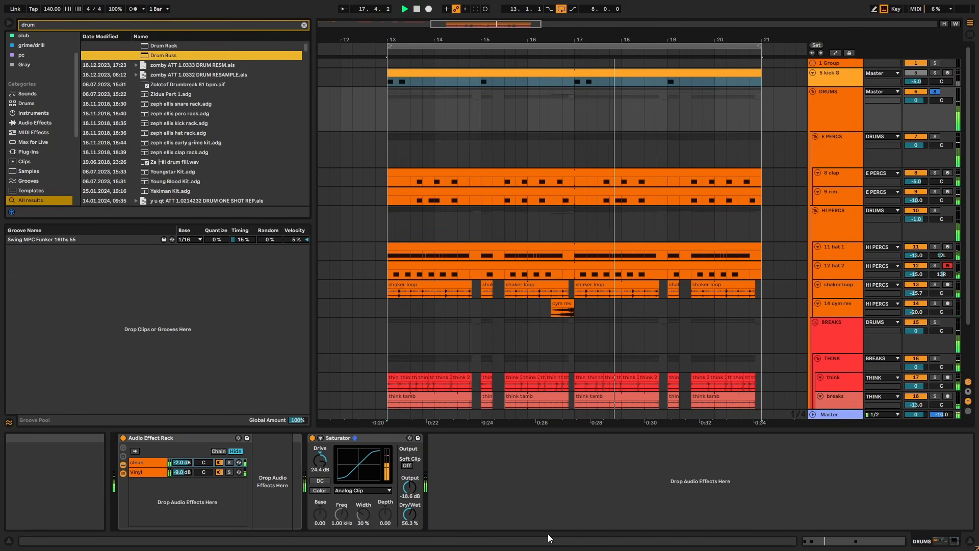
{"action": "key", "text": "Return"}
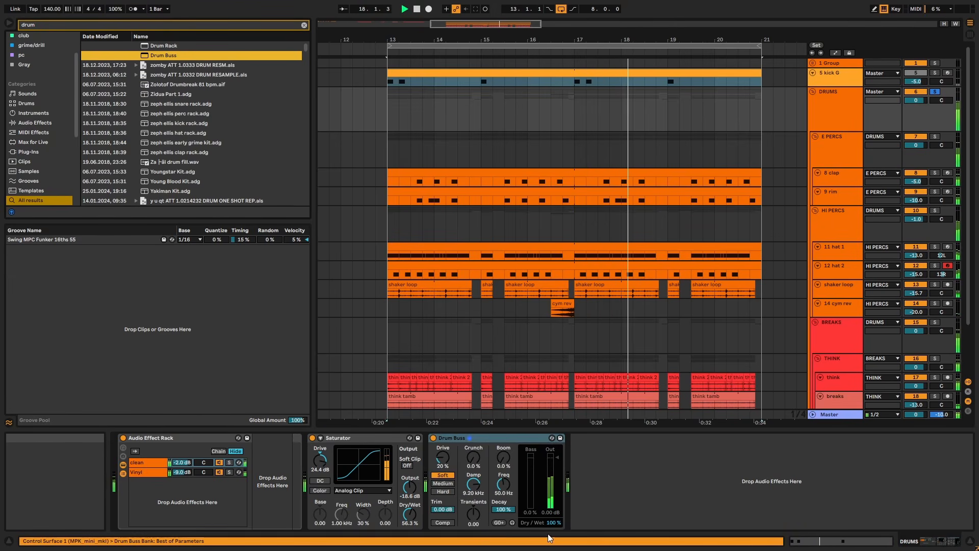
{"action": "left_click_drag", "start_coordinate": [450, 461], "coordinate": [450, 464]}
{"action": "key", "text": "space"}
{"action": "key", "text": "space"}
{"action": "left_click_drag", "start_coordinate": [552, 521], "coordinate": [552, 550]}
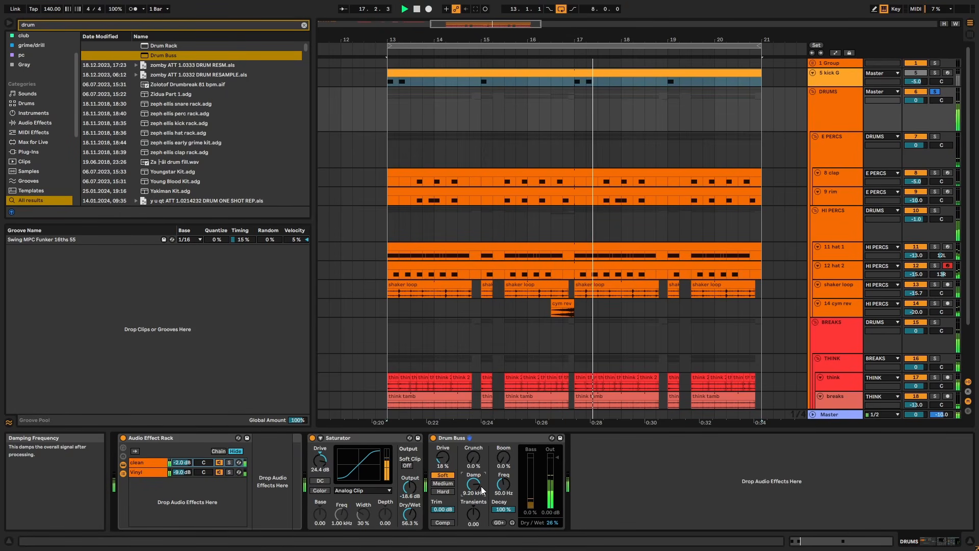
{"action": "left_click_drag", "start_coordinate": [482, 487], "coordinate": [481, 490]}
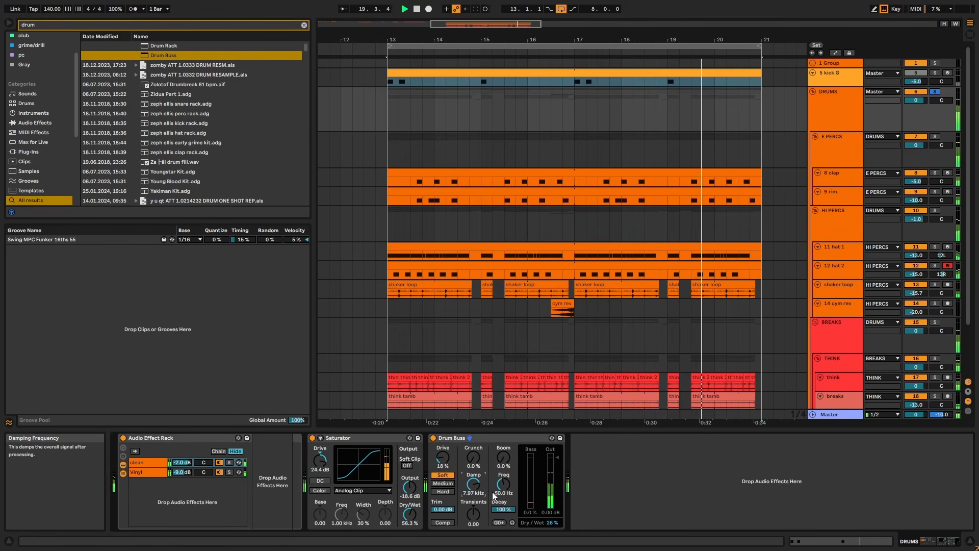
{"action": "left_click_drag", "start_coordinate": [562, 526], "coordinate": [562, 528]}
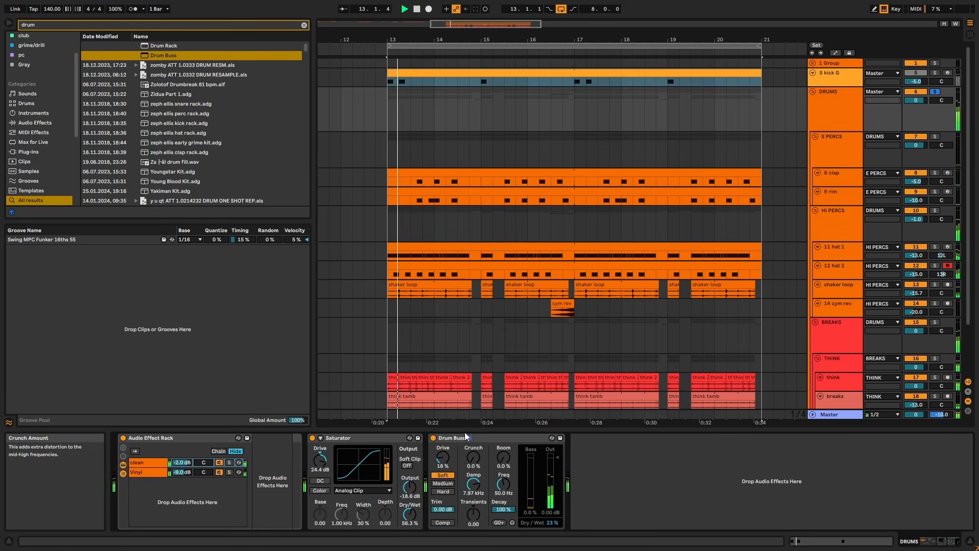
Compare the playing drums with all devices on the DRUMS group switched off and on
{"action": "left_click", "coordinate": [464, 434]}
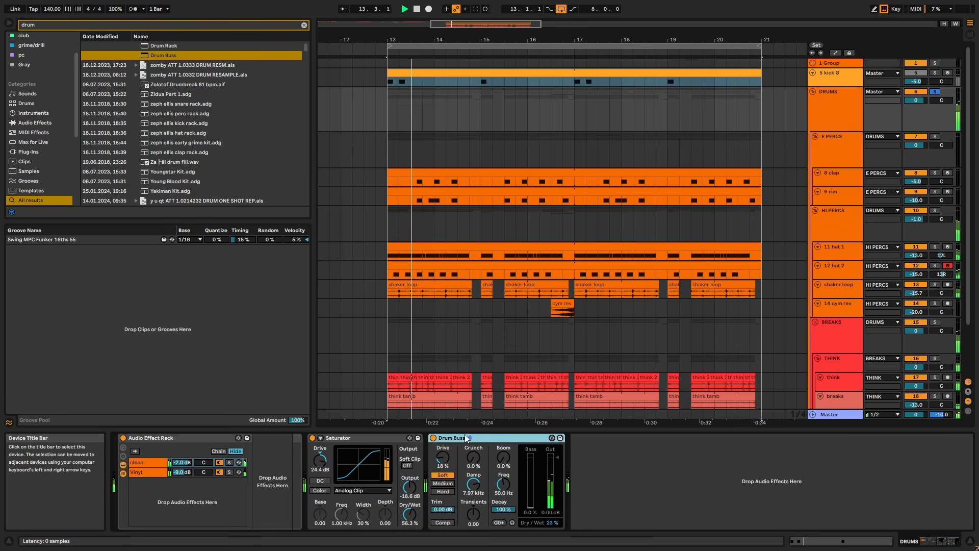
{"action": "key", "text": "ctrl+a"}
{"action": "key", "text": "space"}
{"action": "key", "text": "space"}
{"action": "left_click", "coordinate": [434, 439]}
{"action": "left_click", "coordinate": [434, 438]}
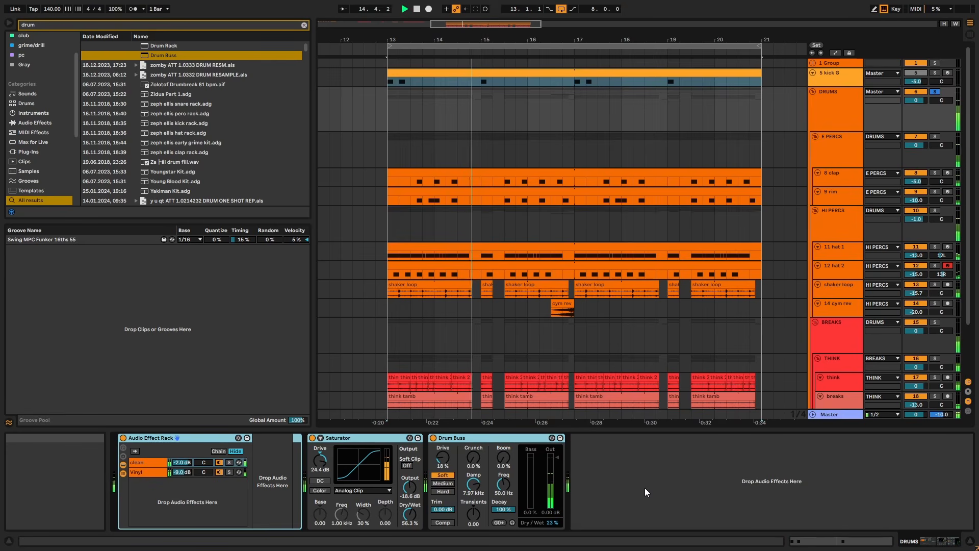
Search for "ott" and add the OTT.adv preset after the Drum Buss
{"action": "key", "text": "ctrl+f"}
{"action": "type", "text": "ott"}
{"action": "key", "text": "Down"}
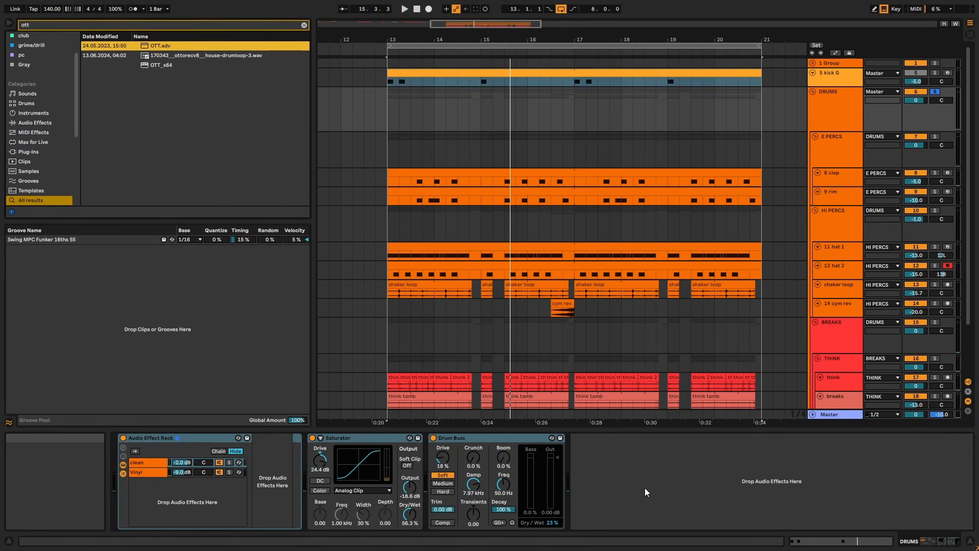
{"action": "key", "text": "Return"}
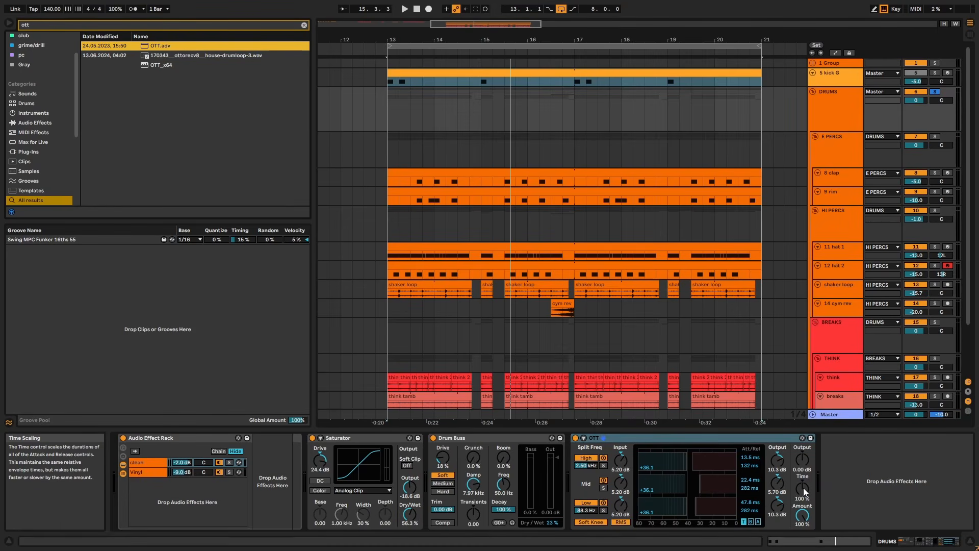
Set OTT's Time to 10 % and Amount to 12 %, listening to the drum loop
{"action": "left_click_drag", "start_coordinate": [804, 492], "coordinate": [804, 526]}
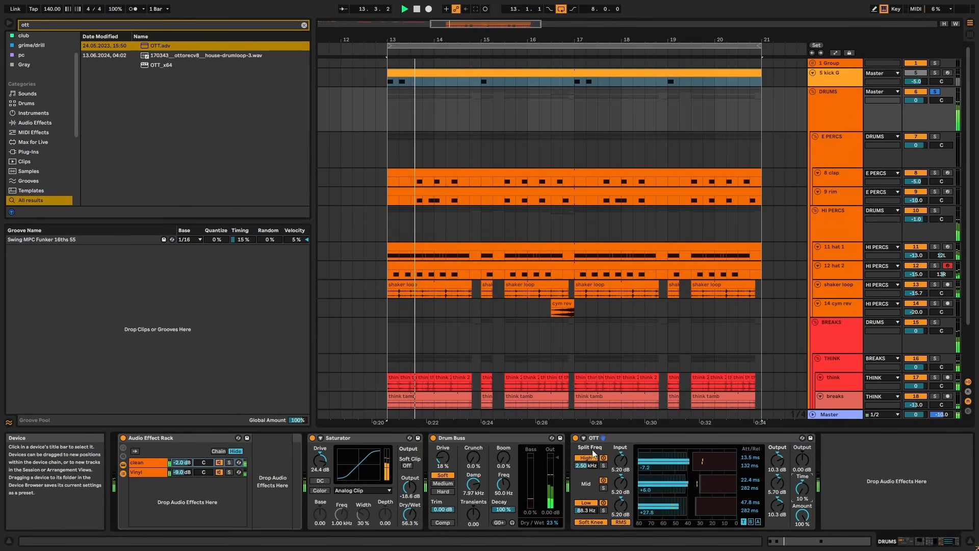
{"action": "key", "text": "space"}
{"action": "key", "text": "space"}
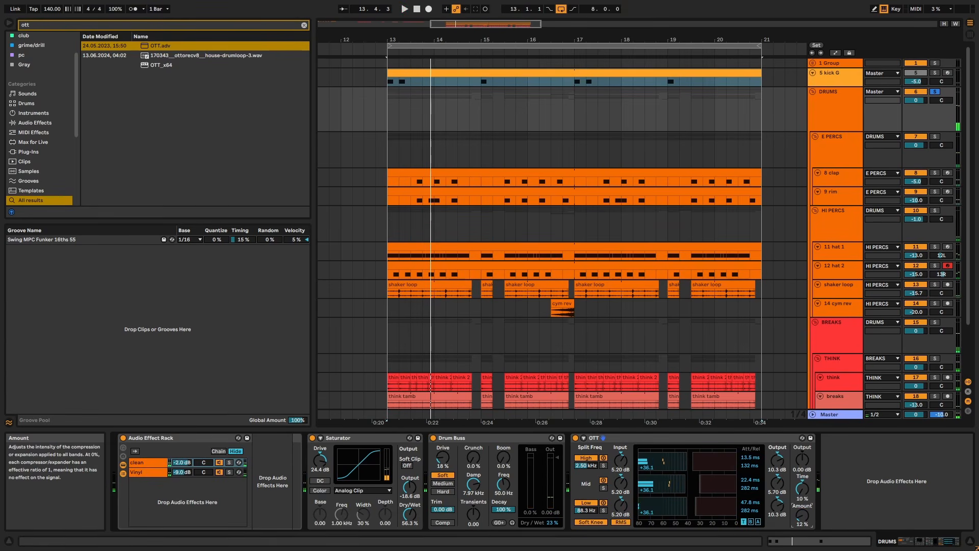
{"action": "key", "text": "space"}
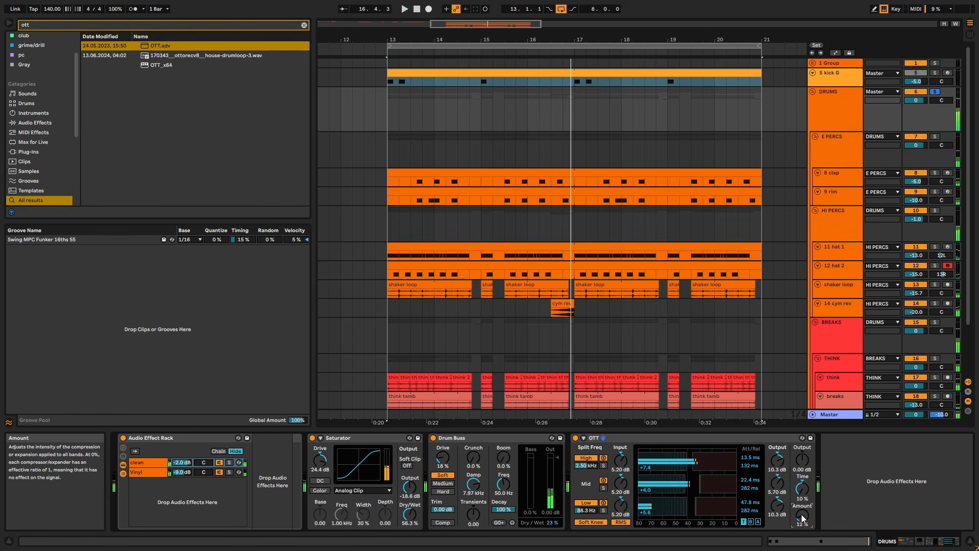
Add a Glue Compressor after OTT and set Threshold to -32.1 dB, Makeup to 8.57 dB and Dry/Wet to 17 %
{"action": "type", "text": "glue"}
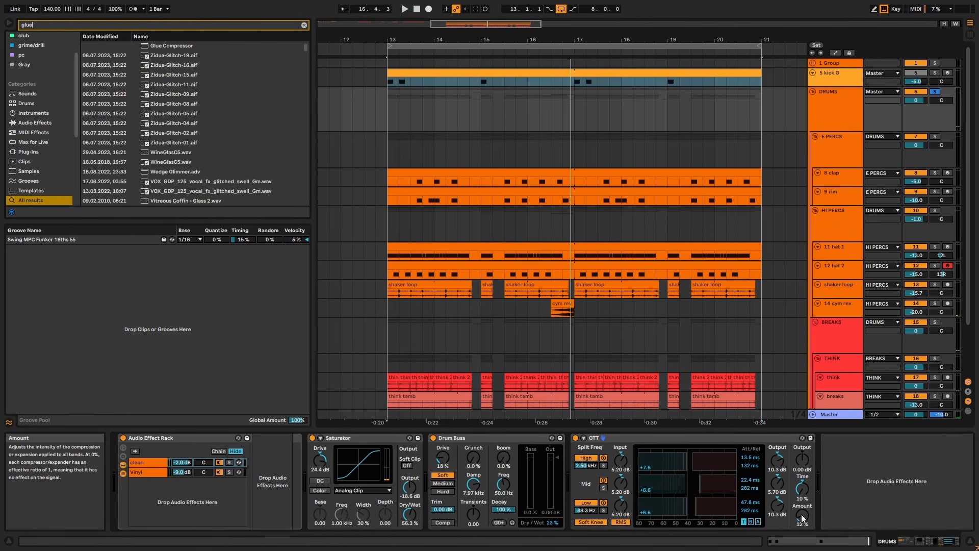
{"action": "key", "text": "Return"}
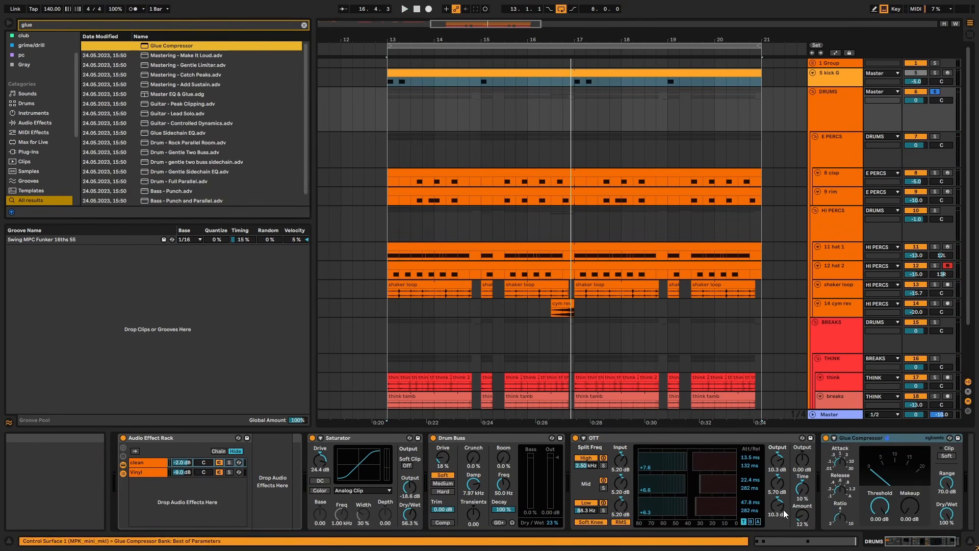
{"action": "key", "text": "space"}
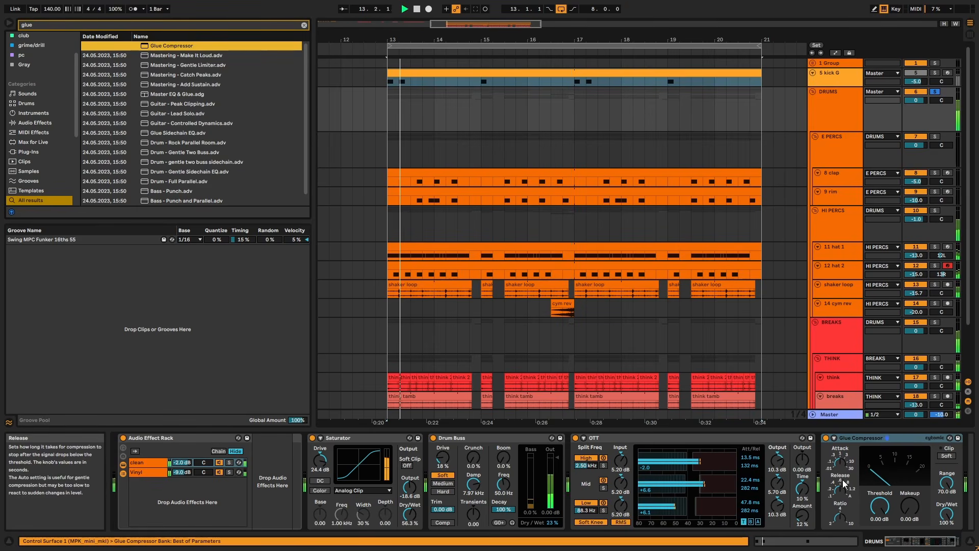
{"action": "left_click_drag", "start_coordinate": [879, 506], "coordinate": [943, 541]}
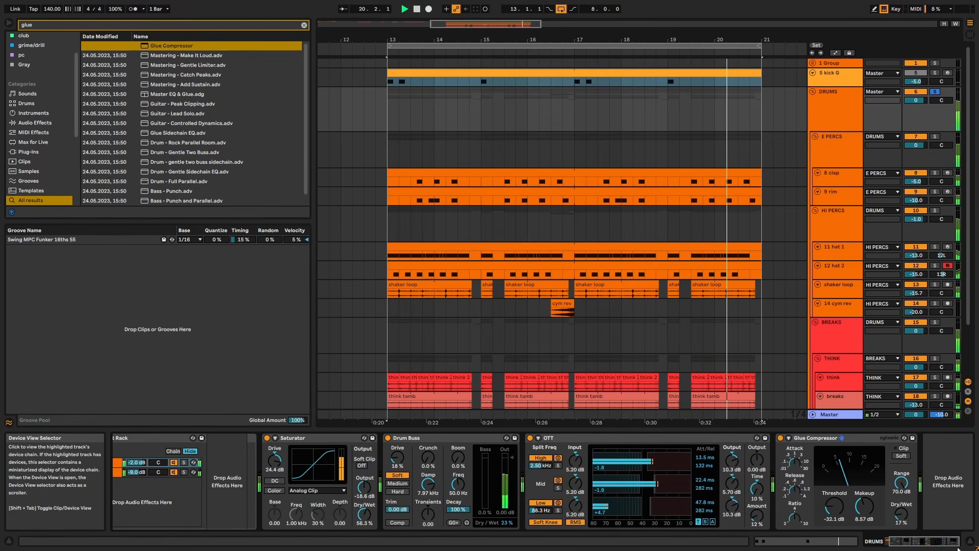
Compare the drum loop with every device on the DRUMS group, including the Glue Compressor, bypassed and active
{"action": "left_click", "coordinate": [811, 437]}
{"action": "key", "text": "ctrl+a"}
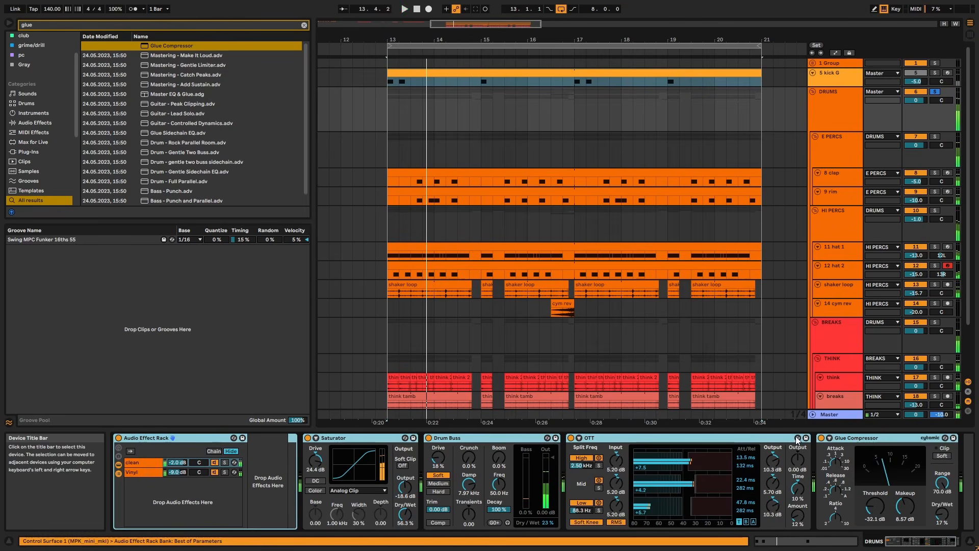
{"action": "left_click", "coordinate": [822, 437]}
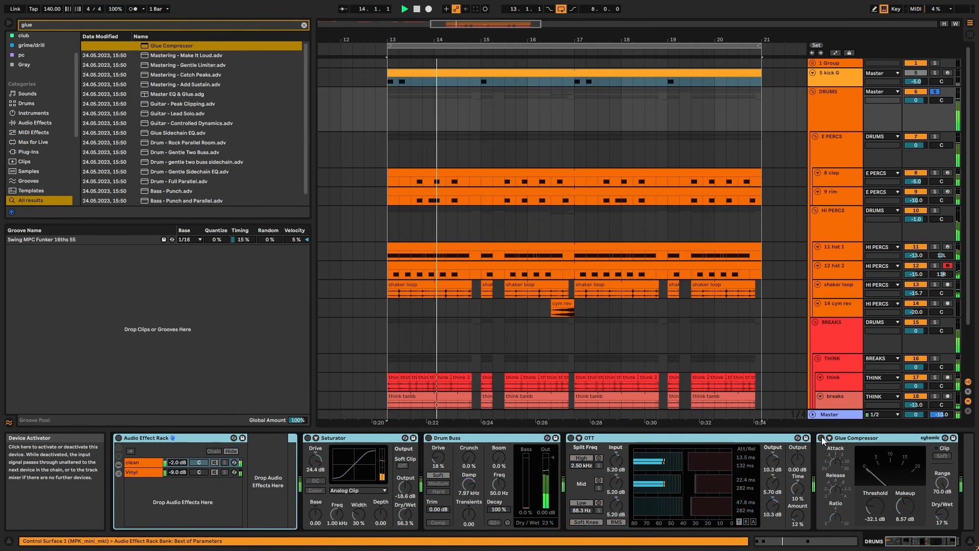
{"action": "left_click", "coordinate": [822, 437]}
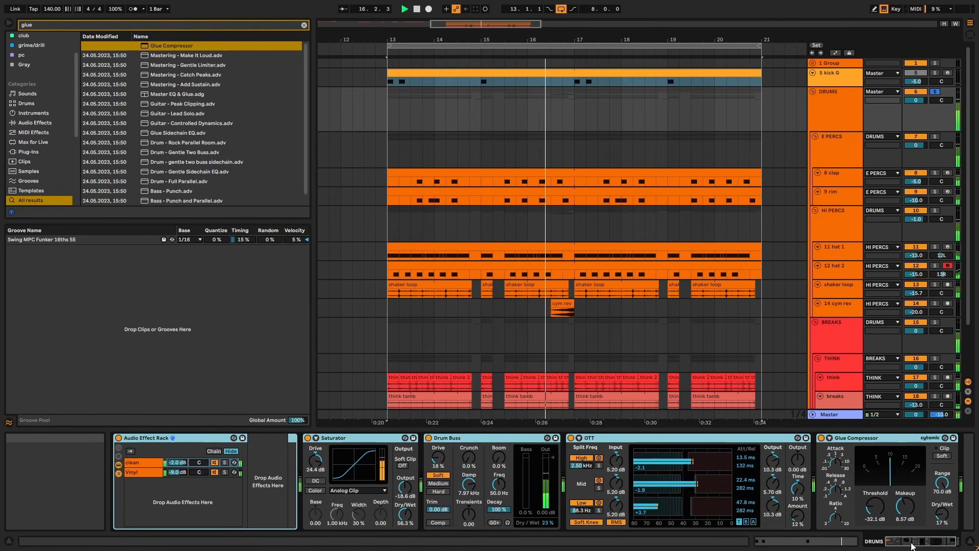
Stop playback, search for "eq" and add an EQ Eight after the Glue Compressor
{"action": "left_click_drag", "start_coordinate": [920, 543], "coordinate": [937, 545]}
{"action": "key", "text": "space"}
{"action": "key", "text": "ctrl+f"}
{"action": "type", "text": "eq"}
{"action": "key", "text": "Down"}
{"action": "key", "text": "Down"}
{"action": "key", "text": "Return"}
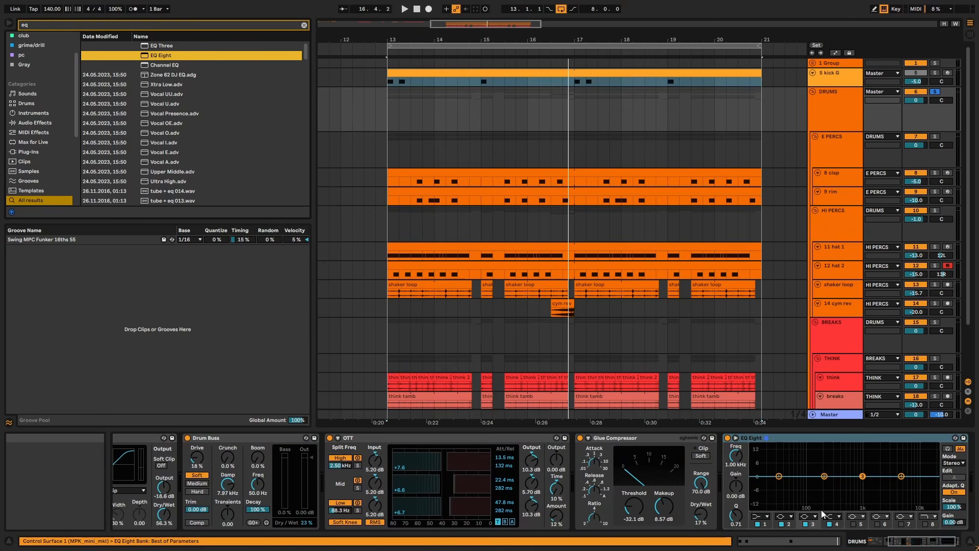
Make EQ Eight's band 1 a low-cut filter and raise its frequency, and set band 4's gain to 1.00 dB at 5.00 kHz
{"action": "left_click", "coordinate": [758, 517]}
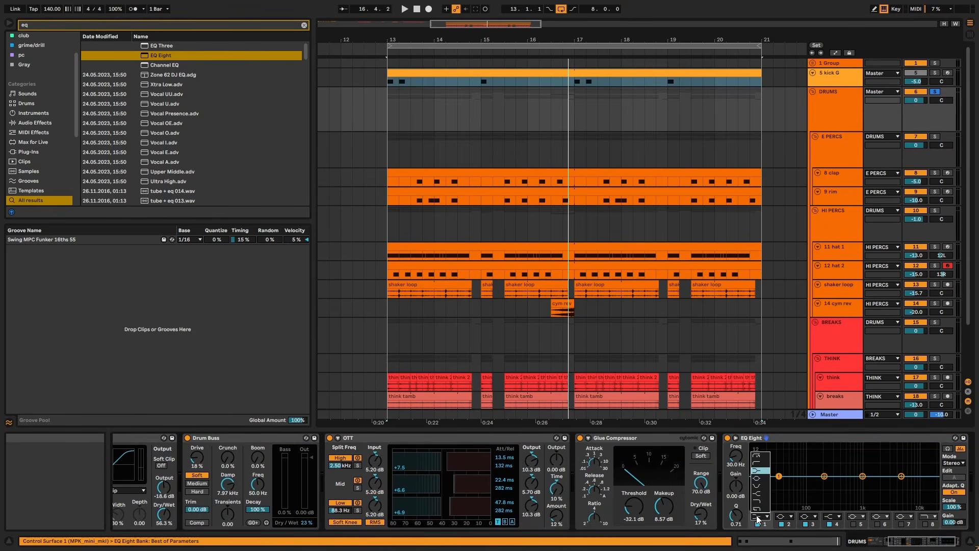
{"action": "left_click", "coordinate": [760, 455]}
{"action": "left_click_drag", "start_coordinate": [739, 454], "coordinate": [739, 439]}
{"action": "left_click", "coordinate": [838, 524]}
{"action": "type", "text": "1"}
{"action": "key", "text": "Return"}
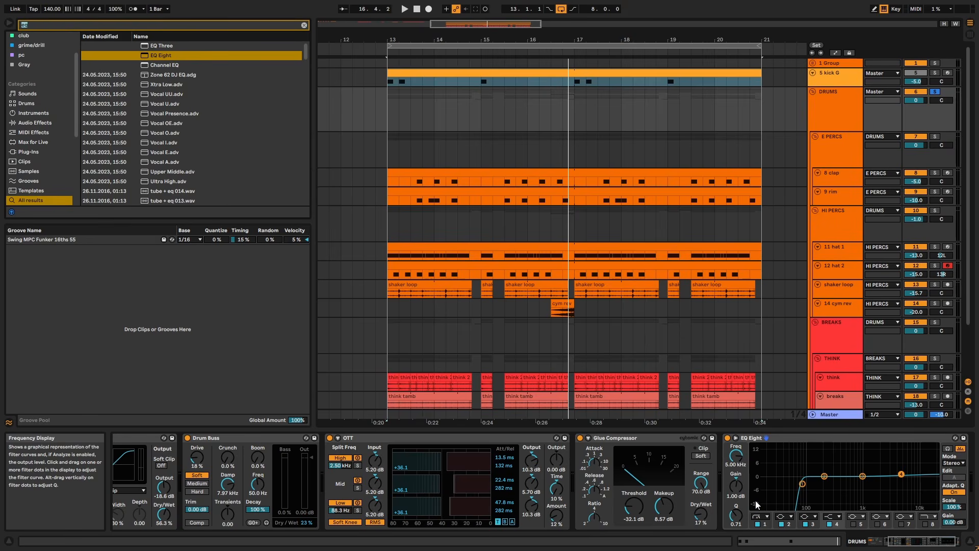
Add GClip after the EQ Eight, enable 2x oversampling and set Clip to 27 % while the drums play
{"action": "type", "text": "gclip"}
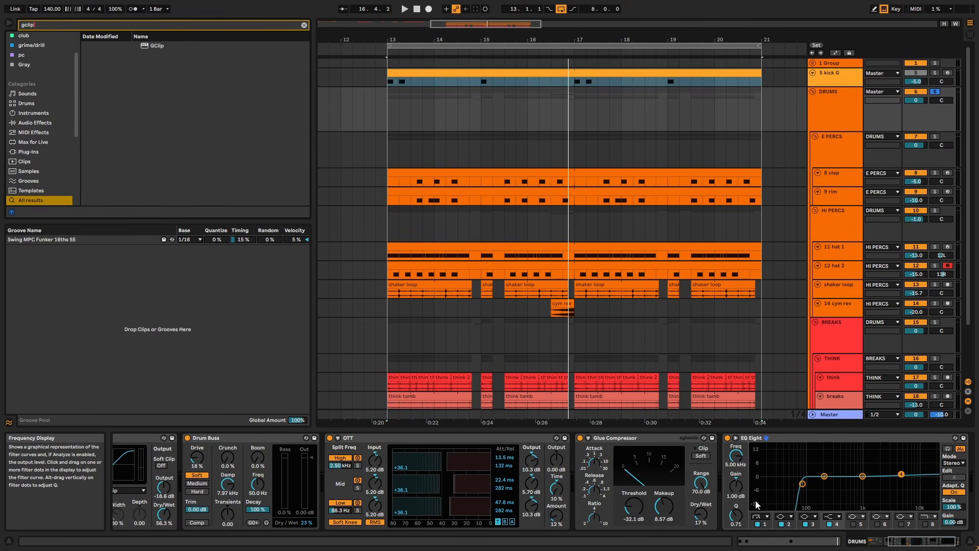
{"action": "key", "text": "Down"}
{"action": "key", "text": "Return"}
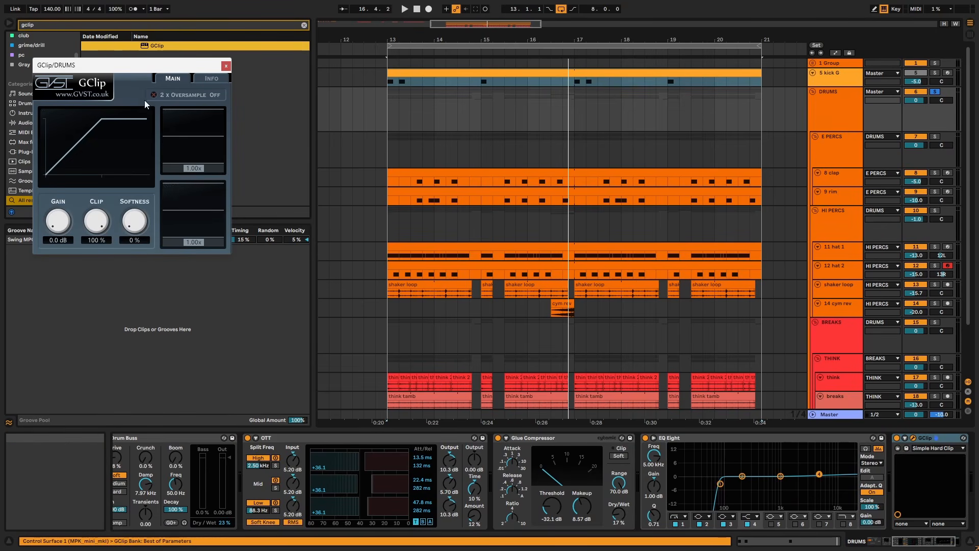
{"action": "key", "text": "space"}
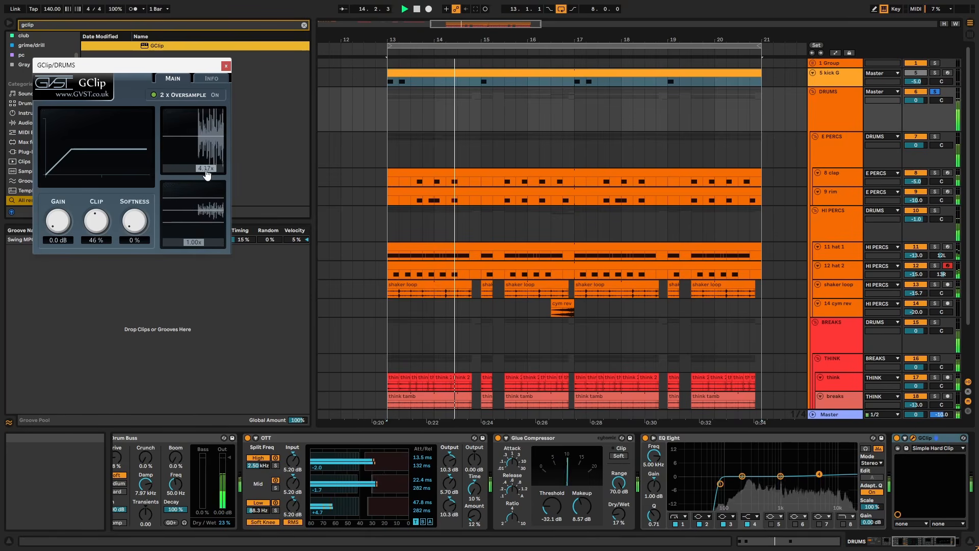
{"action": "left_click_drag", "start_coordinate": [115, 219], "coordinate": [103, 233]}
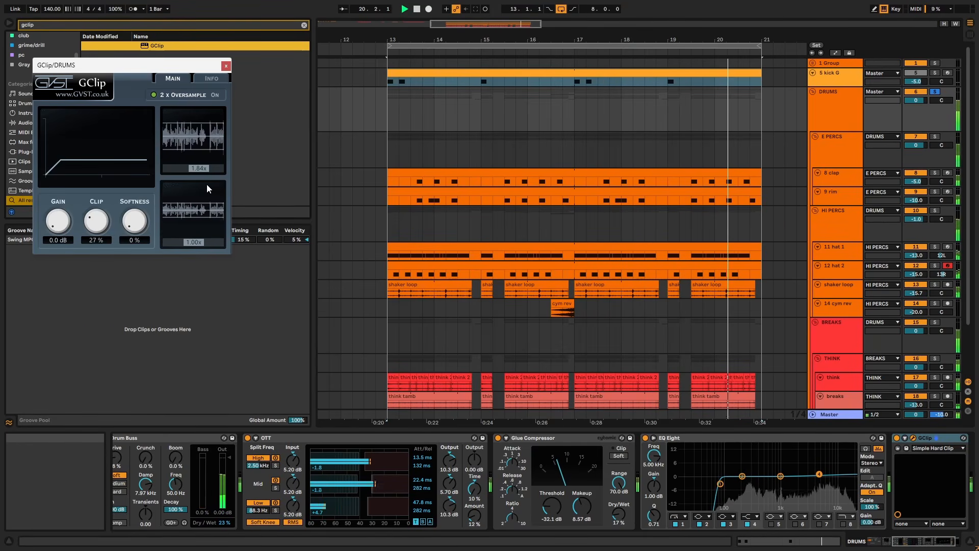
Add the Wider plug-in after GClip, set Low Bypass to 2.00 kHz and width to 23 %, and close both plug-in windows
{"action": "key", "text": "ctrl+f"}
{"action": "type", "text": "wider"}
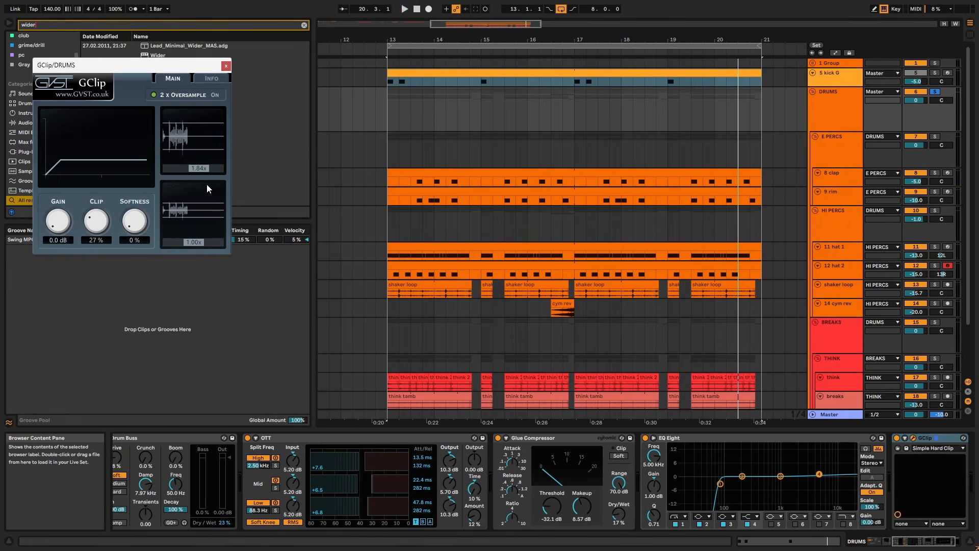
{"action": "left_click", "coordinate": [223, 65]}
{"action": "double_click", "coordinate": [183, 56]}
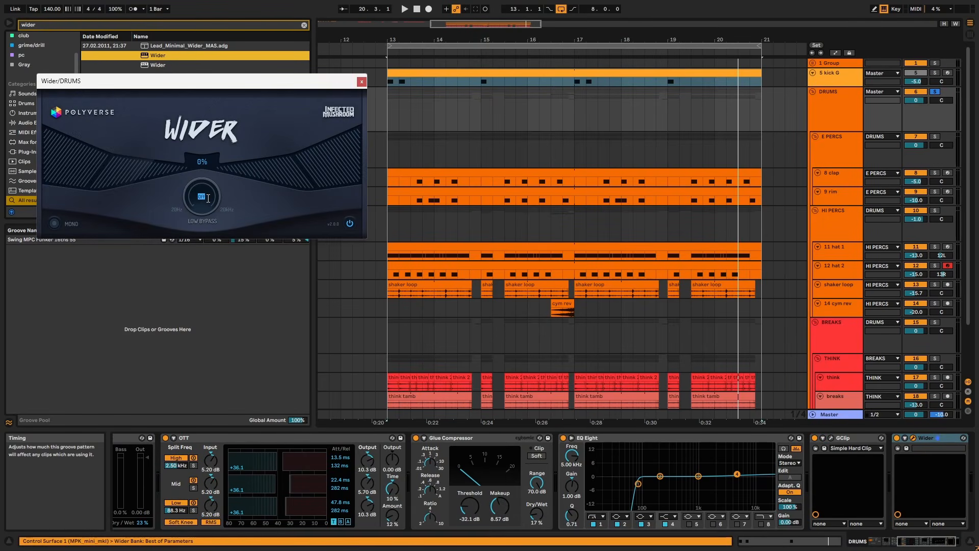
{"action": "type", "text": "2.00 kHz"}
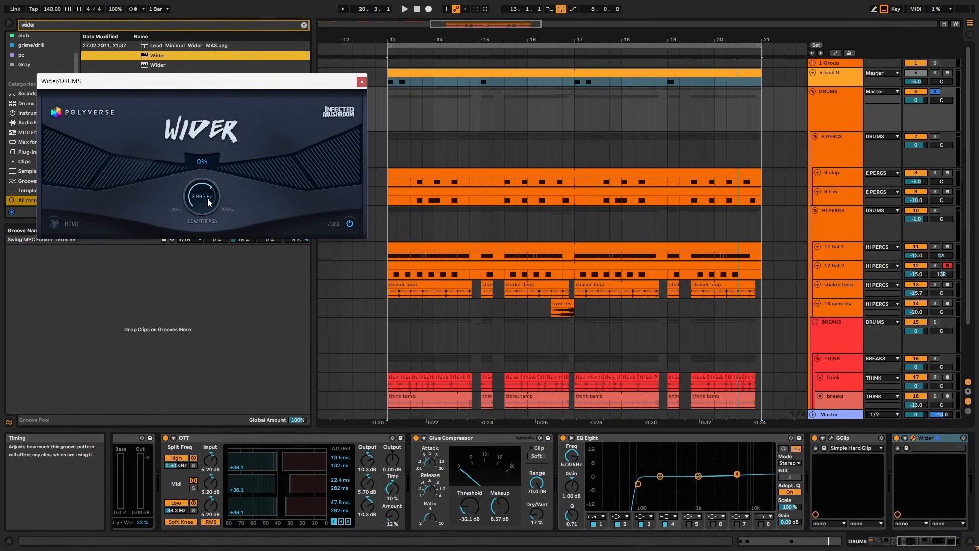
{"action": "key", "text": "space"}
{"action": "left_click_drag", "start_coordinate": [202, 165], "coordinate": [213, 146]}
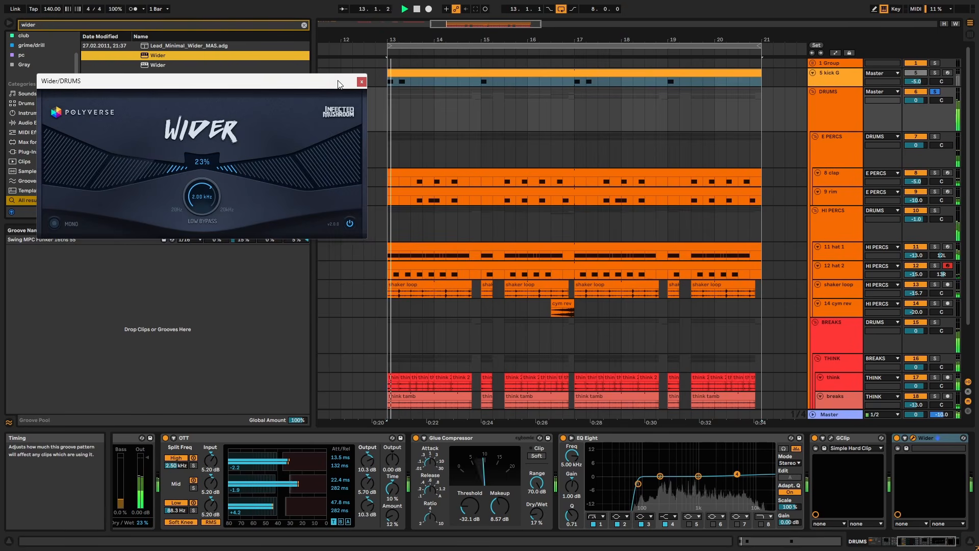
{"action": "key", "text": "space"}
{"action": "left_click", "coordinate": [361, 82]}
Add the sub sidechain rack.adg preset after Wider and set its Compressor's sidechain input to 5-kick G
{"action": "type", "text": "sub sidec"}
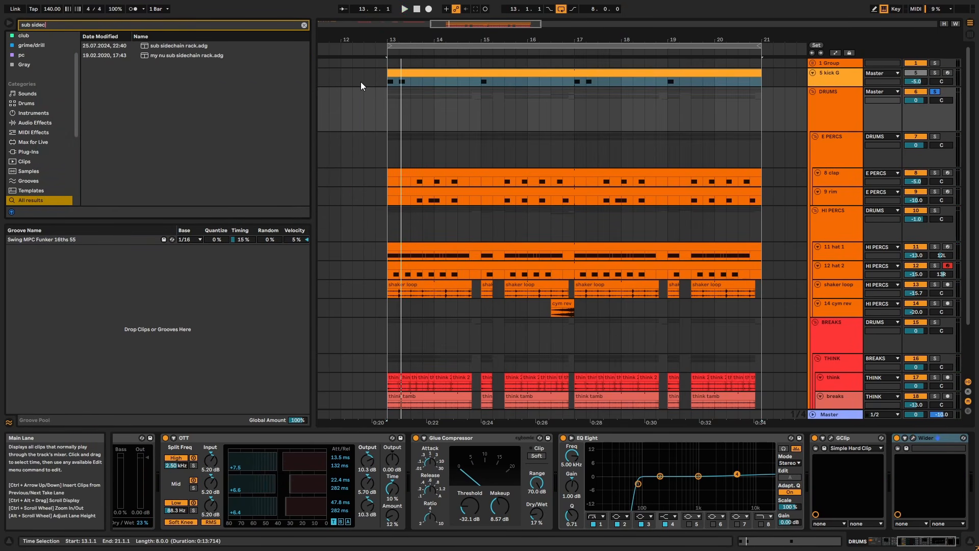
{"action": "key", "text": "Down"}
{"action": "key", "text": "Return"}
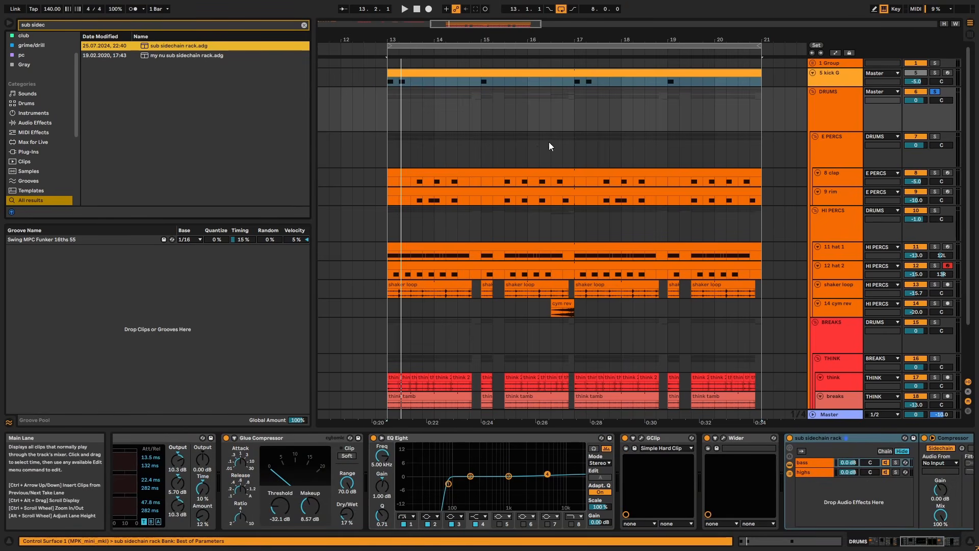
{"action": "left_click_drag", "start_coordinate": [923, 542], "coordinate": [940, 542]}
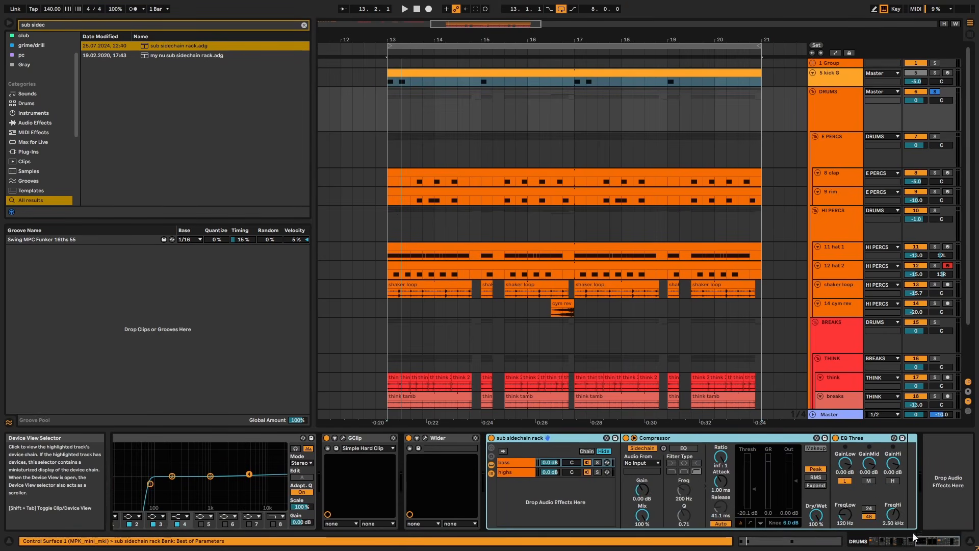
{"action": "left_click", "coordinate": [644, 464]}
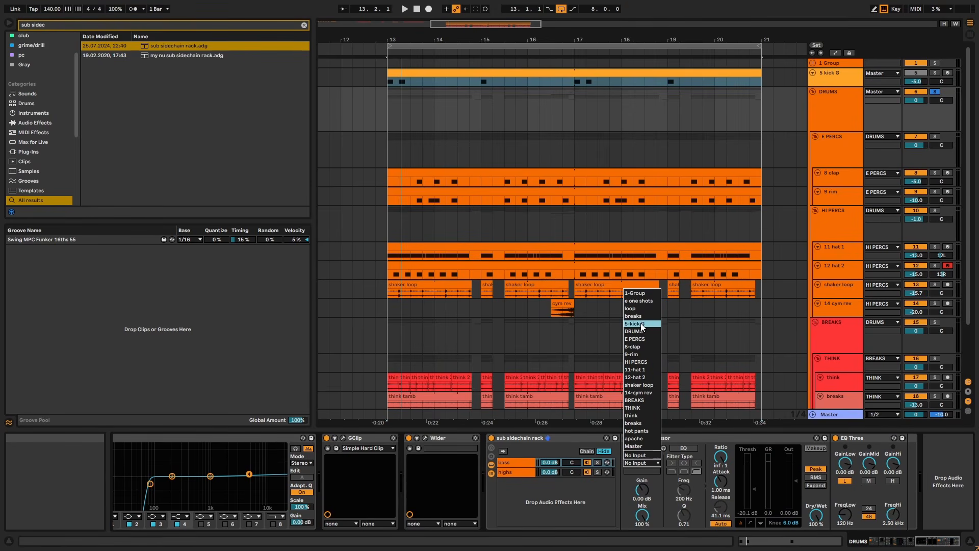
{"action": "left_click", "coordinate": [641, 323]}
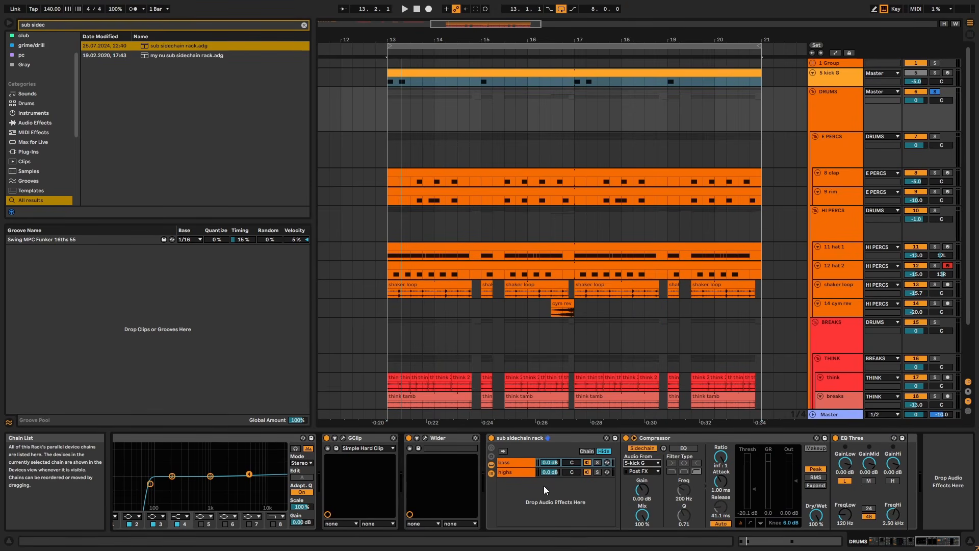
Examine the sidechain rack's highs chain, start playback and return to the bass chain
{"action": "left_click", "coordinate": [526, 474]}
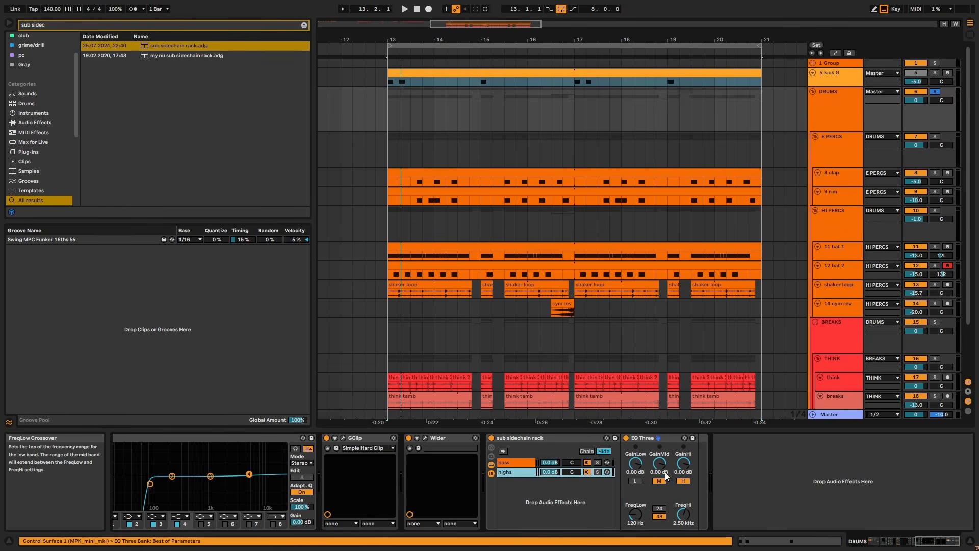
{"action": "key", "text": "space"}
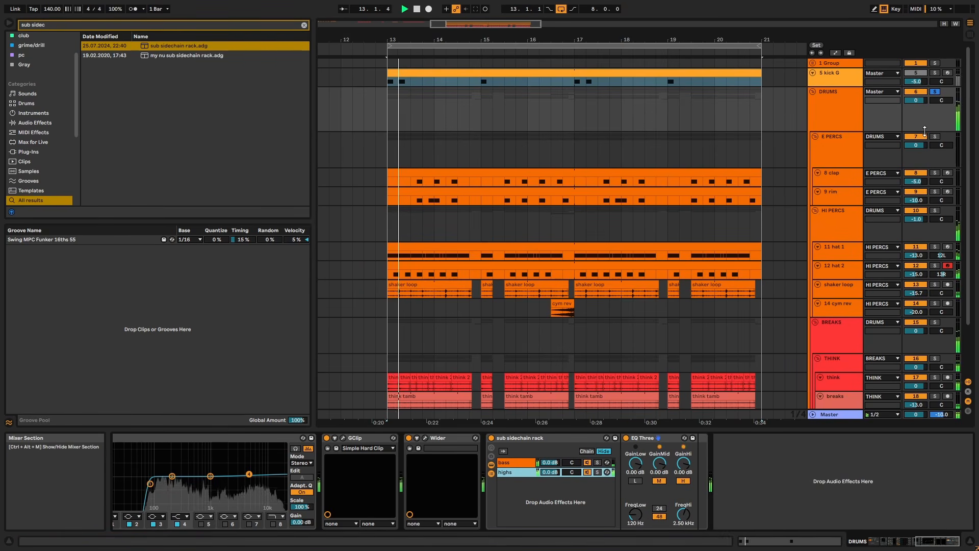
{"action": "left_click", "coordinate": [521, 462]}
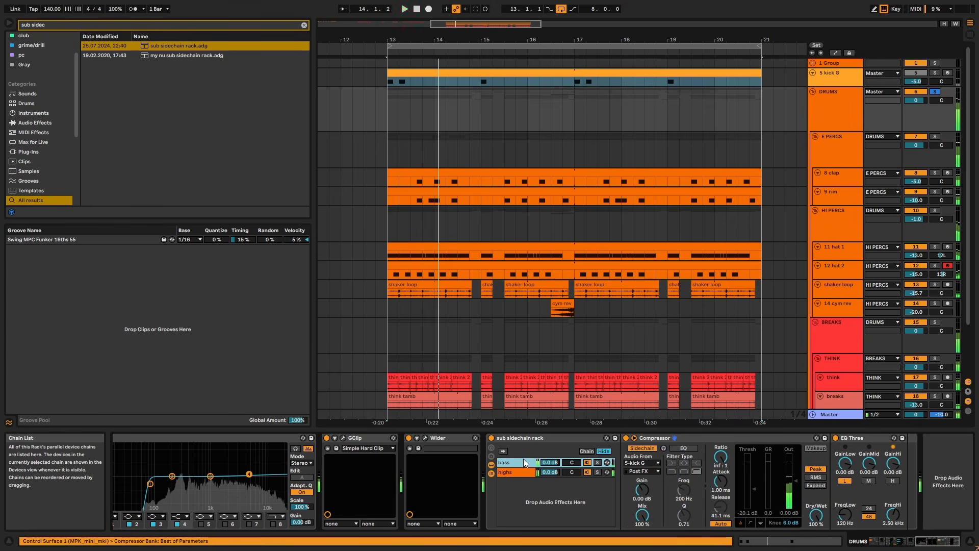
Unsolo the DRUMS group and raise the bass chain Compressor's threshold to -14.7 dB, replaying the kick and drums to check it
{"action": "left_click", "coordinate": [933, 93]}
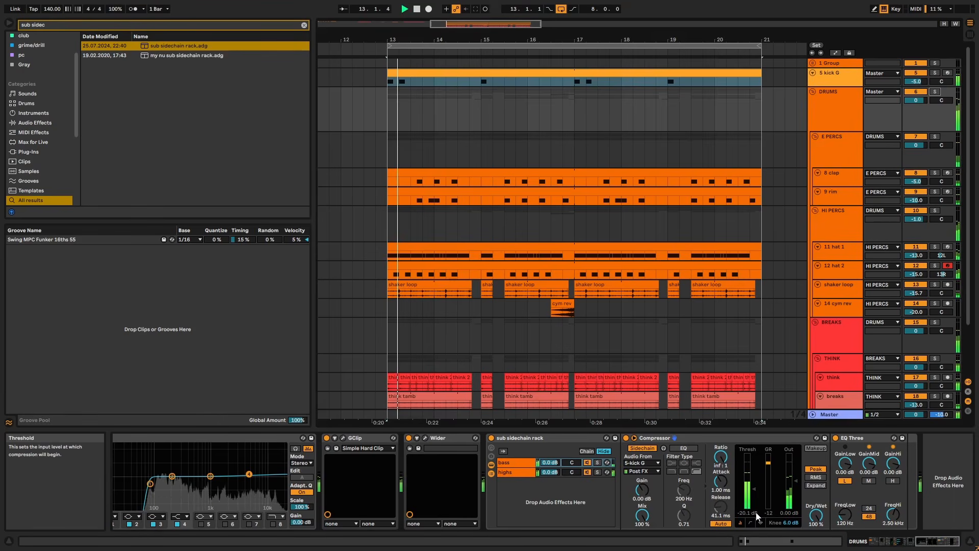
{"action": "key", "text": "space"}
{"action": "key", "text": "space"}
{"action": "key", "text": "space"}
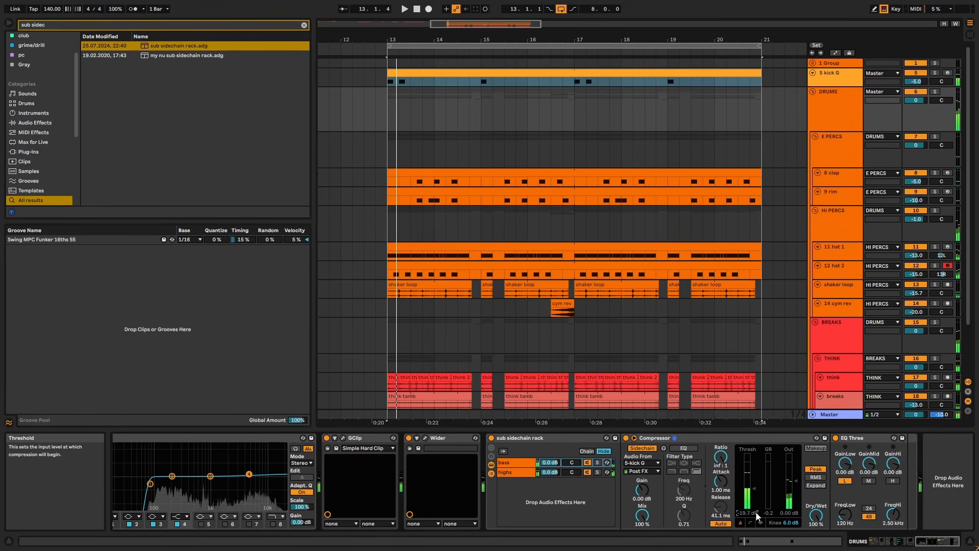
{"action": "key", "text": "space"}
{"action": "key", "text": "Up"}
{"action": "key", "text": "space"}
{"action": "key", "text": "space"}
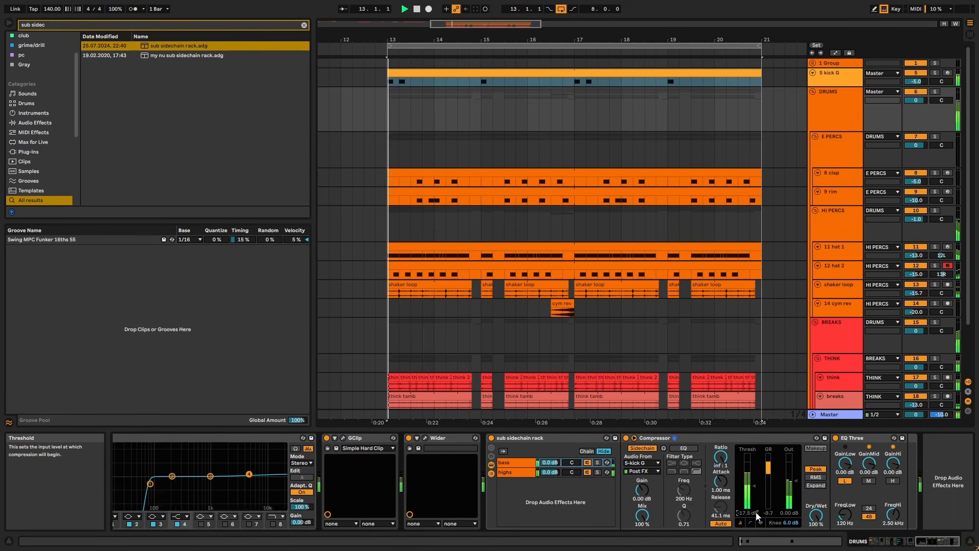
{"action": "key", "text": "Up"}
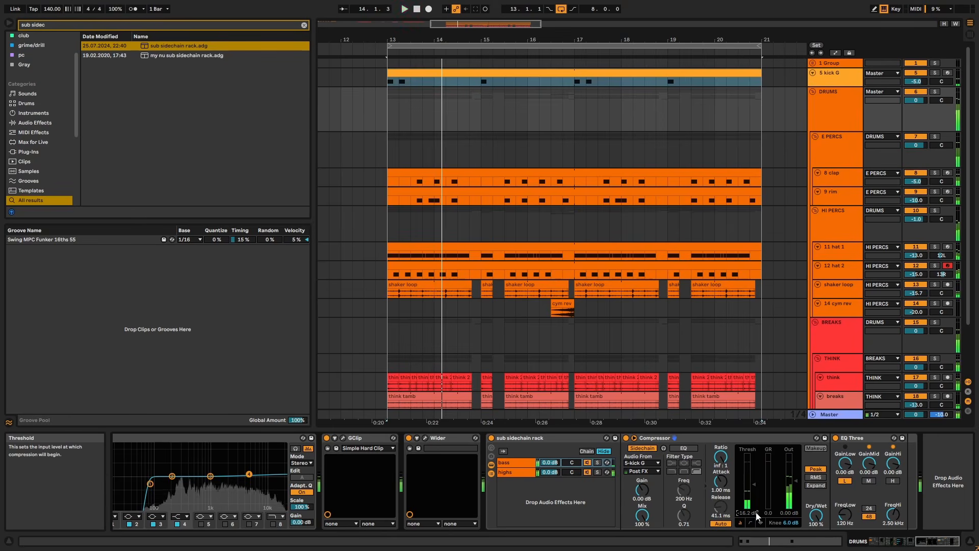
{"action": "key", "text": "space"}
{"action": "key", "text": "space"}
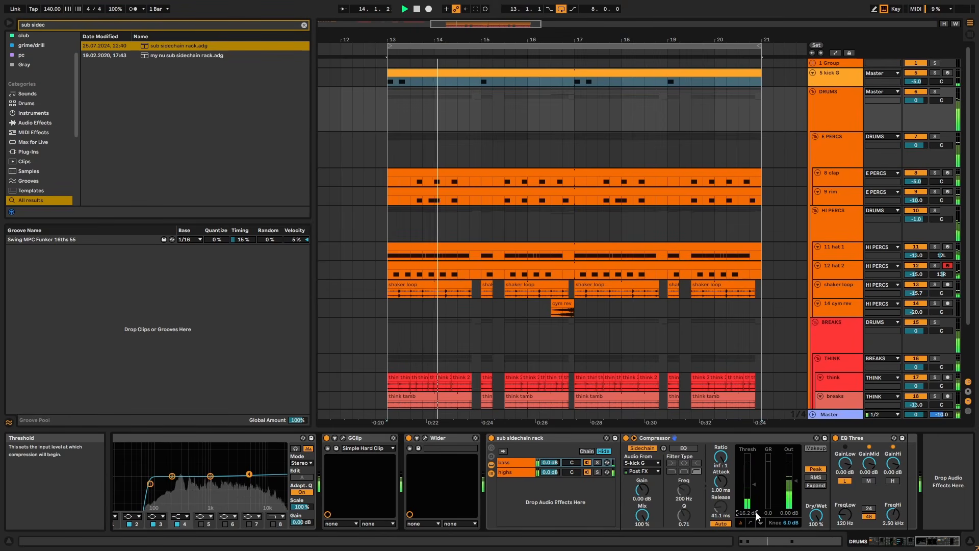
{"action": "key", "text": "Up"}
{"action": "key", "text": "Up"}
{"action": "key", "text": "space"}
{"action": "key", "text": "space"}
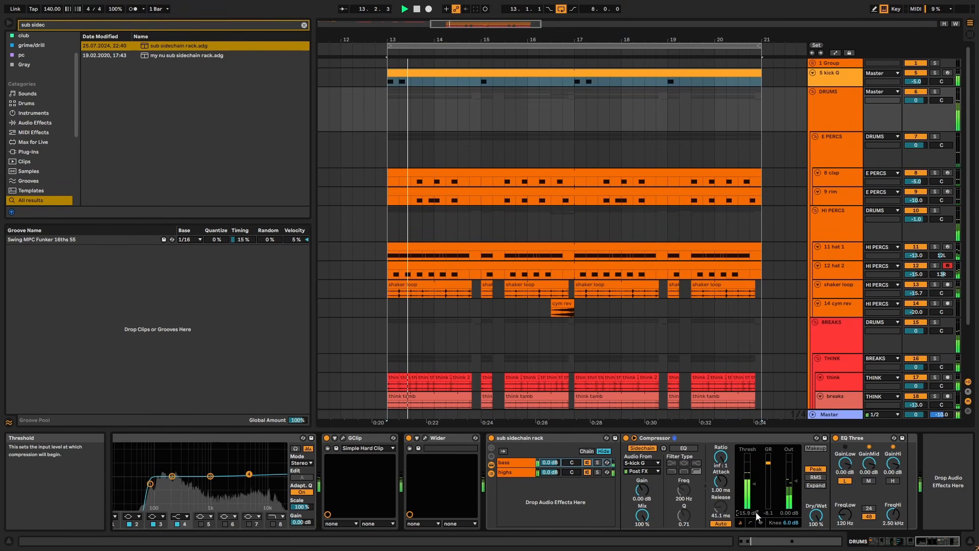
{"action": "key", "text": "space"}
{"action": "key", "text": "space"}
{"action": "key", "text": "Up"}
{"action": "key", "text": "space"}
{"action": "key", "text": "space"}
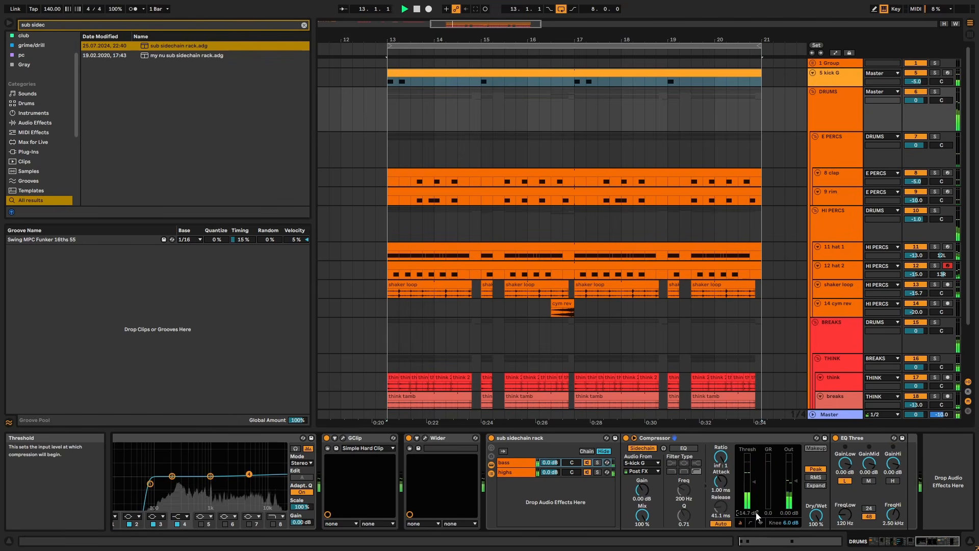
Compare the kick and drums with the sub sidechain rack switched off and on, and stop playback
{"action": "key", "text": "space"}
{"action": "left_click", "coordinate": [491, 439]}
{"action": "key", "text": "space"}
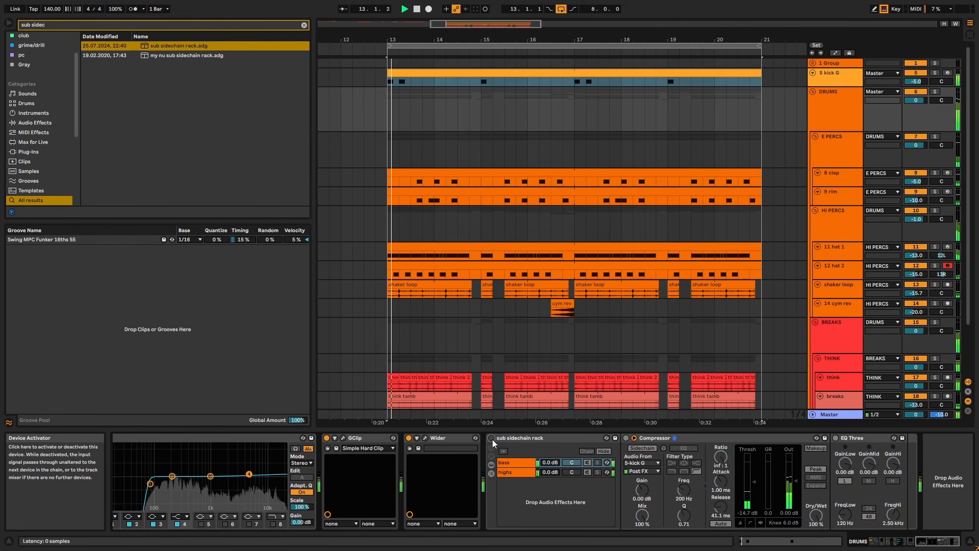
{"action": "left_click", "coordinate": [492, 439]}
{"action": "key", "text": "space"}
{"action": "key", "text": "space"}
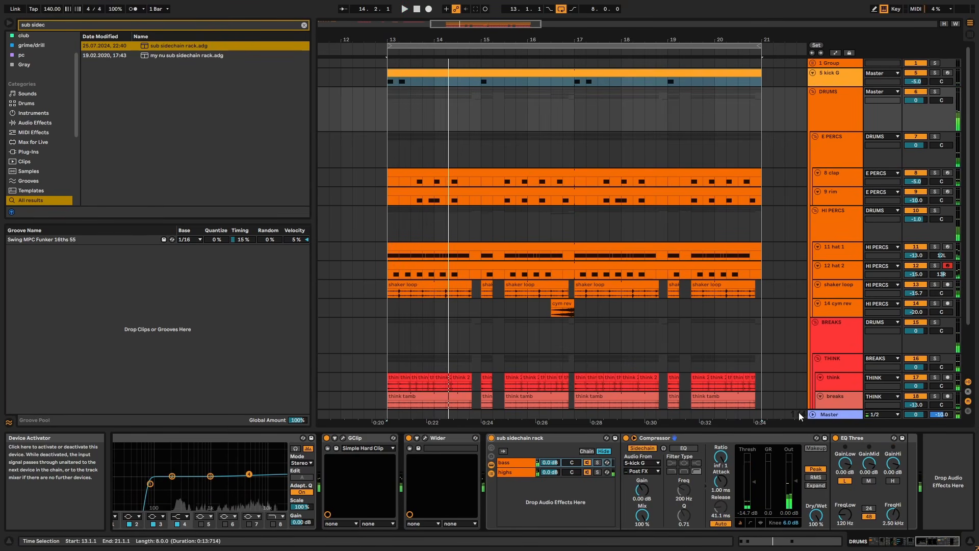
Create a return track named reverb and load the Empty Club.adv reverb preset onto it
{"action": "left_click", "coordinate": [822, 411]}
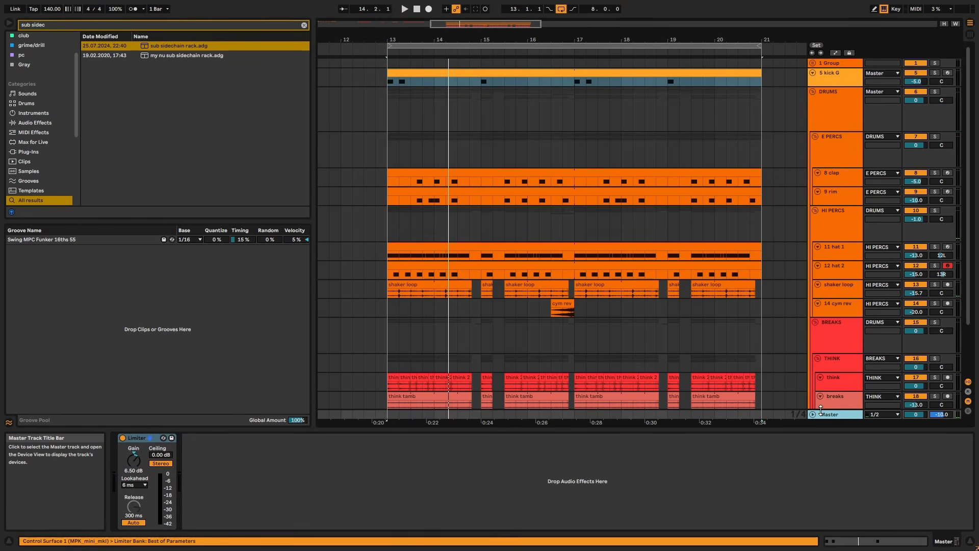
{"action": "key", "text": "ctrl+alt+r"}
{"action": "left_click", "coordinate": [855, 406]}
{"action": "key", "text": "ctrl+f"}
{"action": "type", "text": "empty club"}
{"action": "key", "text": "Down"}
{"action": "key", "text": "Return"}
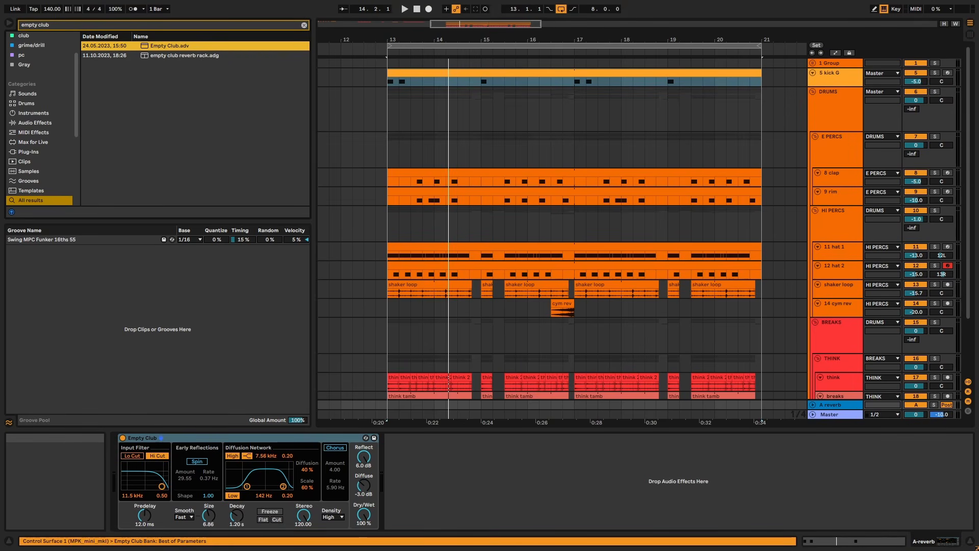
Set the Empty Club reverb's Stereo to 100 and switch off the Hi Cut in its input filter
{"action": "left_click", "coordinate": [304, 516]}
{"action": "key", "text": "Delete"}
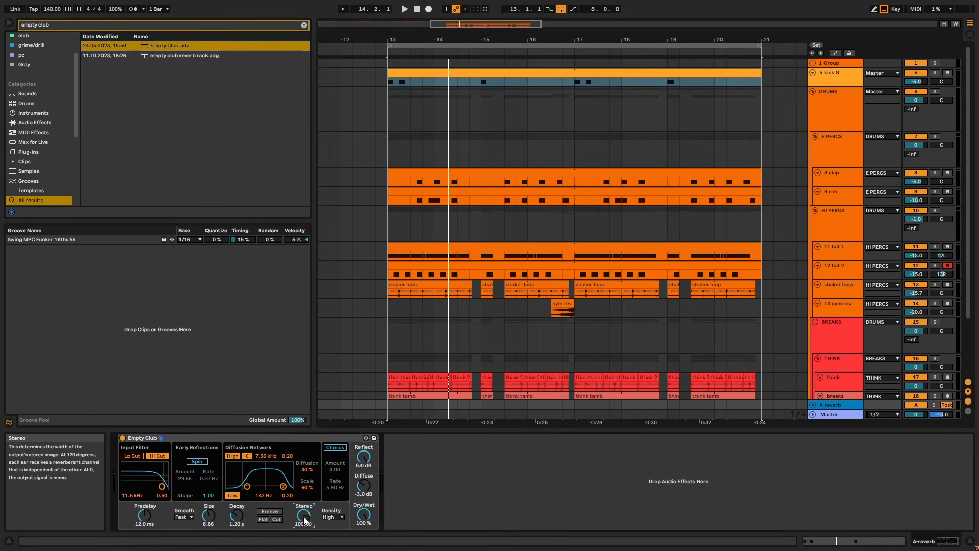
{"action": "left_click", "coordinate": [160, 456]}
Add an EQ Eight ahead of the Empty Club reverb and make its first band a low cut
{"action": "key", "text": "ctrl+f"}
{"action": "type", "text": "eq"}
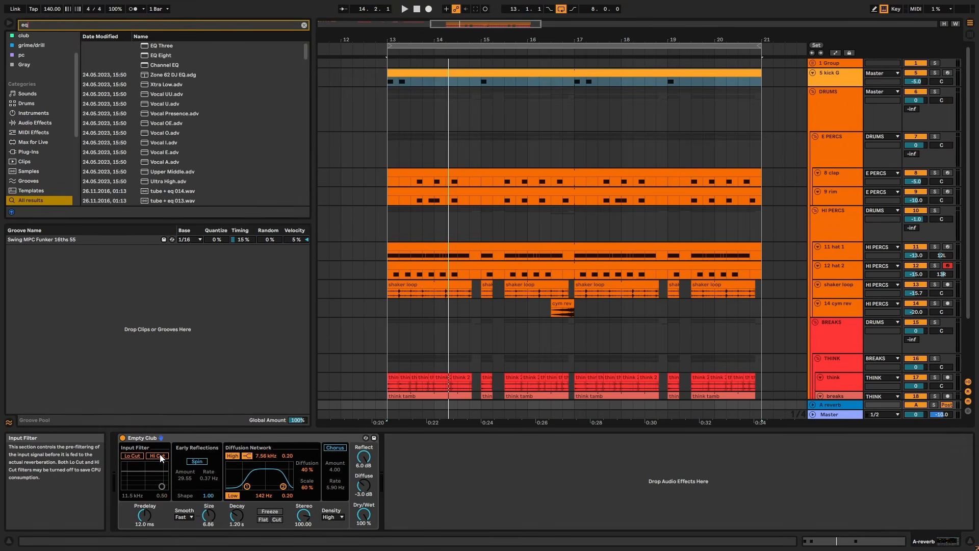
{"action": "key", "text": "Return"}
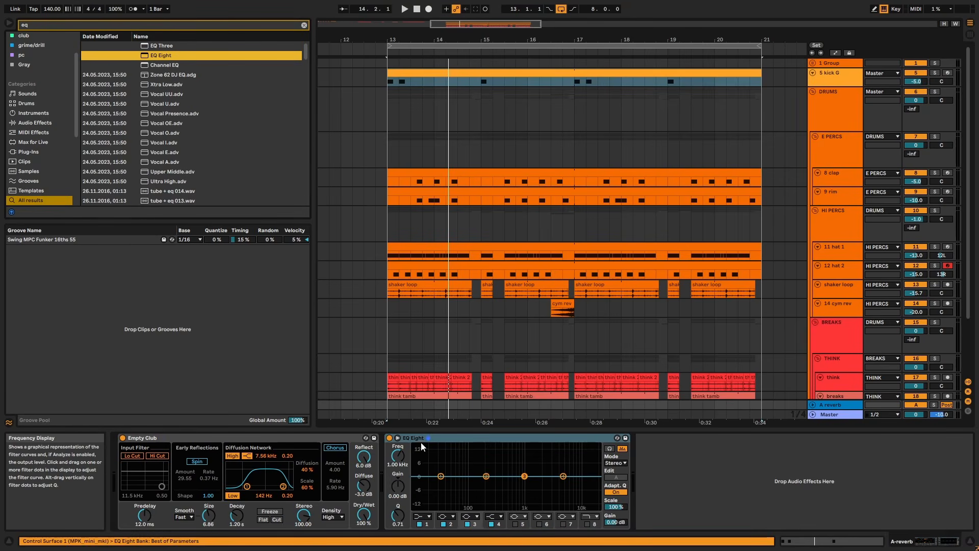
{"action": "left_click_drag", "start_coordinate": [427, 442], "coordinate": [139, 505]}
{"action": "left_click", "coordinate": [159, 516]}
{"action": "left_click", "coordinate": [151, 456]}
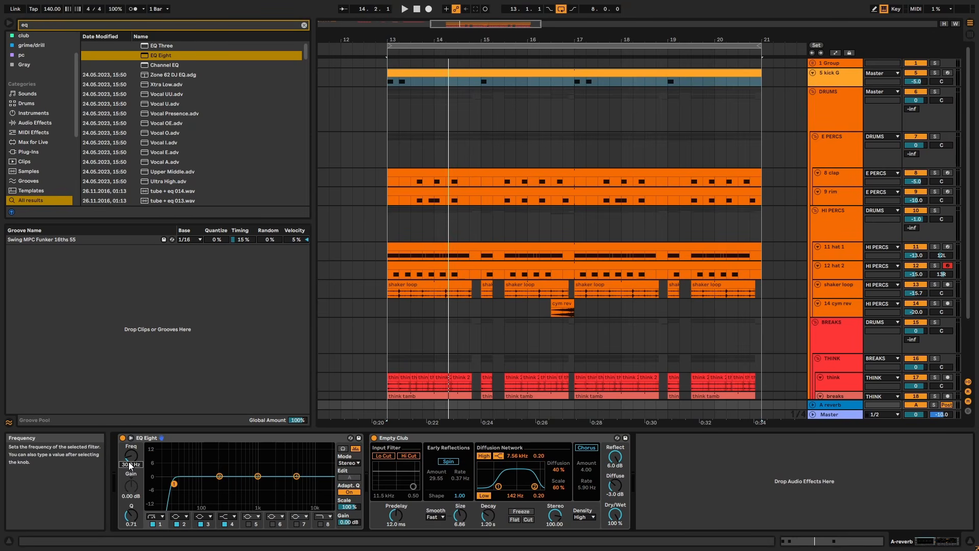
Raise the EQ Eight's low-cut frequency and enable band 8 as a high cut at 6 kHz
{"action": "left_click", "coordinate": [320, 524]}
{"action": "left_click", "coordinate": [133, 457]}
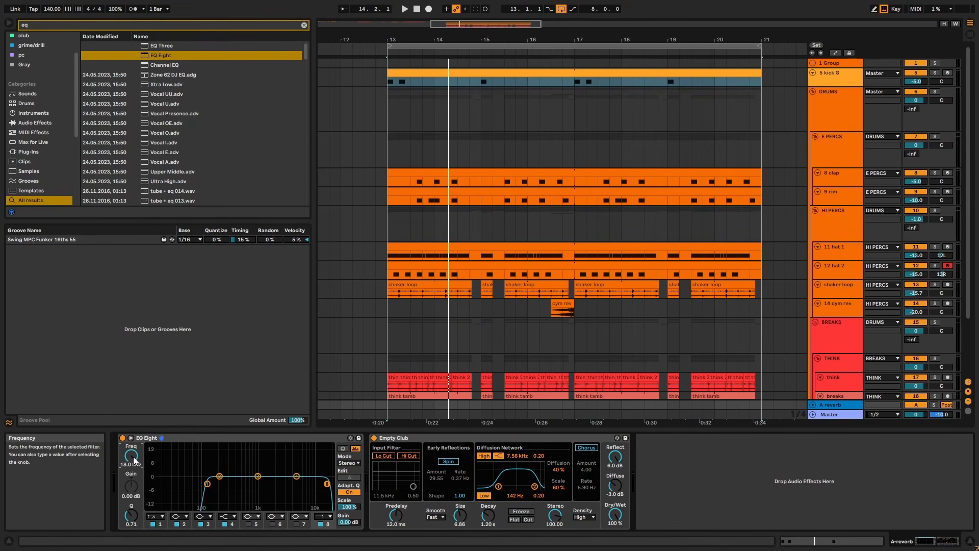
{"action": "type", "text": "6000"}
{"action": "key", "text": "Return"}
Play the loop and set the DRUMS group's send to the reverb return to -20 dB
{"action": "key", "text": "space"}
{"action": "key", "text": "space"}
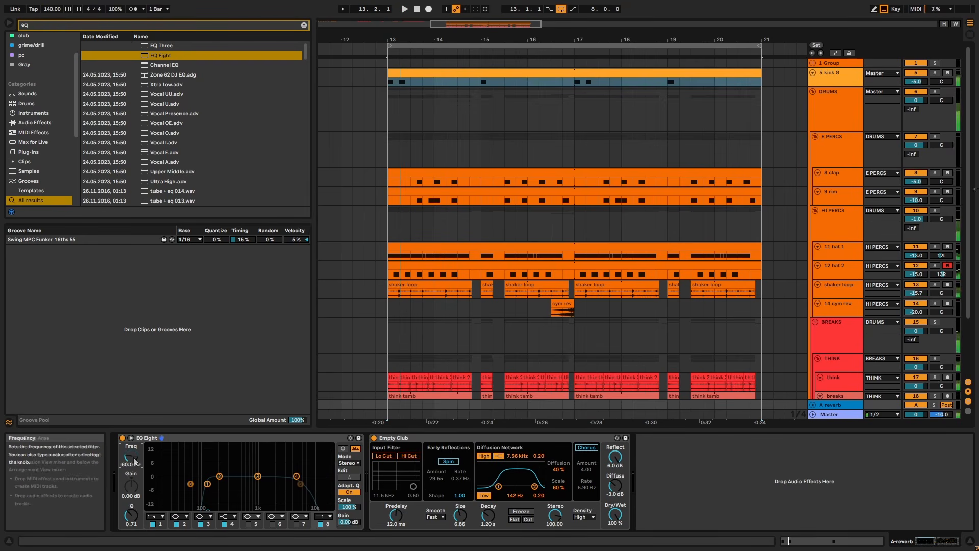
{"action": "key", "text": "space"}
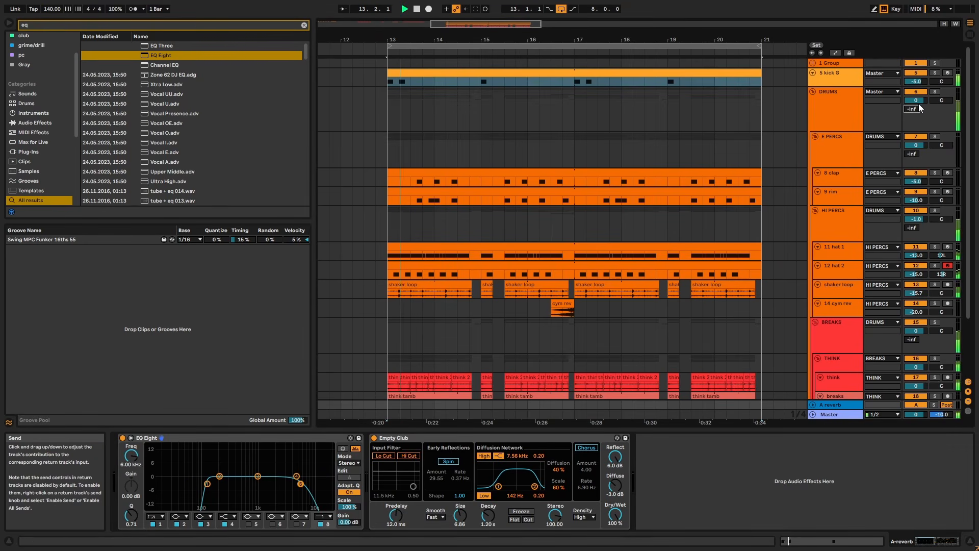
{"action": "key", "text": "Return"}
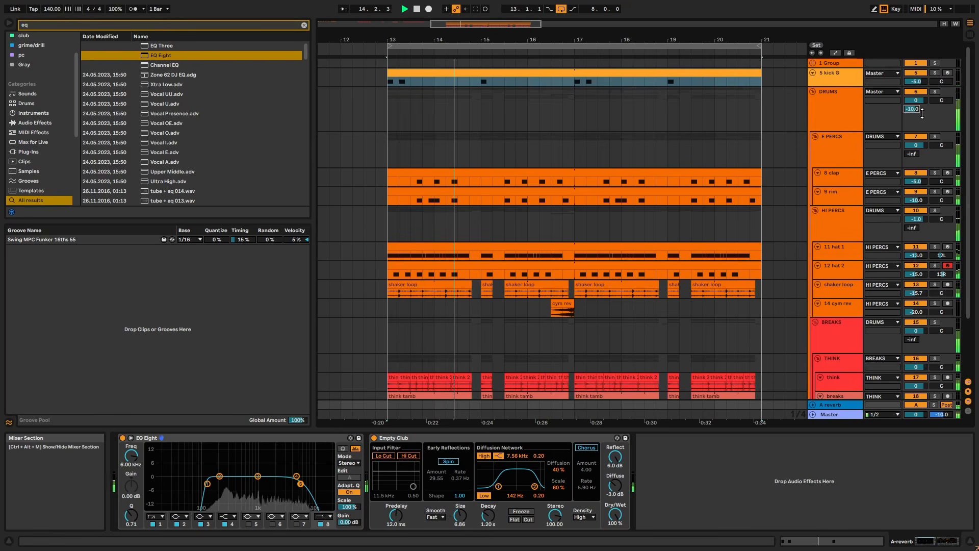
{"action": "key", "text": "Down"}
{"action": "key", "text": "Down"}
{"action": "key", "text": "Down"}
{"action": "key", "text": "Down"}
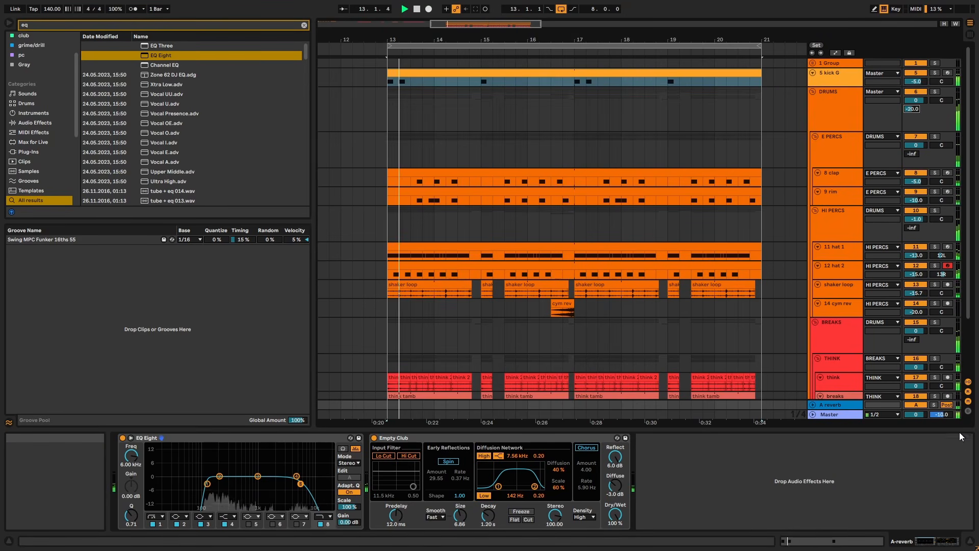
Check the reverb return by itself, comparing its EQ Eight switched off and on
{"action": "left_click", "coordinate": [934, 404]}
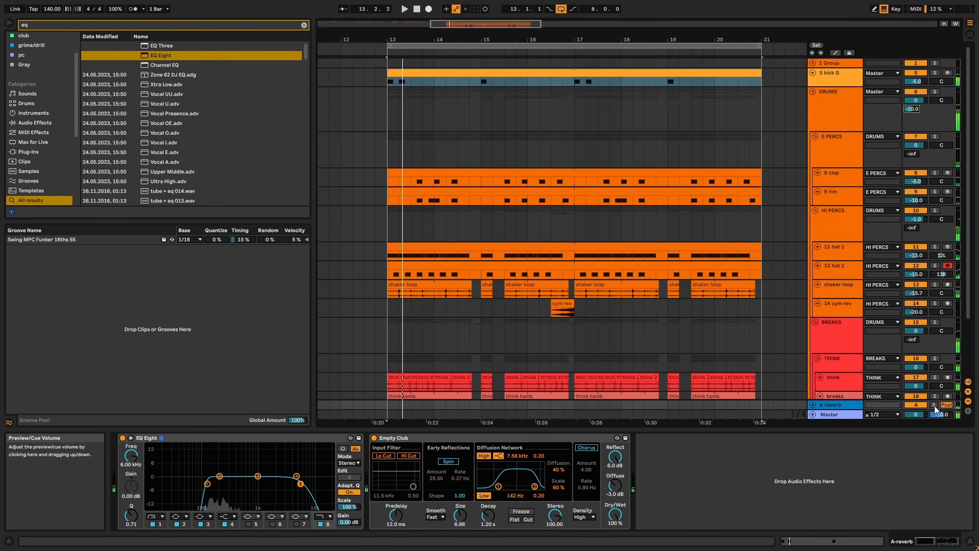
{"action": "left_click", "coordinate": [221, 441]}
{"action": "left_click", "coordinate": [123, 438]}
{"action": "left_click", "coordinate": [123, 437]}
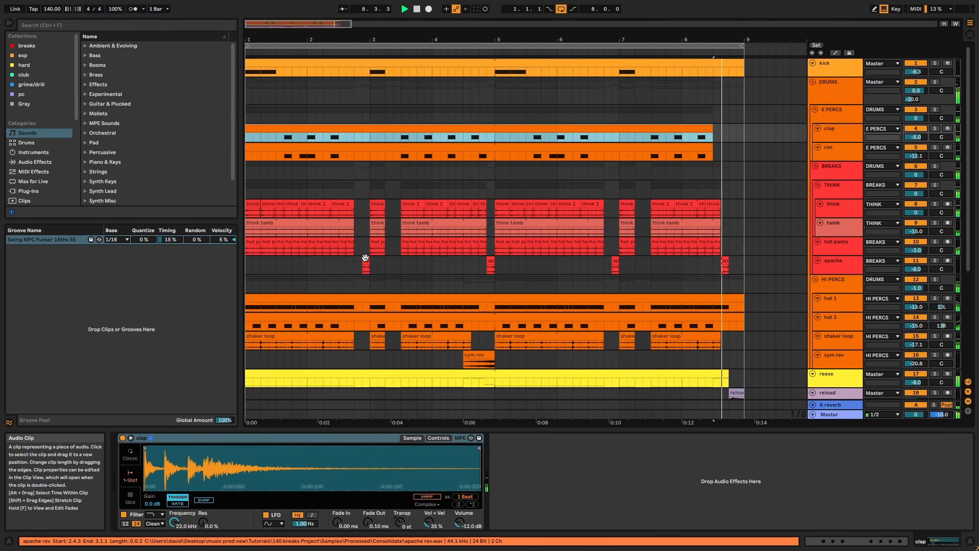
Examine the waveforms of the first hot pants slice and the slice at beat 1.3.1
{"action": "double_click", "coordinate": [253, 243]}
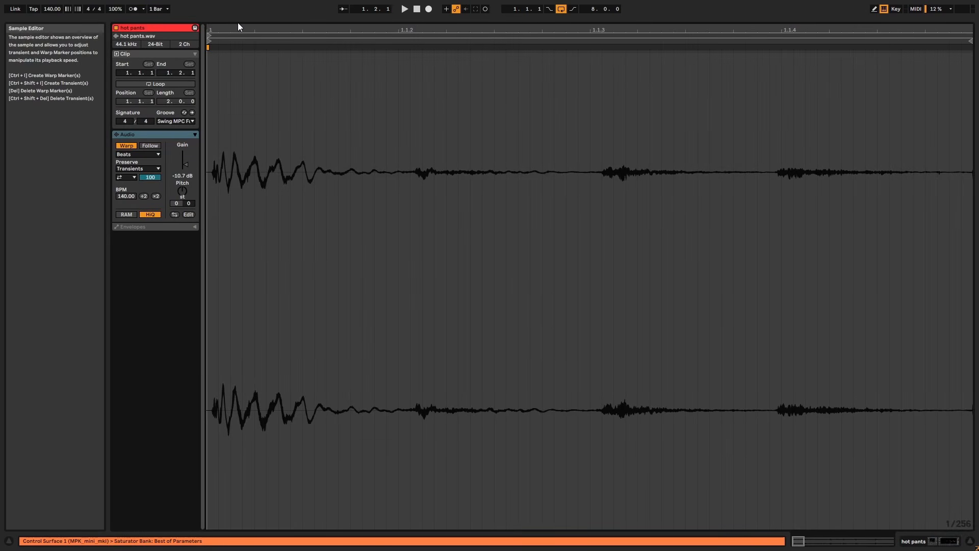
{"action": "left_click_drag", "start_coordinate": [278, 29], "coordinate": [278, 23]}
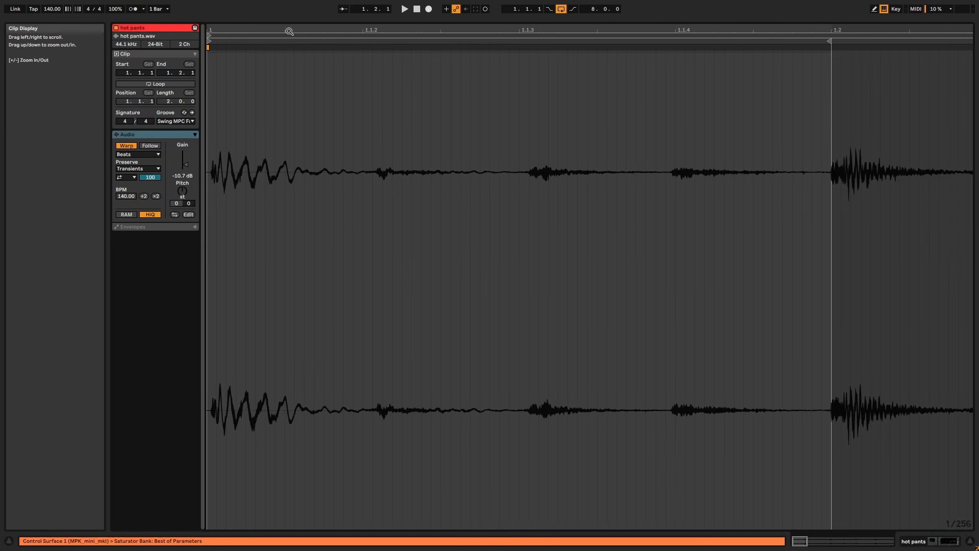
{"action": "key", "text": "shift+Tab"}
{"action": "left_click", "coordinate": [280, 83]}
{"action": "key", "text": "shift+Tab"}
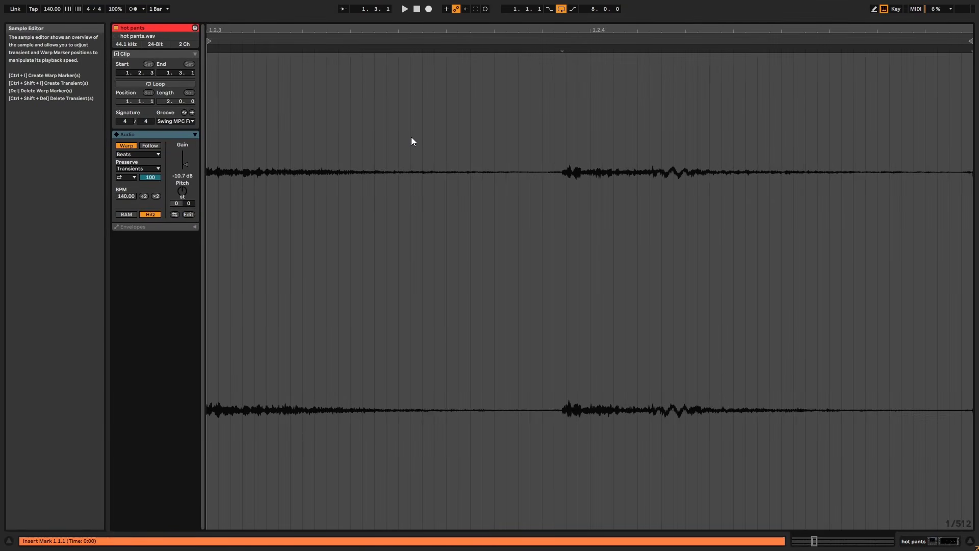
{"action": "key", "text": "shift+Tab"}
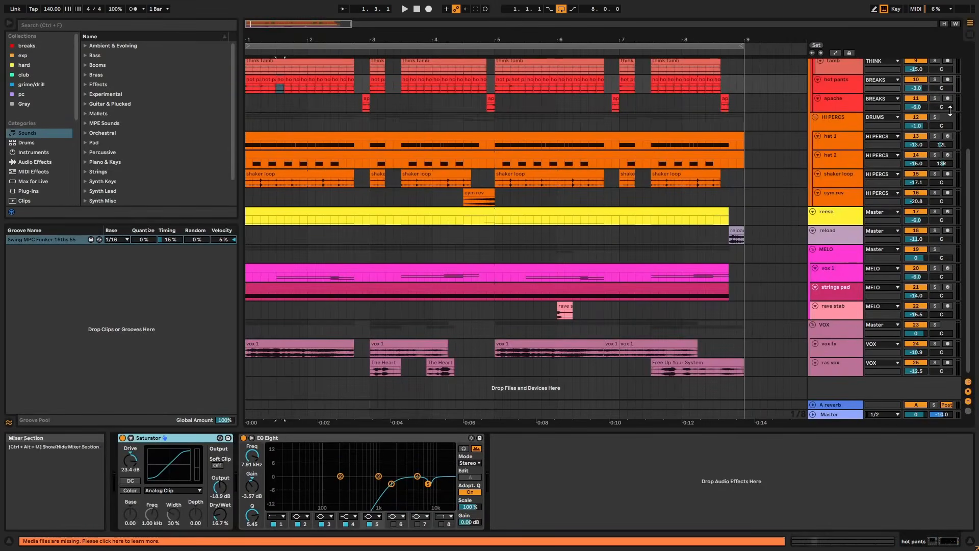
Solo the hot pants track and listen to its chopped break from the start
{"action": "scroll", "coordinate": [867, 127], "scroll_direction": "up", "scroll_amount": 1}
{"action": "left_click", "coordinate": [936, 103]}
{"action": "key", "text": "space"}
{"action": "scroll", "coordinate": [448, 153], "scroll_direction": "up", "scroll_amount": 1}
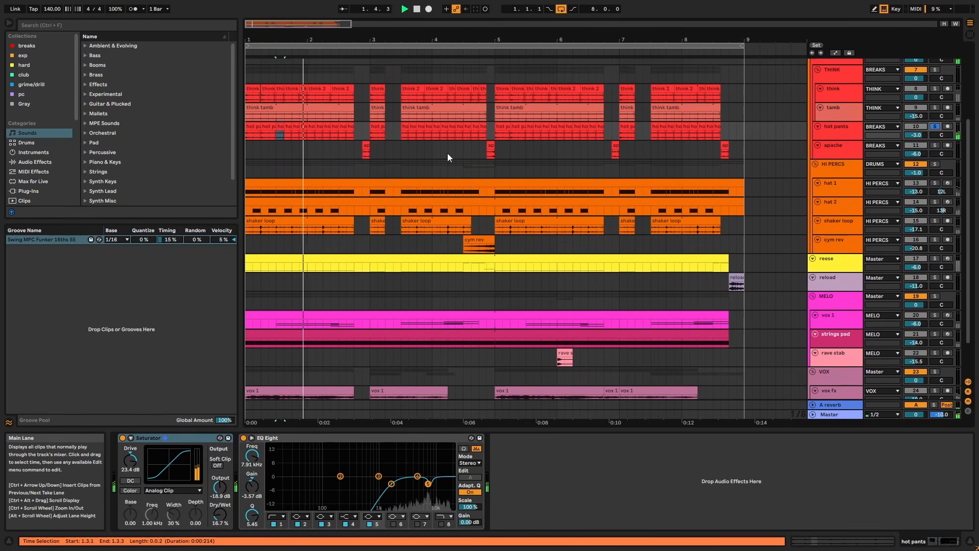
{"action": "key", "text": "space"}
{"action": "left_click", "coordinate": [254, 126]}
{"action": "key", "text": "space"}
{"action": "scroll", "coordinate": [329, 171], "scroll_direction": "up", "scroll_amount": 5}
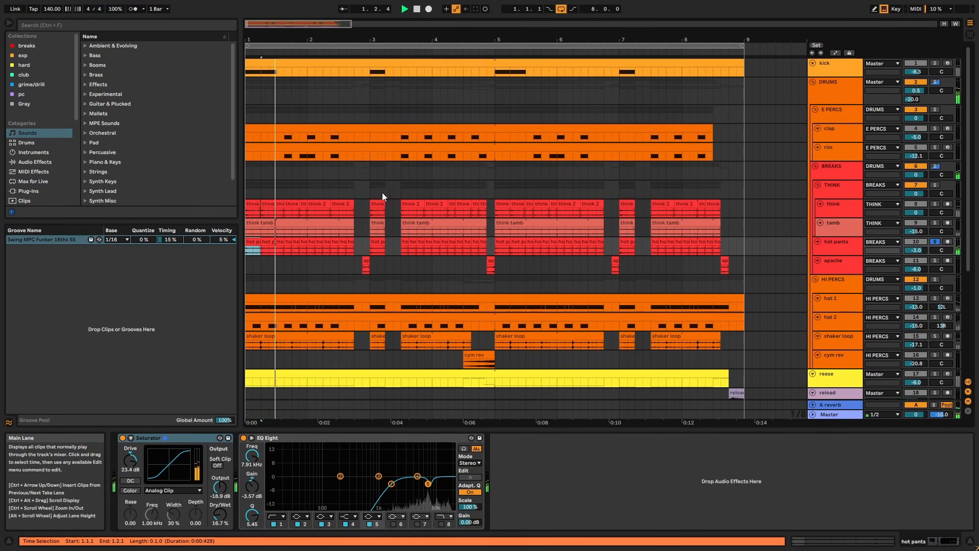
Unsolo the hot pants track, play the full arrangement and stop playback
{"action": "left_click", "coordinate": [934, 242]}
{"action": "key", "text": "space"}
{"action": "key", "text": "space"}
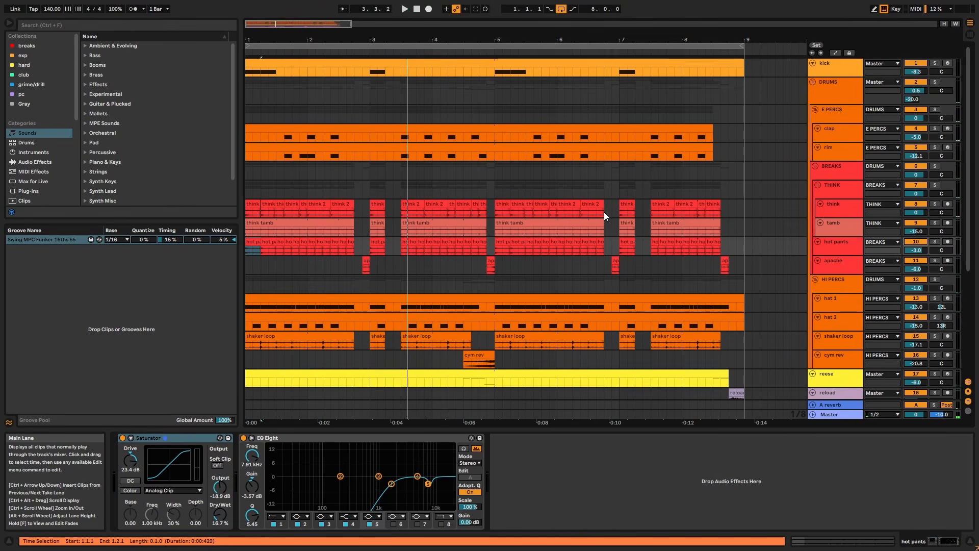
Examine the waveform of the shaker loop clip starting at 3.3.1 and return to the arrangement
{"action": "double_click", "coordinate": [441, 341]}
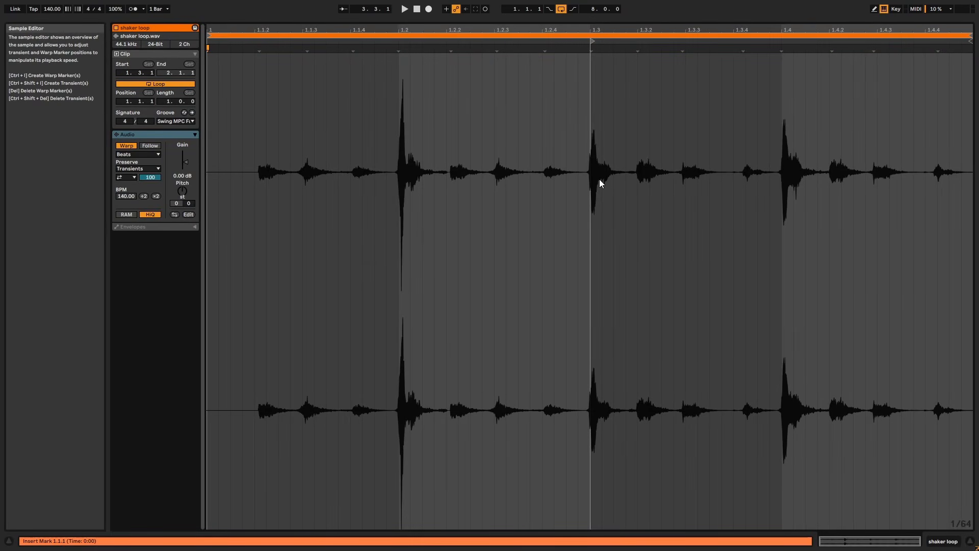
{"action": "key", "text": "shift+Tab"}
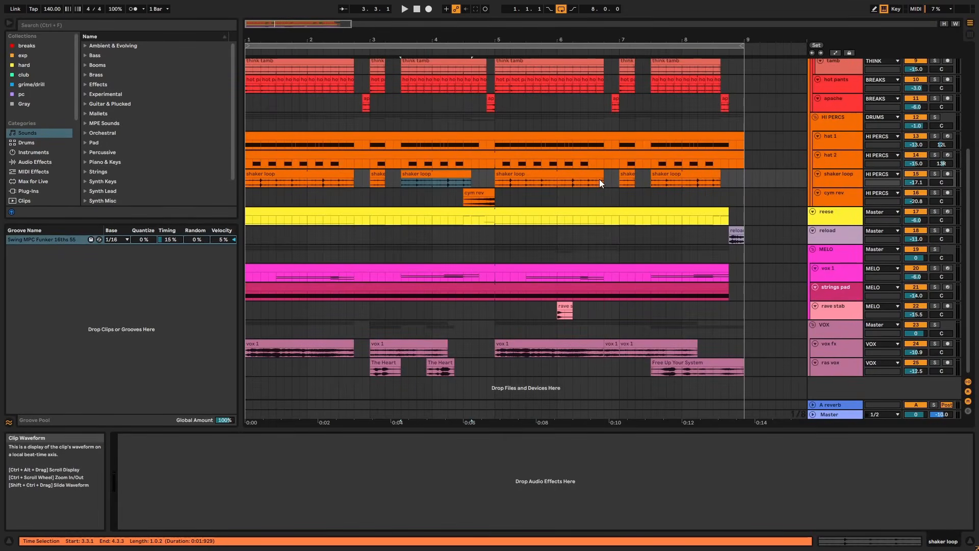